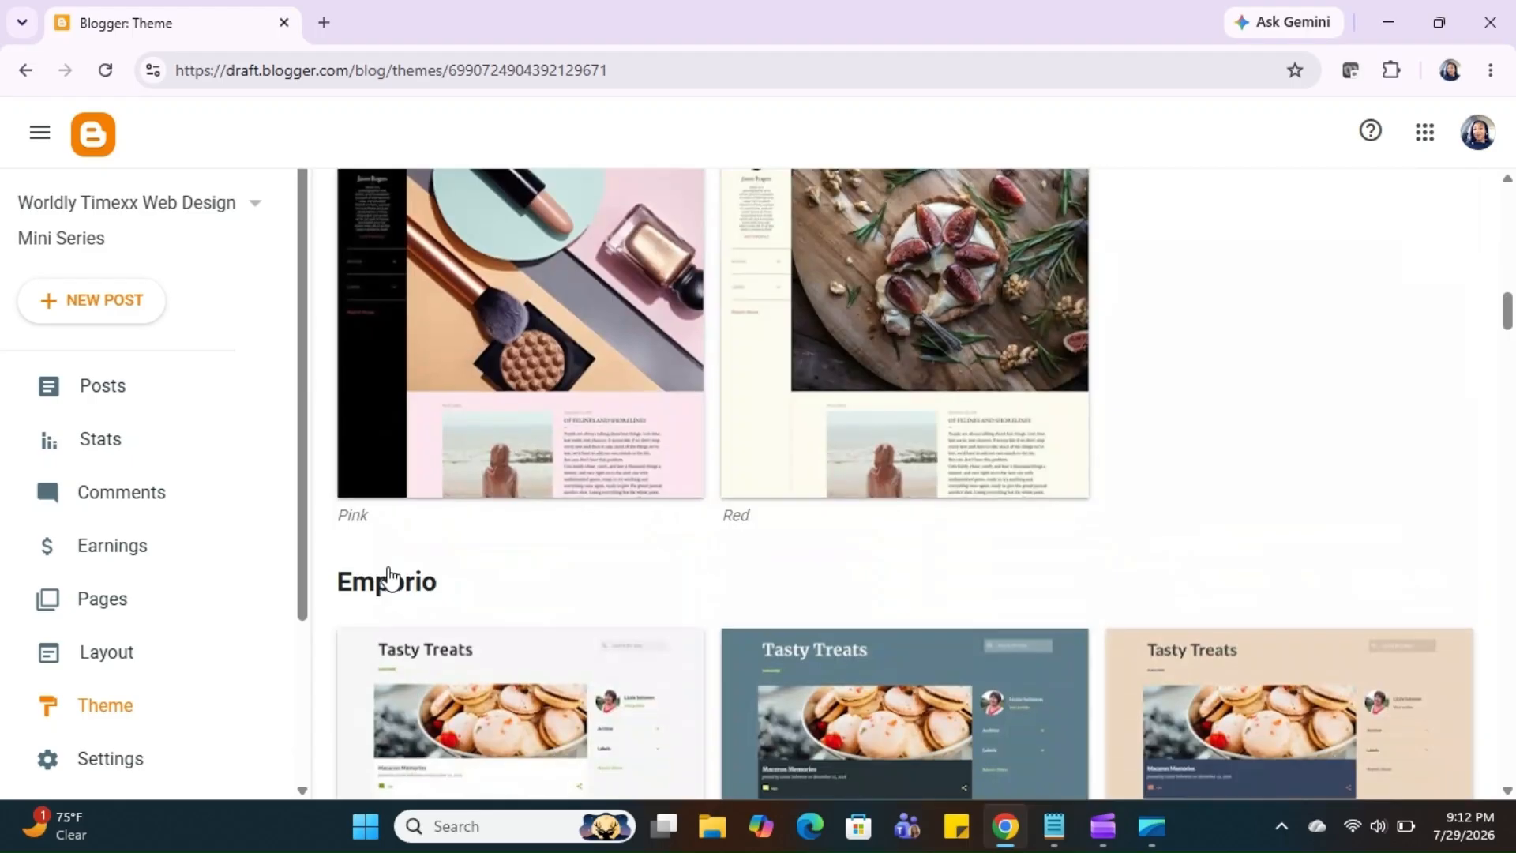
Step: Browse the theme gallery from Contempo through the Emporio, Notable, Essential and Simple designs, returning to the current custom theme
{"action": "scroll", "coordinate": [389, 579], "scroll_direction": "down", "scroll_amount": 5}
{"action": "scroll", "coordinate": [389, 579], "scroll_direction": "down", "scroll_amount": 6}
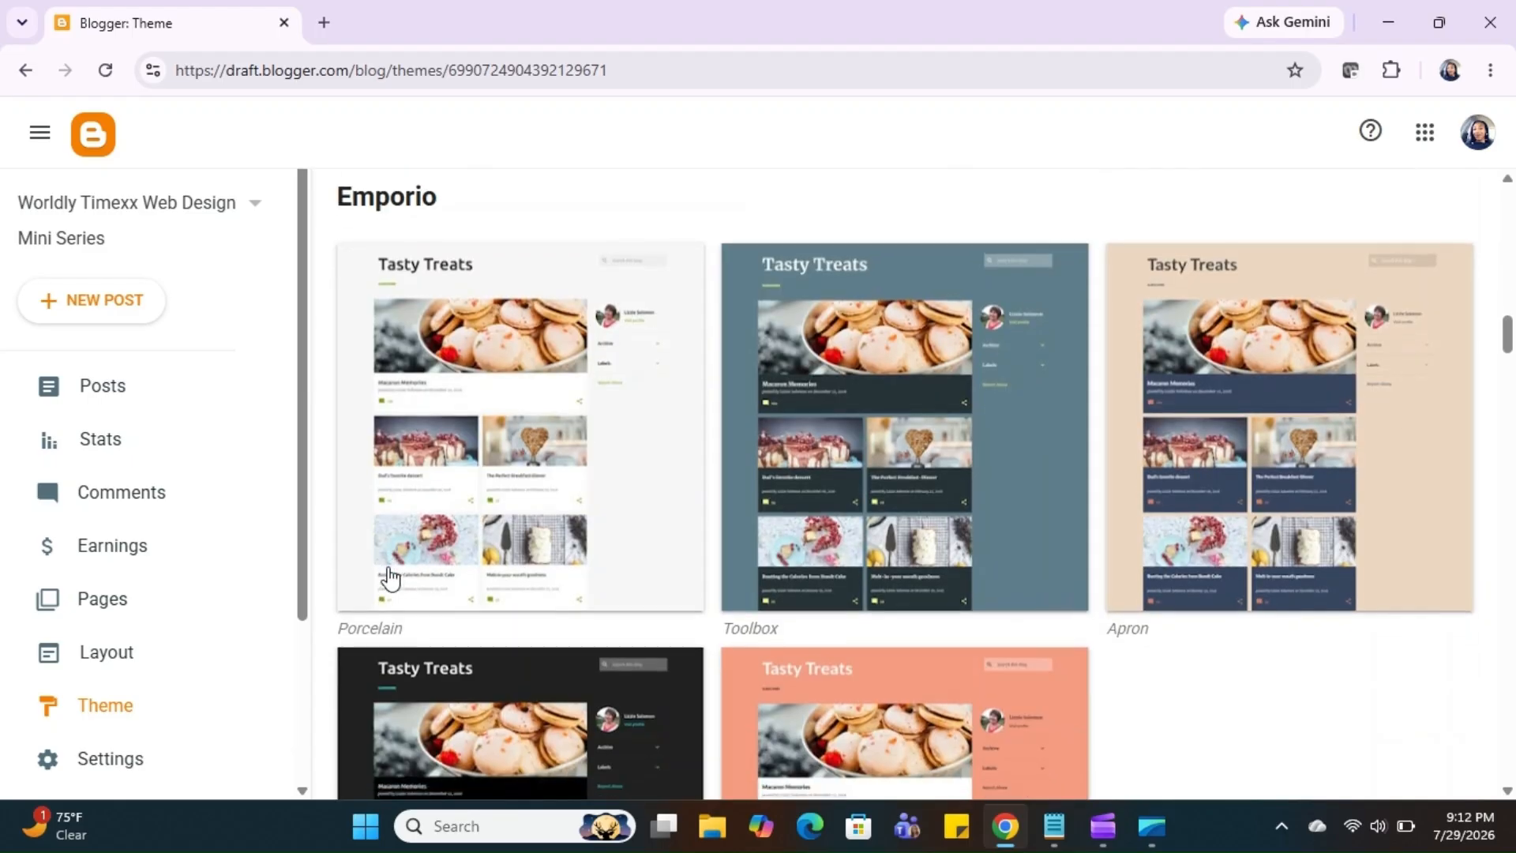
{"action": "scroll", "coordinate": [388, 579], "scroll_direction": "down", "scroll_amount": 4}
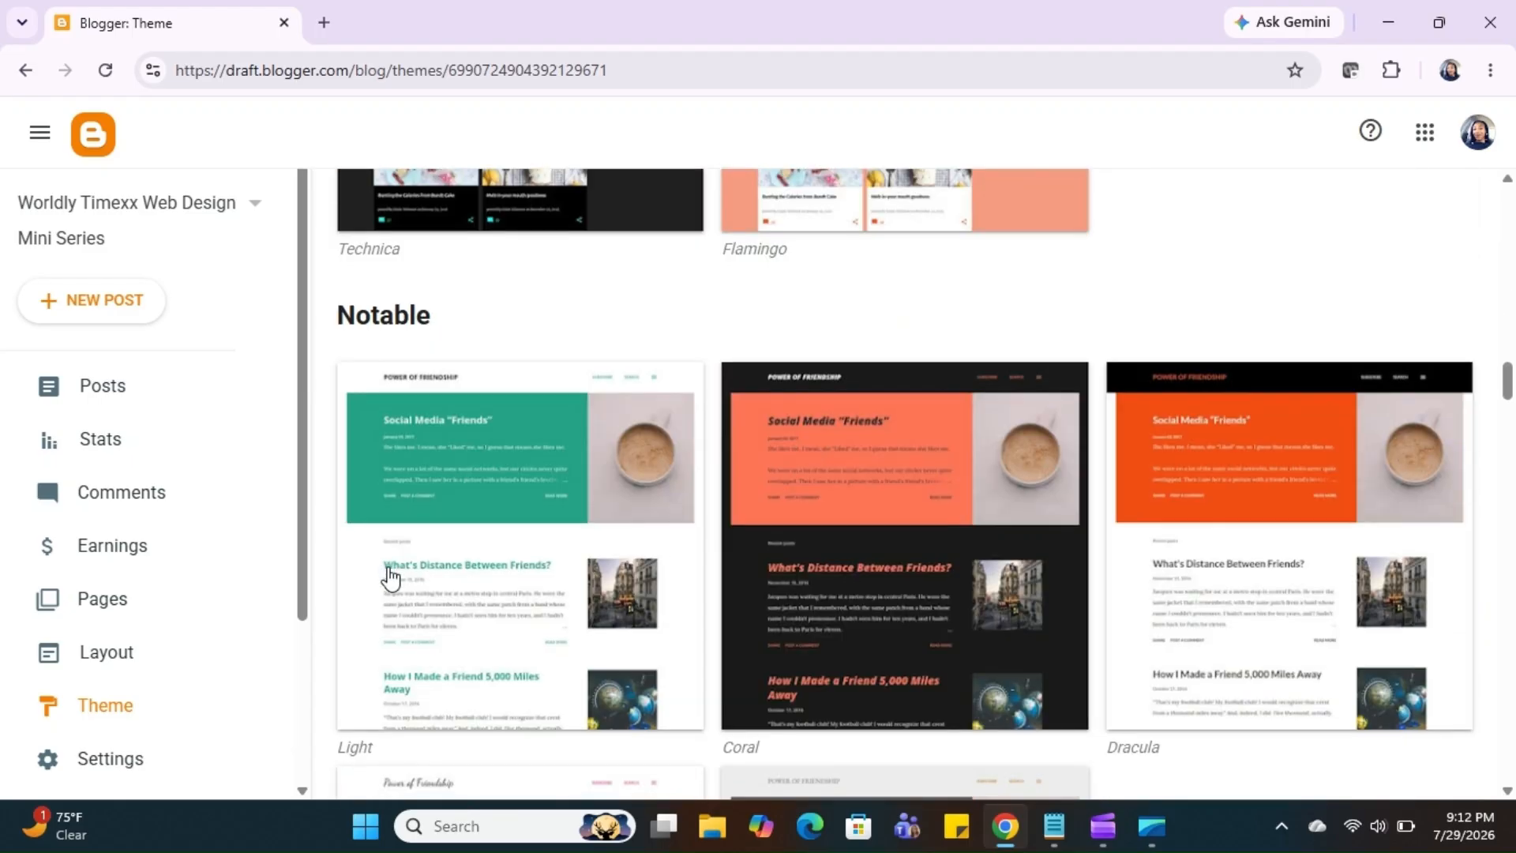
{"action": "scroll", "coordinate": [390, 579], "scroll_direction": "down", "scroll_amount": 3}
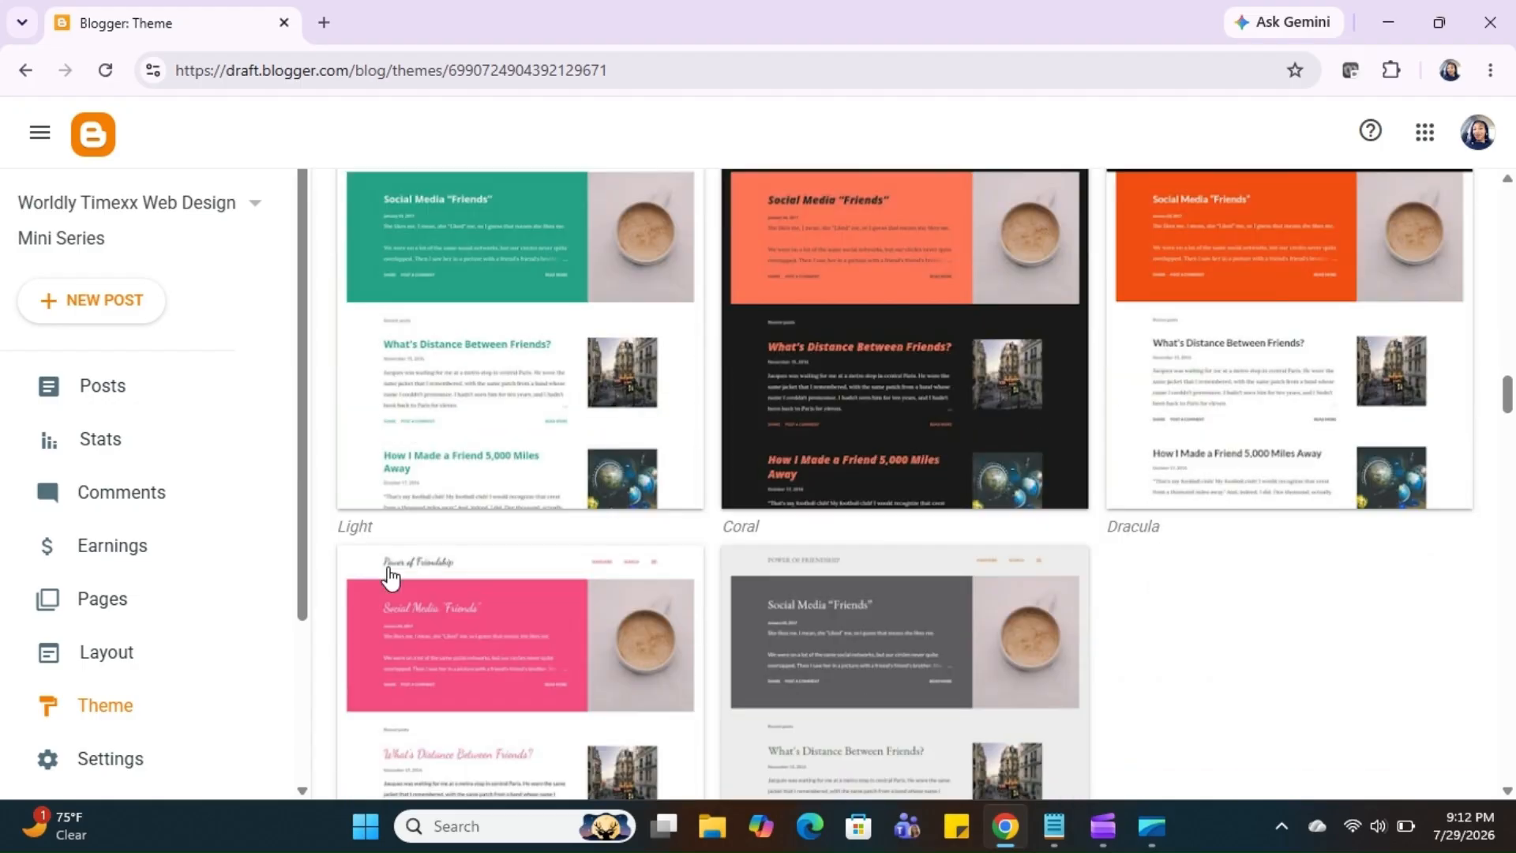
{"action": "scroll", "coordinate": [390, 578], "scroll_direction": "down", "scroll_amount": 4}
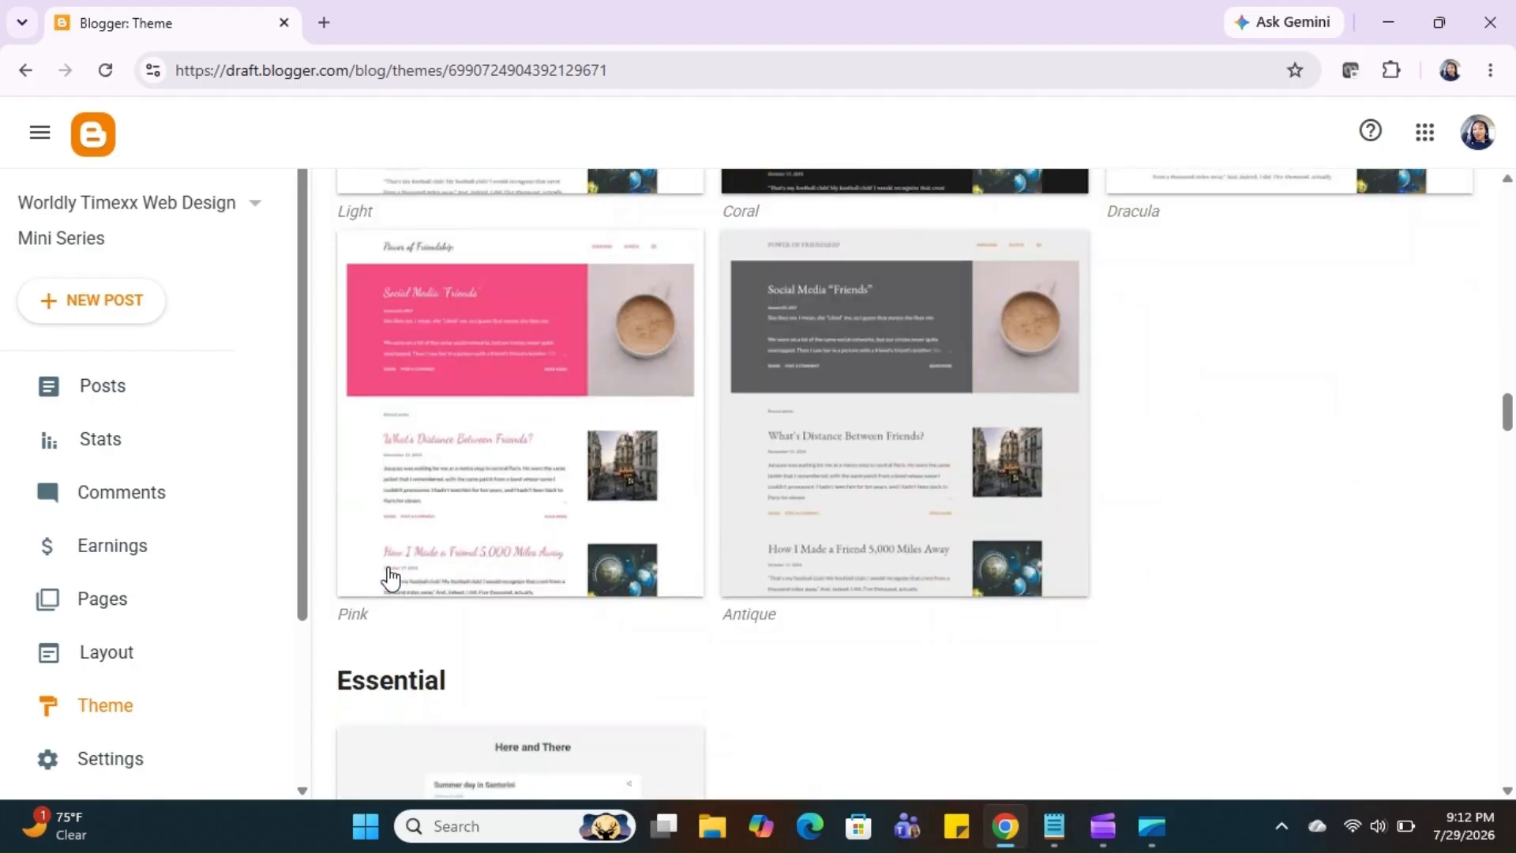
{"action": "scroll", "coordinate": [390, 579], "scroll_direction": "down", "scroll_amount": 3}
{"action": "scroll", "coordinate": [390, 578], "scroll_direction": "down", "scroll_amount": 2}
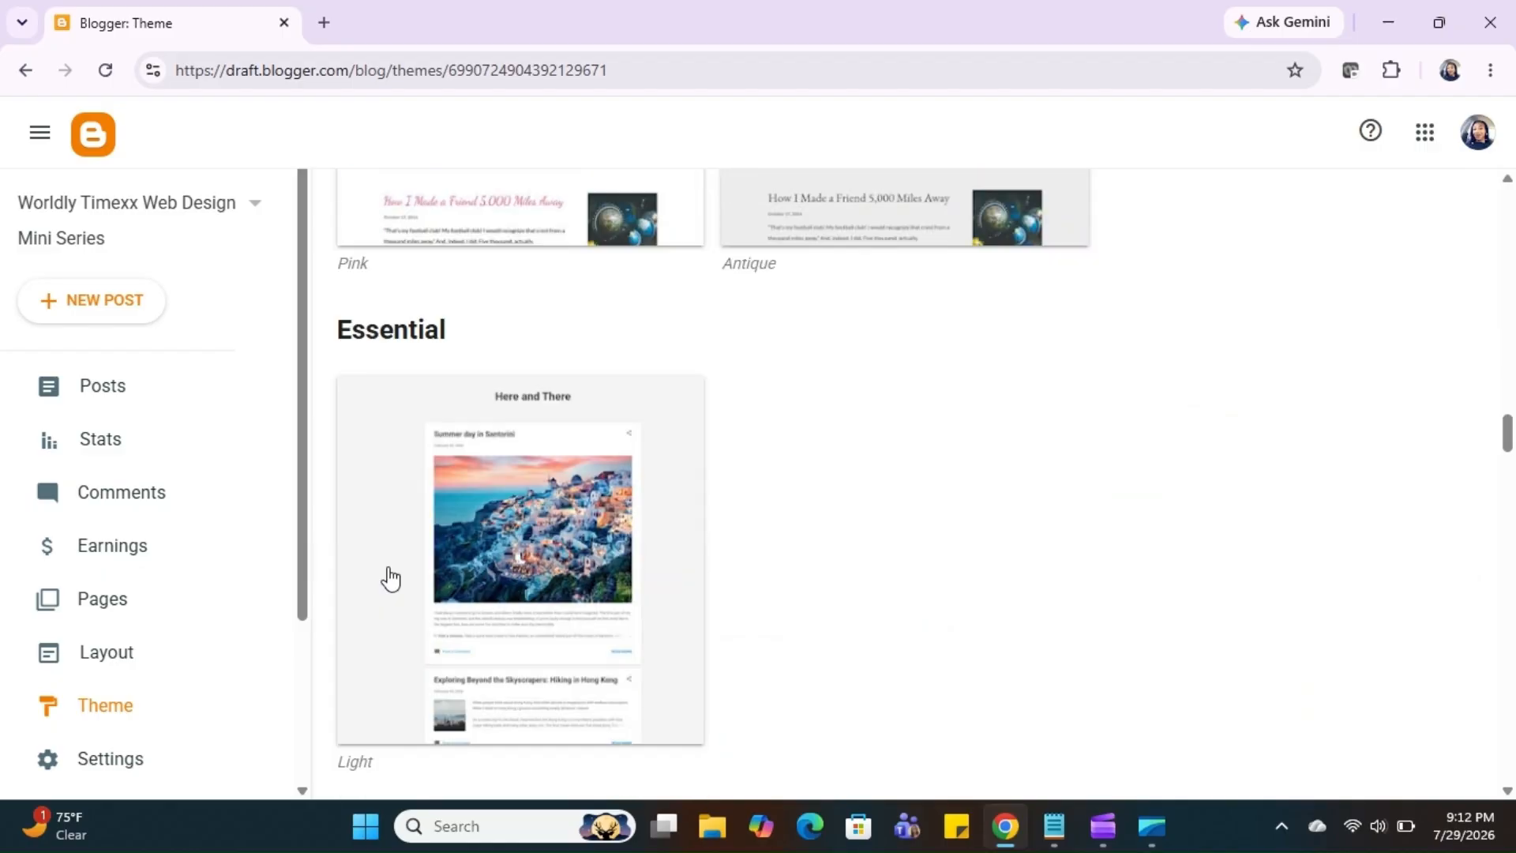
{"action": "scroll", "coordinate": [390, 579], "scroll_direction": "down", "scroll_amount": 3}
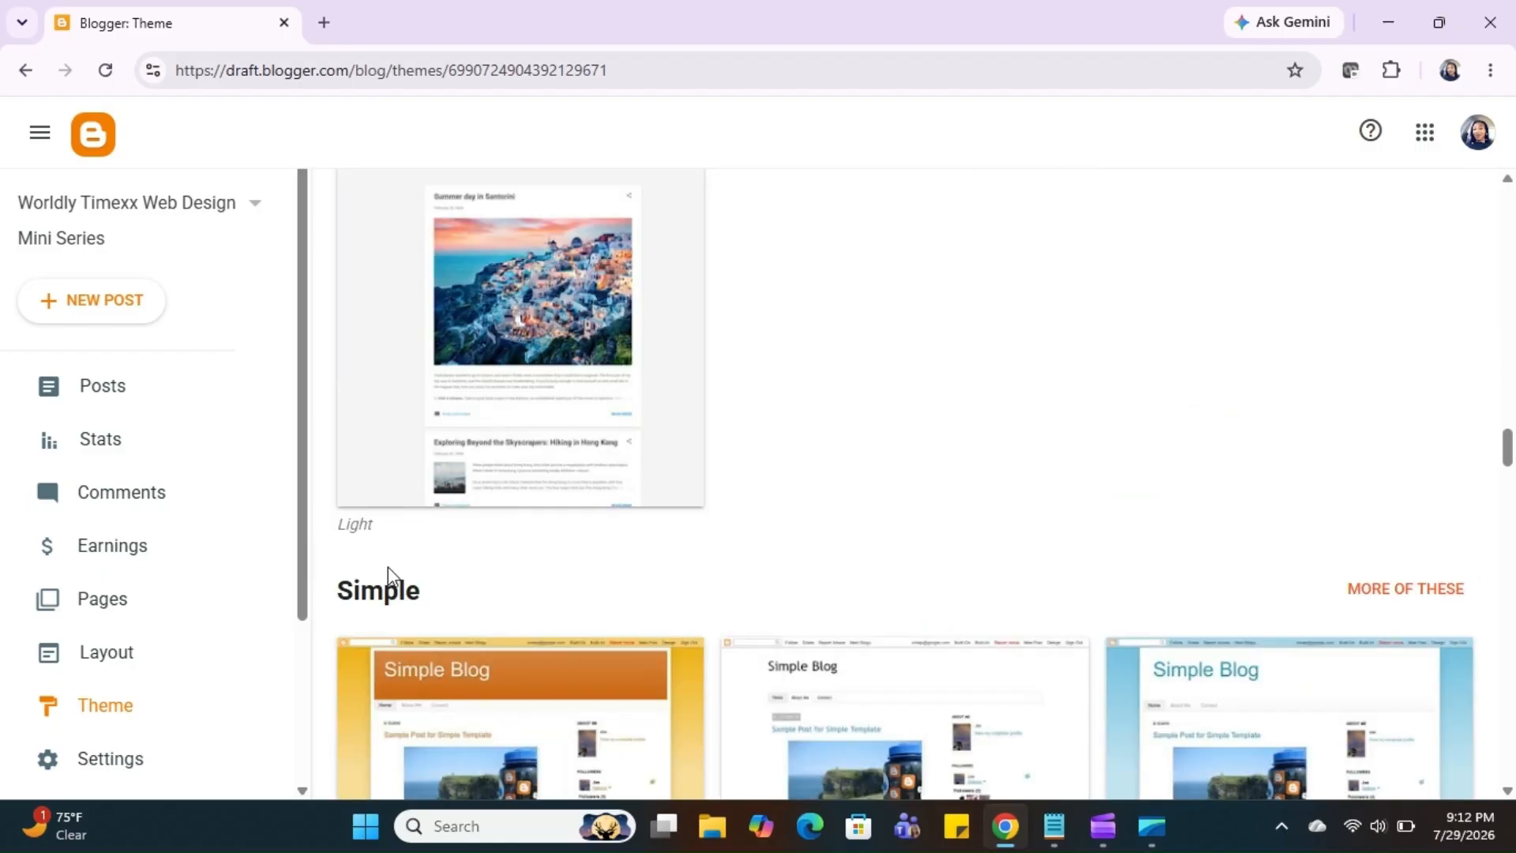
{"action": "scroll", "coordinate": [387, 566], "scroll_direction": "down", "scroll_amount": 2}
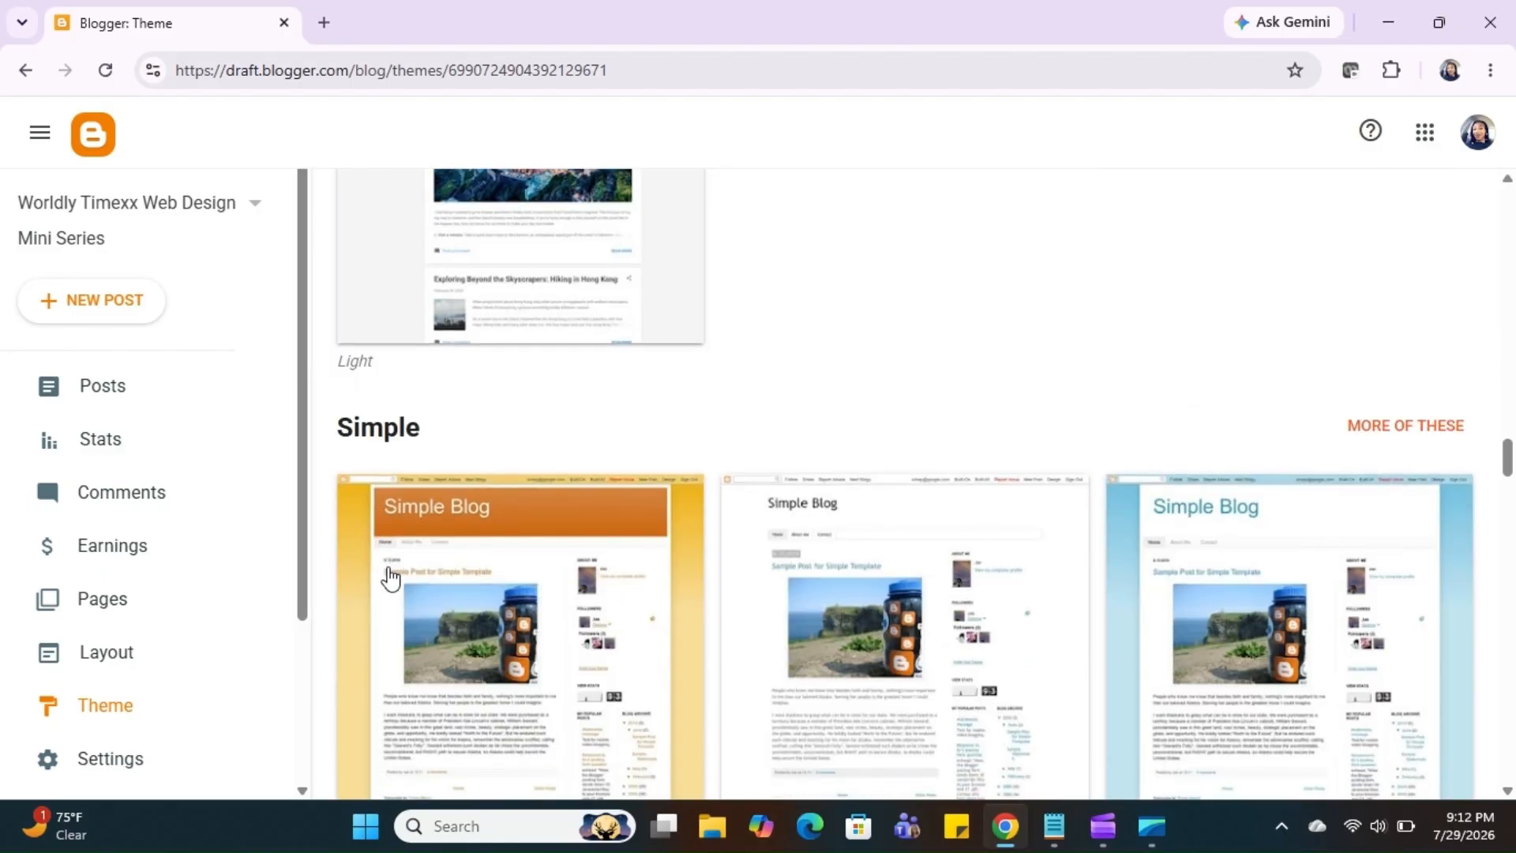
{"action": "scroll", "coordinate": [390, 579], "scroll_direction": "down", "scroll_amount": 12}
{"action": "scroll", "coordinate": [390, 548], "scroll_direction": "up", "scroll_amount": 6}
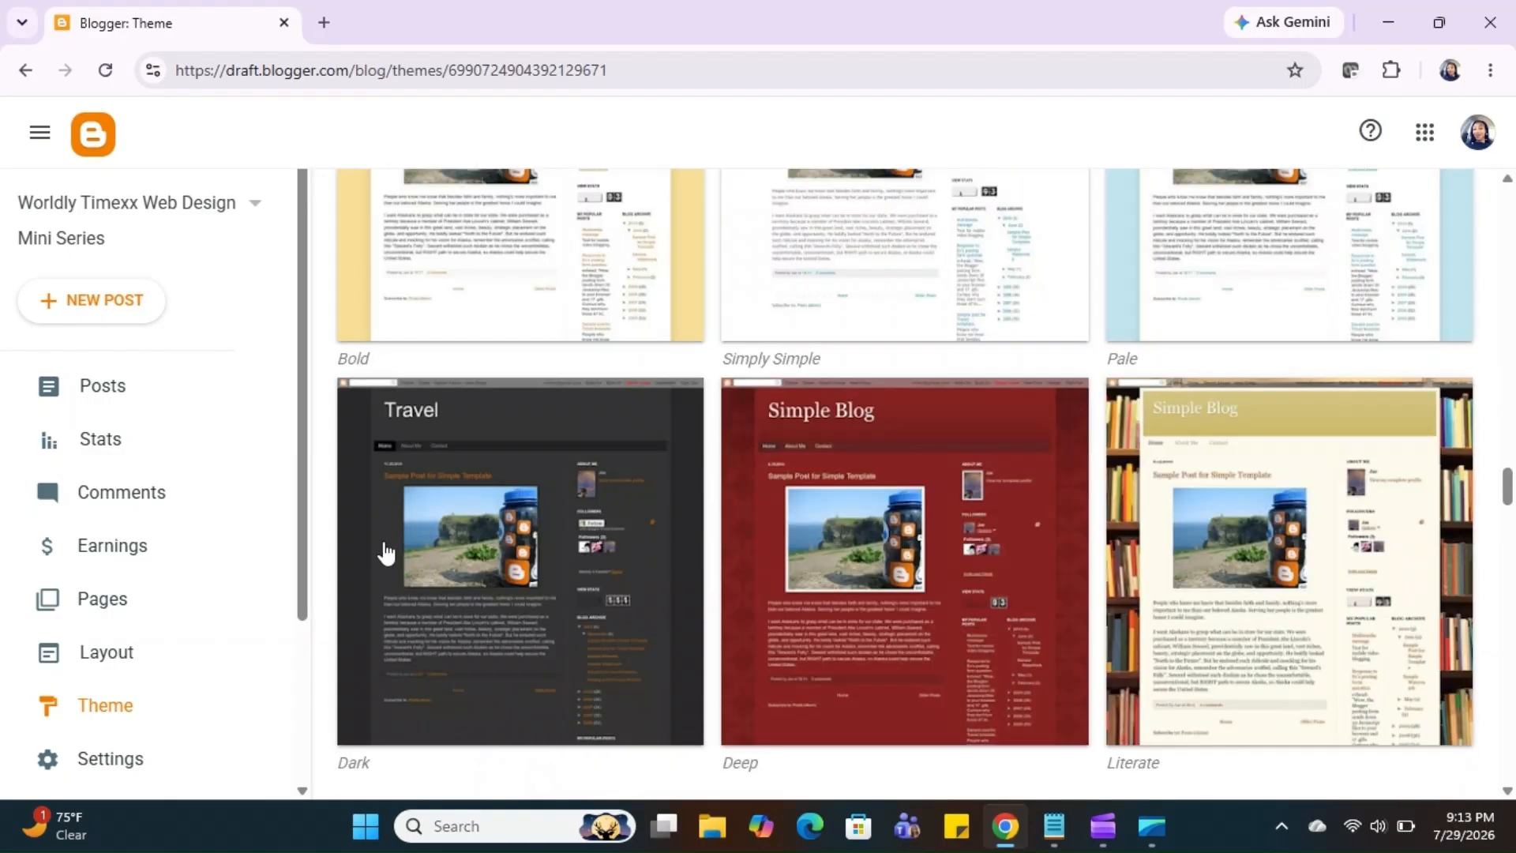
{"action": "scroll", "coordinate": [385, 553], "scroll_direction": "up", "scroll_amount": 1}
{"action": "scroll", "coordinate": [386, 553], "scroll_direction": "up", "scroll_amount": 15}
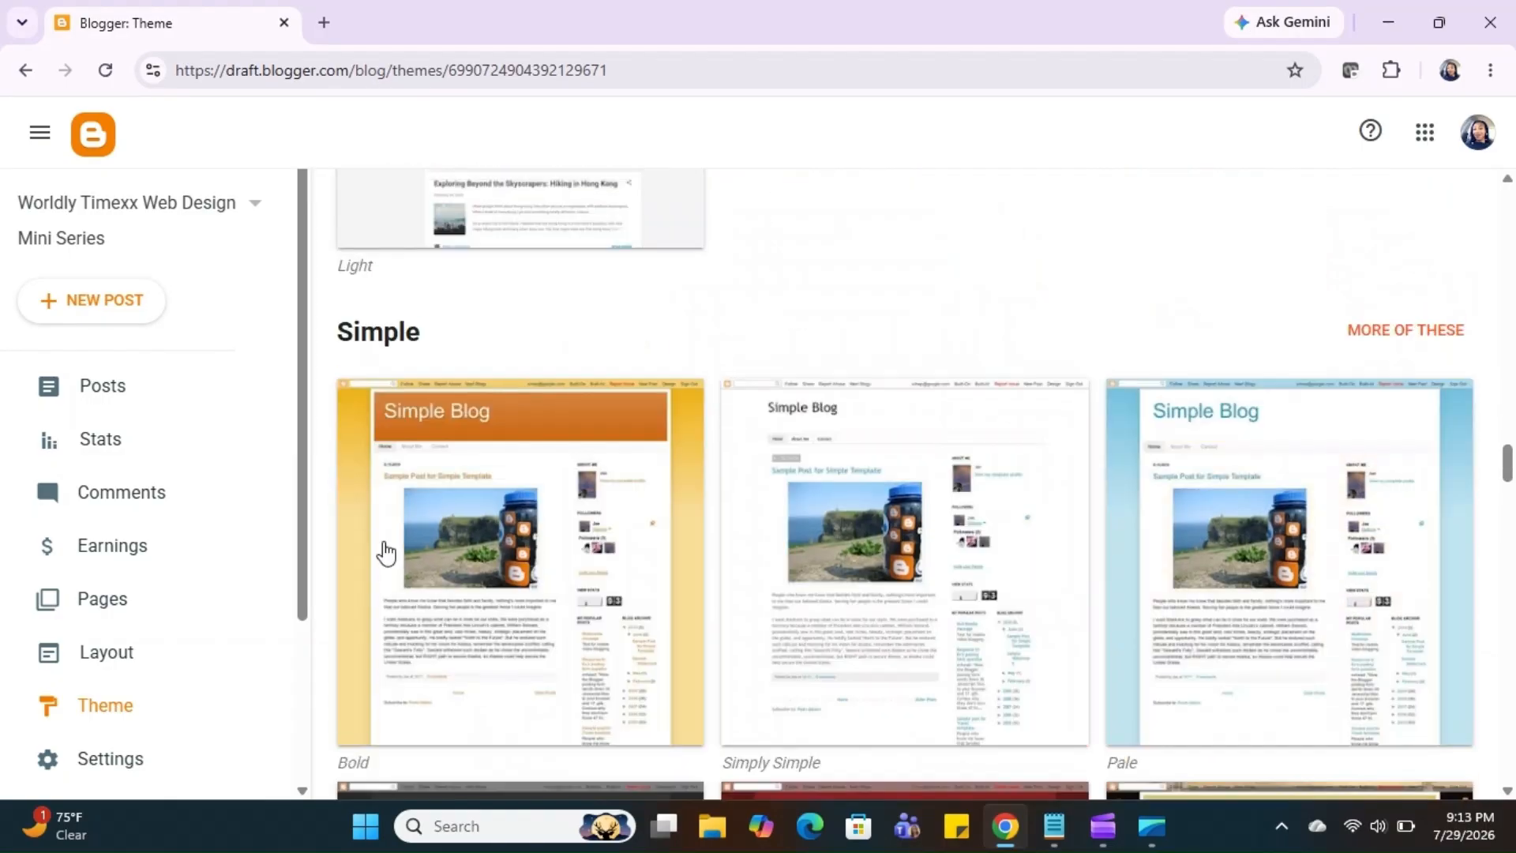
{"action": "scroll", "coordinate": [386, 552], "scroll_direction": "up", "scroll_amount": 10}
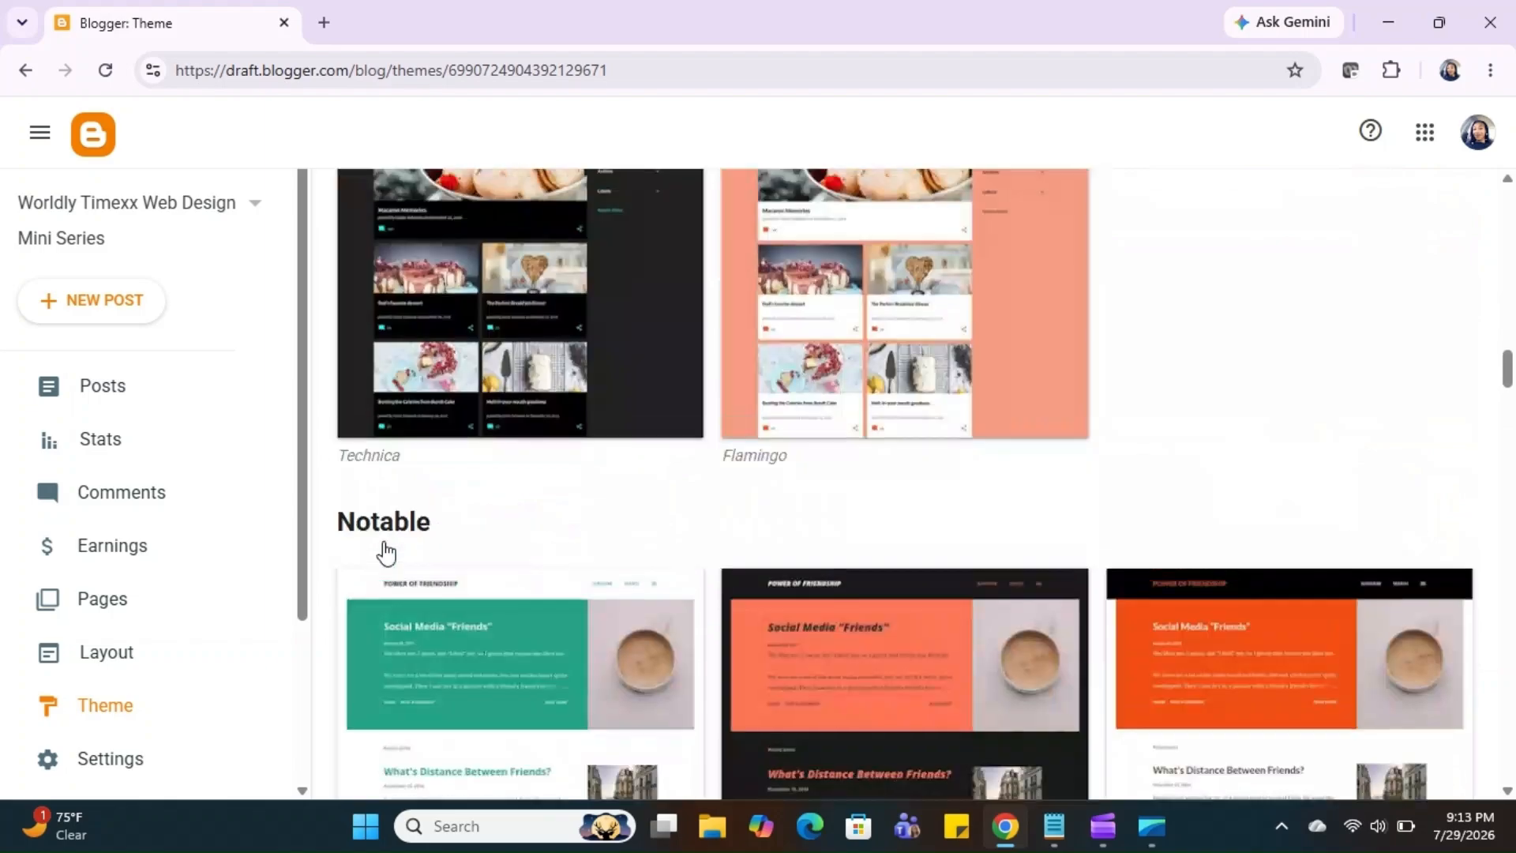
{"action": "scroll", "coordinate": [385, 549], "scroll_direction": "up", "scroll_amount": 12}
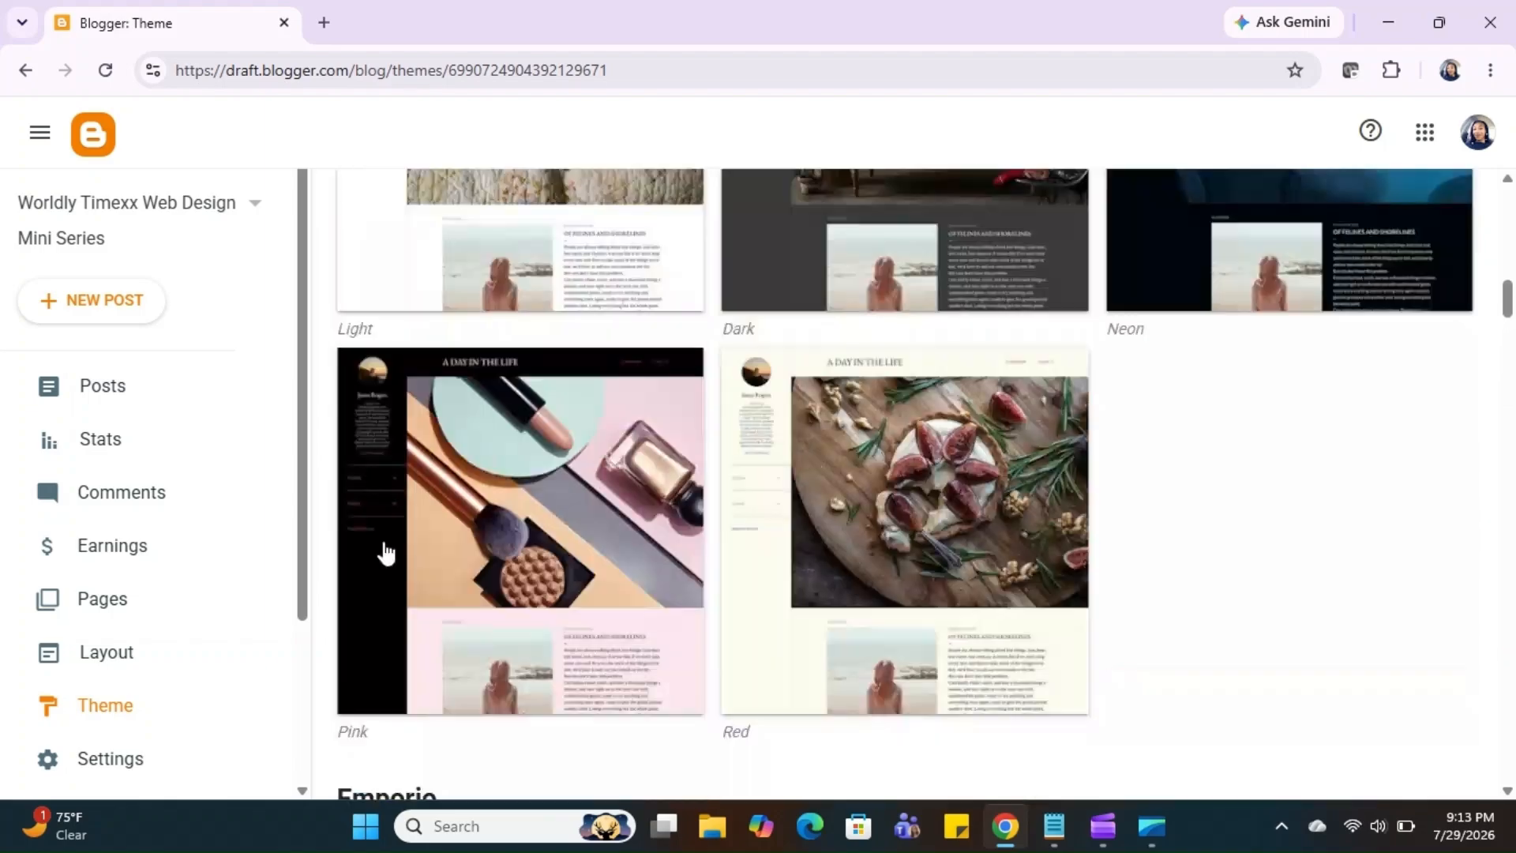
{"action": "scroll", "coordinate": [386, 552], "scroll_direction": "up", "scroll_amount": 10}
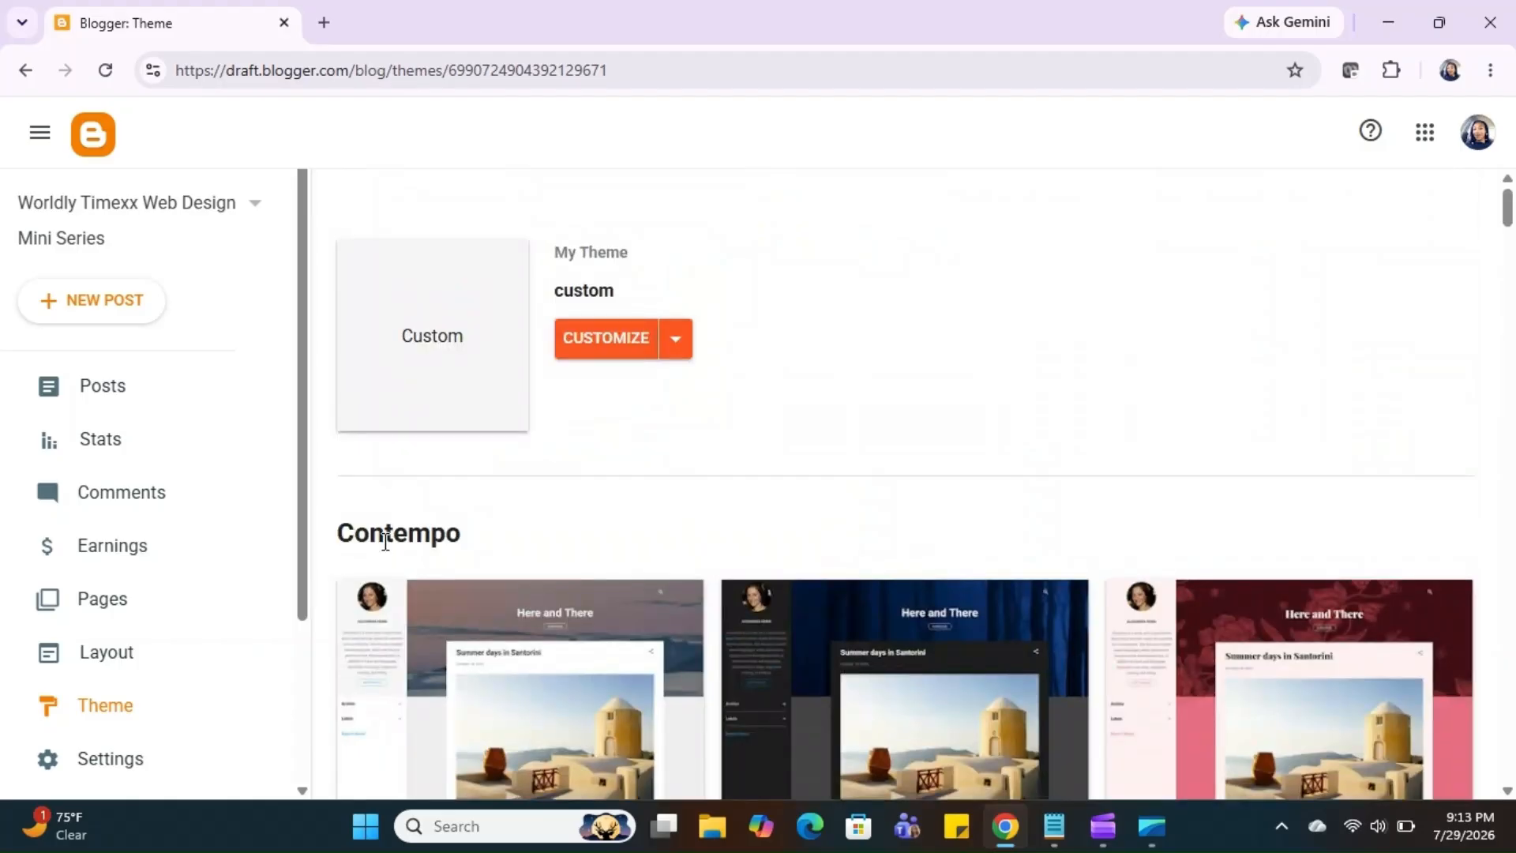
Step: Open the customizer for the current custom theme and review the blog preview and Background settings
{"action": "left_click", "coordinate": [682, 353]}
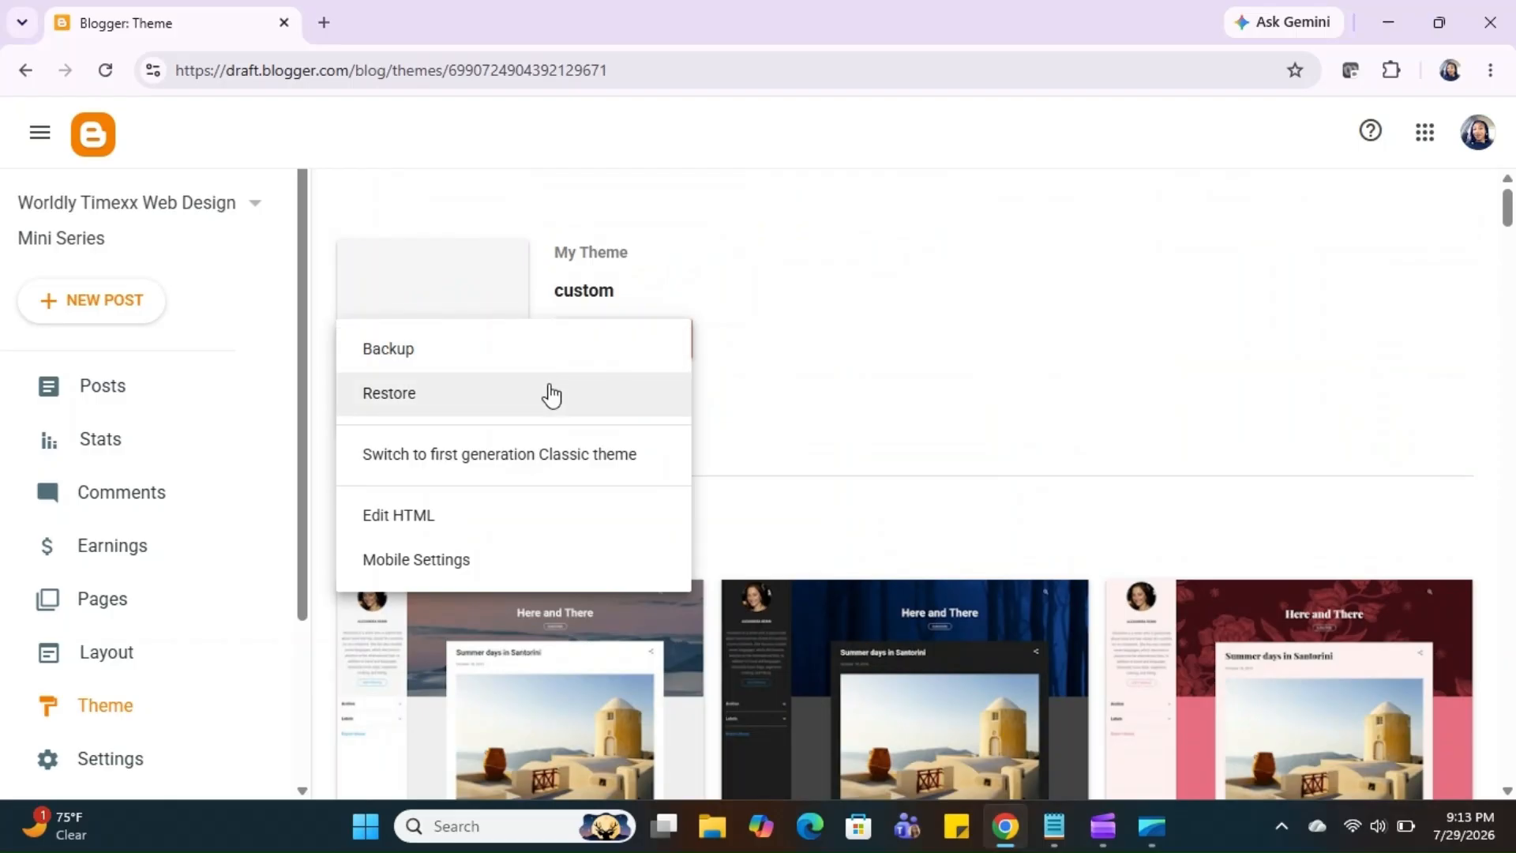
{"action": "left_click", "coordinate": [644, 346]}
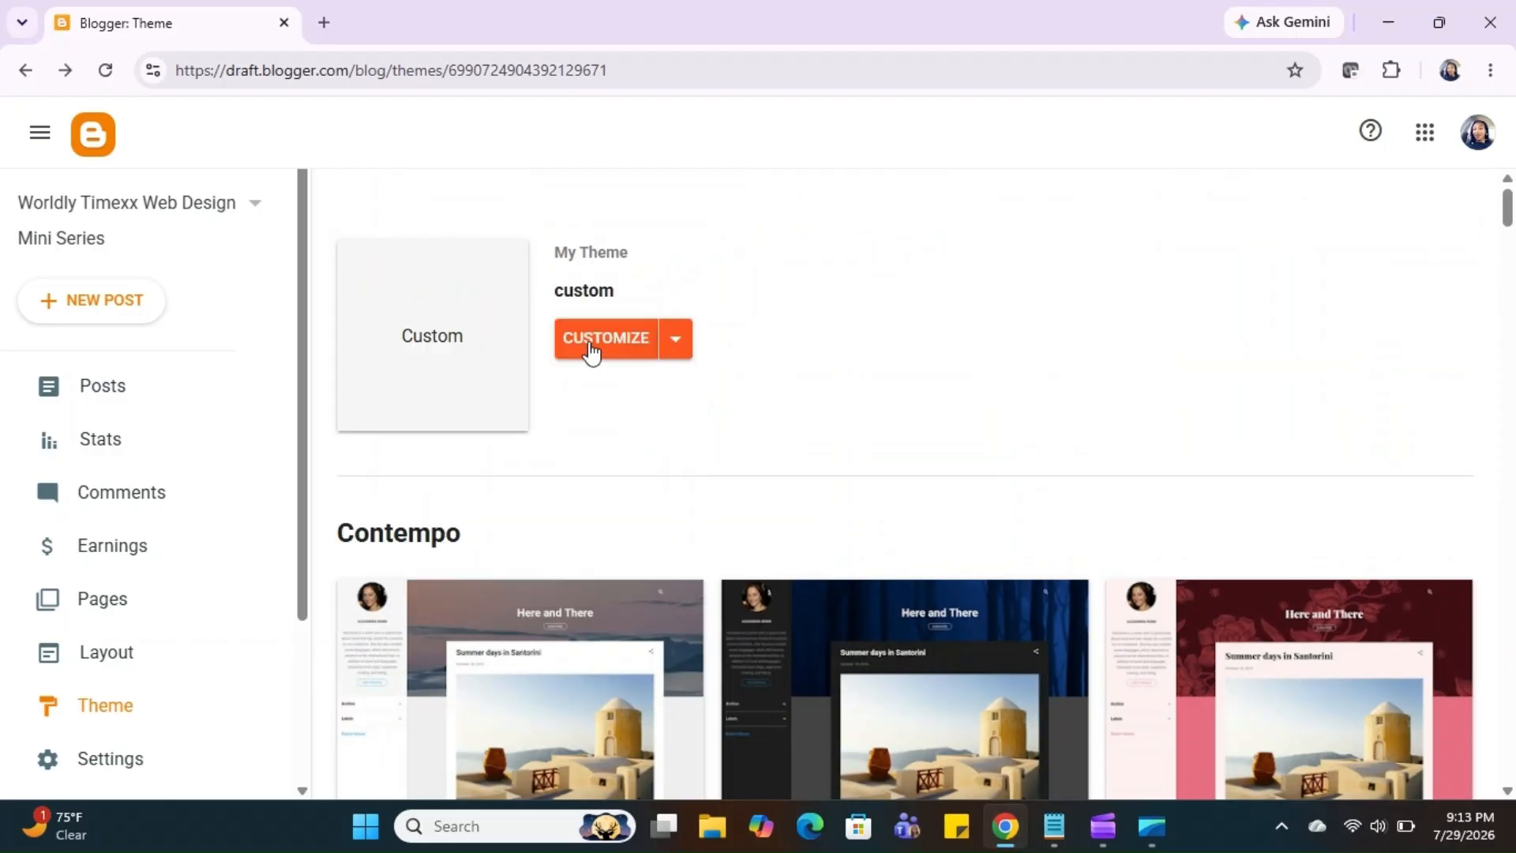
{"action": "left_click", "coordinate": [589, 346]}
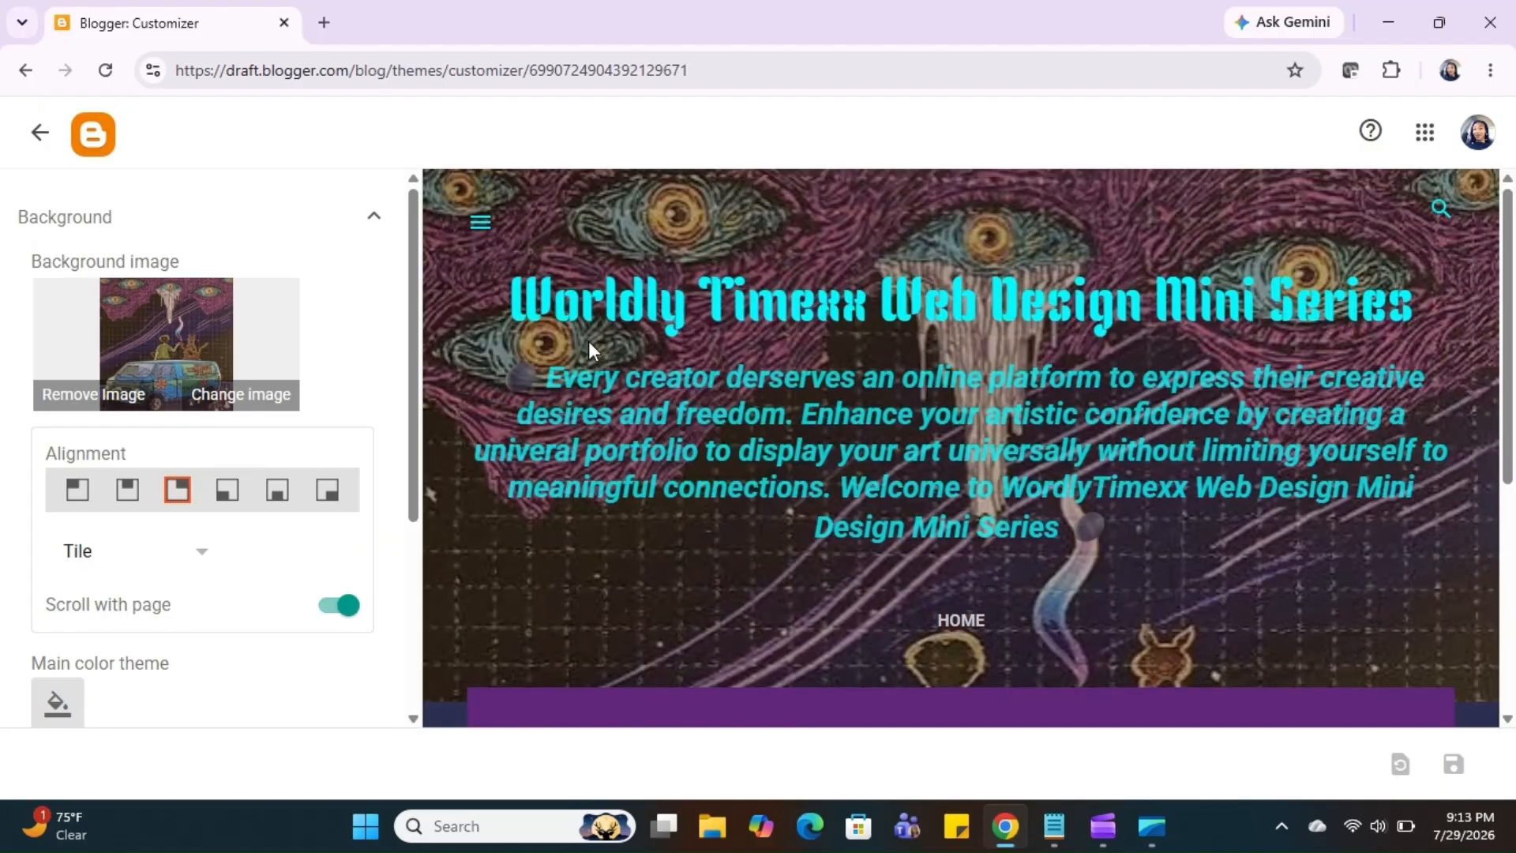
{"action": "scroll", "coordinate": [589, 341], "scroll_direction": "down", "scroll_amount": 5}
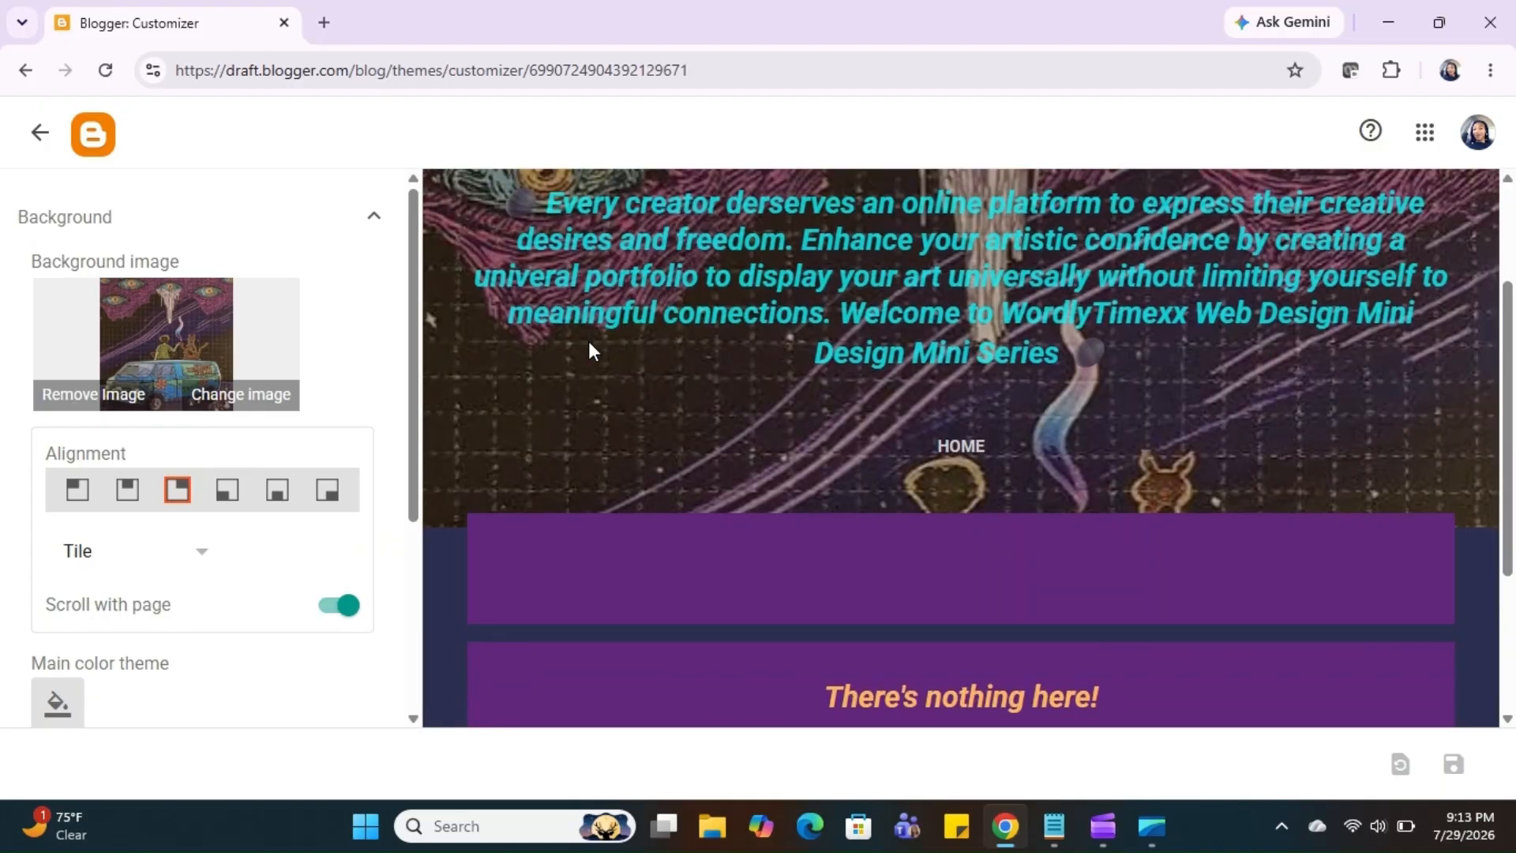
{"action": "scroll", "coordinate": [589, 341], "scroll_direction": "up", "scroll_amount": 5}
{"action": "scroll", "coordinate": [588, 331], "scroll_direction": "down", "scroll_amount": 5}
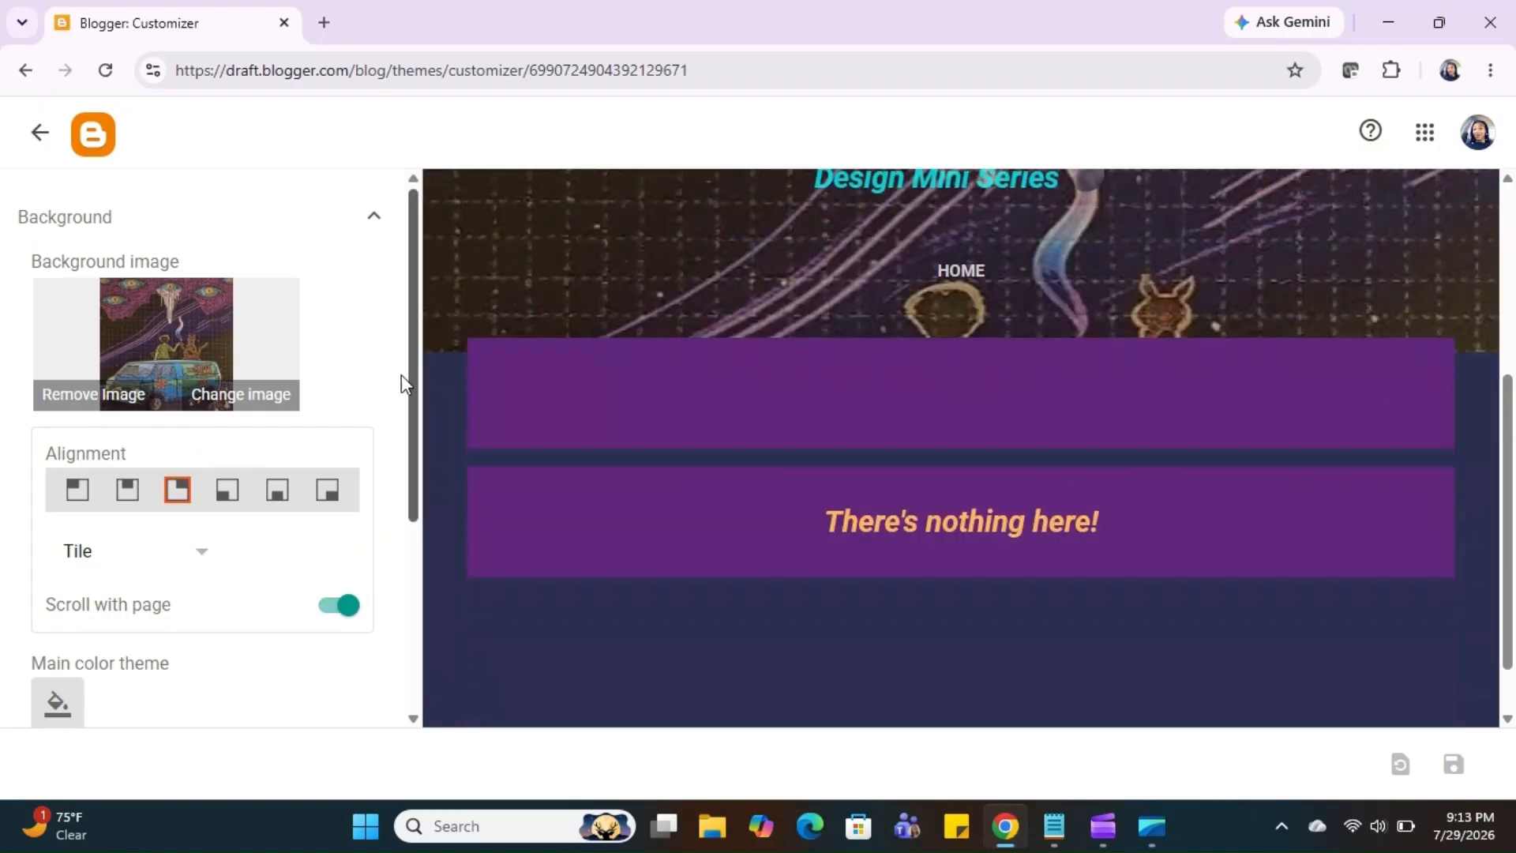
{"action": "scroll", "coordinate": [266, 514], "scroll_direction": "down", "scroll_amount": 4}
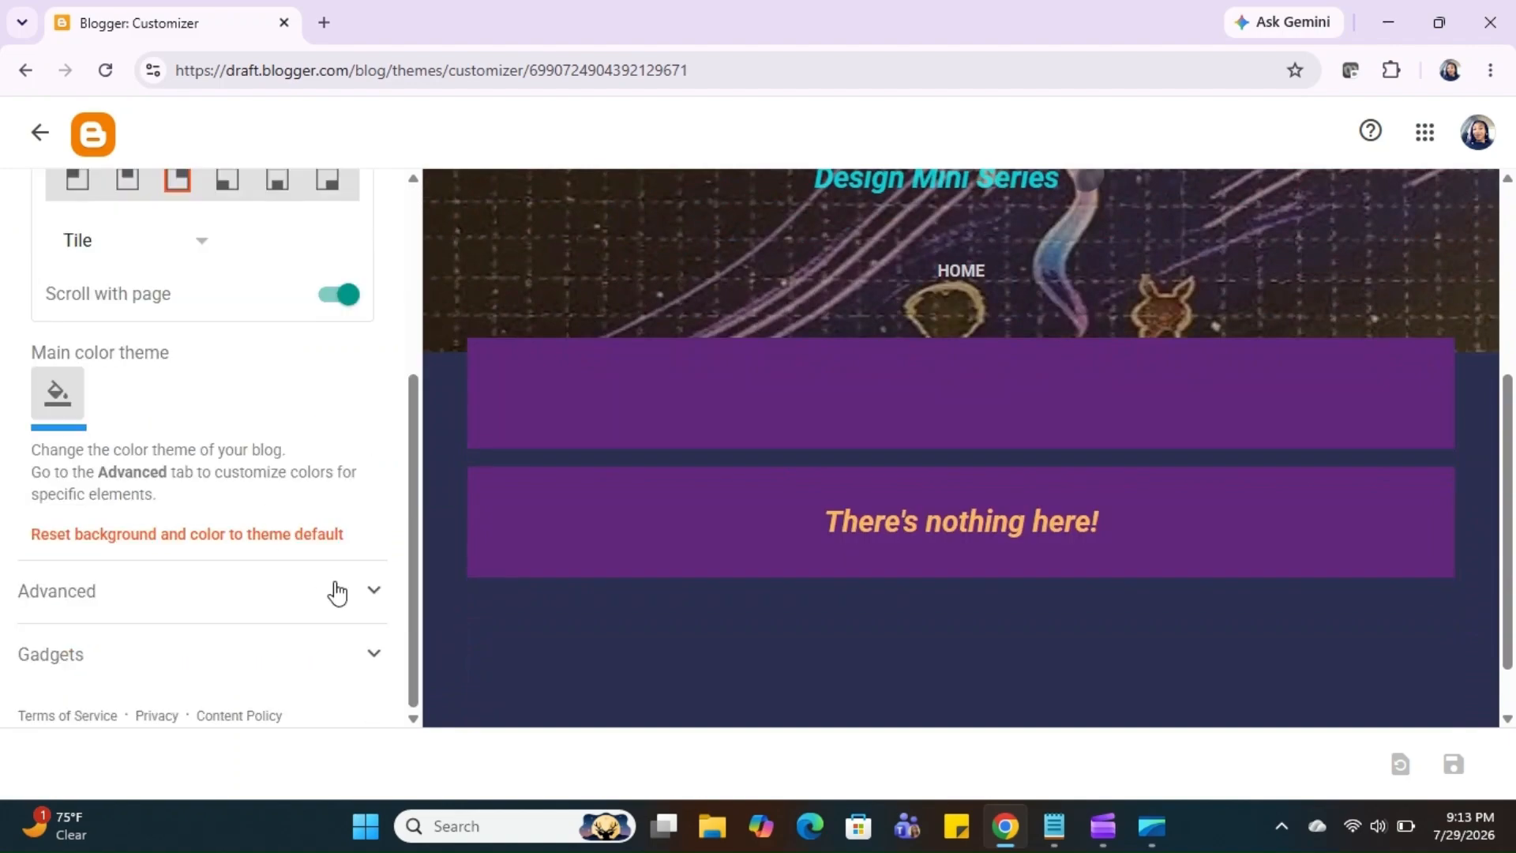
Step: Try blue as the Page Text color in the advanced theme settings and restore the orange
{"action": "left_click", "coordinate": [340, 592]}
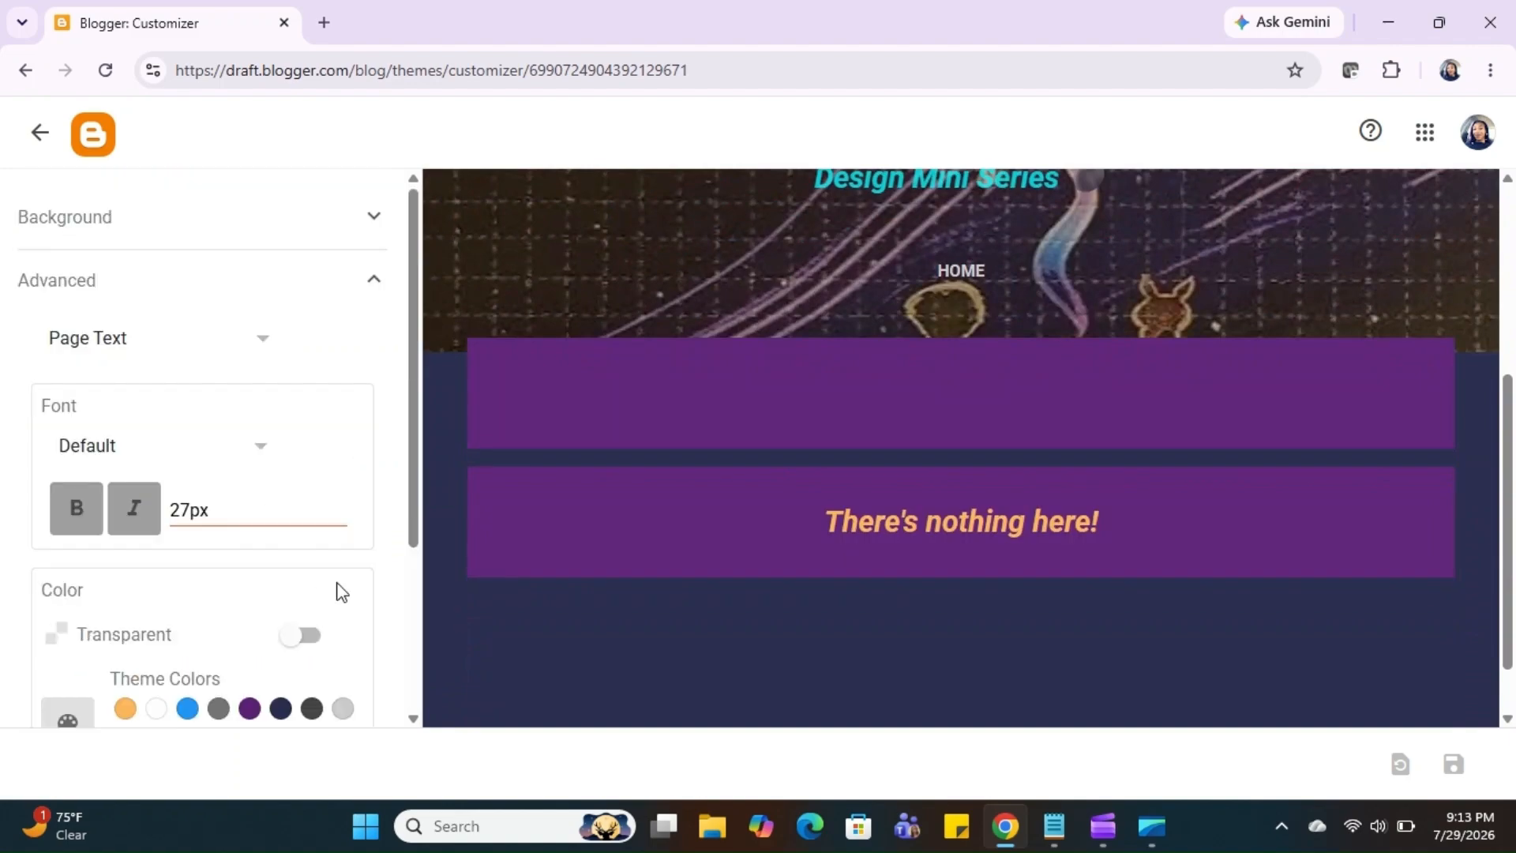
{"action": "scroll", "coordinate": [340, 593], "scroll_direction": "down", "scroll_amount": 3}
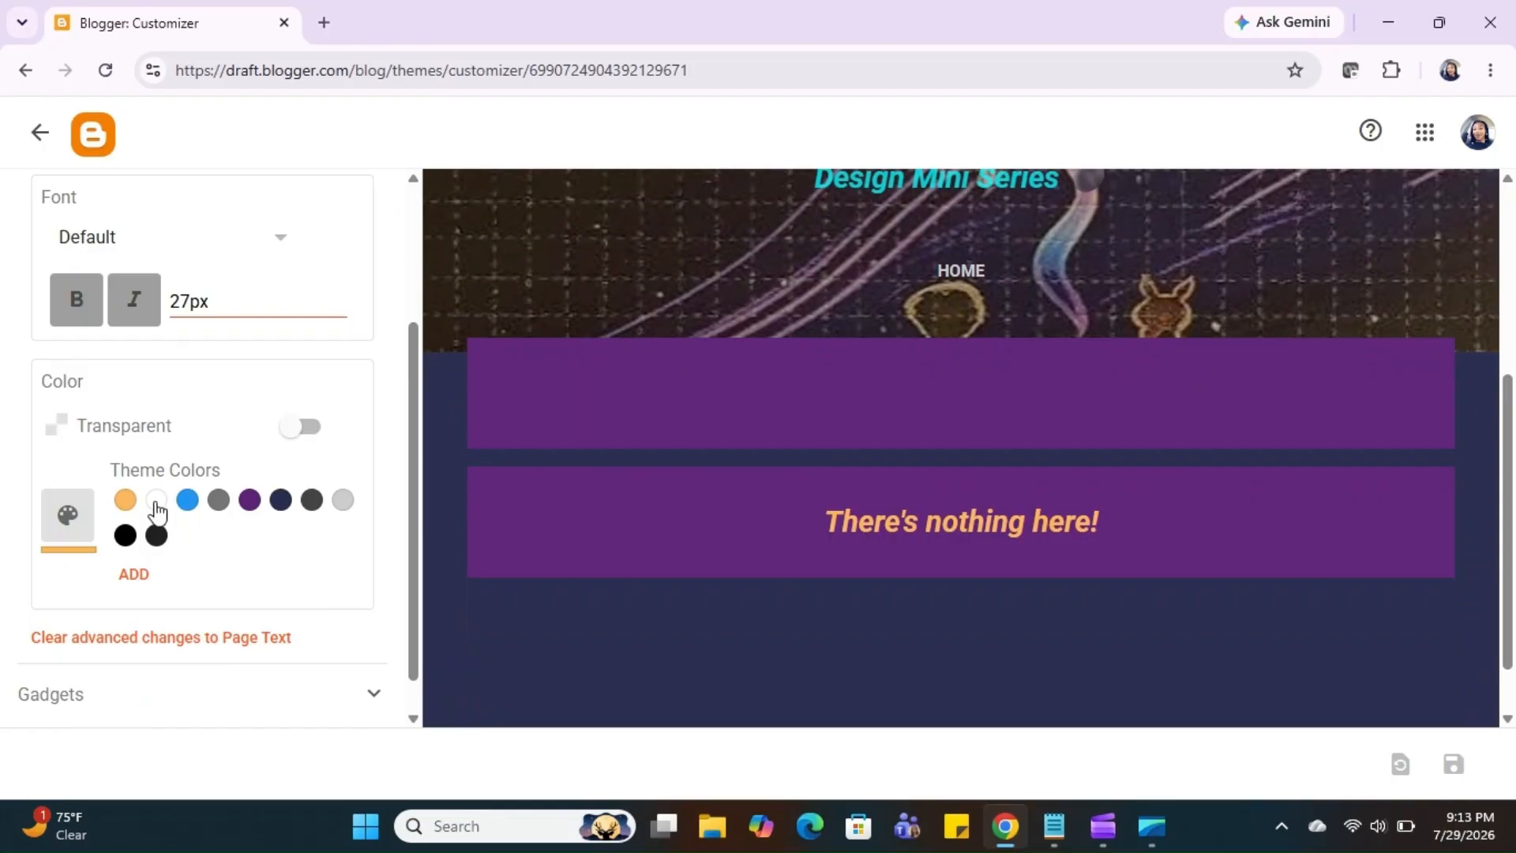
{"action": "left_click", "coordinate": [189, 501]}
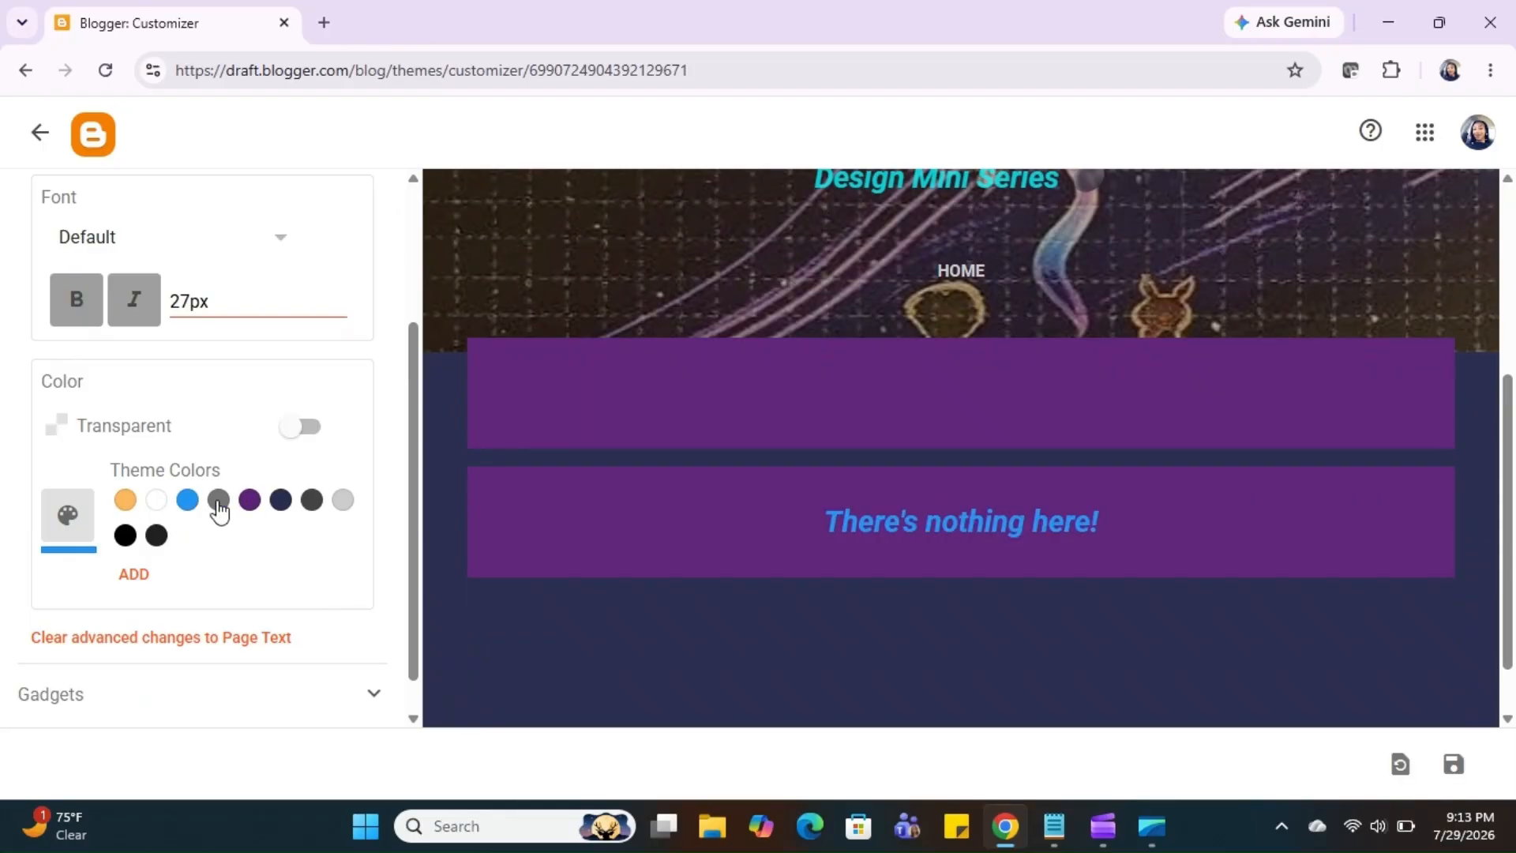
{"action": "left_click", "coordinate": [127, 503]}
{"action": "scroll", "coordinate": [131, 509], "scroll_direction": "up", "scroll_amount": 3}
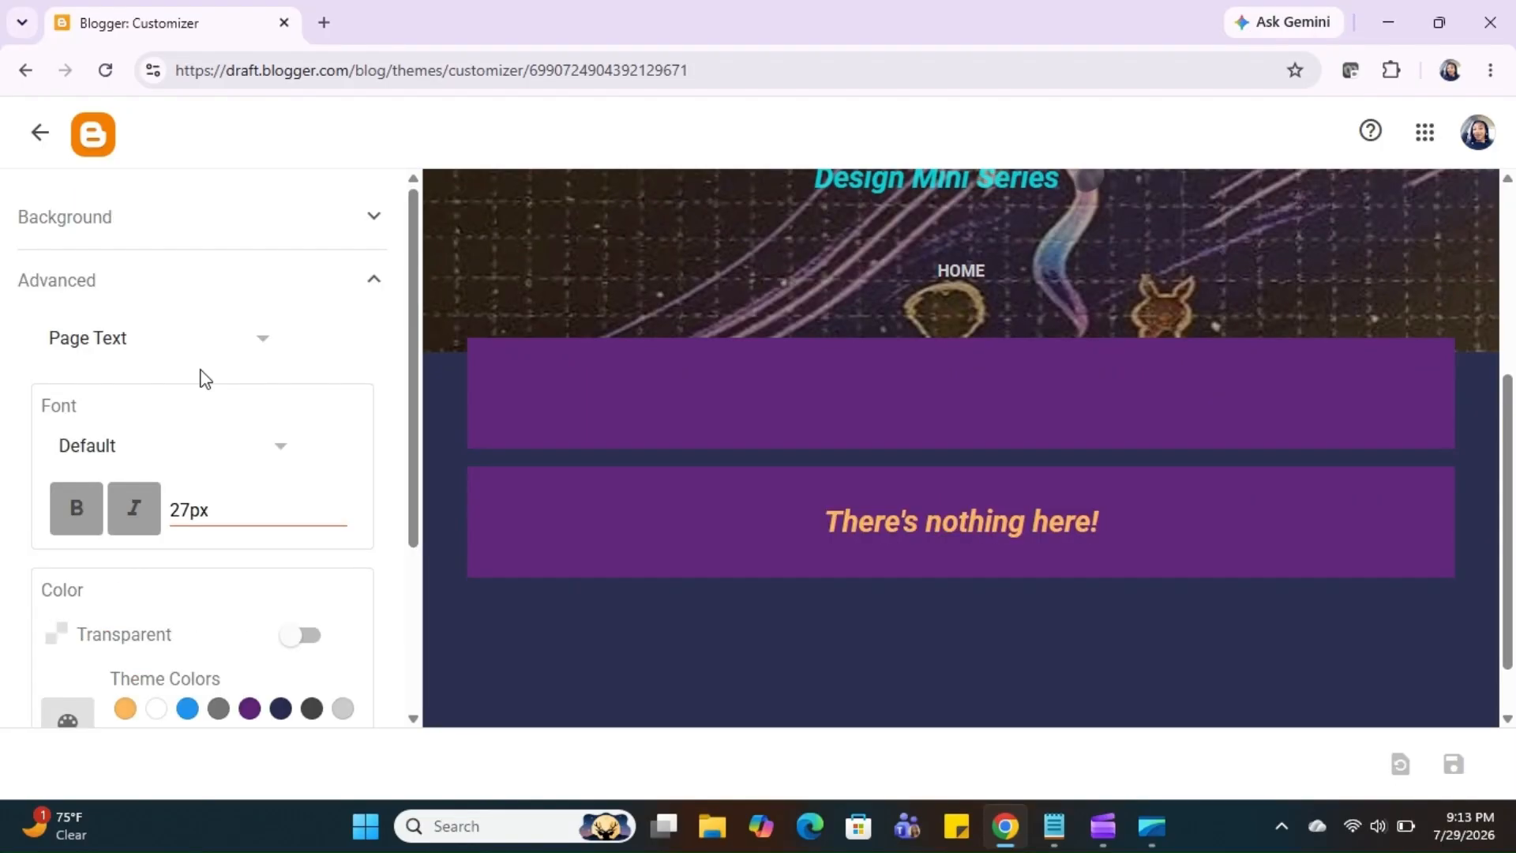
Step: Examine the advanced theme settings for Blog title, Posts and Attribution
{"action": "left_click", "coordinate": [241, 339]}
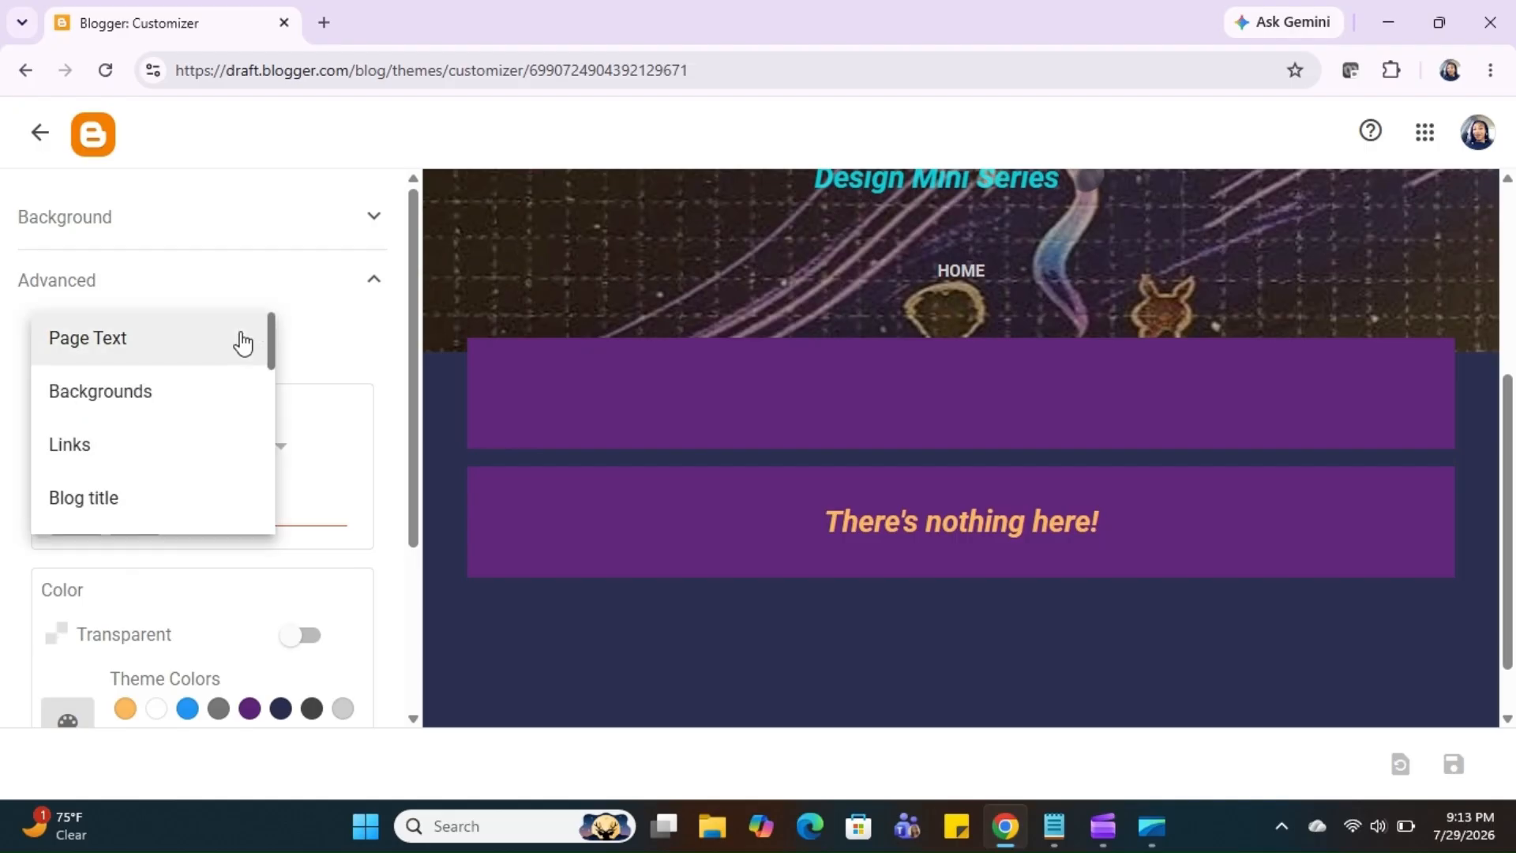
{"action": "left_click", "coordinate": [143, 498]}
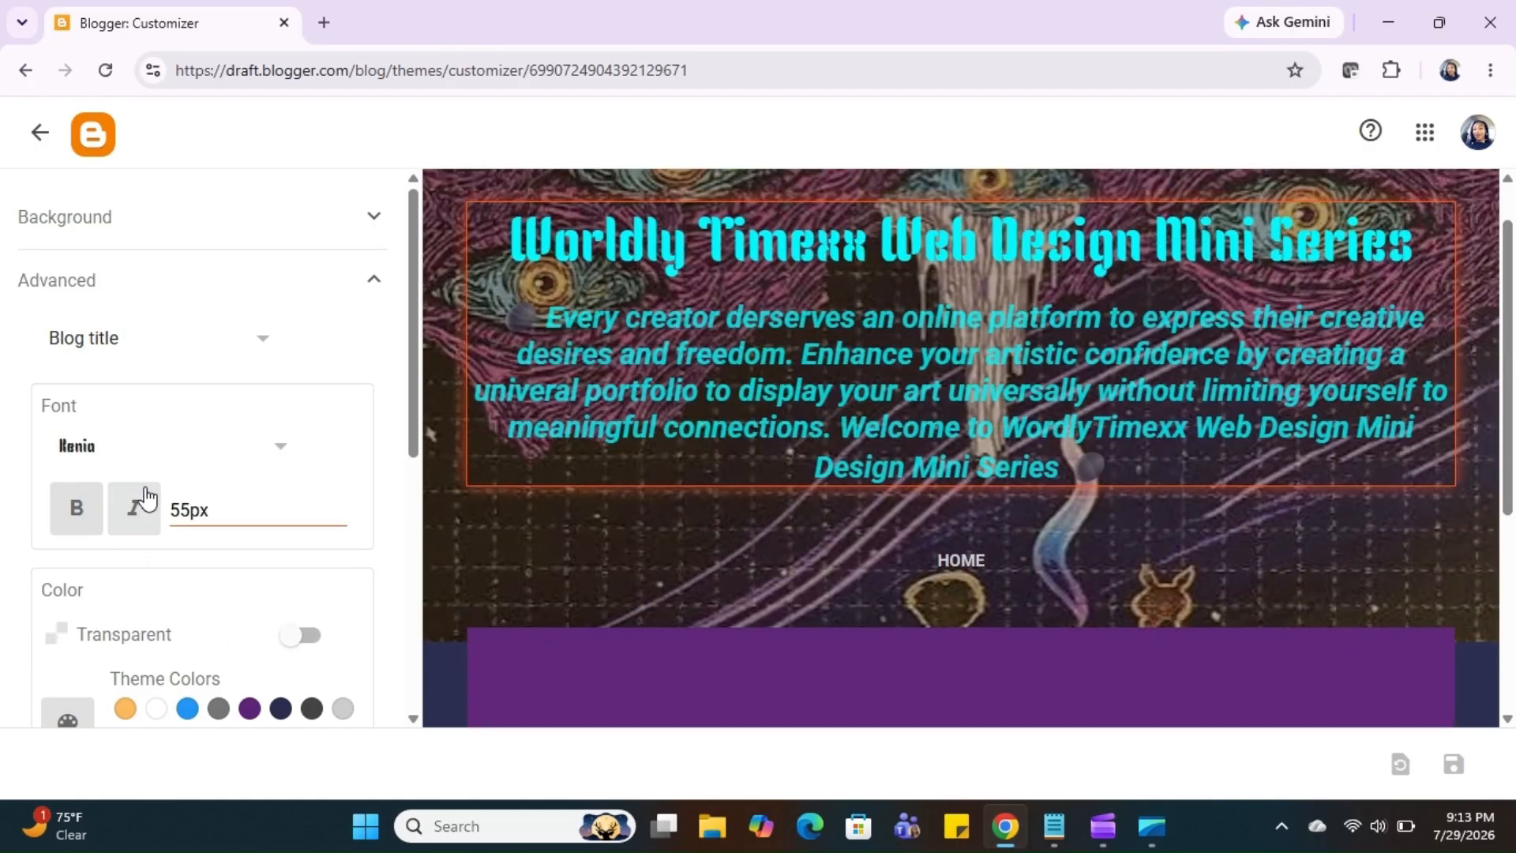
{"action": "left_click", "coordinate": [253, 345]}
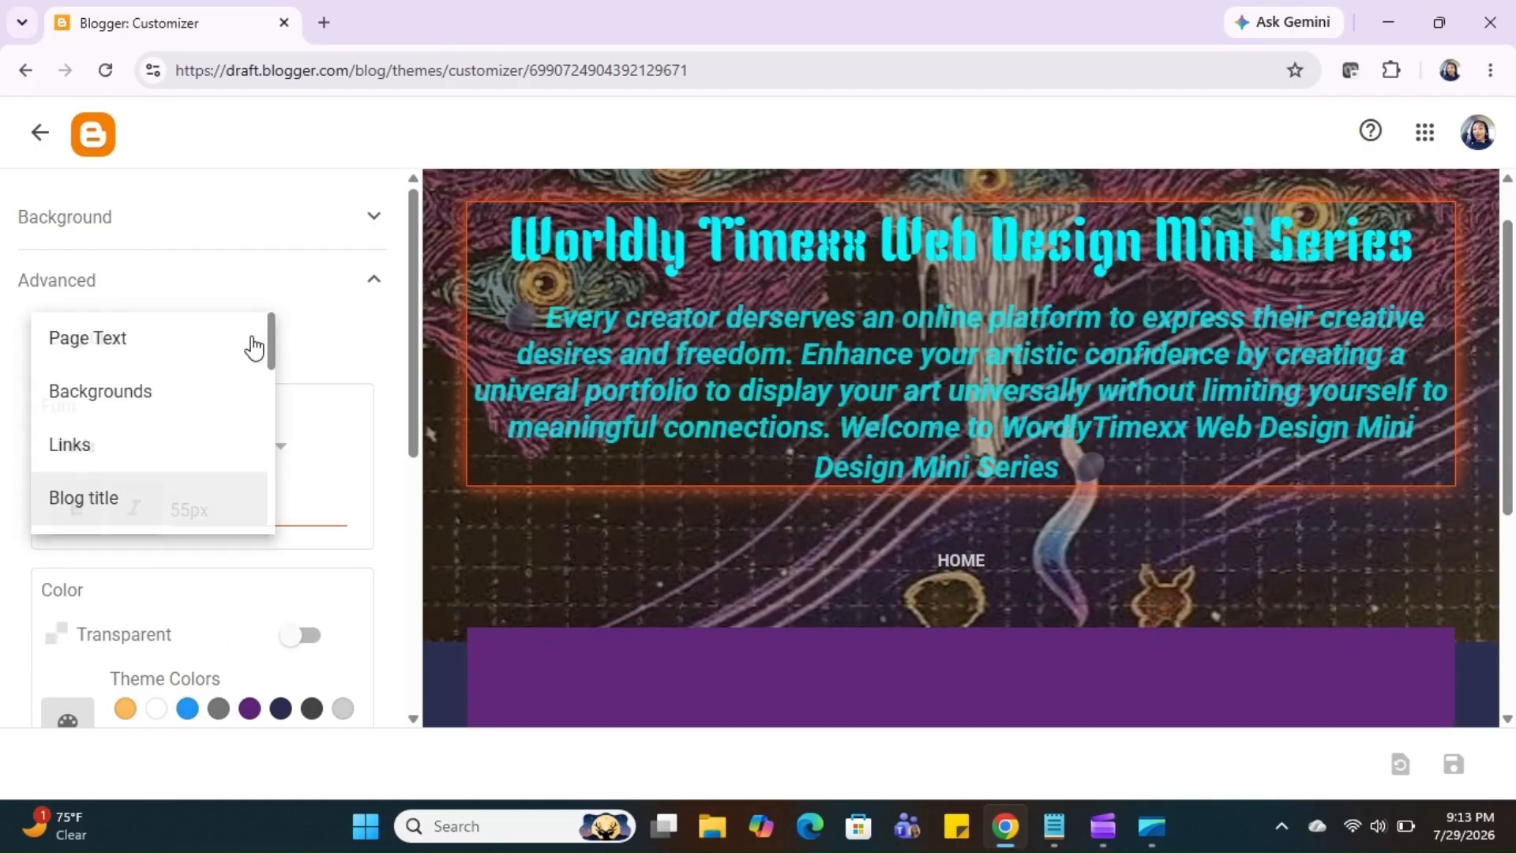
{"action": "scroll", "coordinate": [170, 451], "scroll_direction": "down", "scroll_amount": 3}
{"action": "left_click", "coordinate": [169, 450]}
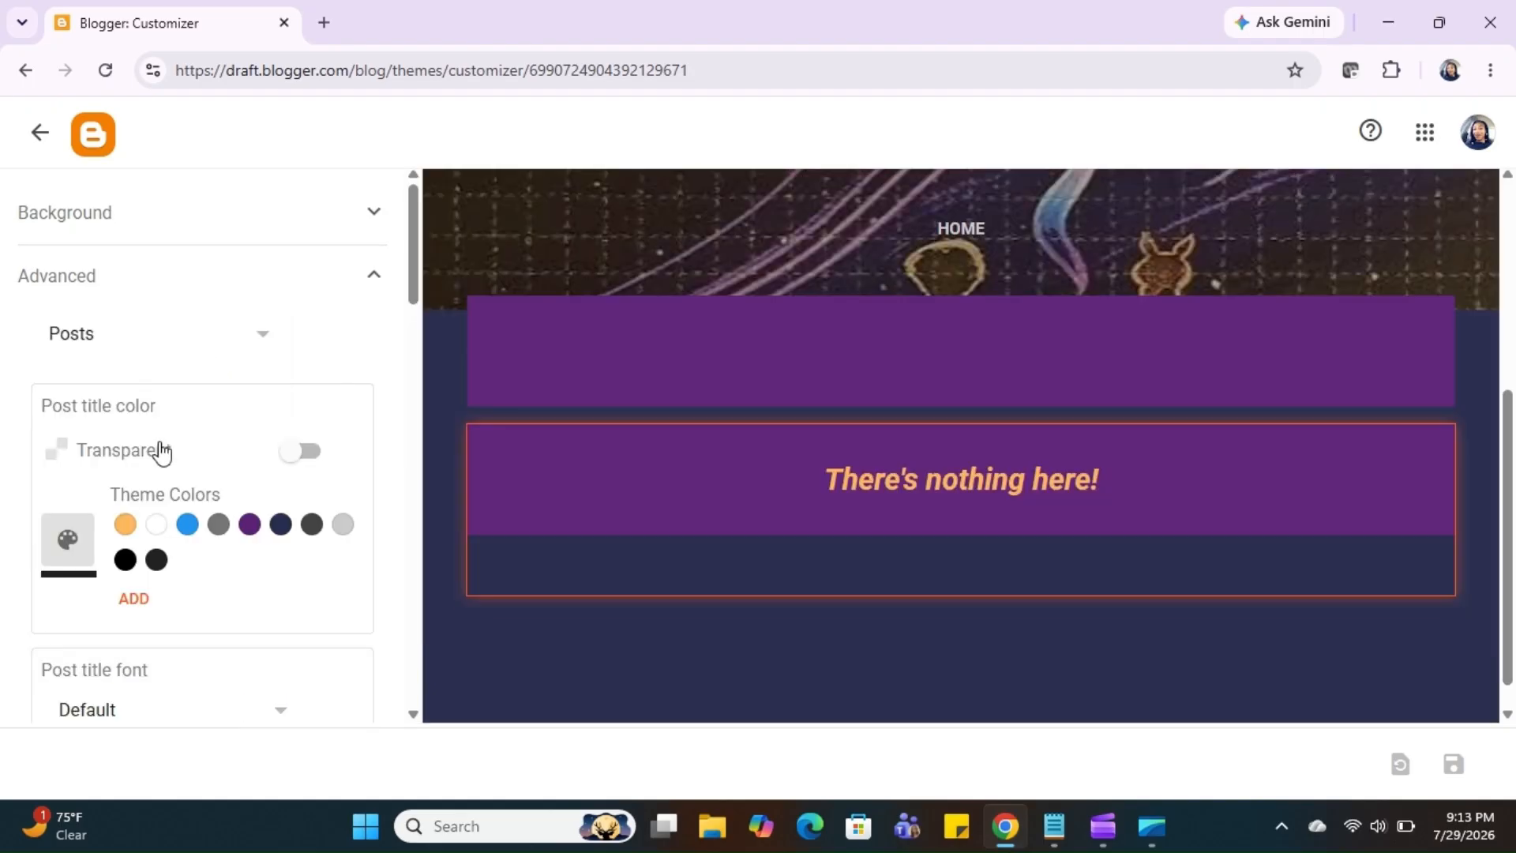
{"action": "left_click", "coordinate": [243, 338]}
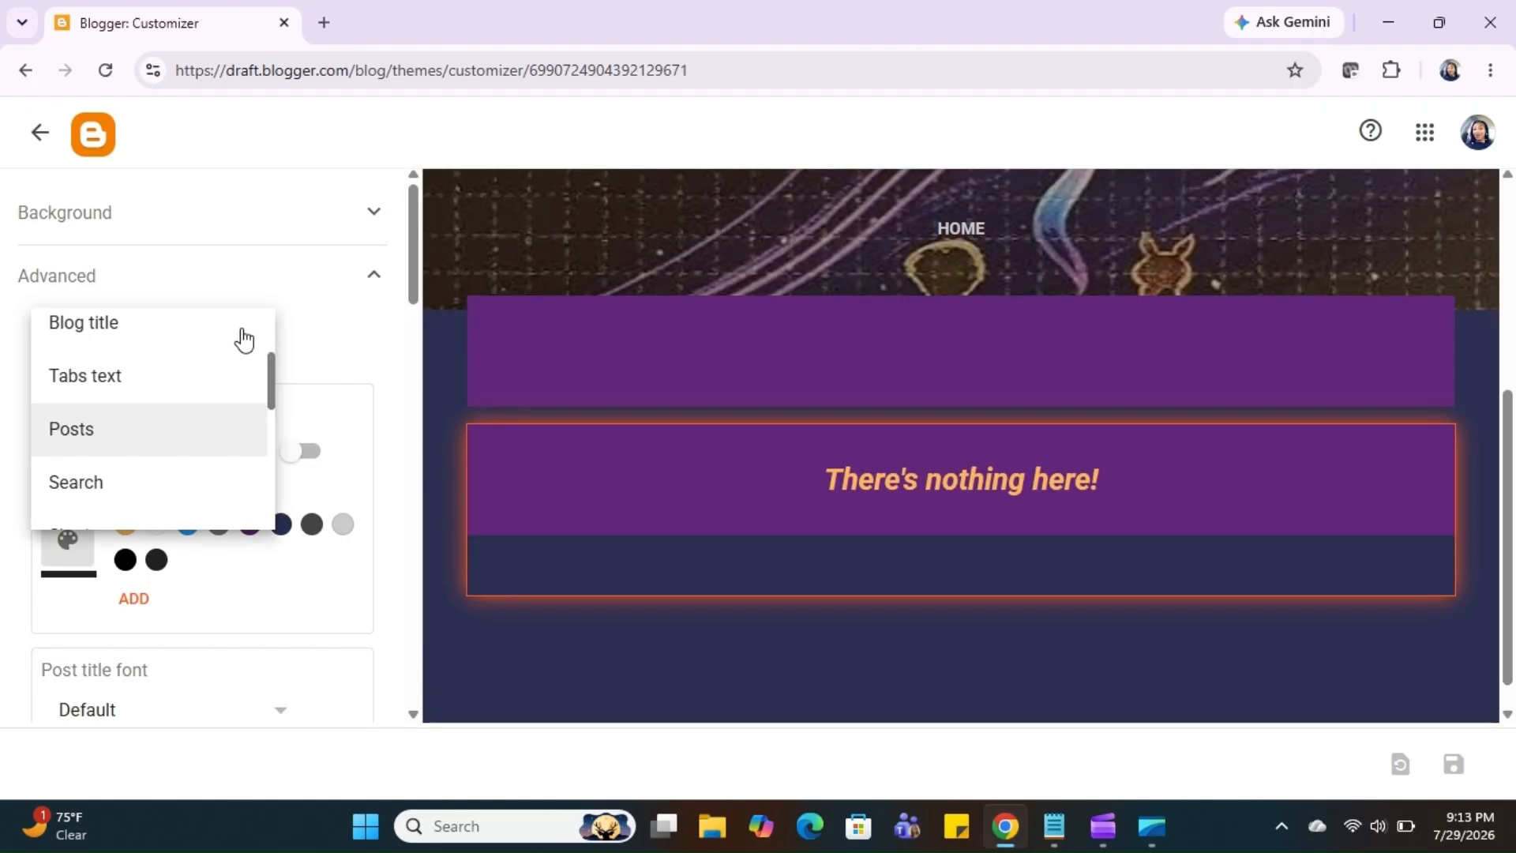
{"action": "scroll", "coordinate": [190, 423], "scroll_direction": "down", "scroll_amount": 2}
{"action": "scroll", "coordinate": [190, 424], "scroll_direction": "down", "scroll_amount": 6}
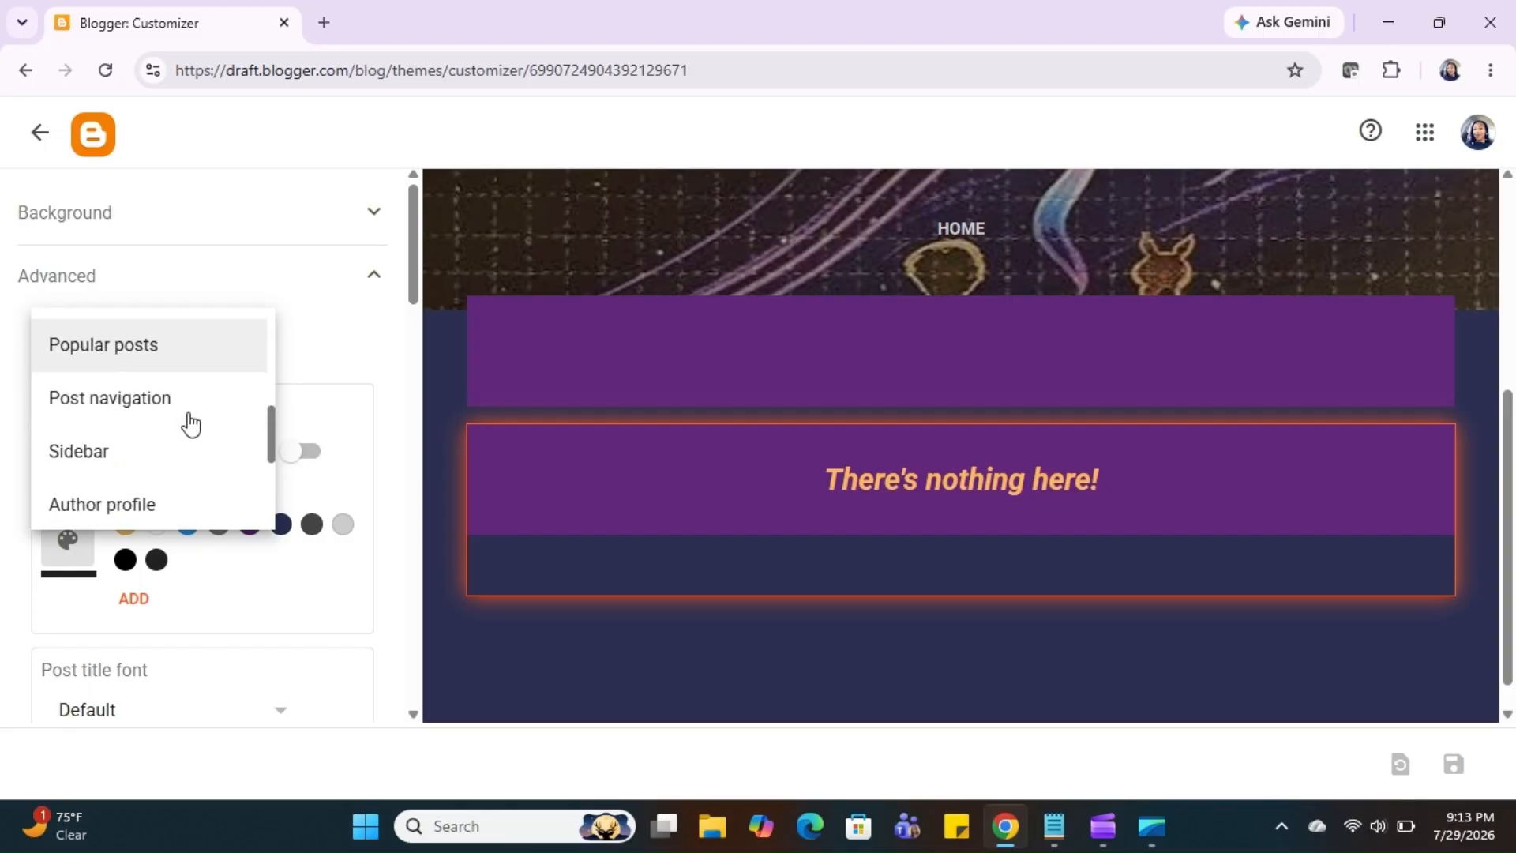
{"action": "left_click", "coordinate": [153, 427]}
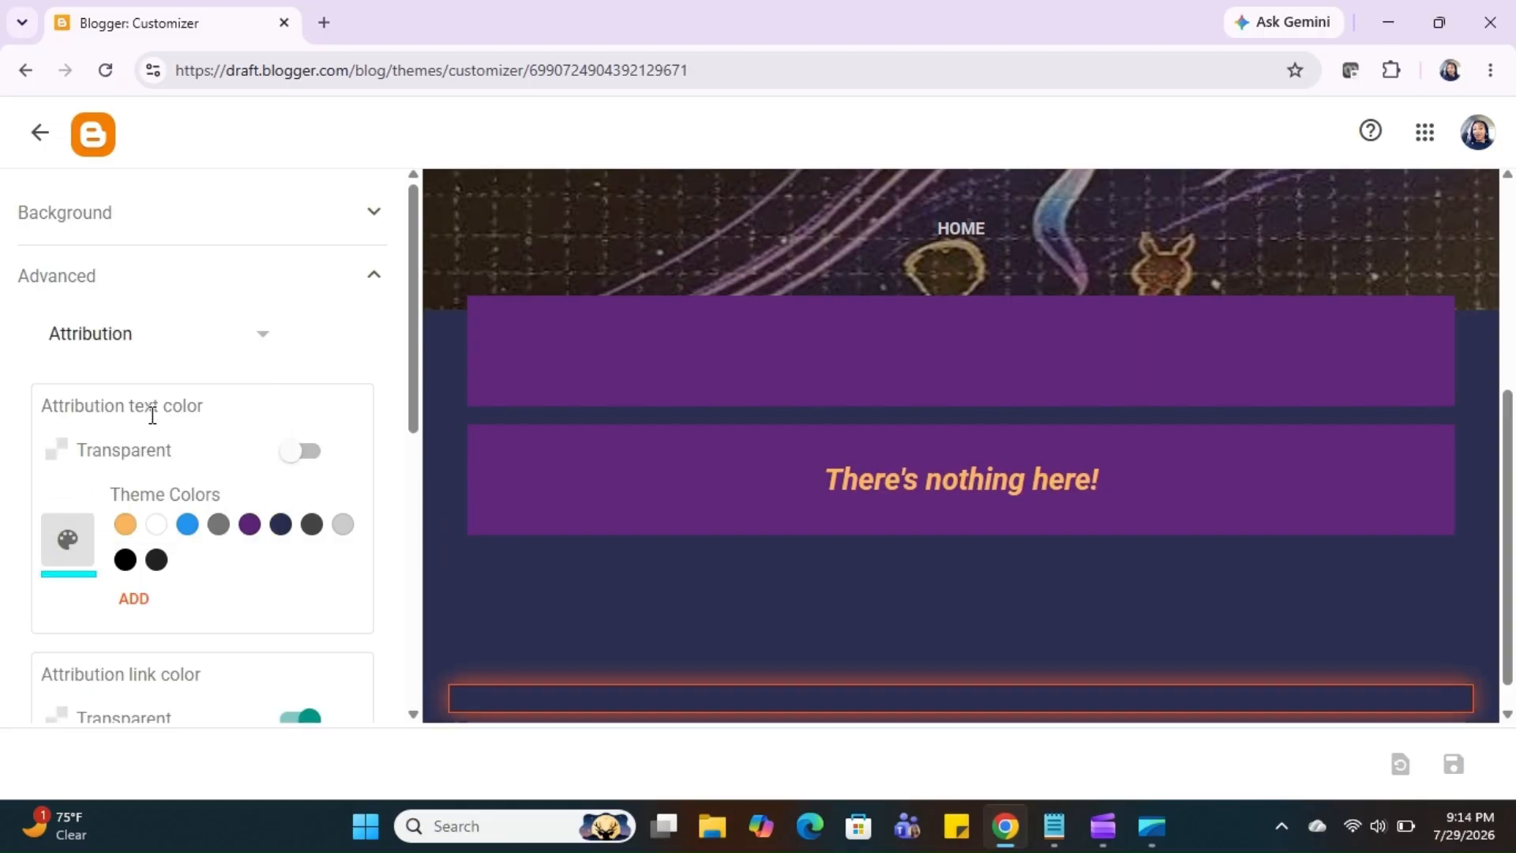
Step: Leave the customizer, view the live blog with its navigation menu, and close the blog page
{"action": "left_click", "coordinate": [41, 132]}
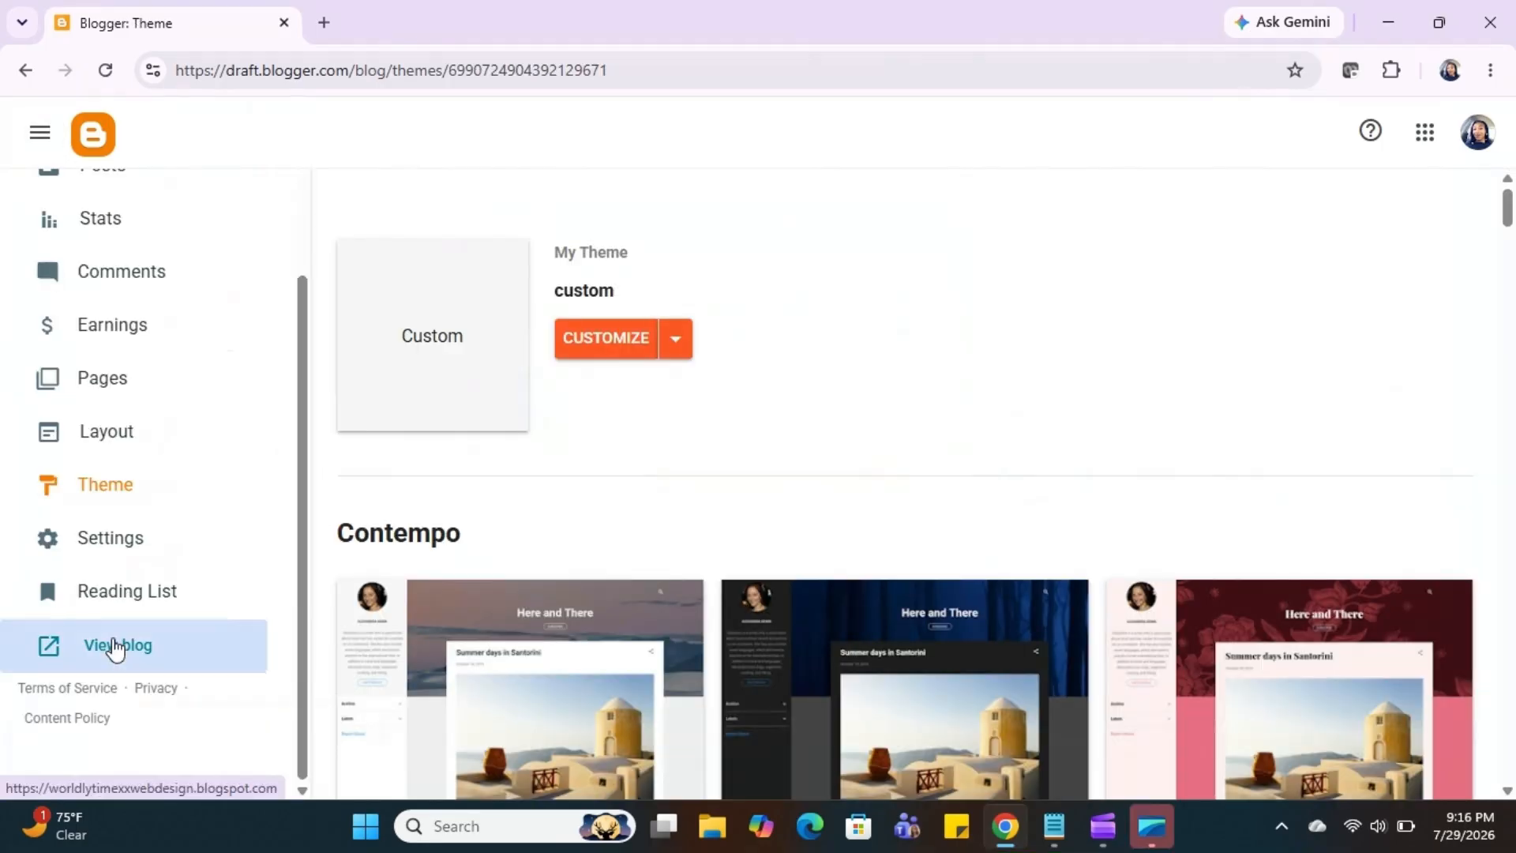
{"action": "left_click", "coordinate": [116, 646]}
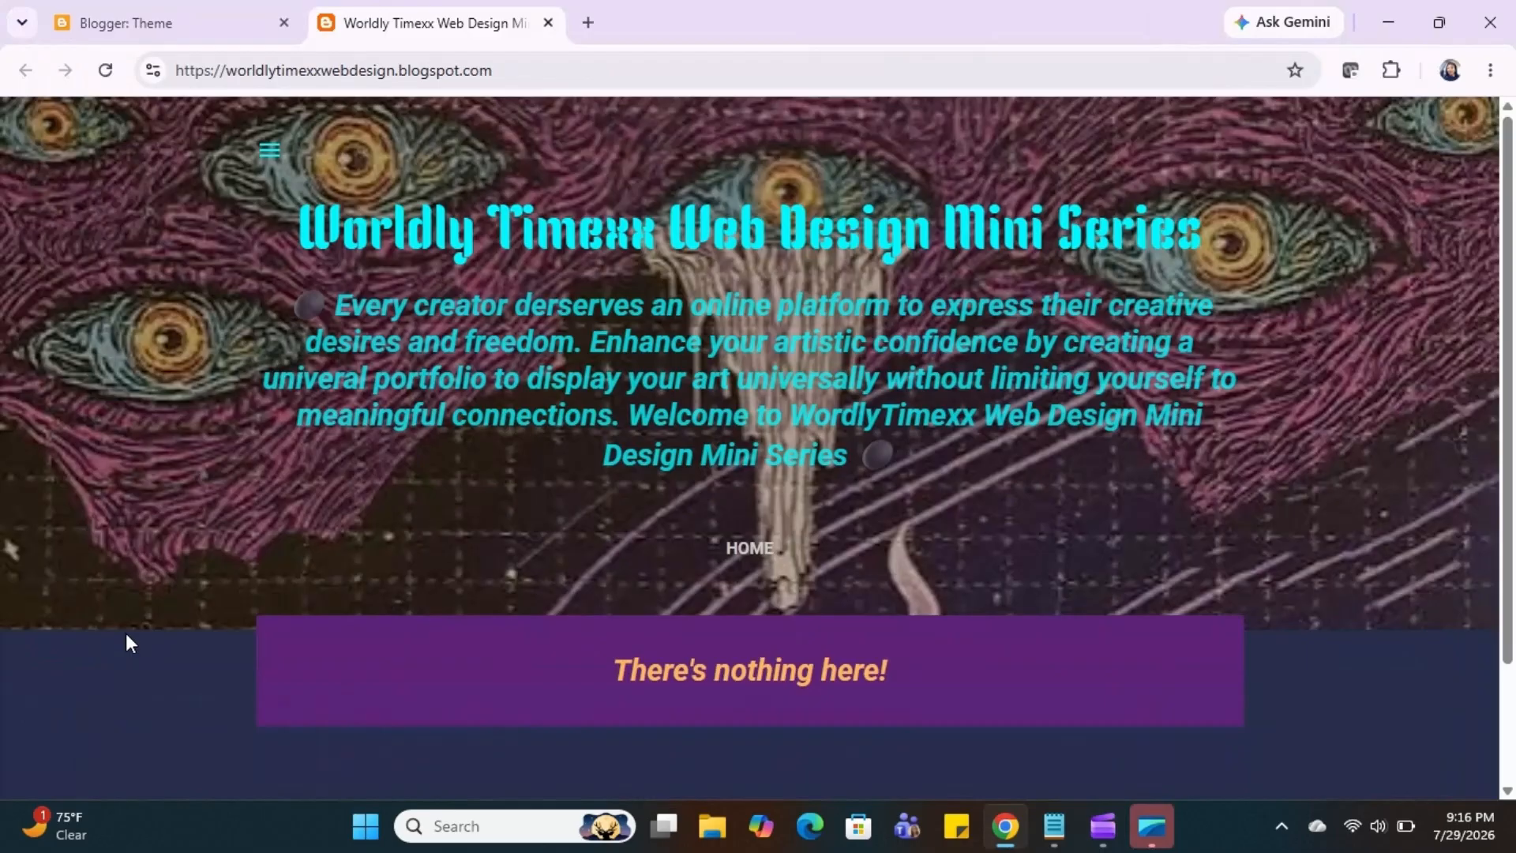
{"action": "left_click", "coordinate": [271, 154]}
{"action": "left_click", "coordinate": [359, 272]}
{"action": "left_click", "coordinate": [548, 23]}
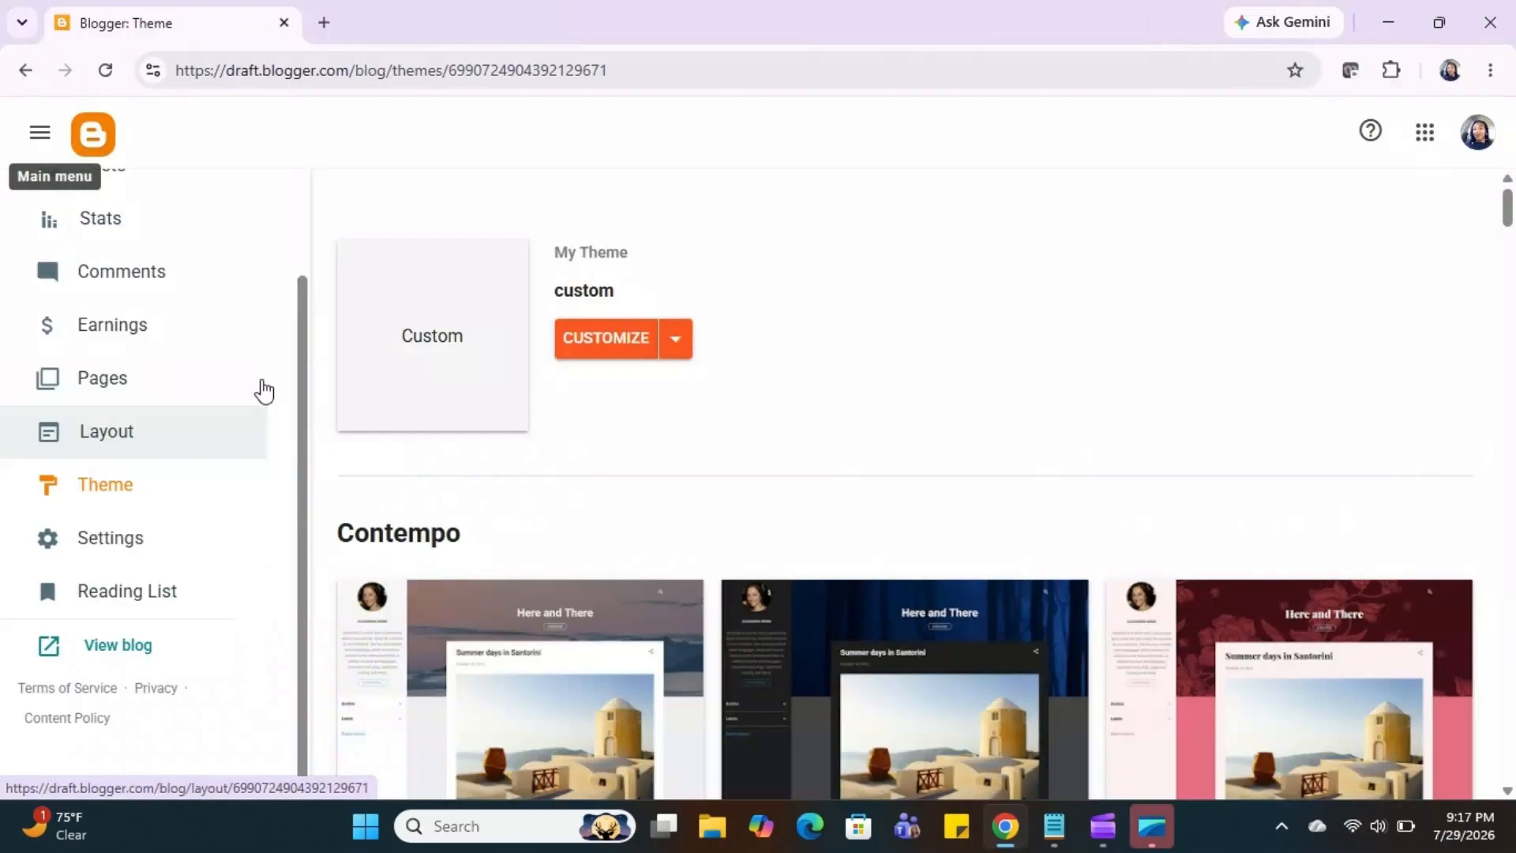
Step: Open the blog's Layout page and review its gadget sections from the sidebar and header to the footer
{"action": "left_click", "coordinate": [173, 433]}
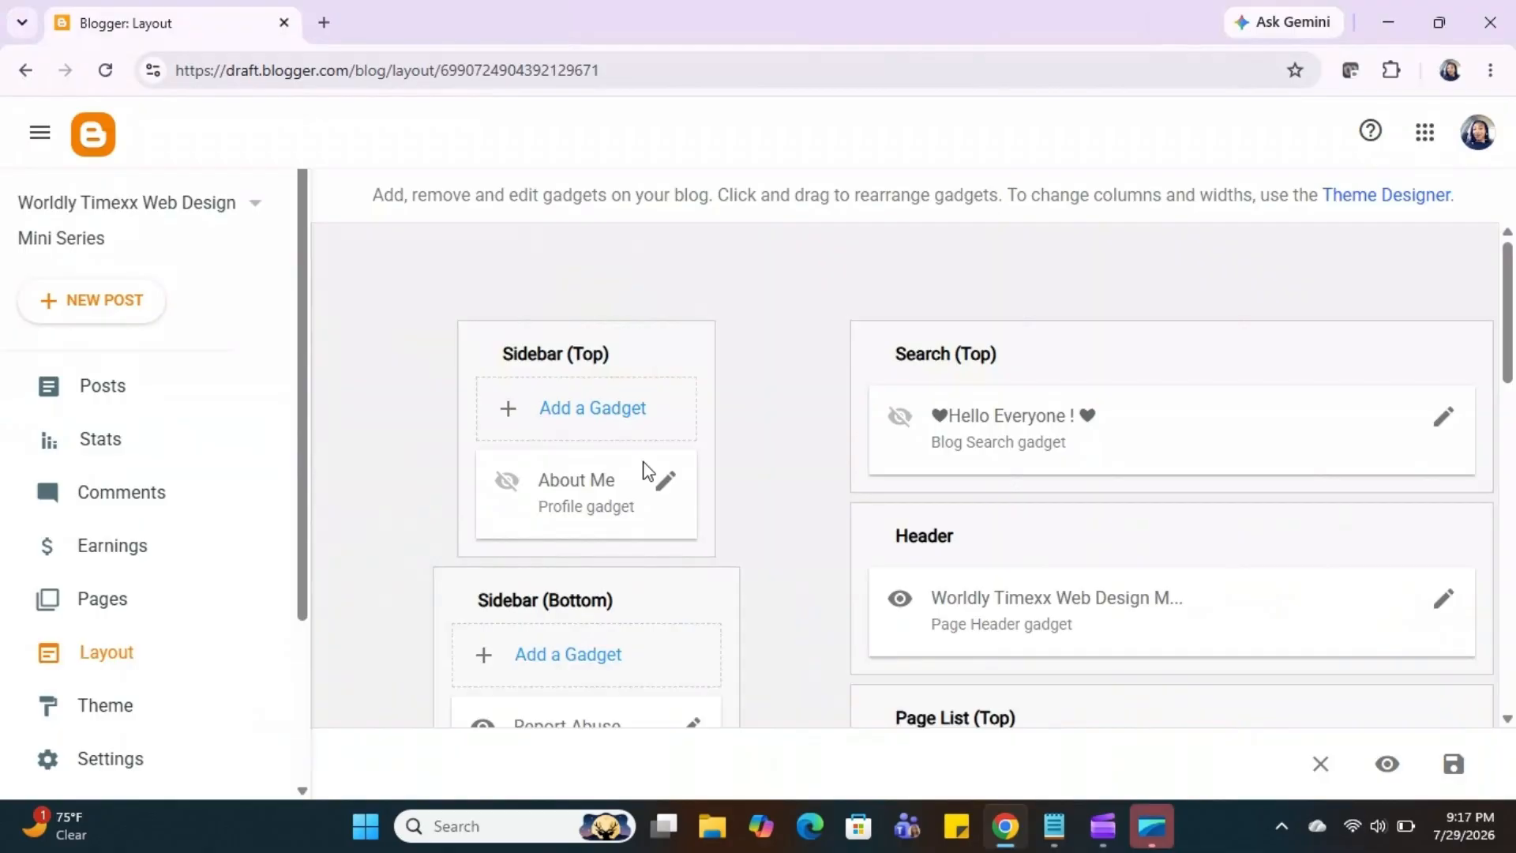
{"action": "scroll", "coordinate": [869, 523], "scroll_direction": "down", "scroll_amount": 10}
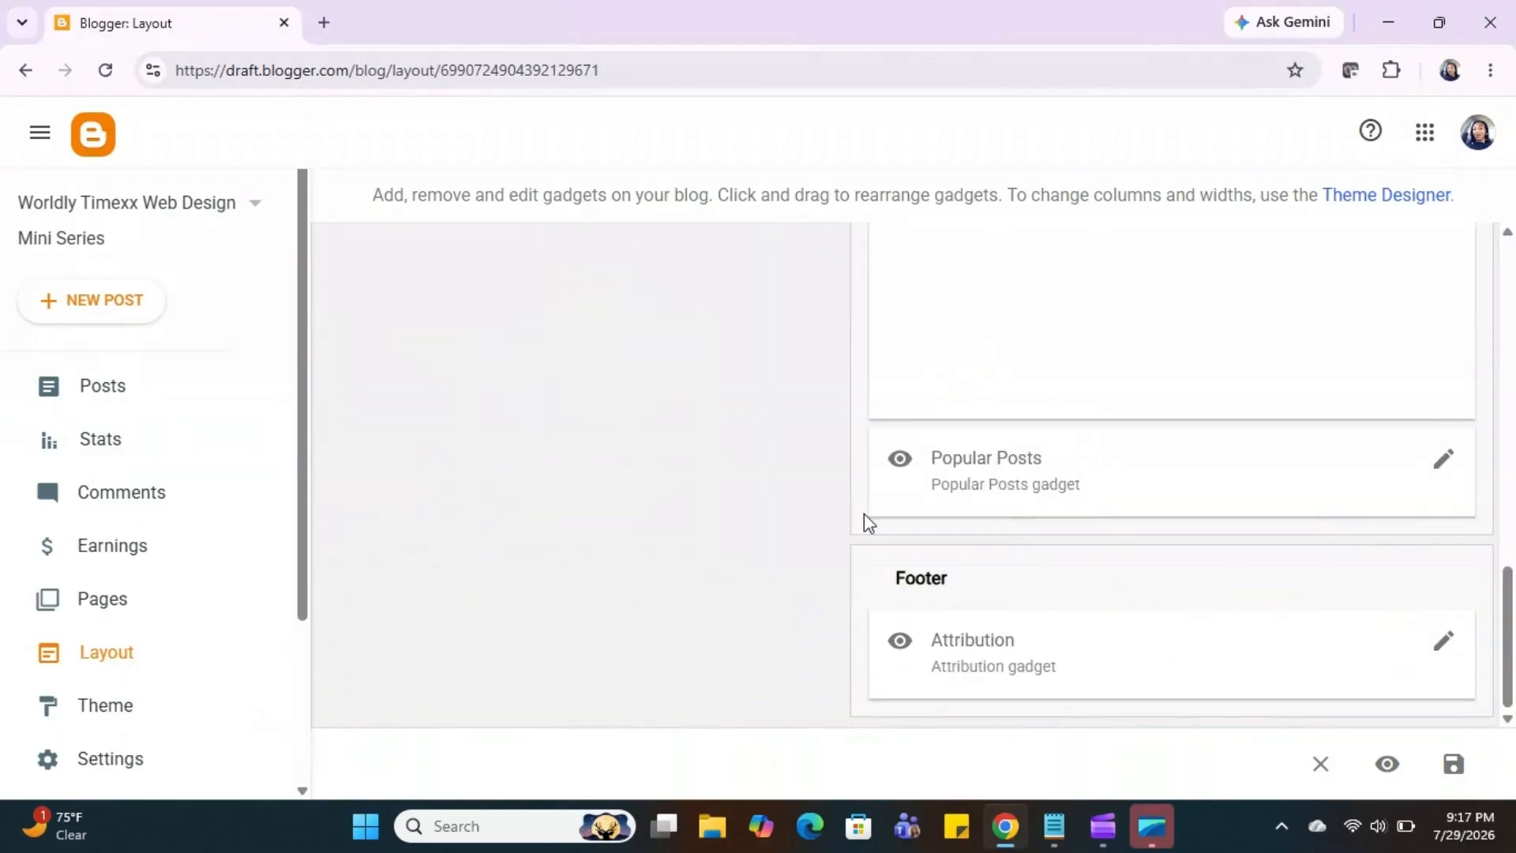
{"action": "scroll", "coordinate": [922, 542], "scroll_direction": "up", "scroll_amount": 10}
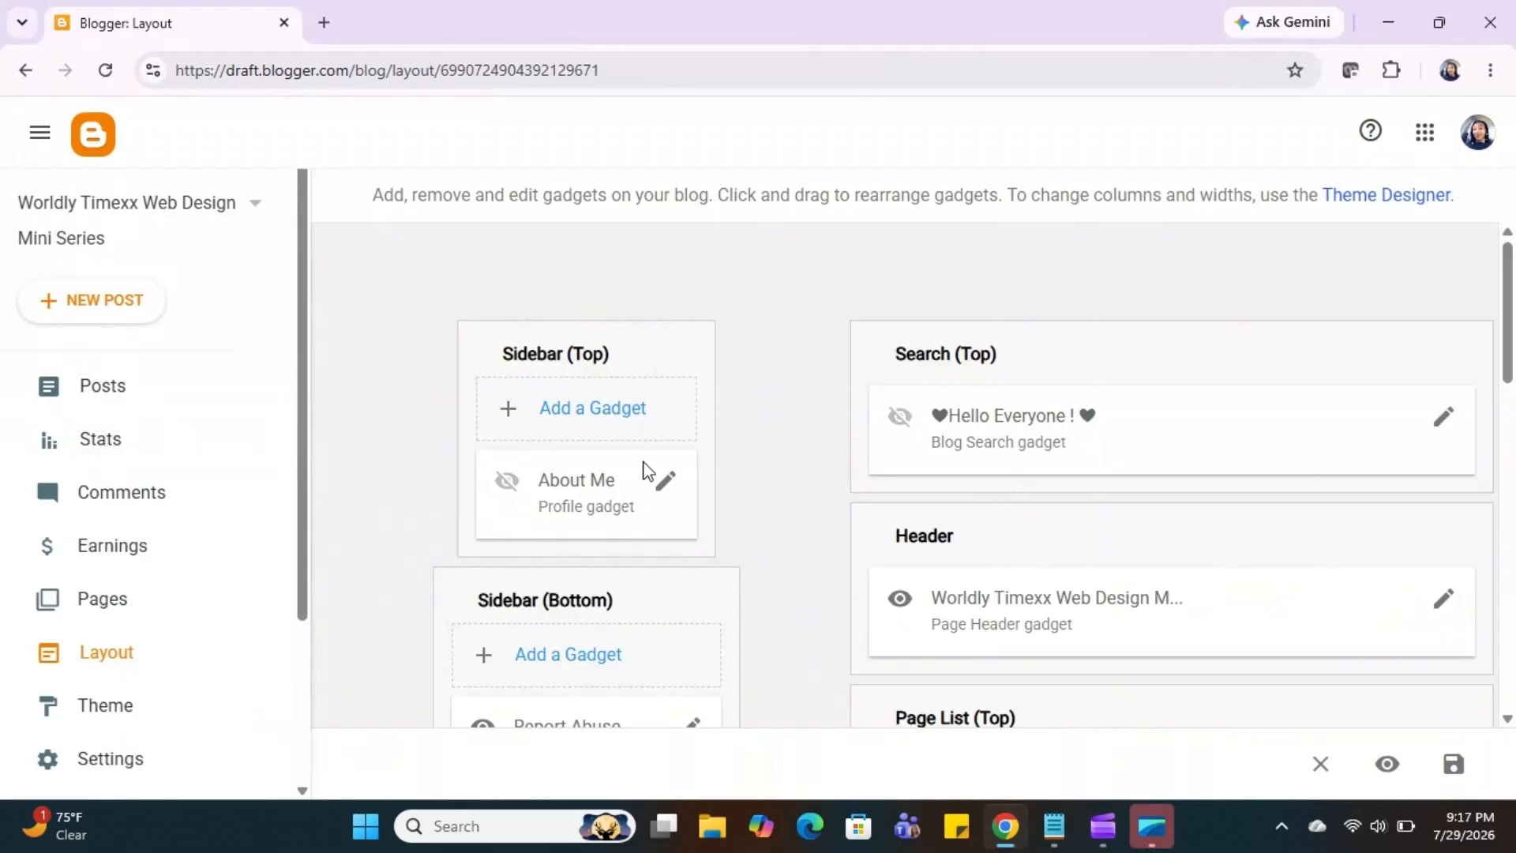
Step: Review the layout sections again, from the Footer up through Page Body, Ads and Page List to the sidebars
{"action": "scroll", "coordinate": [868, 523], "scroll_direction": "down", "scroll_amount": 10}
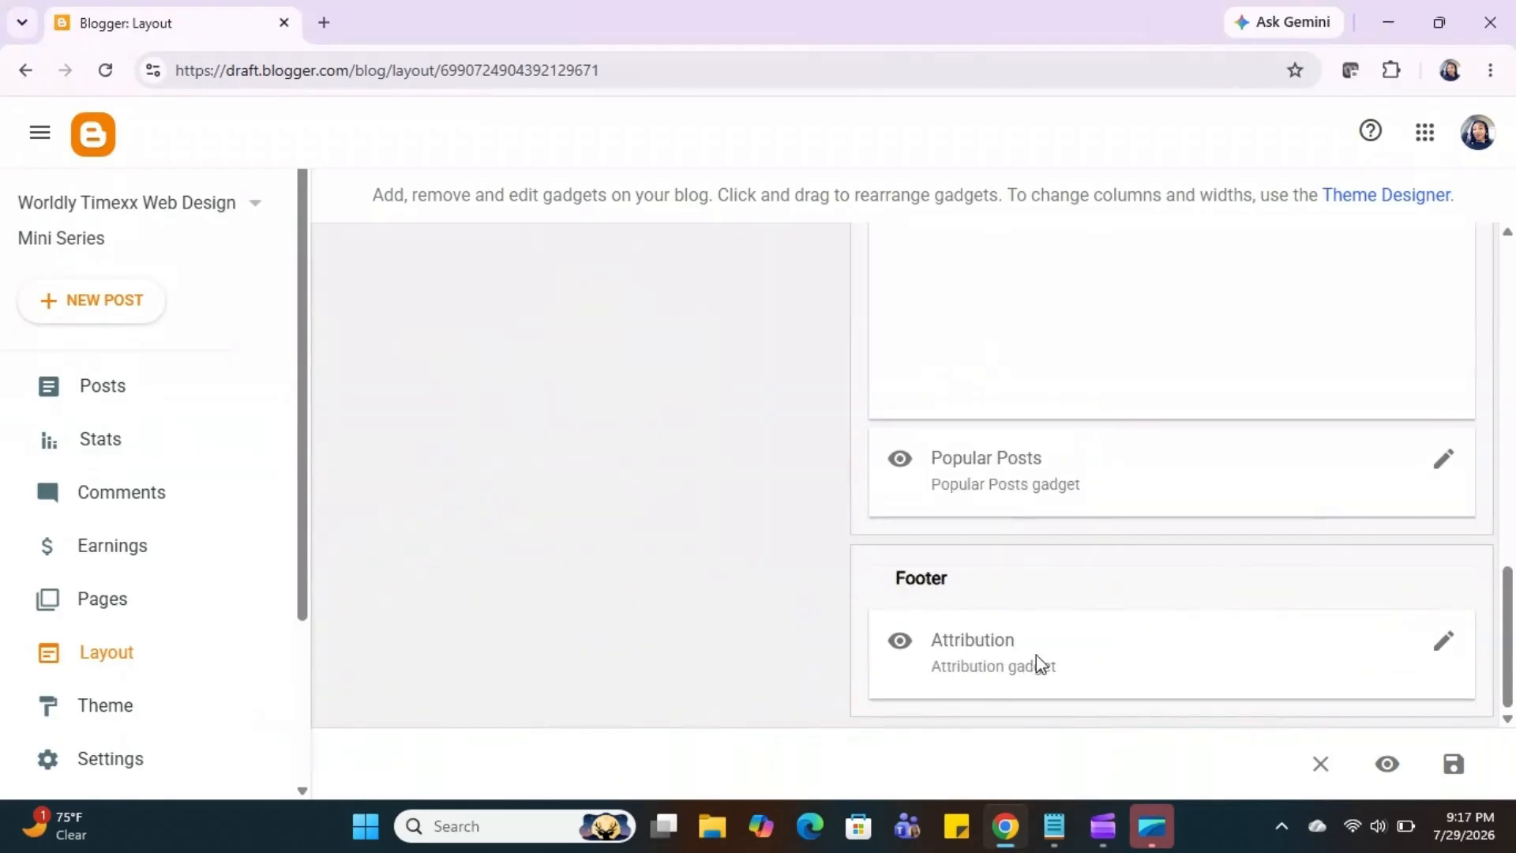
{"action": "scroll", "coordinate": [921, 542], "scroll_direction": "up", "scroll_amount": 3}
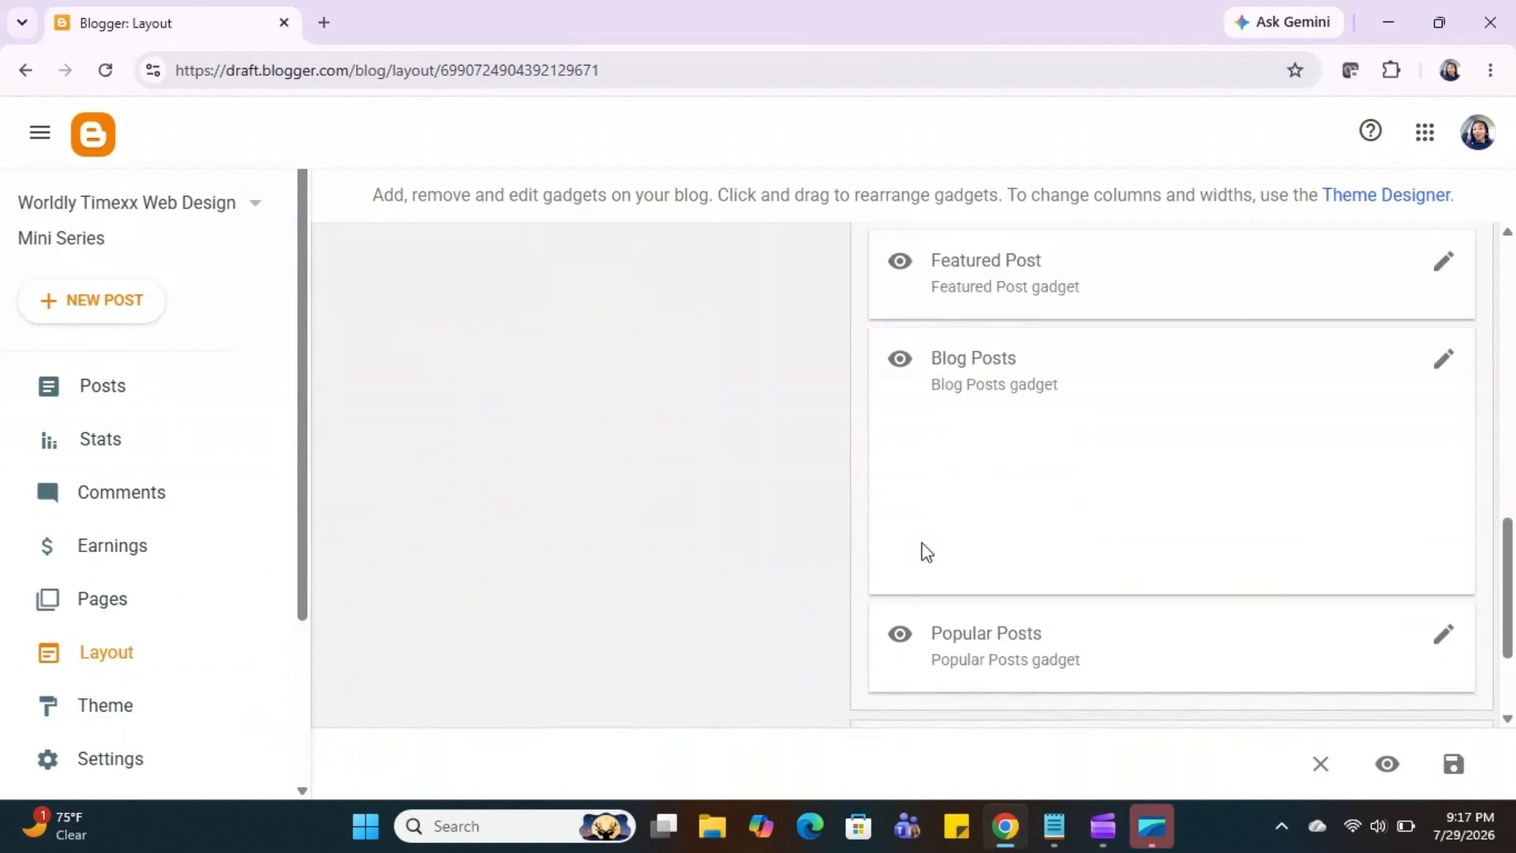
{"action": "scroll", "coordinate": [922, 542], "scroll_direction": "up", "scroll_amount": 2}
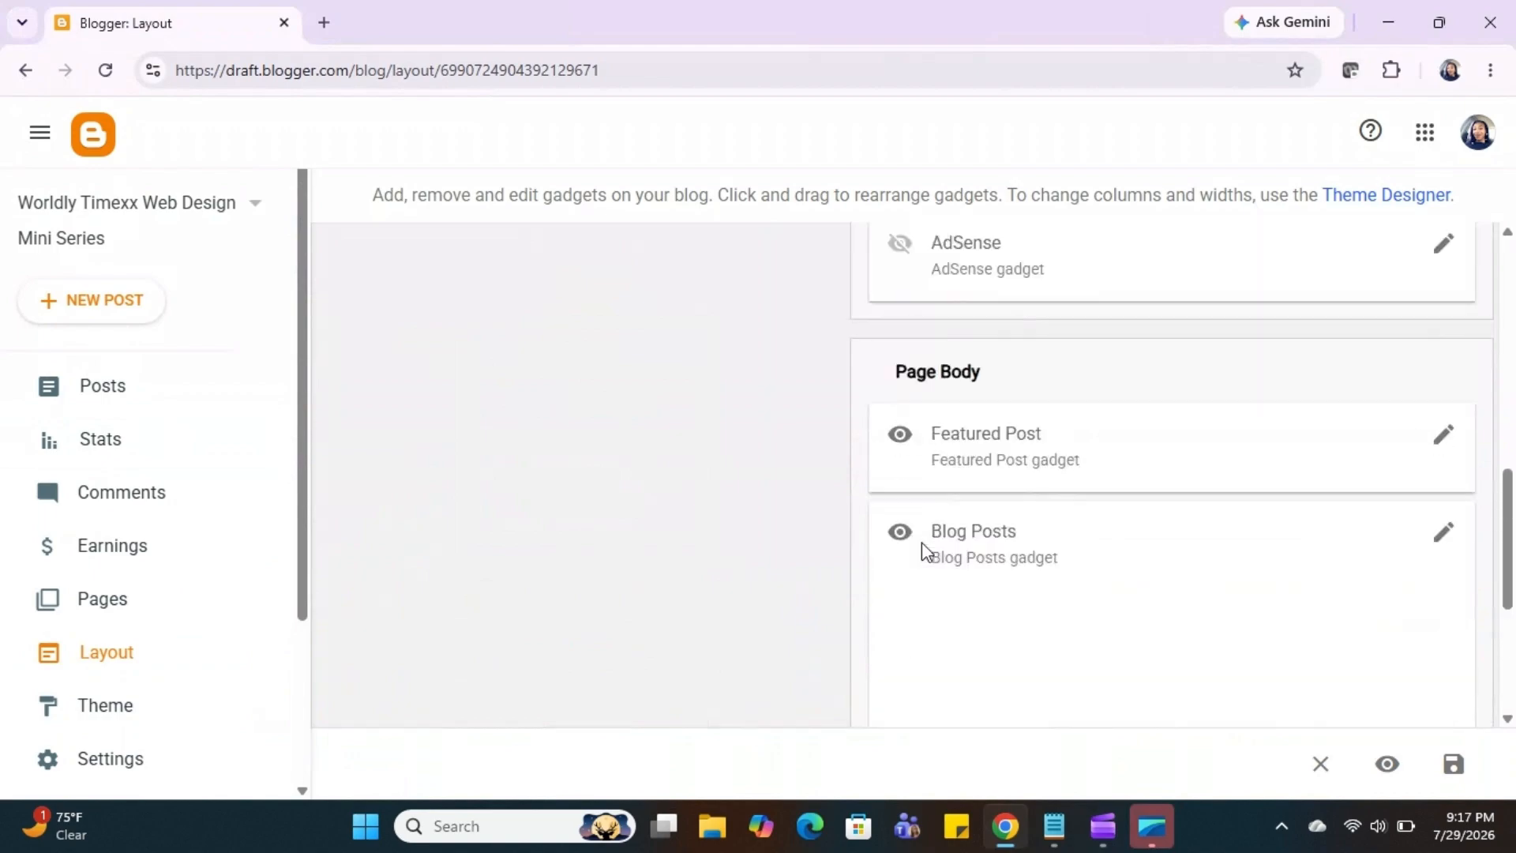
{"action": "scroll", "coordinate": [961, 518], "scroll_direction": "up", "scroll_amount": 1}
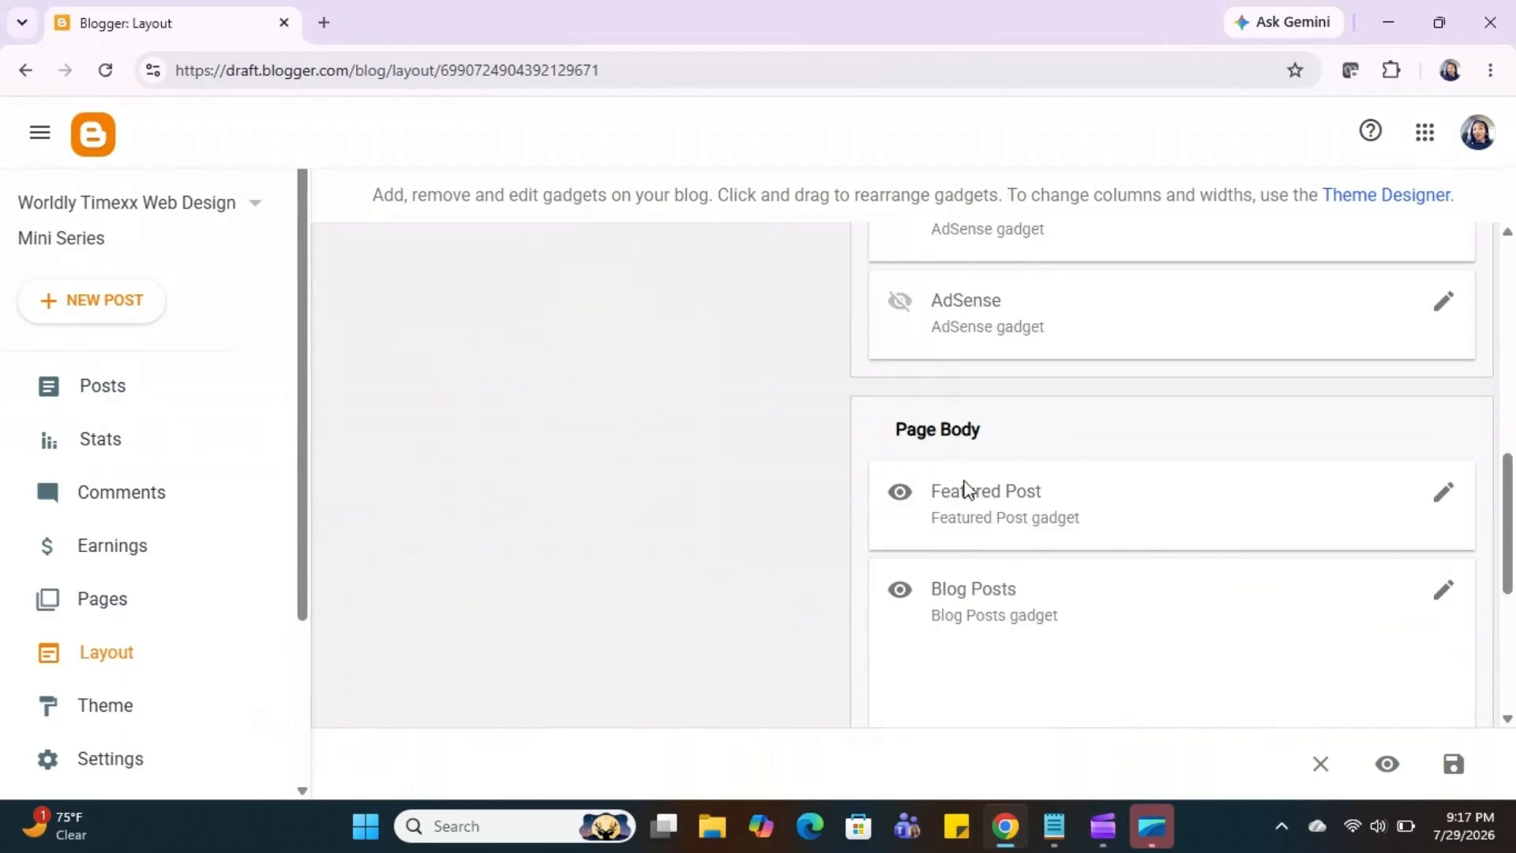
{"action": "scroll", "coordinate": [996, 458], "scroll_direction": "up", "scroll_amount": 1}
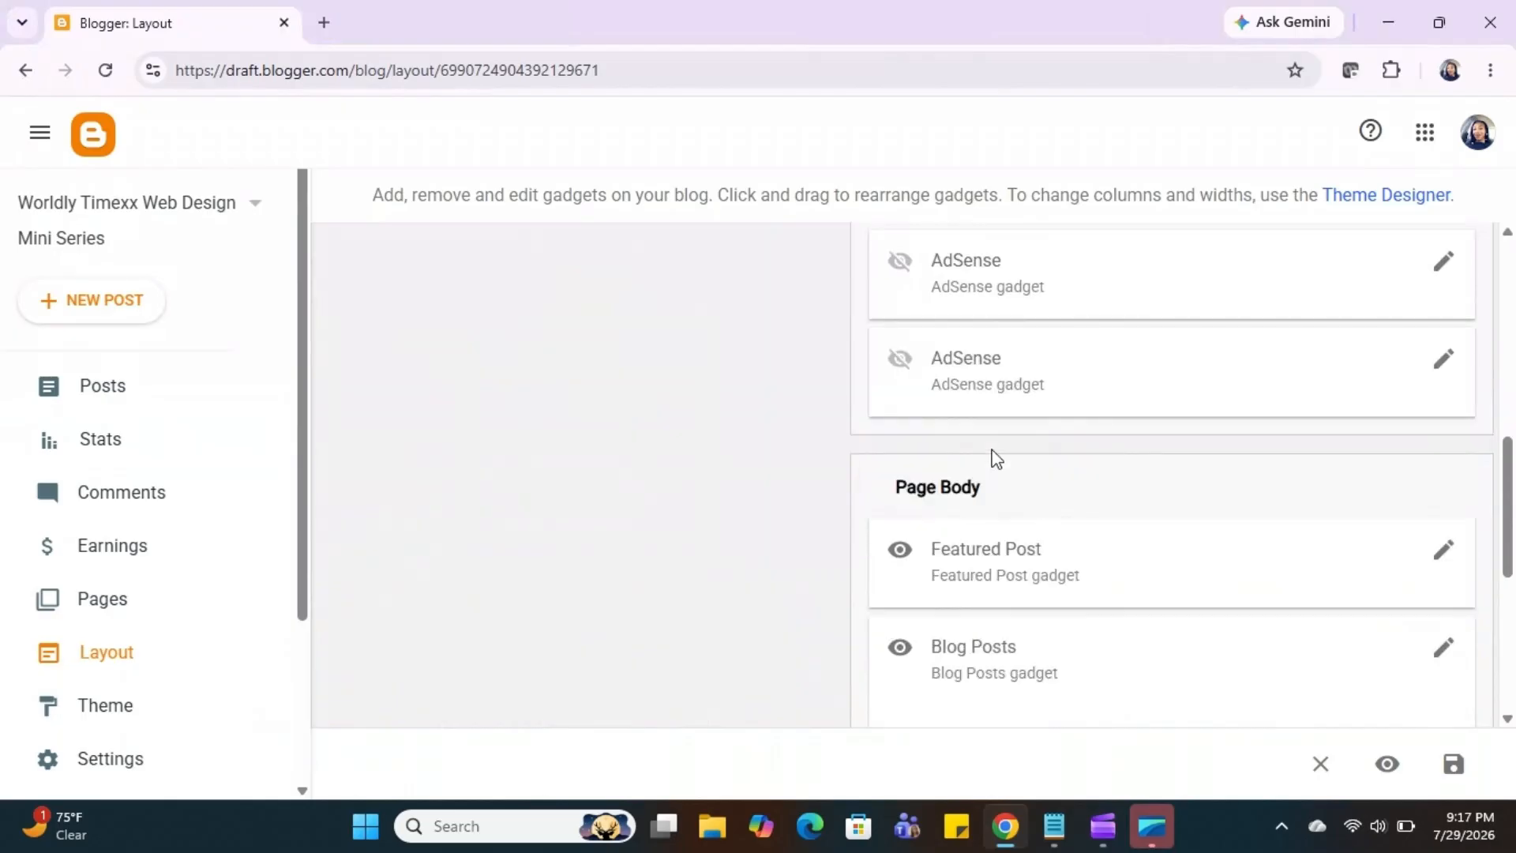
{"action": "scroll", "coordinate": [996, 457], "scroll_direction": "up", "scroll_amount": 3}
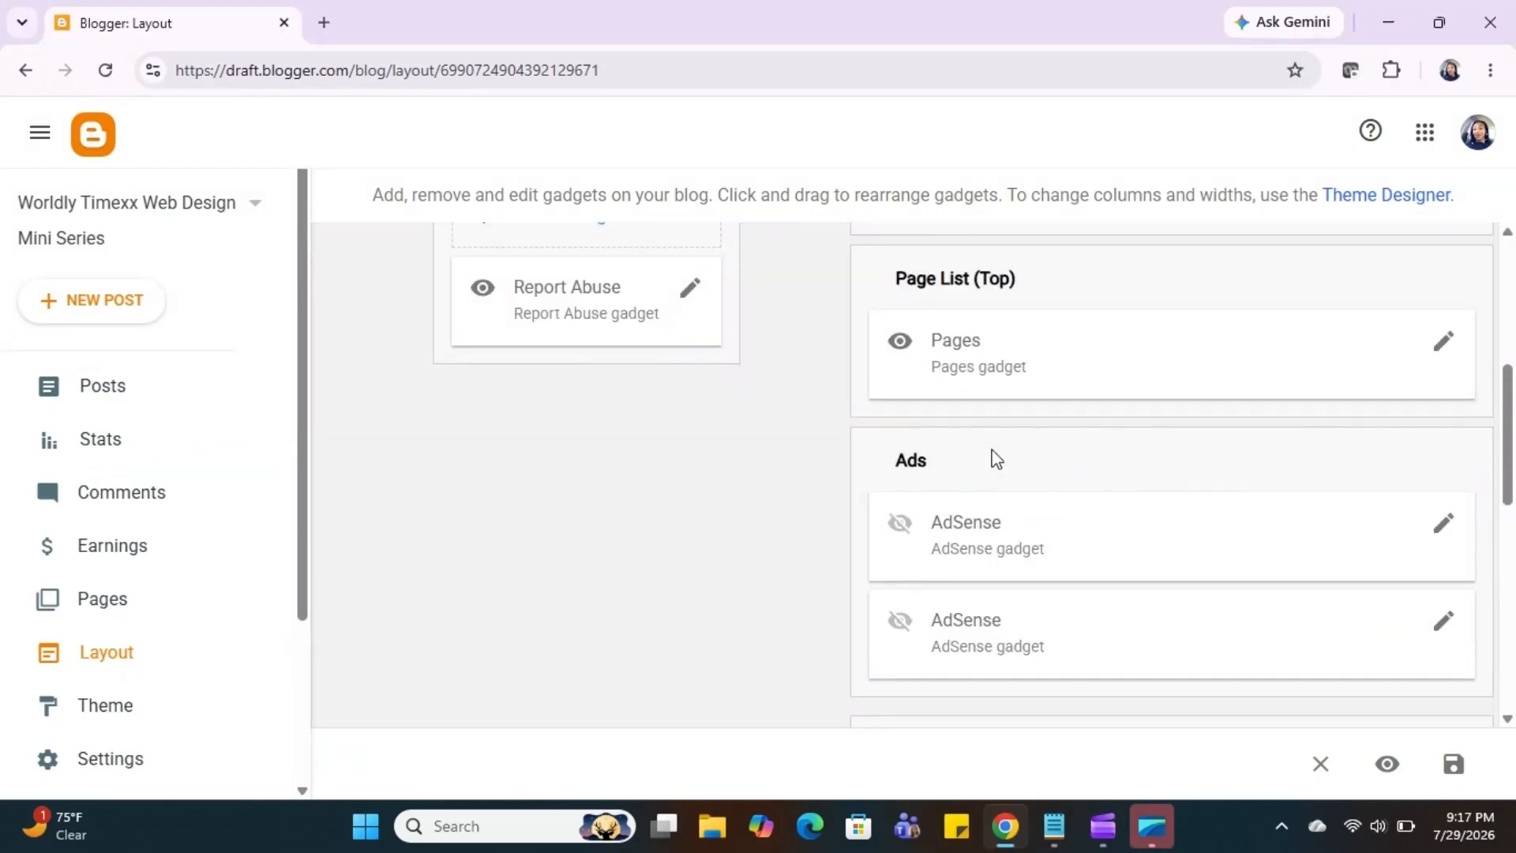
{"action": "scroll", "coordinate": [997, 458], "scroll_direction": "up", "scroll_amount": 1}
{"action": "scroll", "coordinate": [996, 457], "scroll_direction": "up", "scroll_amount": 1}
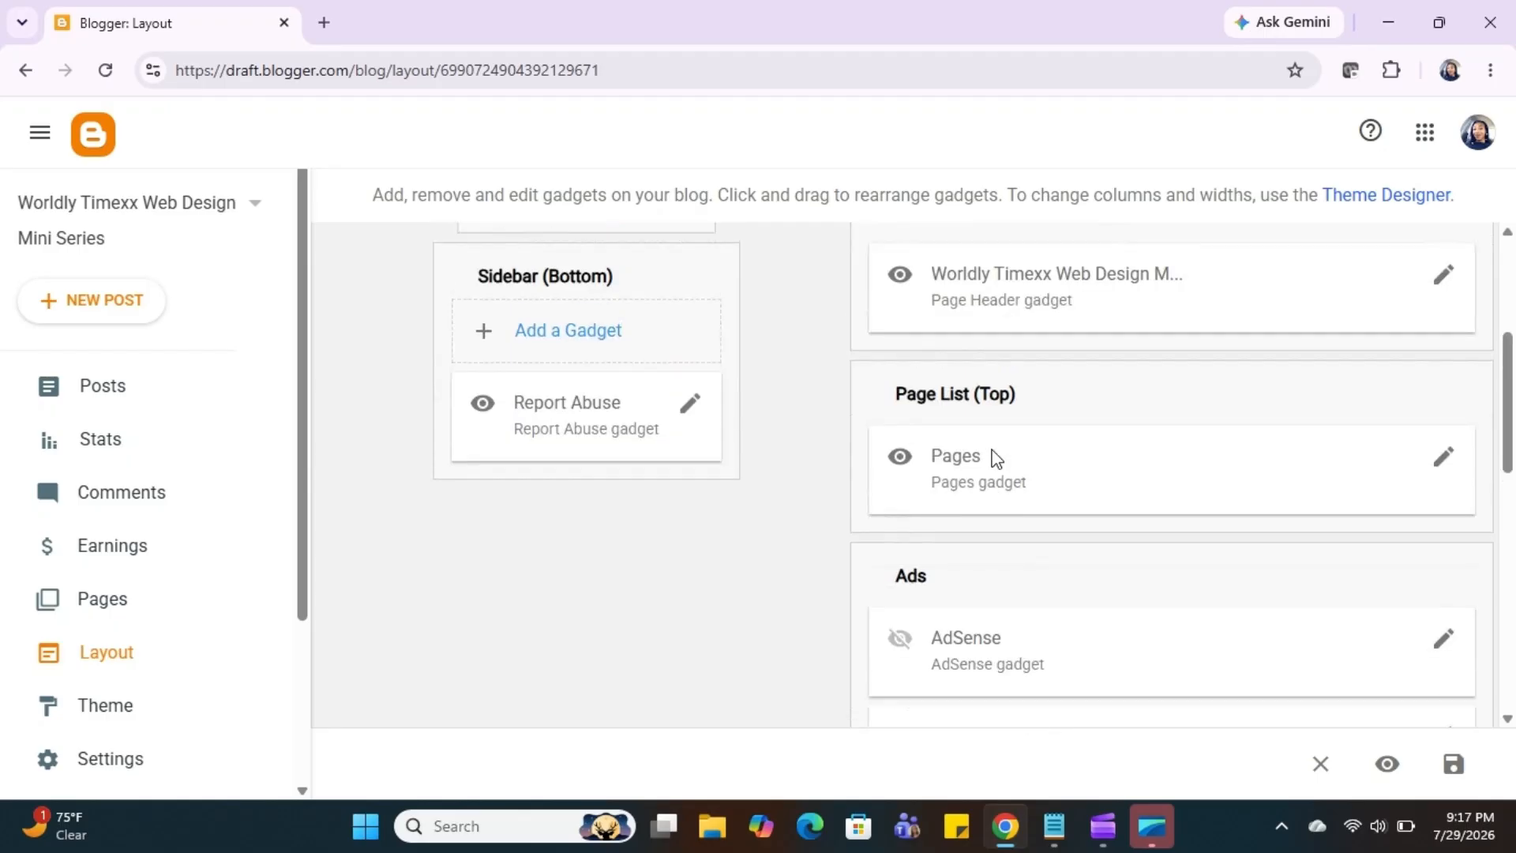
{"action": "scroll", "coordinate": [993, 457], "scroll_direction": "up", "scroll_amount": 1}
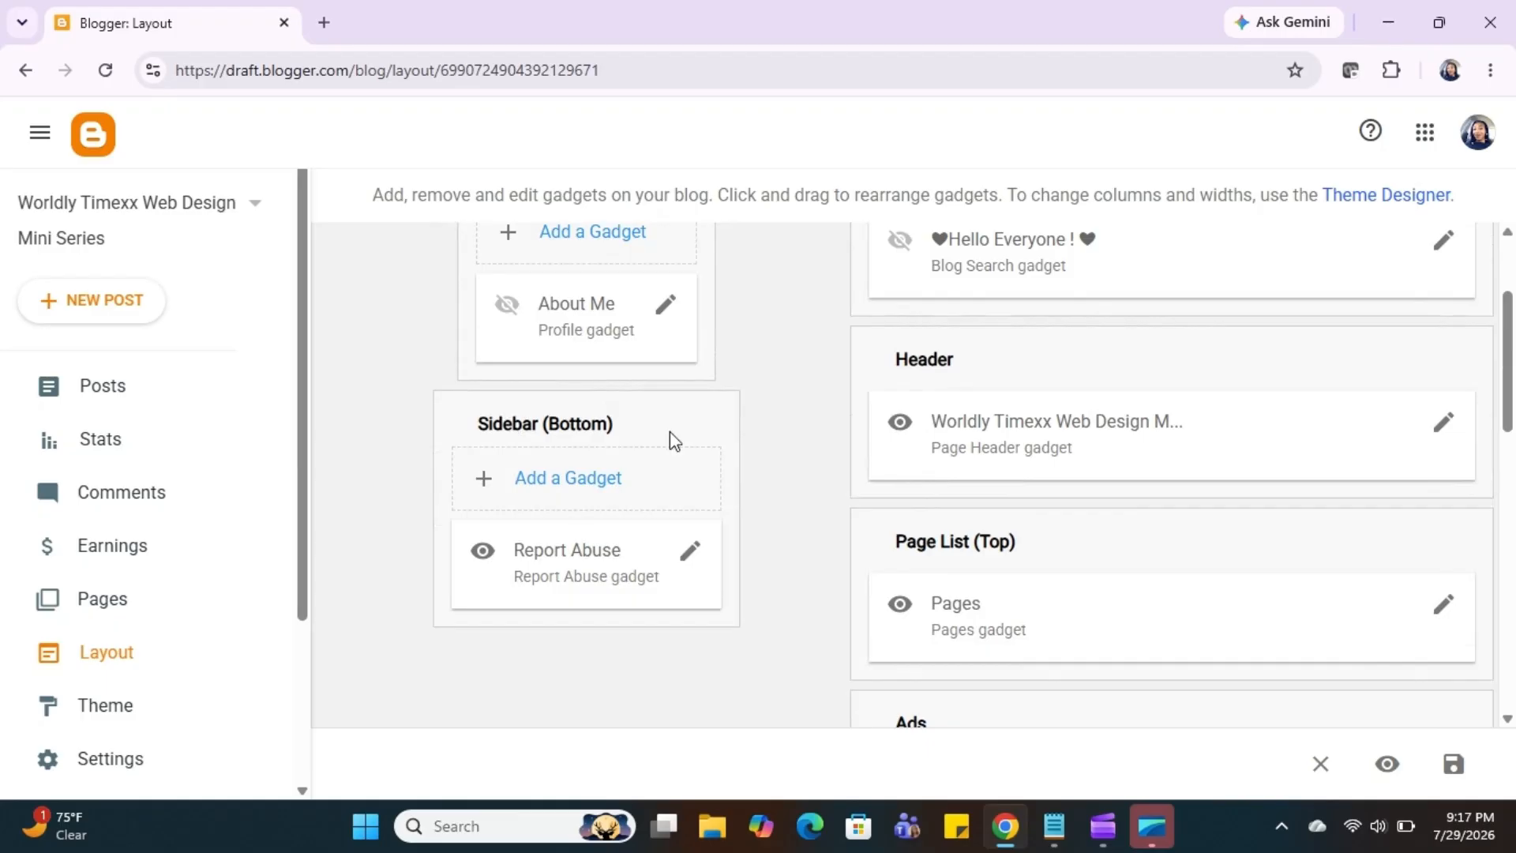
{"action": "scroll", "coordinate": [669, 431], "scroll_direction": "up", "scroll_amount": 2}
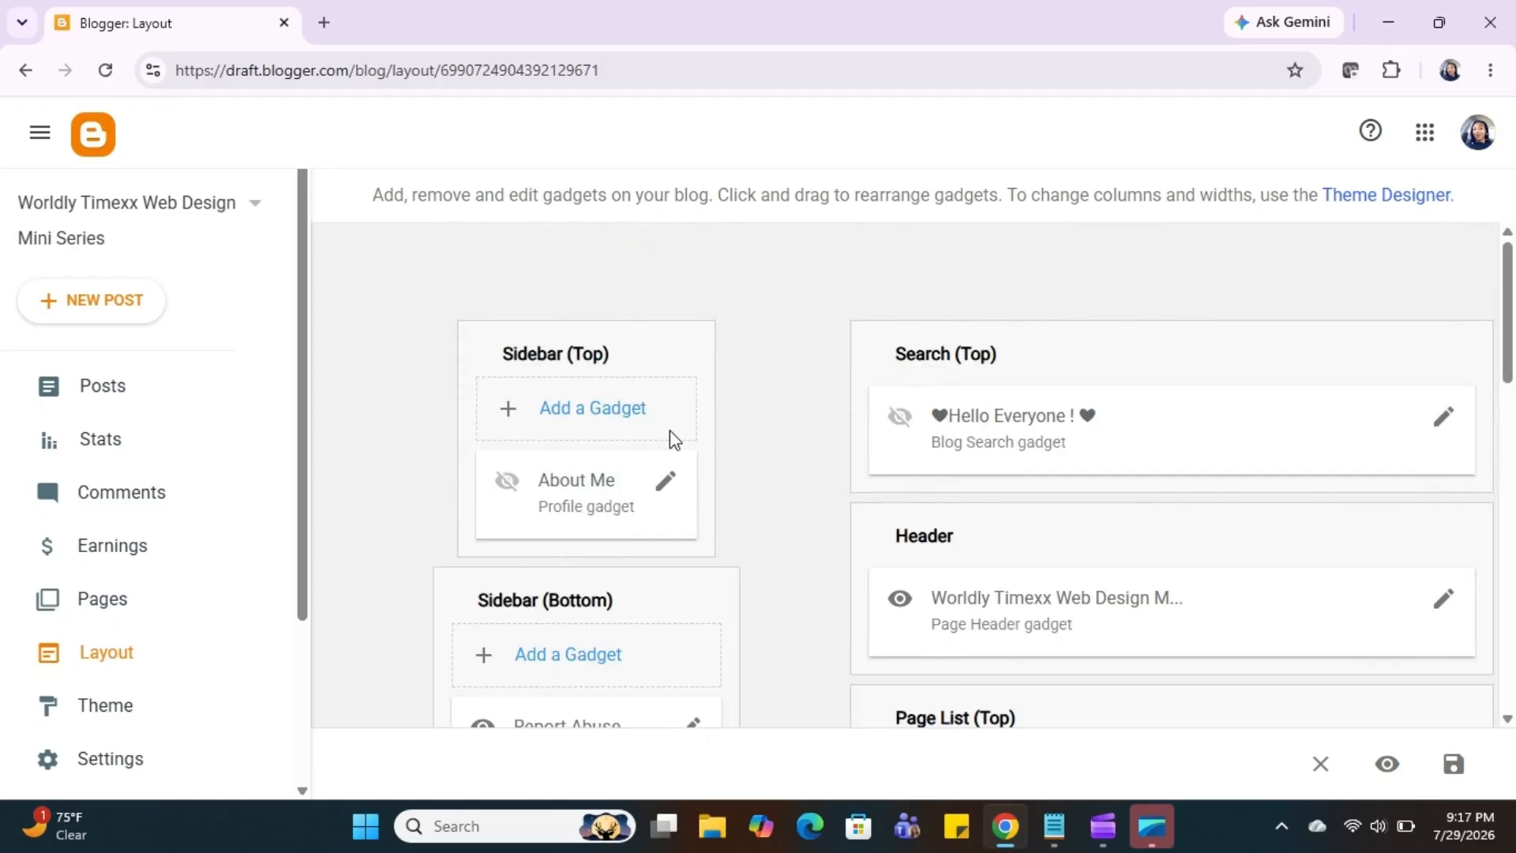
Step: Open the gadget list for the Sidebar (Bottom) section and review the available gadgets from AdSense to Report Abuse
{"action": "scroll", "coordinate": [670, 430], "scroll_direction": "down", "scroll_amount": 1}
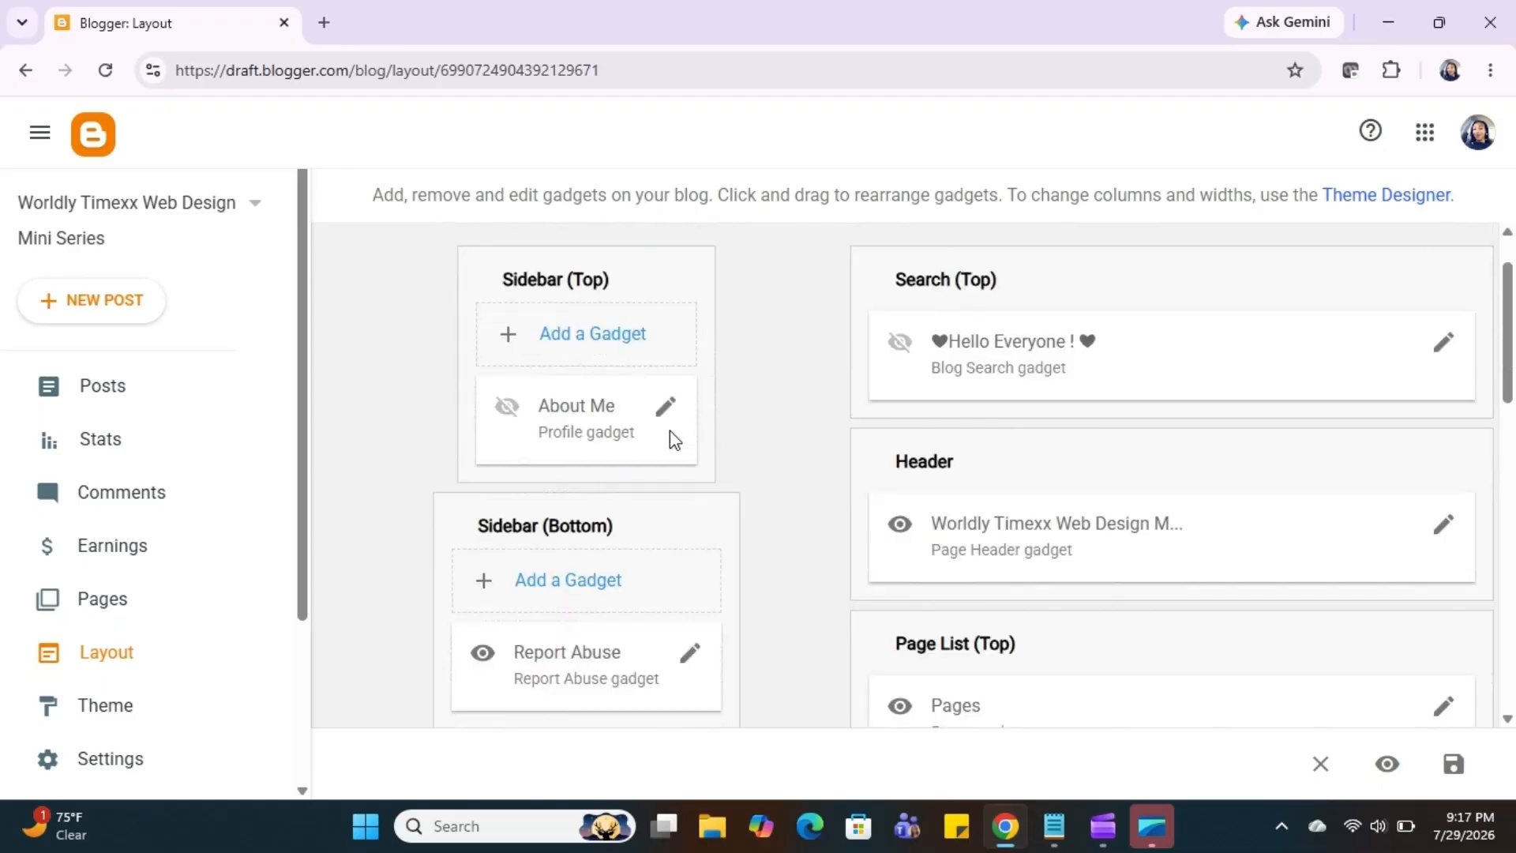
{"action": "scroll", "coordinate": [615, 490], "scroll_direction": "down", "scroll_amount": 1}
{"action": "left_click", "coordinate": [560, 545]}
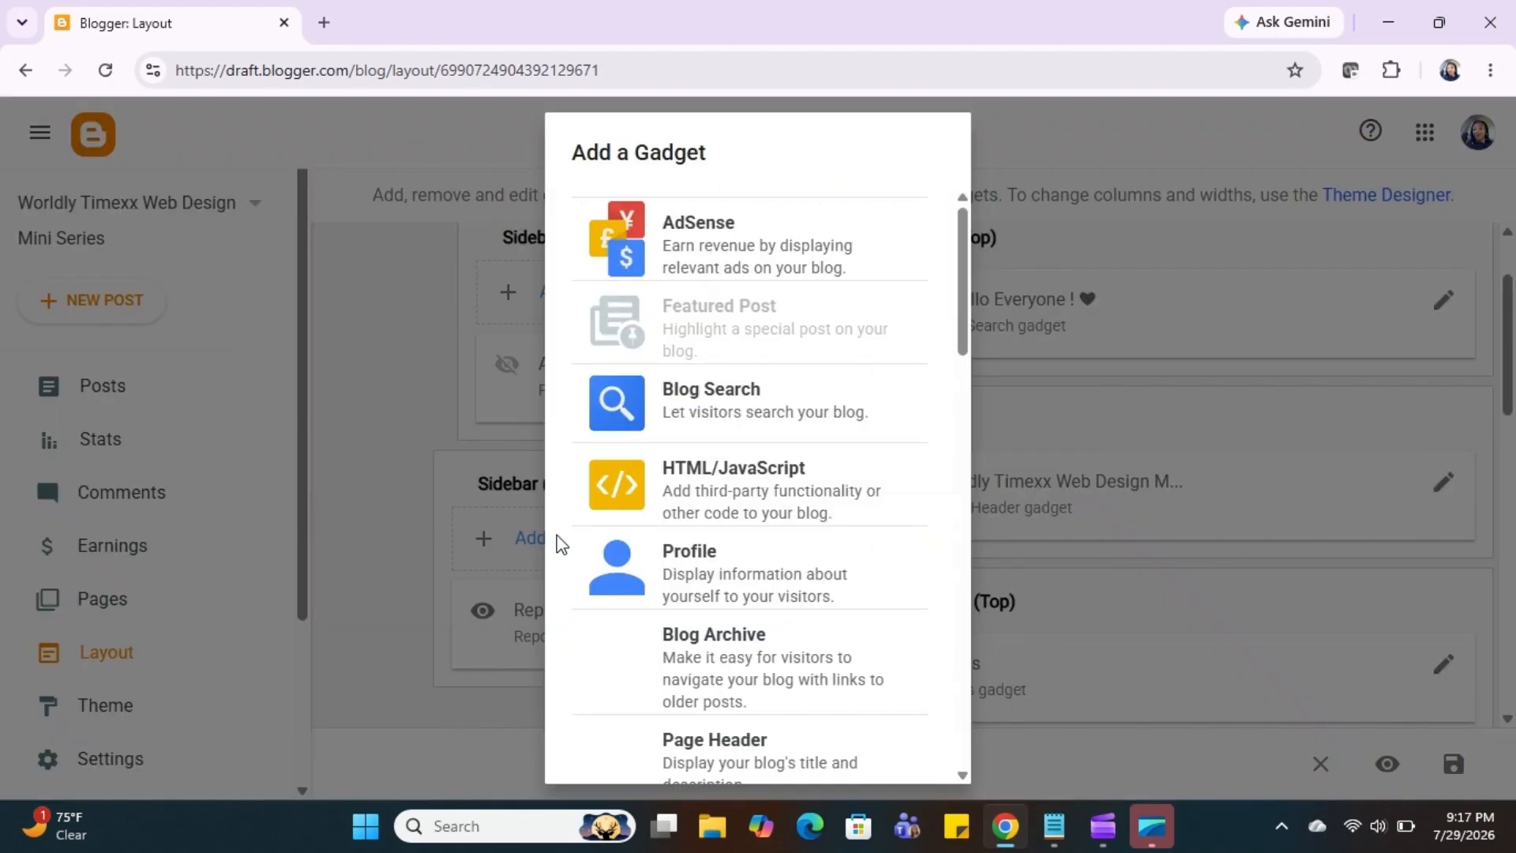
{"action": "scroll", "coordinate": [806, 541], "scroll_direction": "down", "scroll_amount": 2}
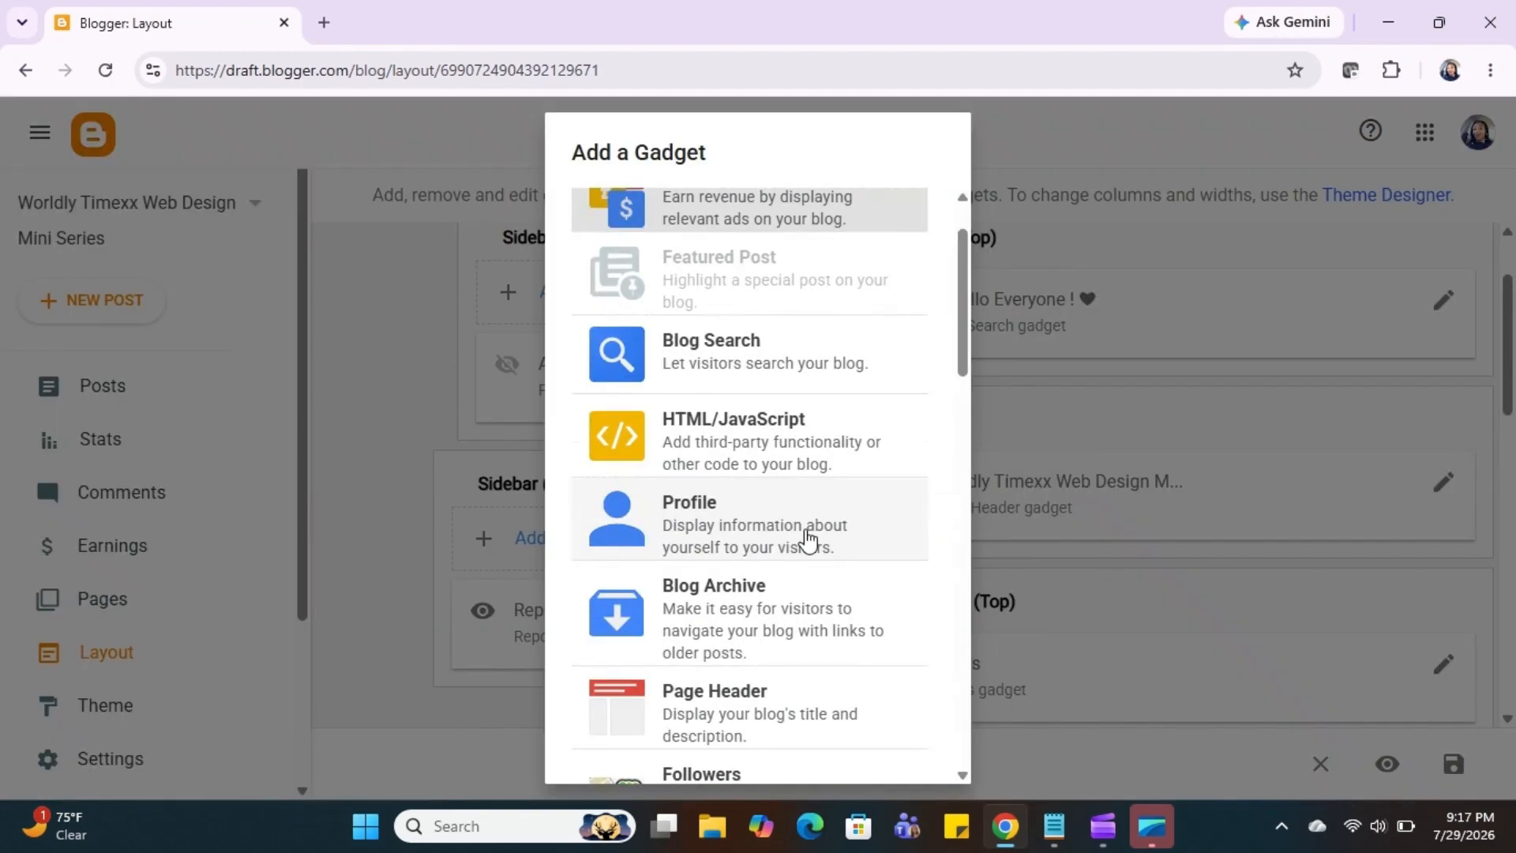
{"action": "scroll", "coordinate": [807, 540], "scroll_direction": "down", "scroll_amount": 1}
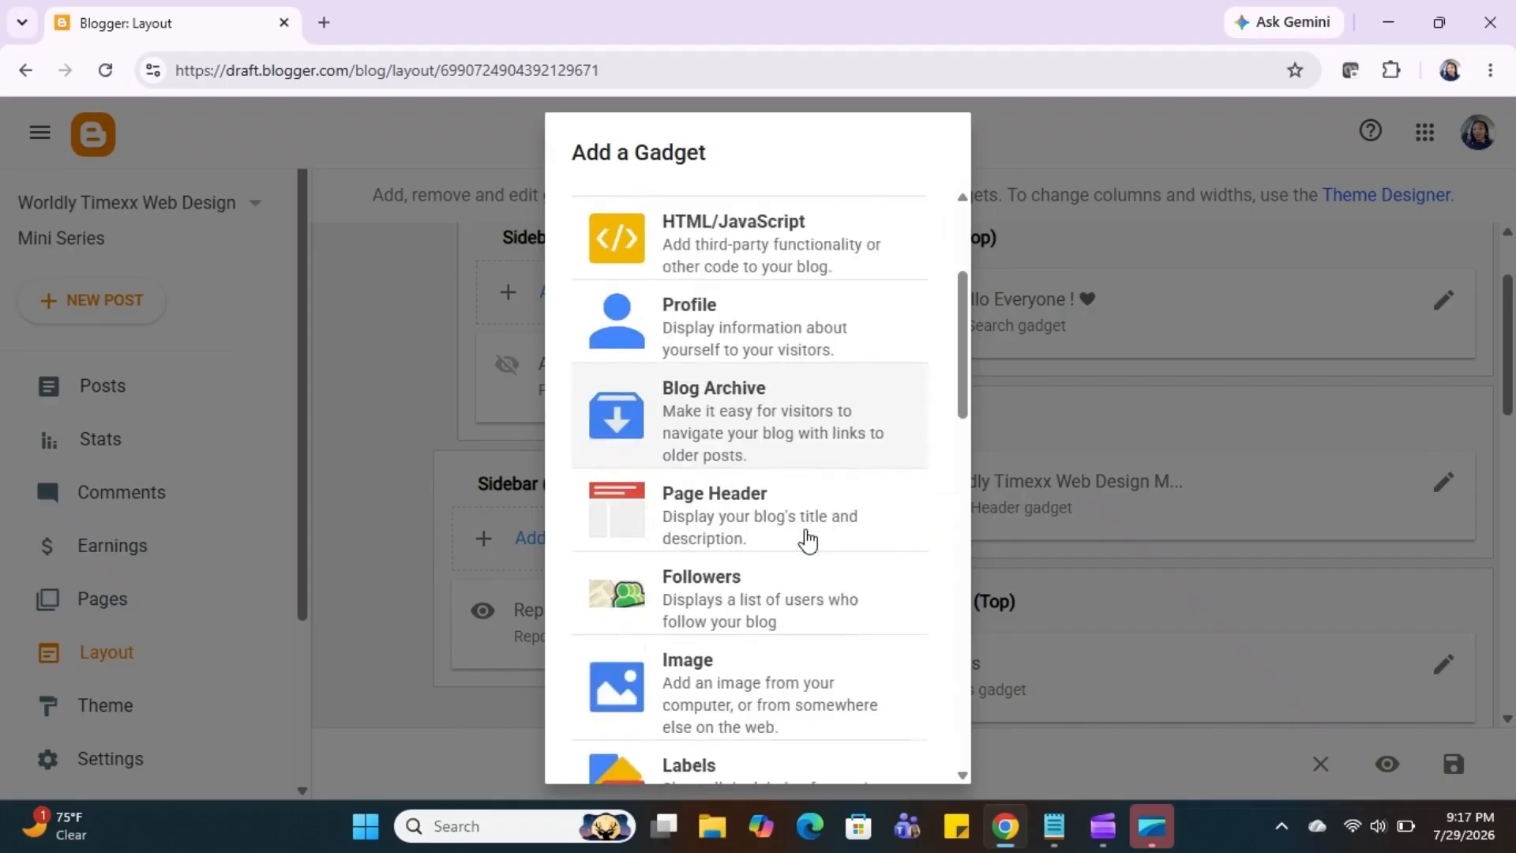
{"action": "scroll", "coordinate": [807, 540], "scroll_direction": "down", "scroll_amount": 1}
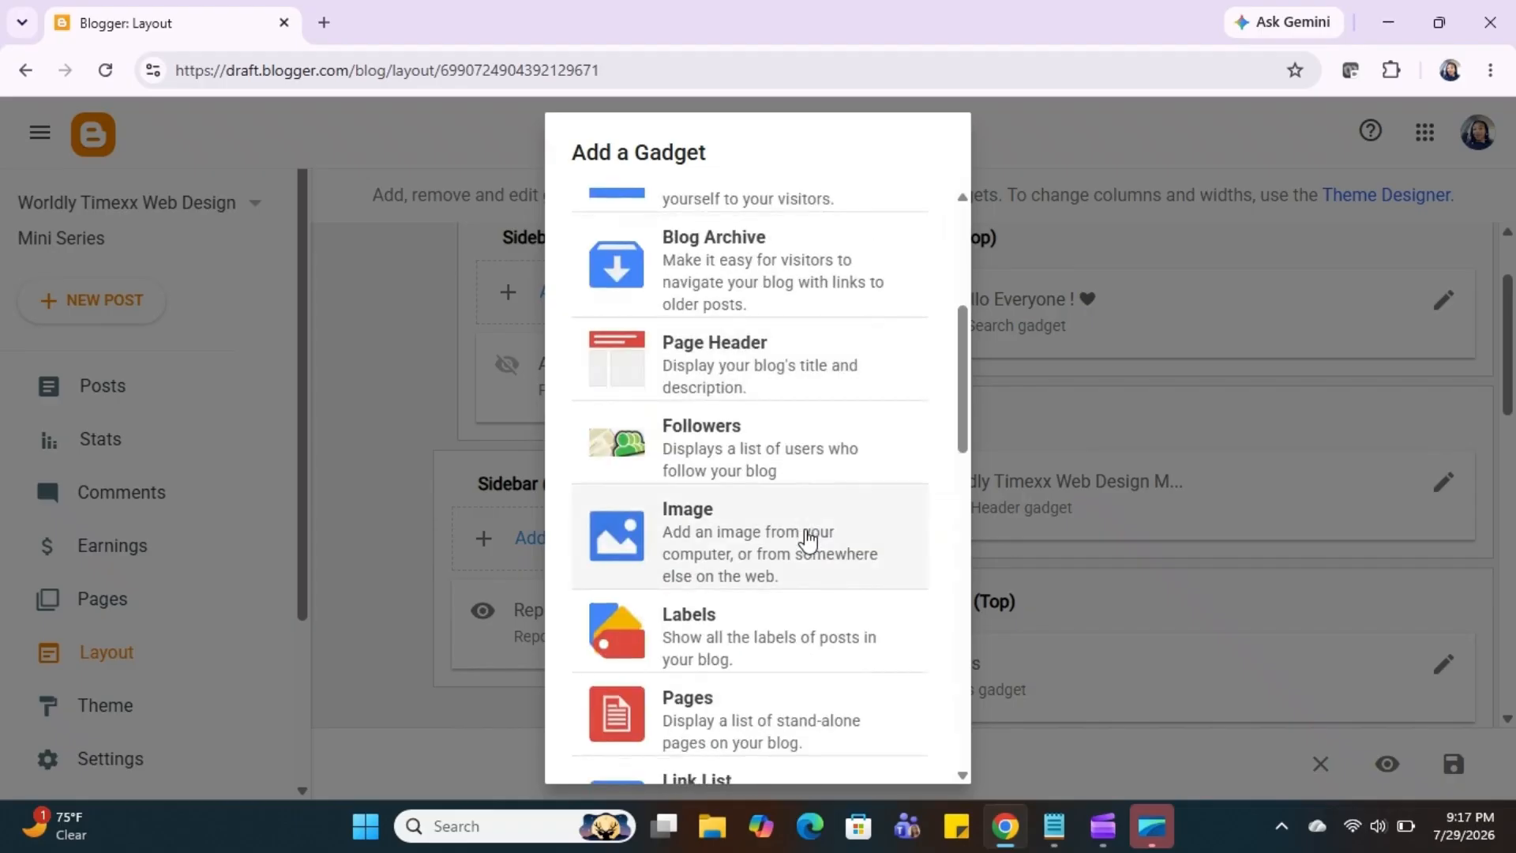
{"action": "scroll", "coordinate": [807, 541], "scroll_direction": "down", "scroll_amount": 1}
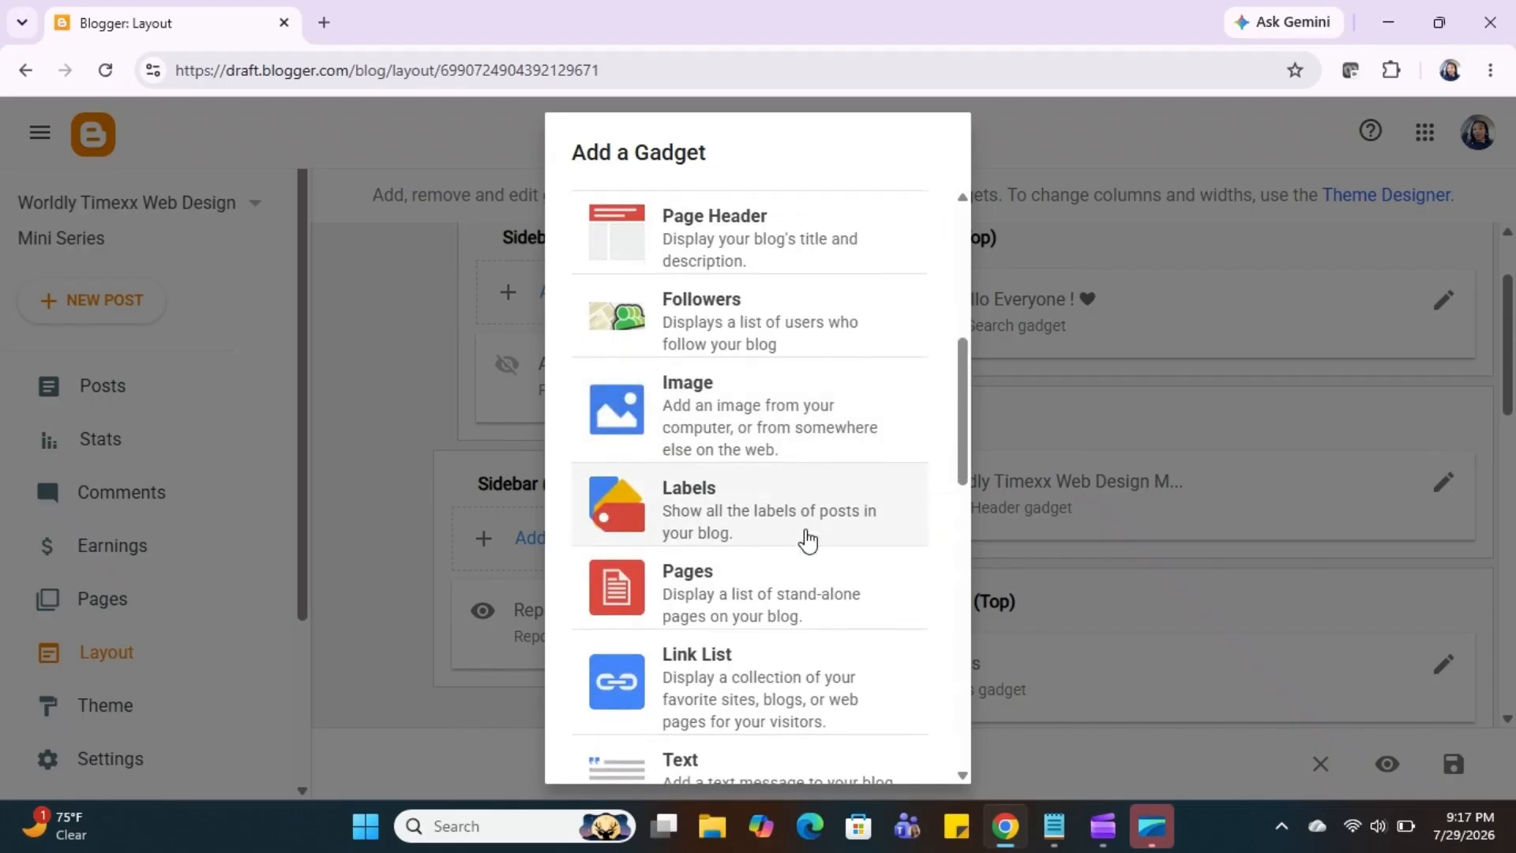
{"action": "scroll", "coordinate": [807, 541], "scroll_direction": "down", "scroll_amount": 1}
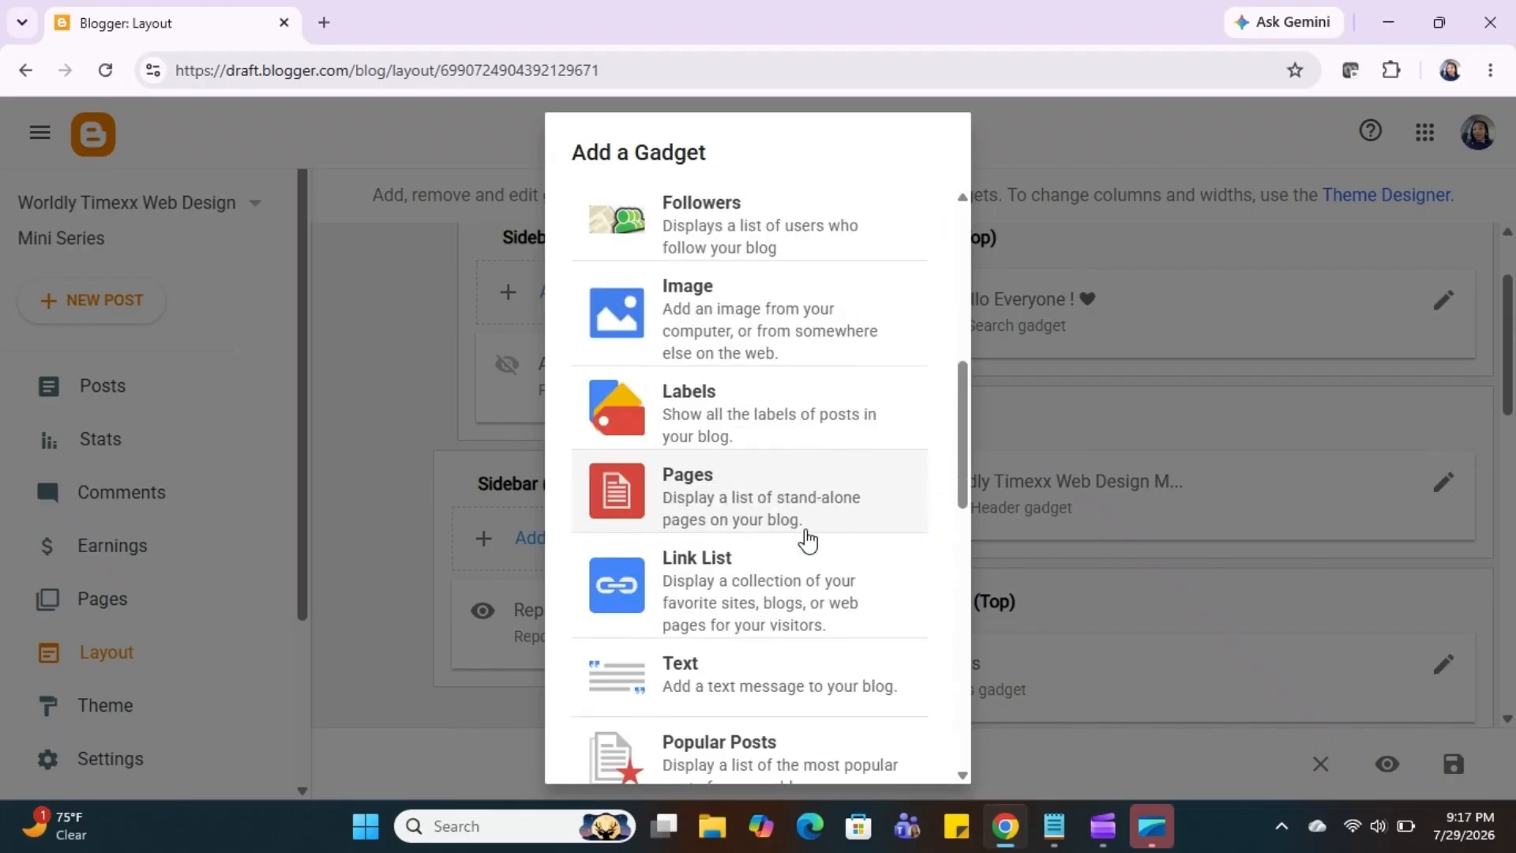
{"action": "scroll", "coordinate": [807, 540], "scroll_direction": "down", "scroll_amount": 1}
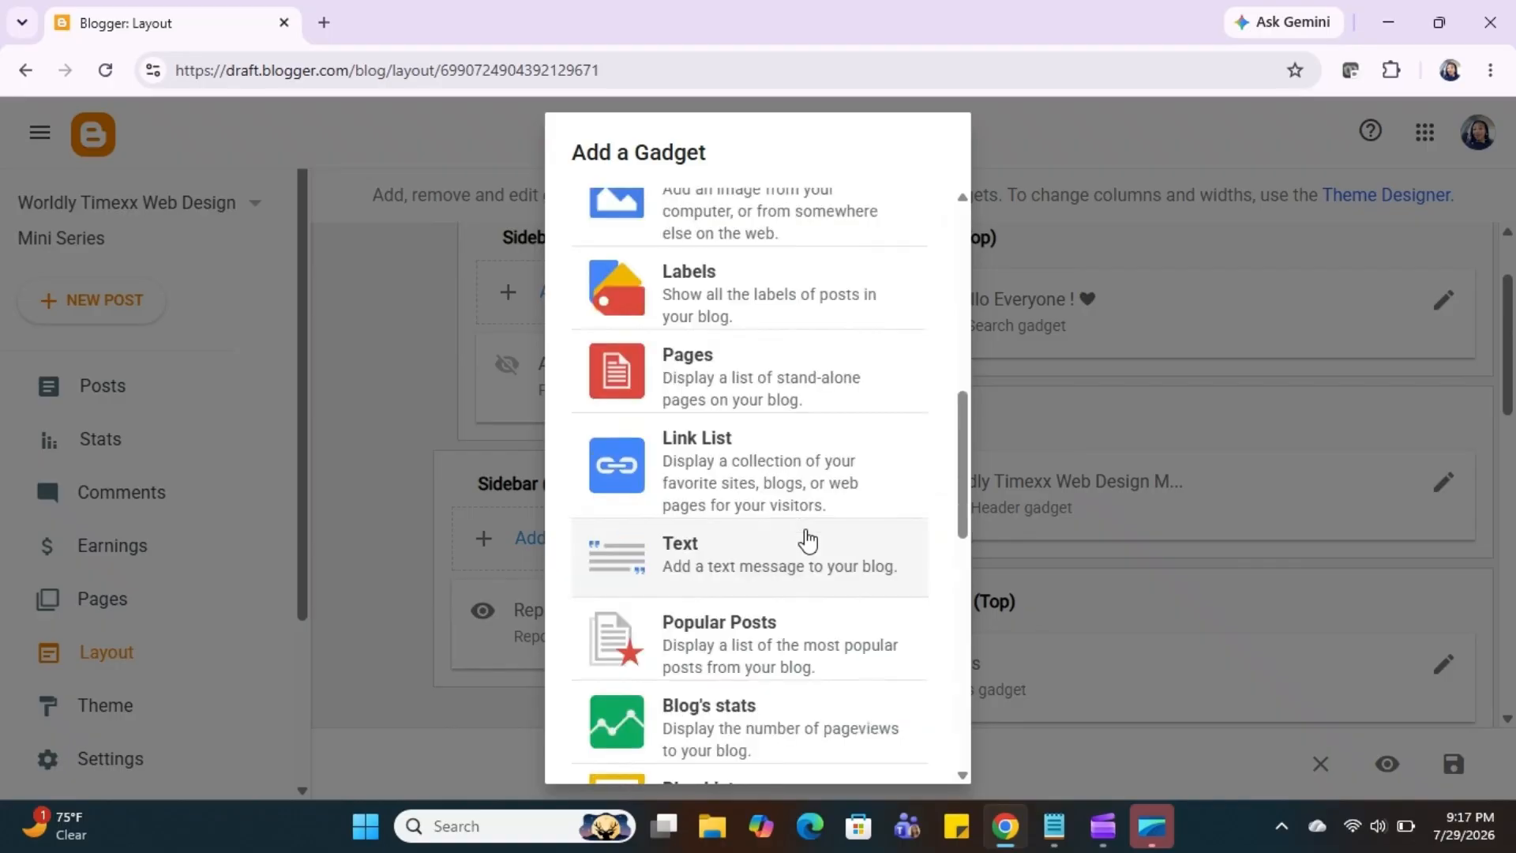
{"action": "scroll", "coordinate": [807, 541], "scroll_direction": "down", "scroll_amount": 3}
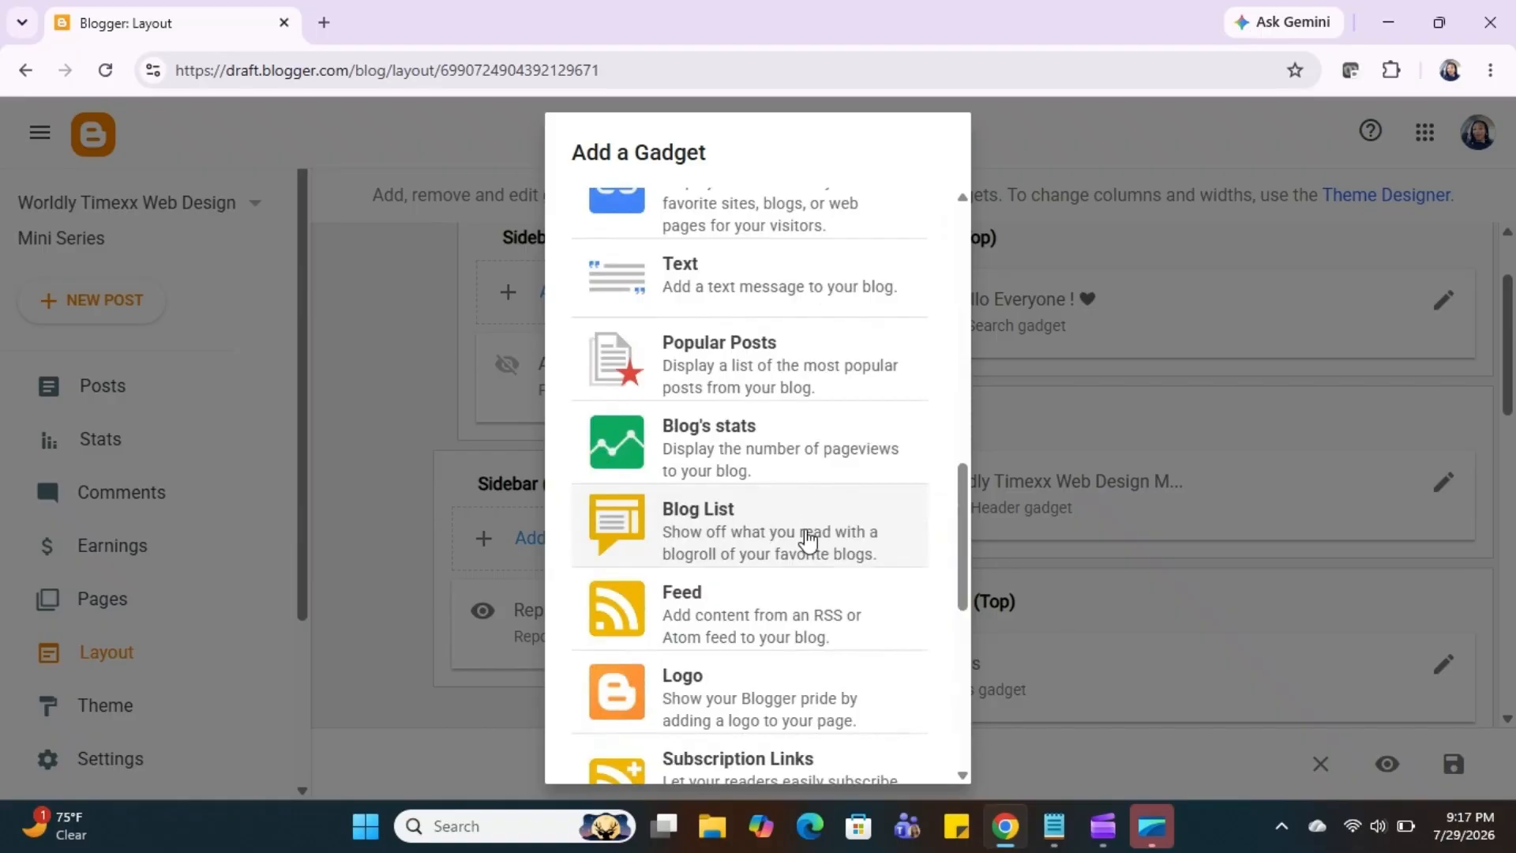
{"action": "scroll", "coordinate": [806, 541], "scroll_direction": "down", "scroll_amount": 1}
{"action": "scroll", "coordinate": [807, 541], "scroll_direction": "down", "scroll_amount": 1}
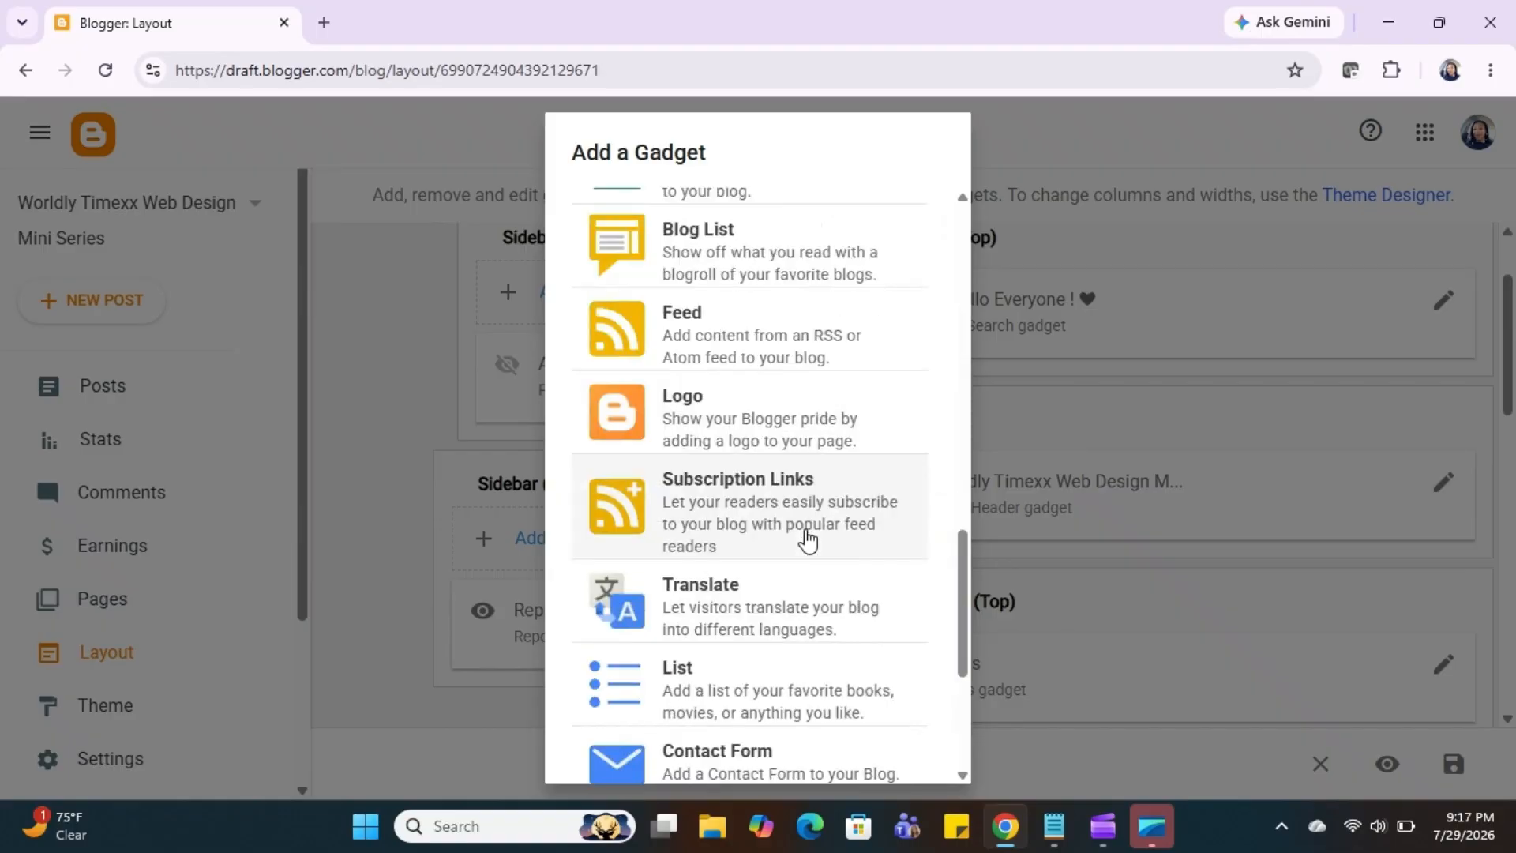
{"action": "scroll", "coordinate": [806, 541], "scroll_direction": "down", "scroll_amount": 1}
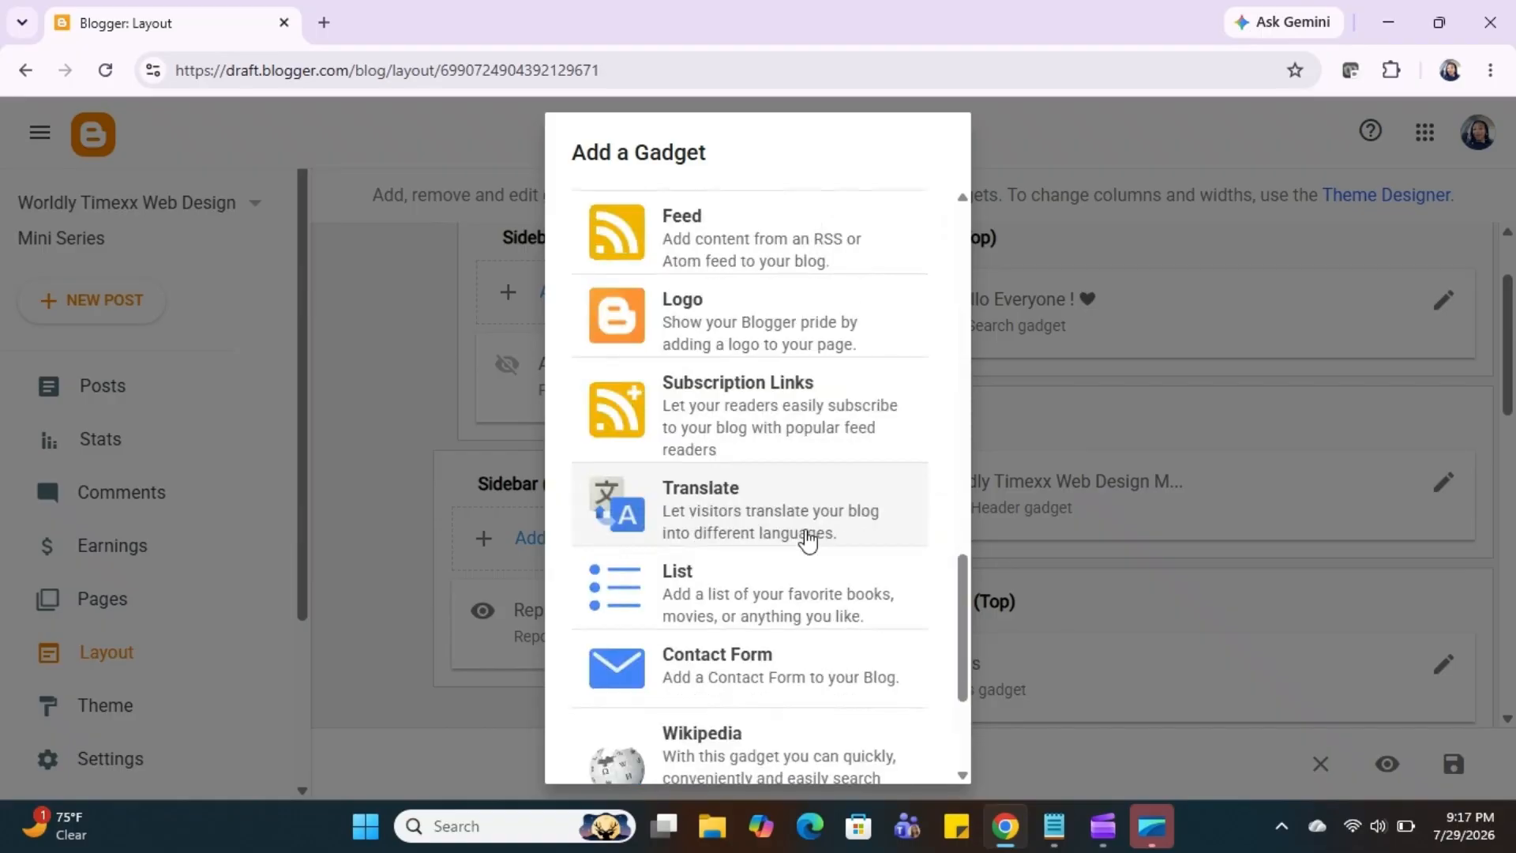
{"action": "scroll", "coordinate": [806, 541], "scroll_direction": "down", "scroll_amount": 2}
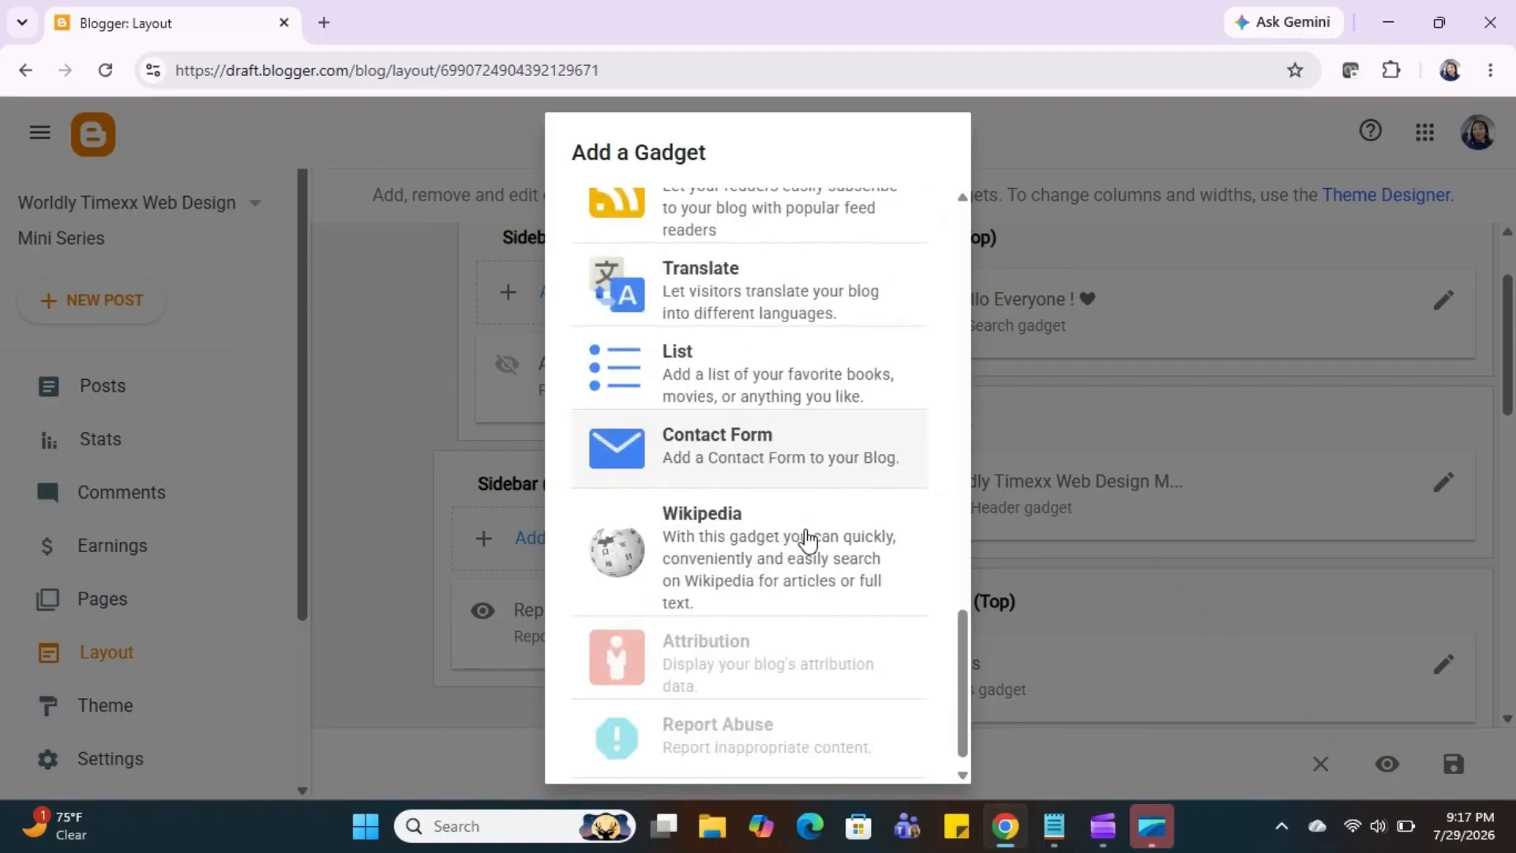
{"action": "scroll", "coordinate": [806, 541], "scroll_direction": "up", "scroll_amount": 8}
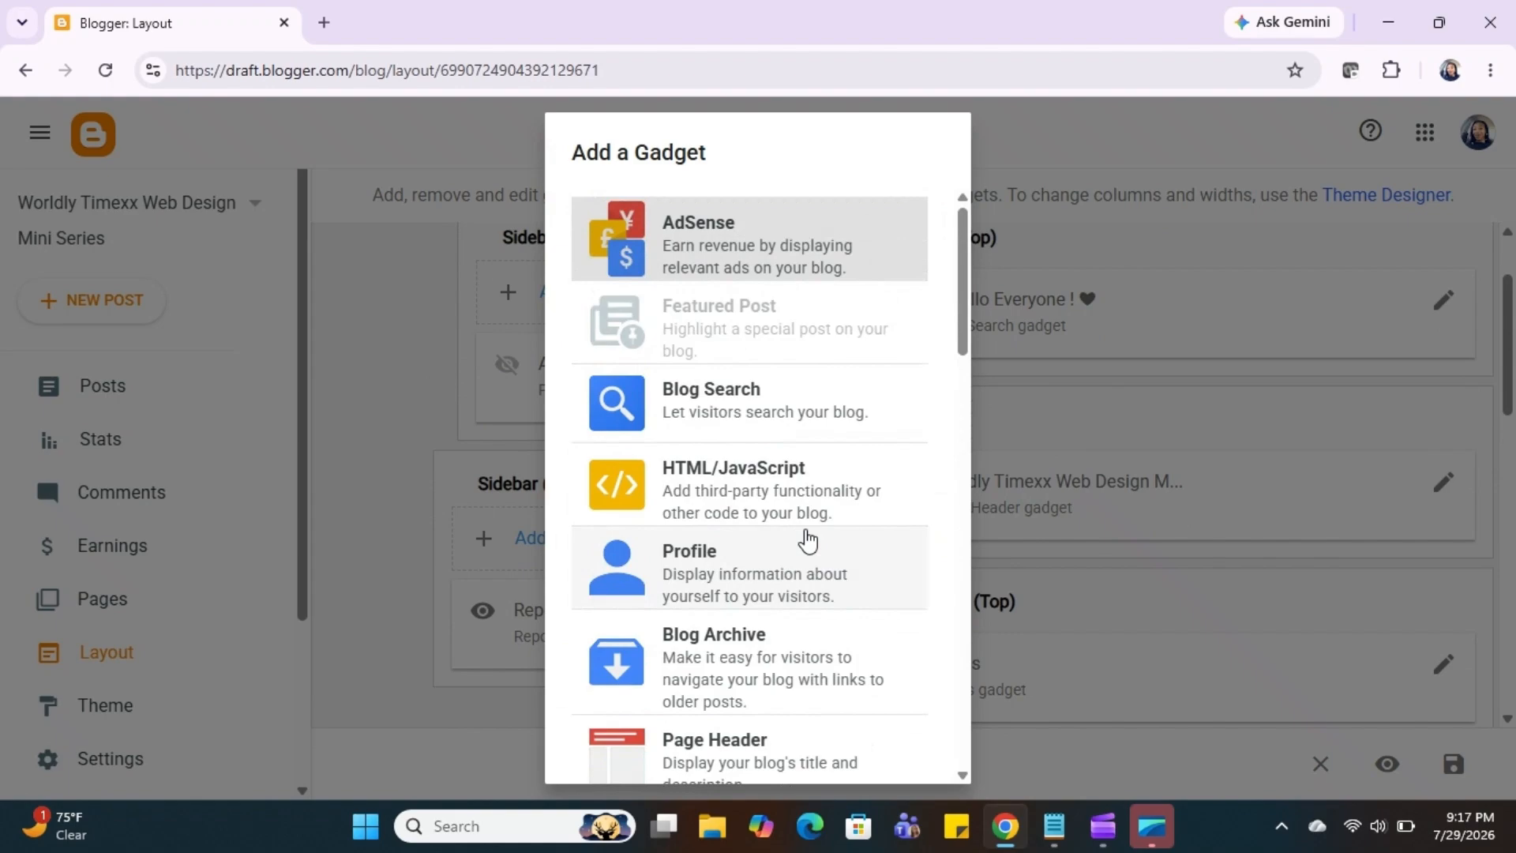
Step: Choose the Image gadget for the Sidebar (Bottom) section
{"action": "scroll", "coordinate": [807, 541], "scroll_direction": "down", "scroll_amount": 1}
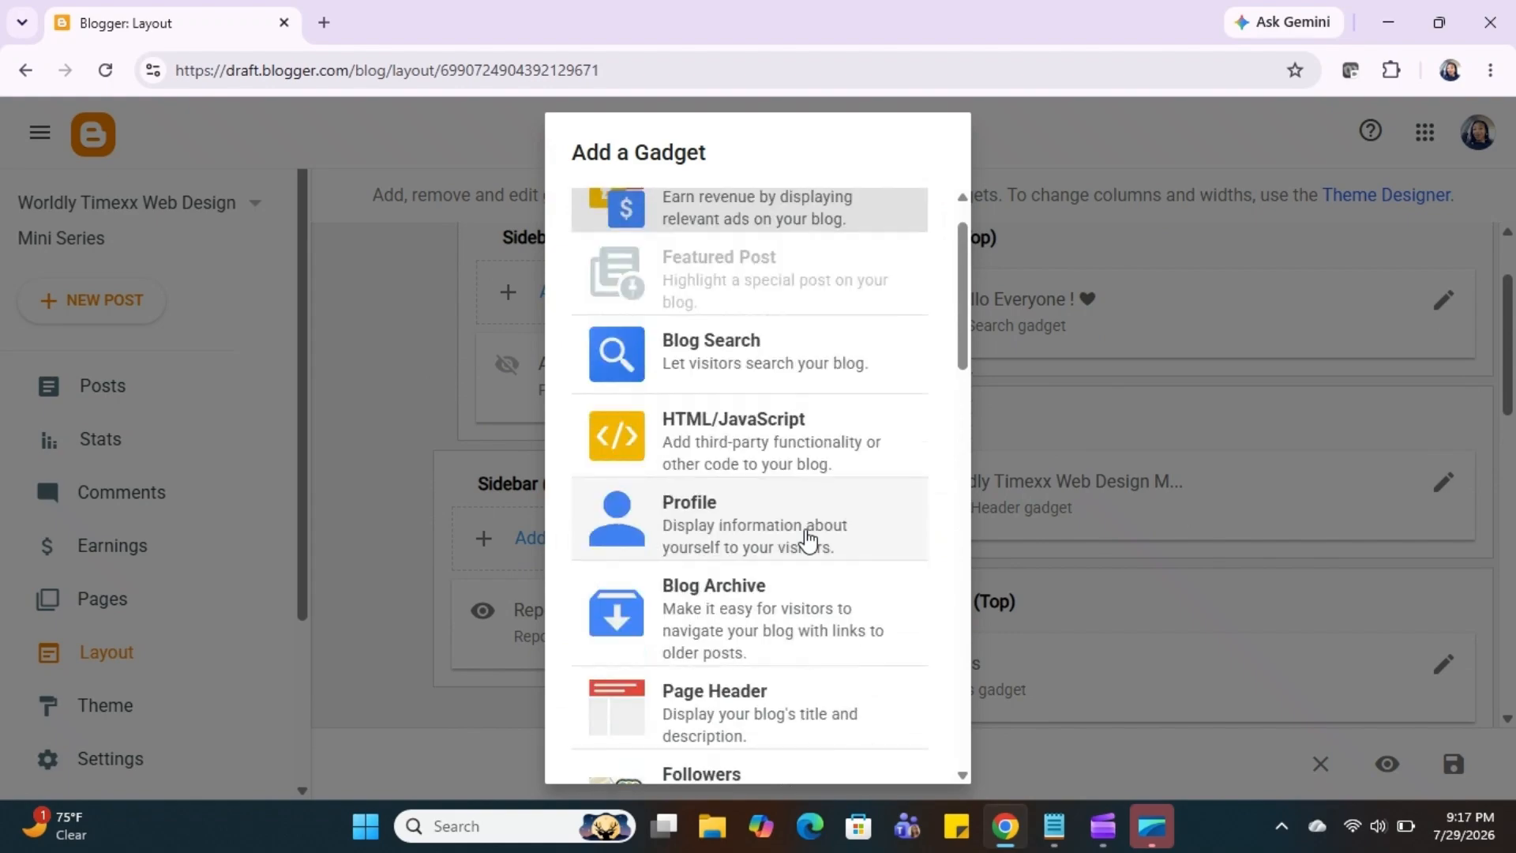
{"action": "scroll", "coordinate": [807, 541], "scroll_direction": "down", "scroll_amount": 1}
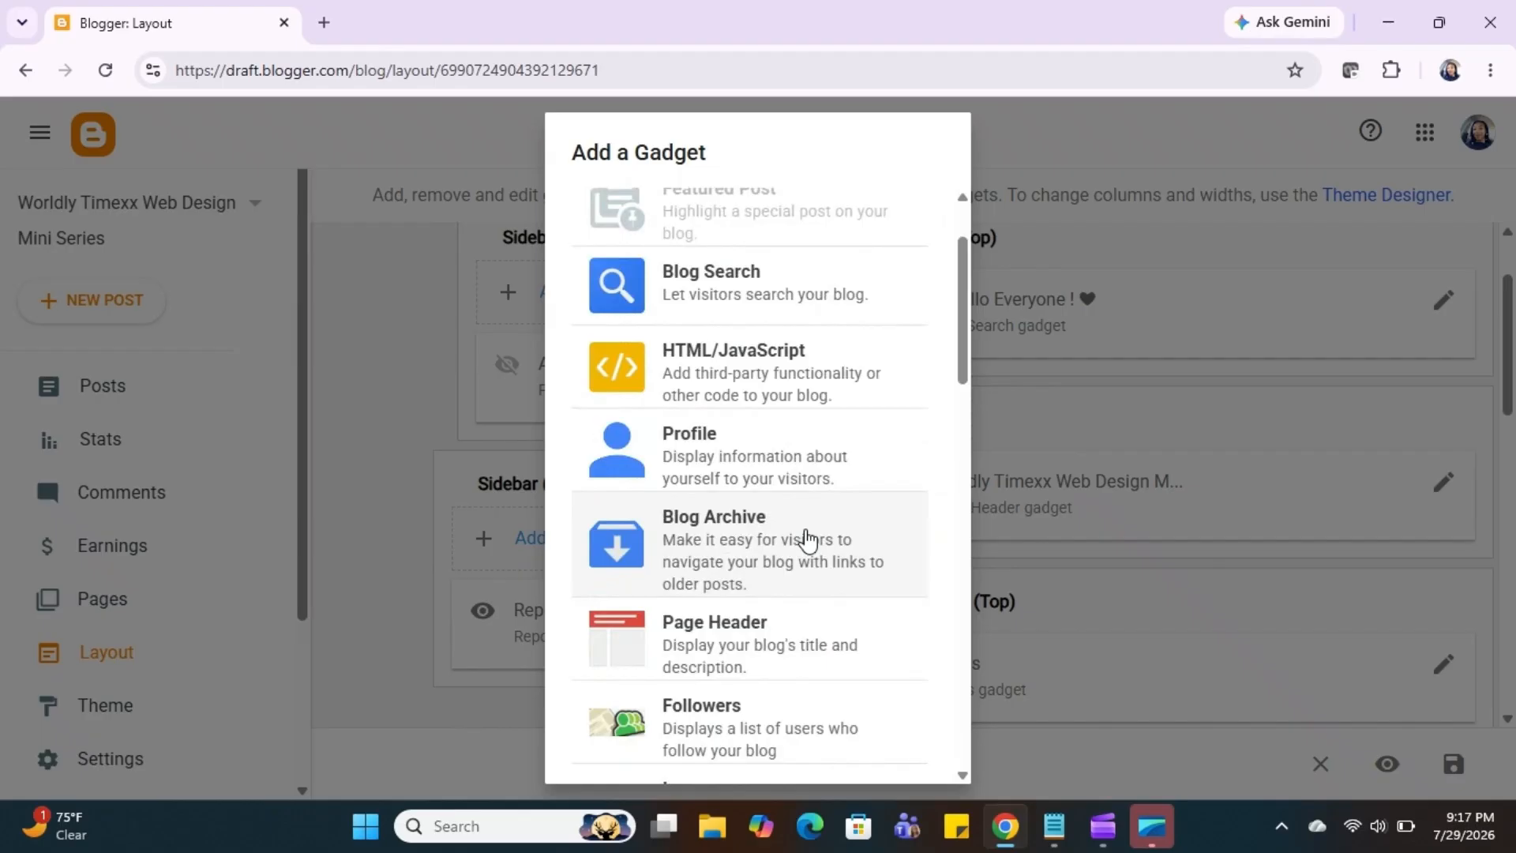
{"action": "scroll", "coordinate": [807, 541], "scroll_direction": "down", "scroll_amount": 3}
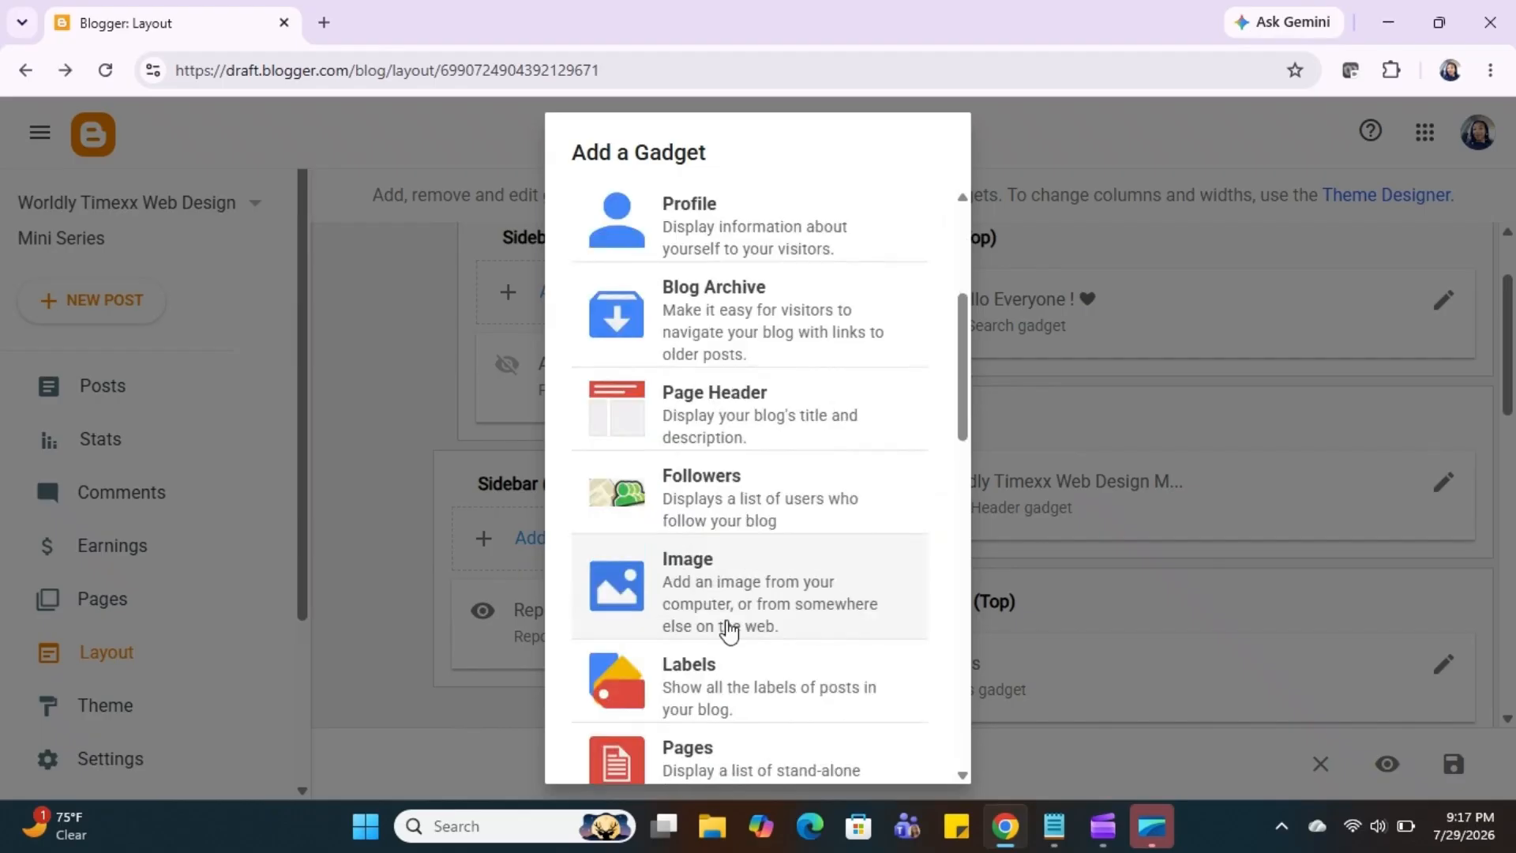
{"action": "left_click", "coordinate": [727, 630]}
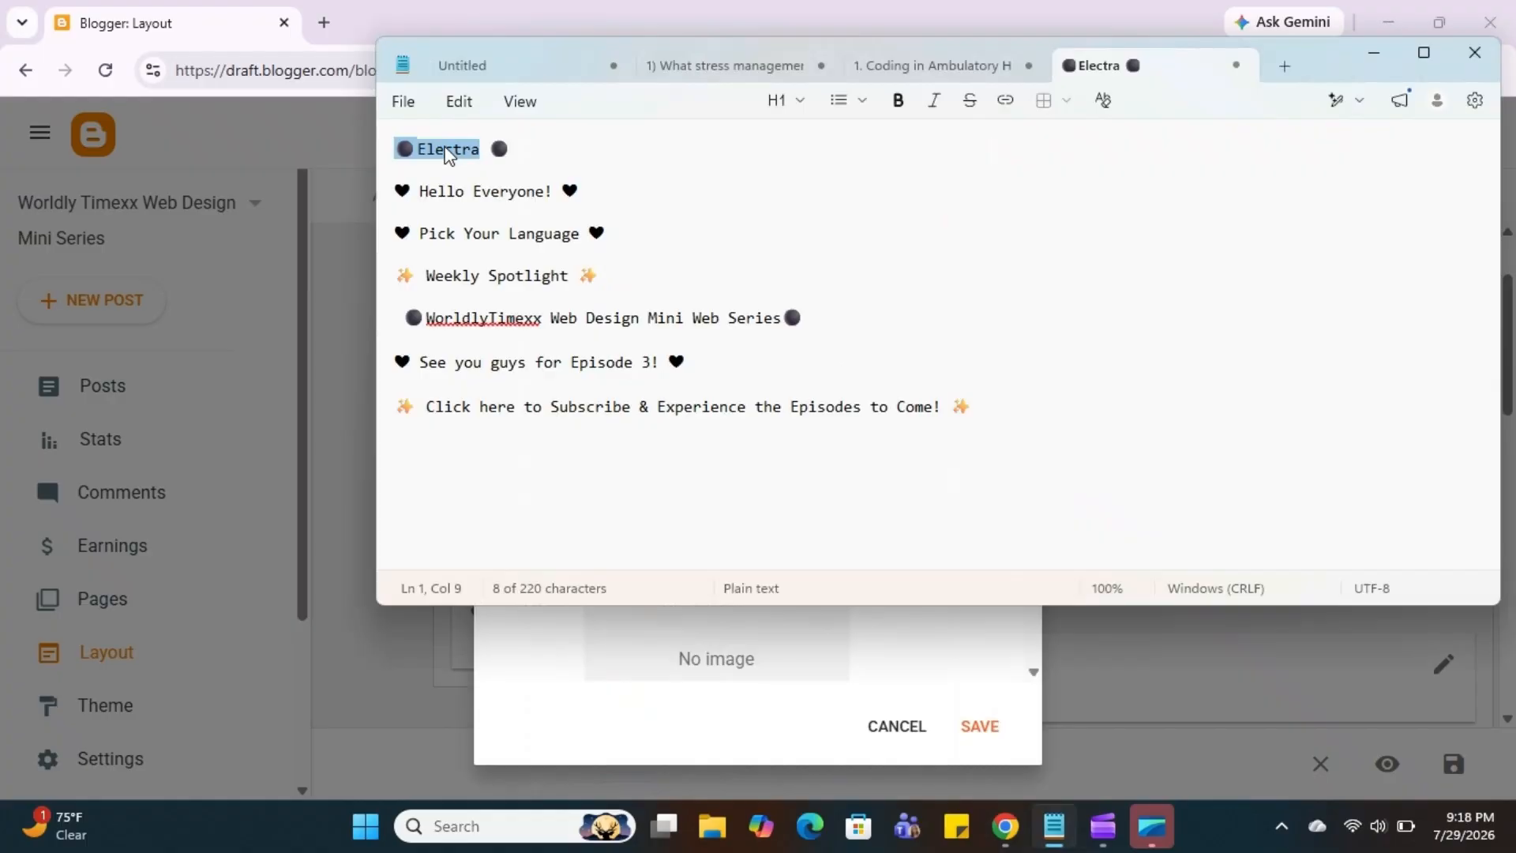
Step: Copy the "Electra" line with its moon emojis from the Notepad notes and paste it as the image gadget's title
{"action": "key", "text": "shift+Down"}
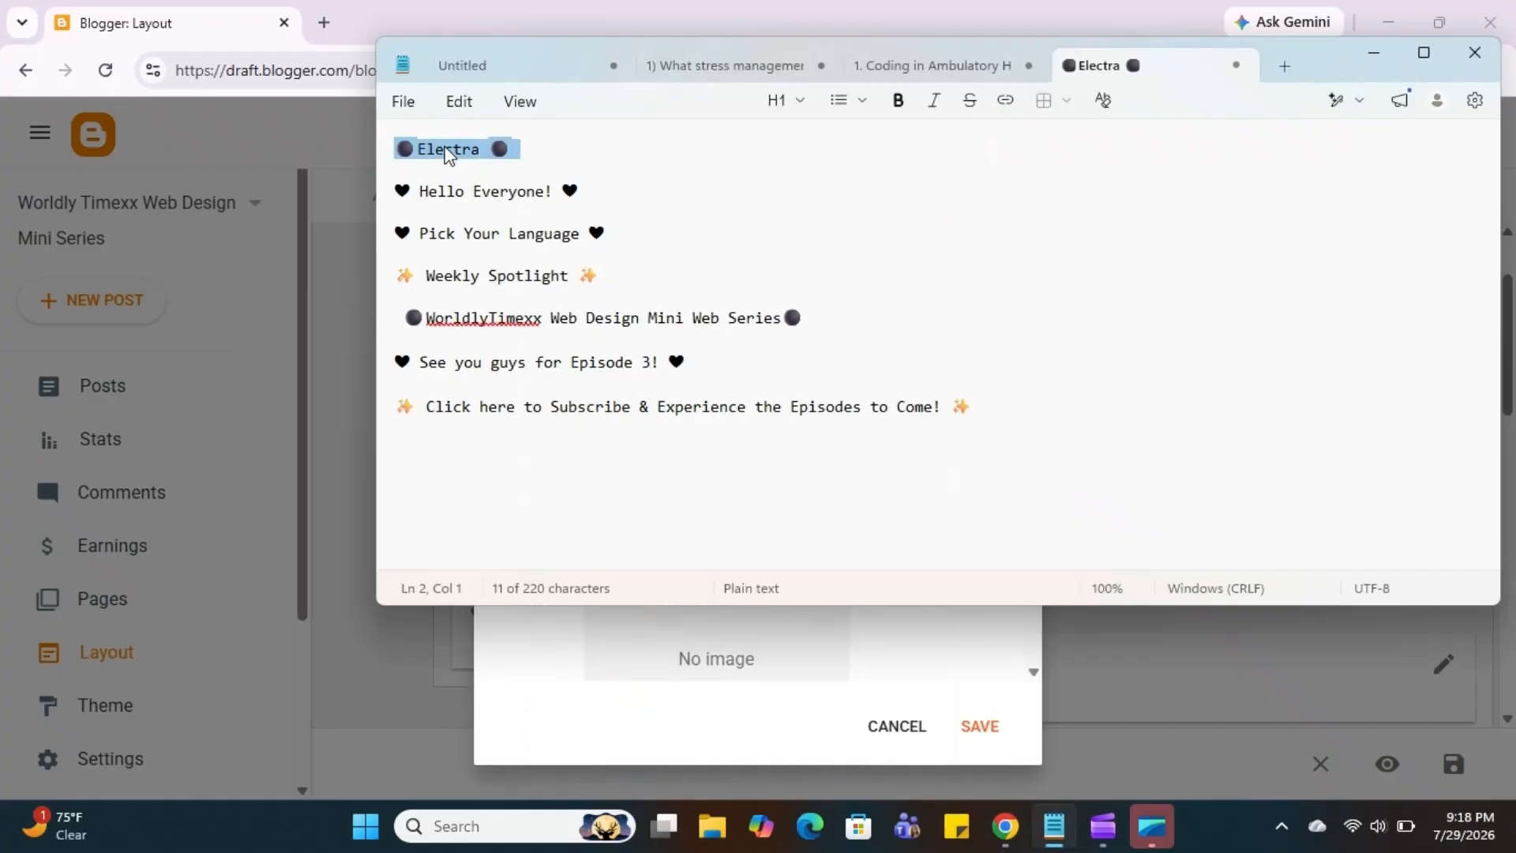
{"action": "right_click", "coordinate": [448, 153]}
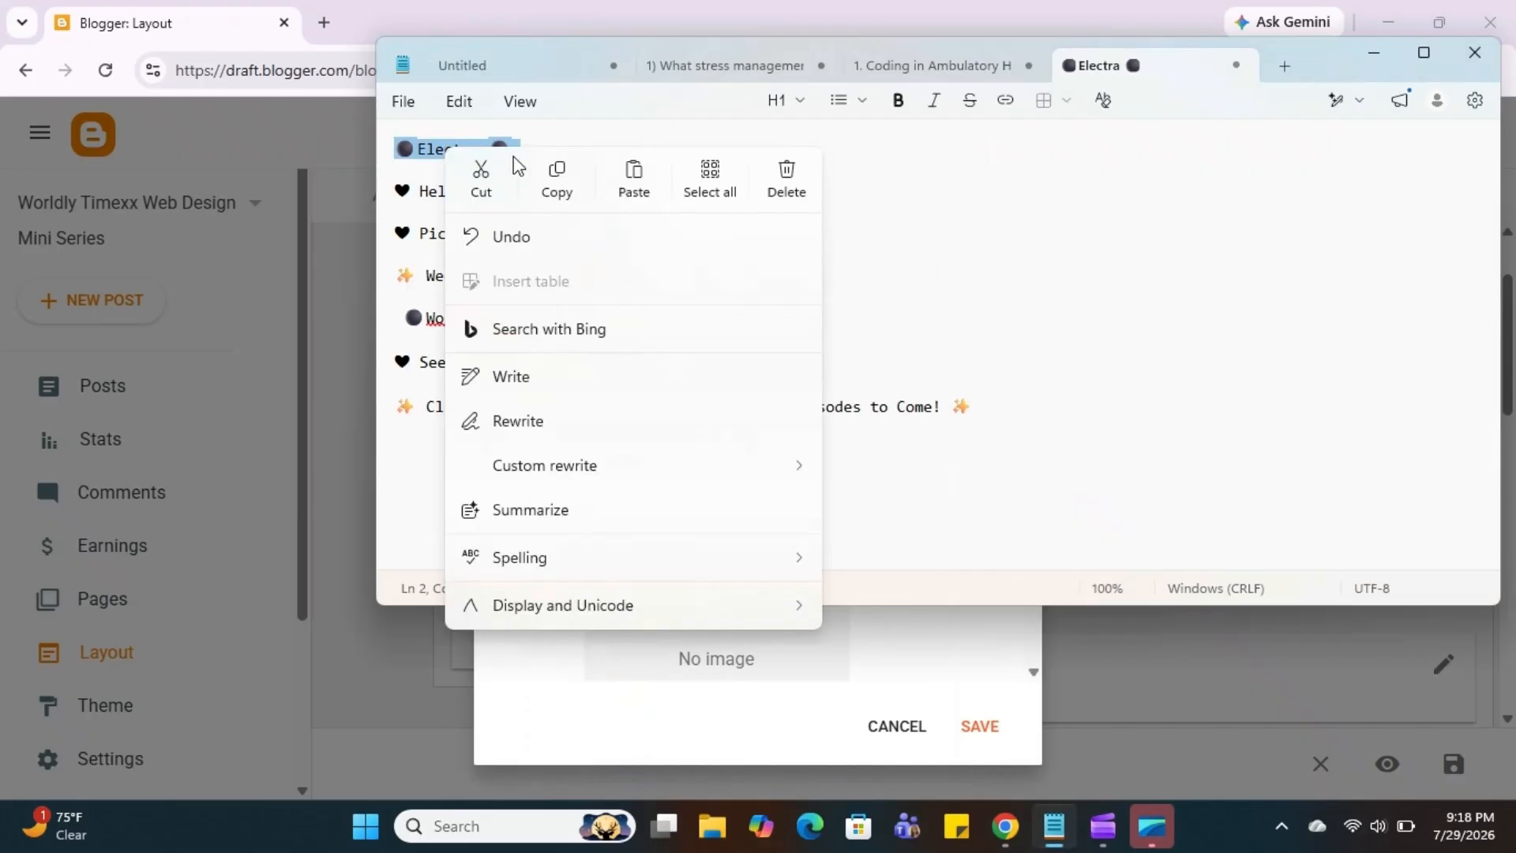
{"action": "left_click", "coordinate": [553, 176]}
{"action": "left_click", "coordinate": [343, 216]}
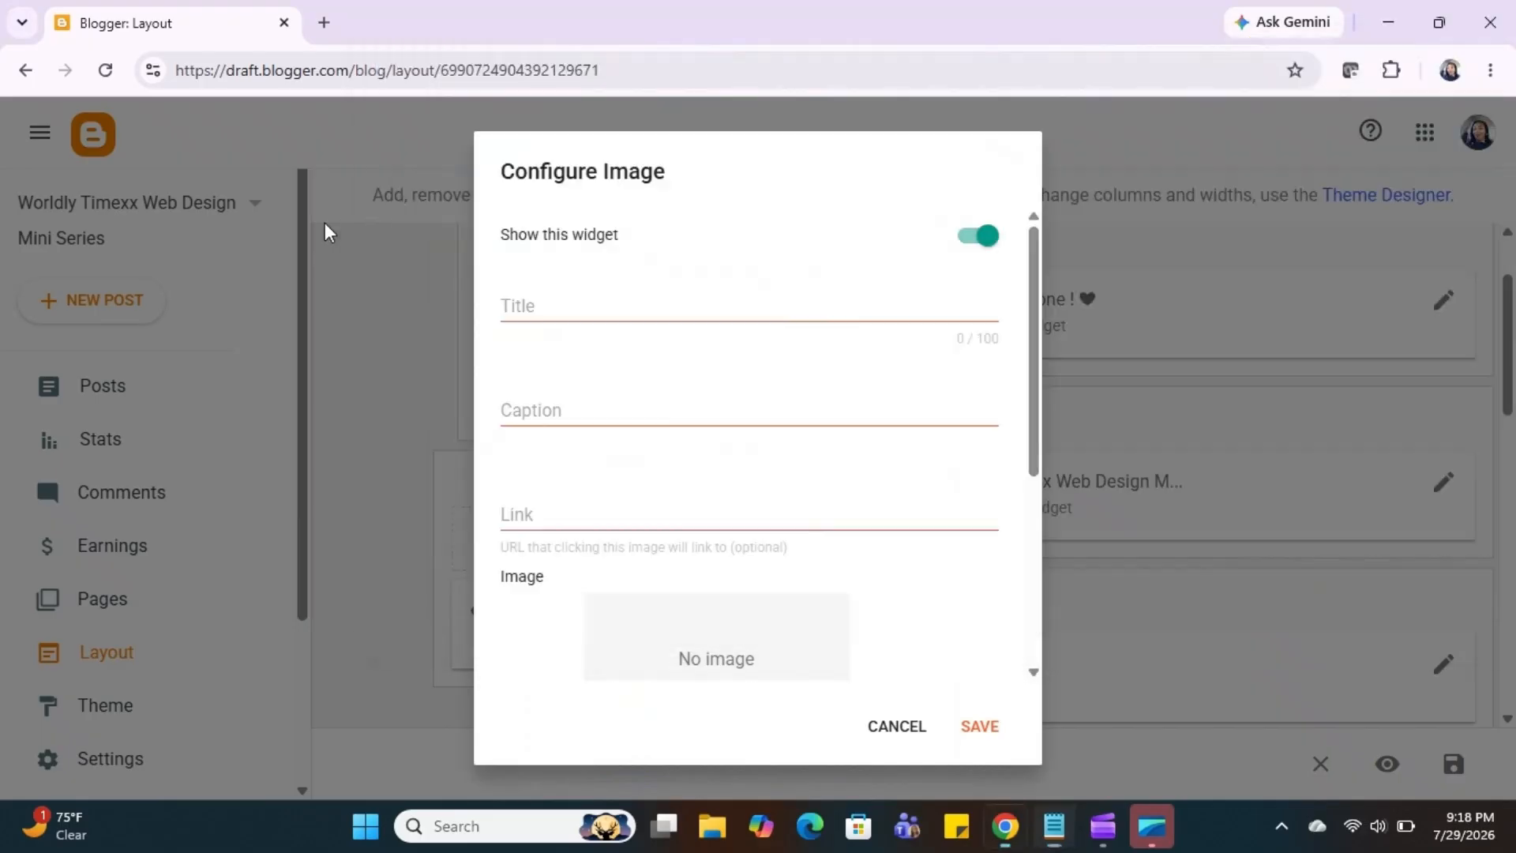
{"action": "left_click", "coordinate": [613, 302]}
{"action": "right_click", "coordinate": [614, 305]}
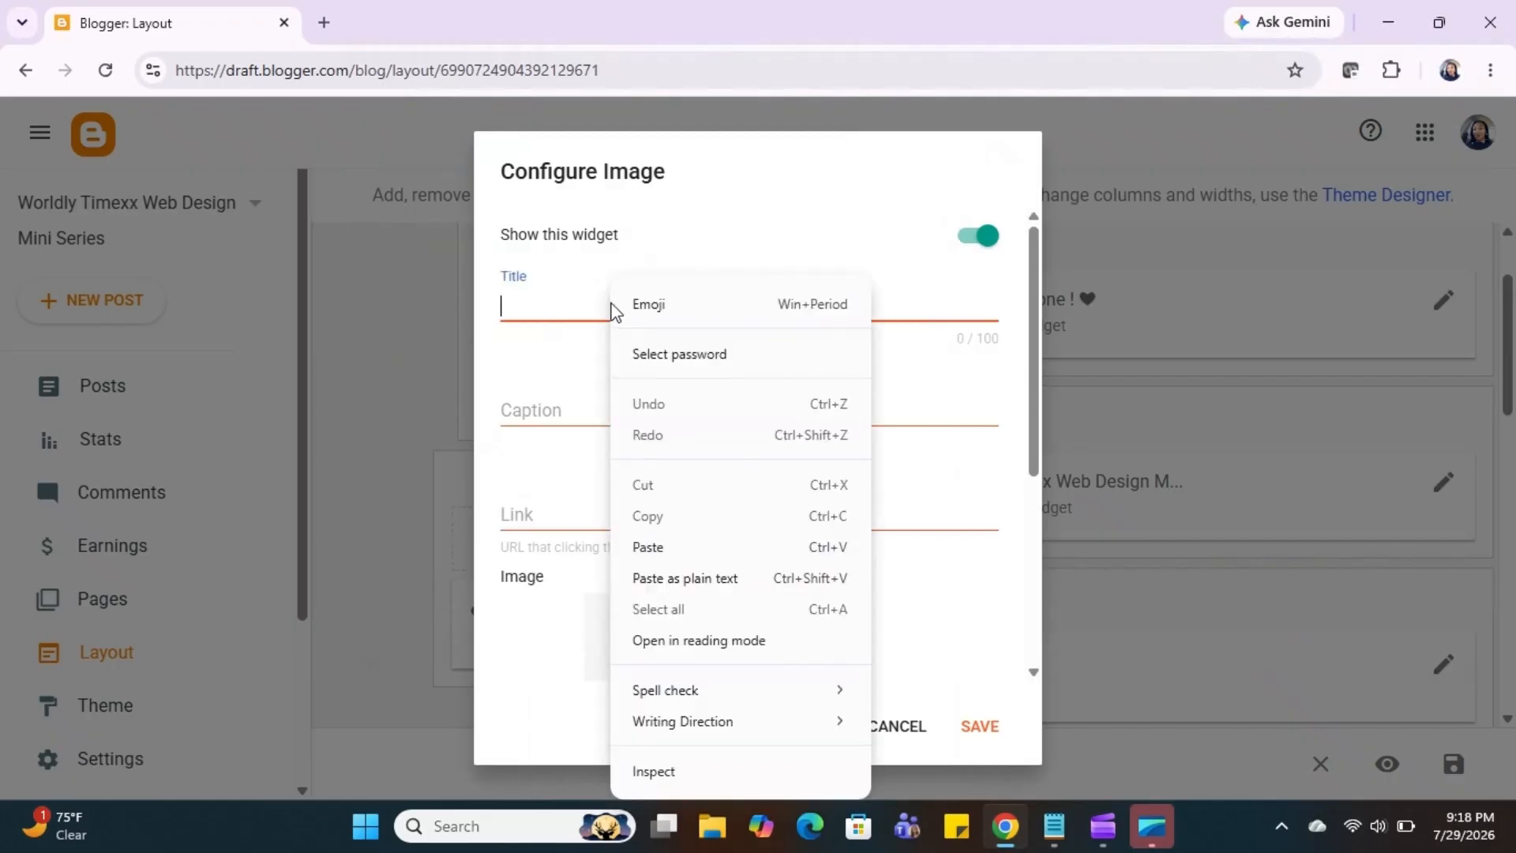
{"action": "left_click", "coordinate": [648, 547]}
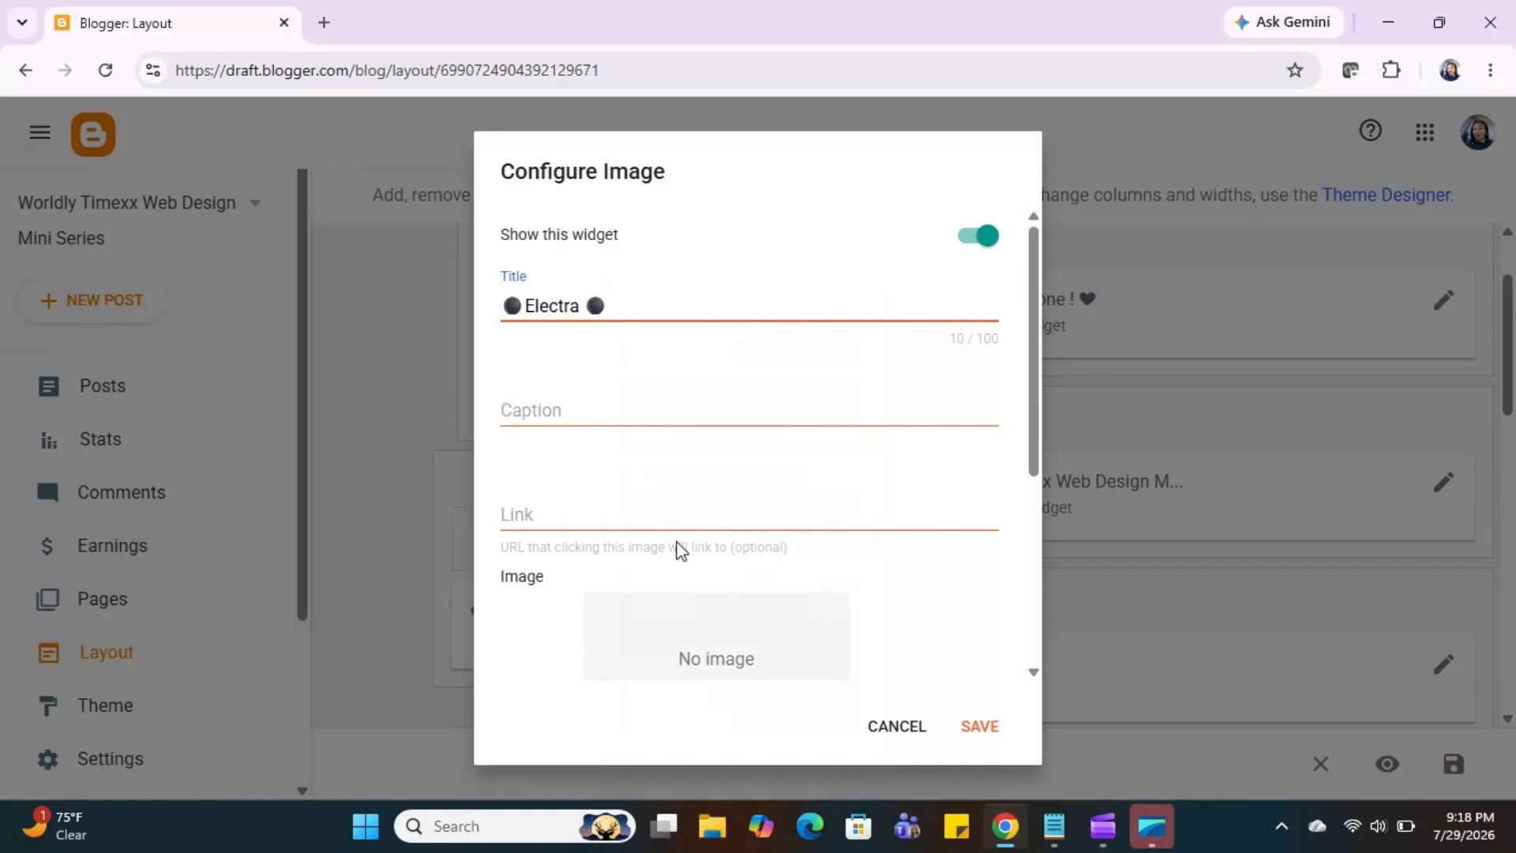
Step: Upload the picture "theme pt 2 mini series.jpg" from the Downloads folder into the image gadget
{"action": "scroll", "coordinate": [680, 550], "scroll_direction": "down", "scroll_amount": 3}
{"action": "scroll", "coordinate": [676, 543], "scroll_direction": "down", "scroll_amount": 2}
{"action": "left_click", "coordinate": [626, 496]}
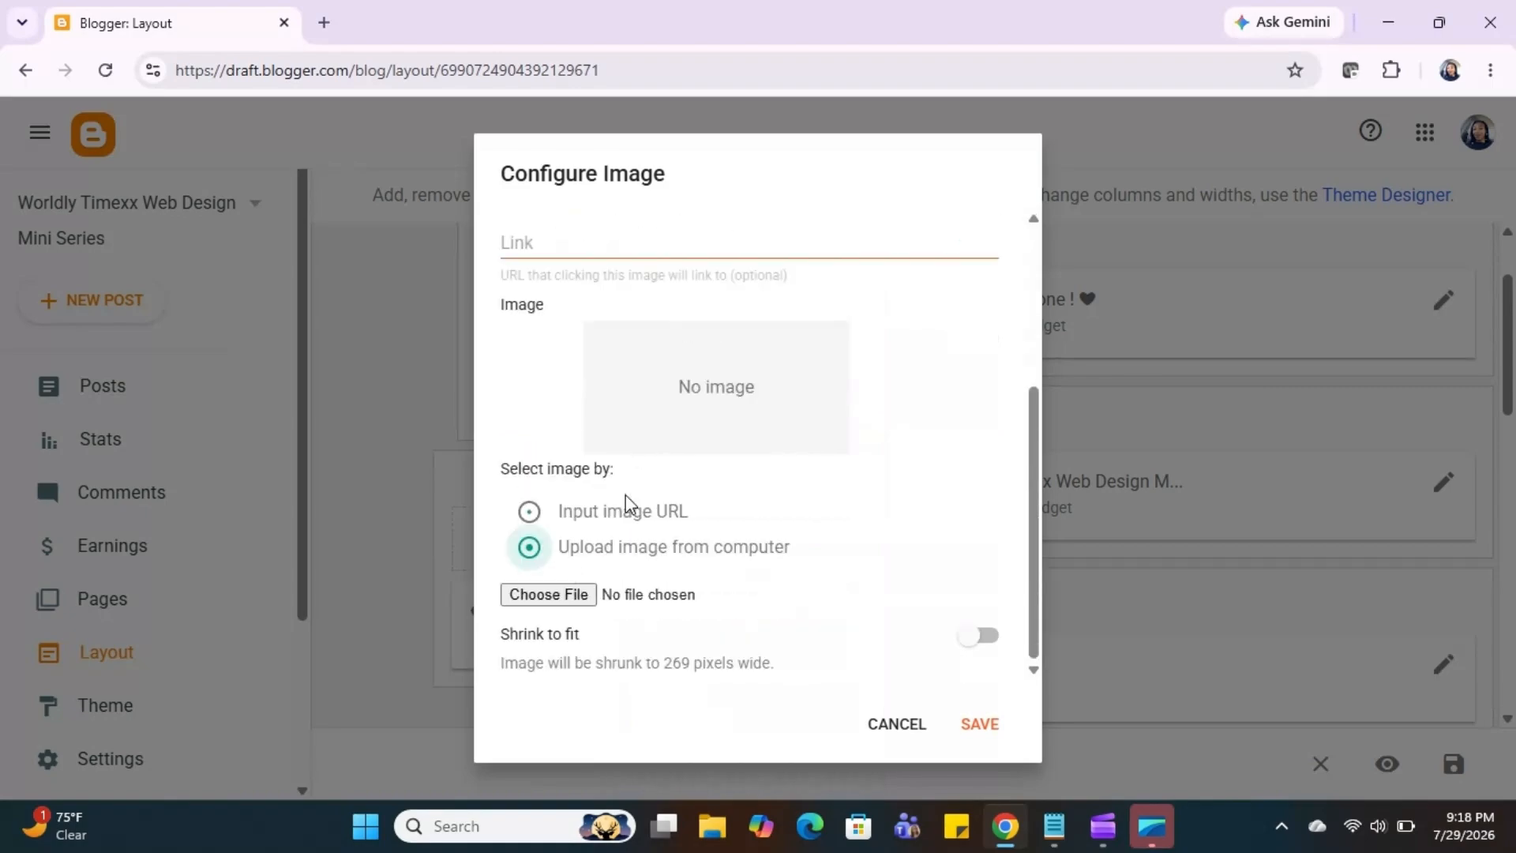
{"action": "left_click", "coordinate": [559, 598]}
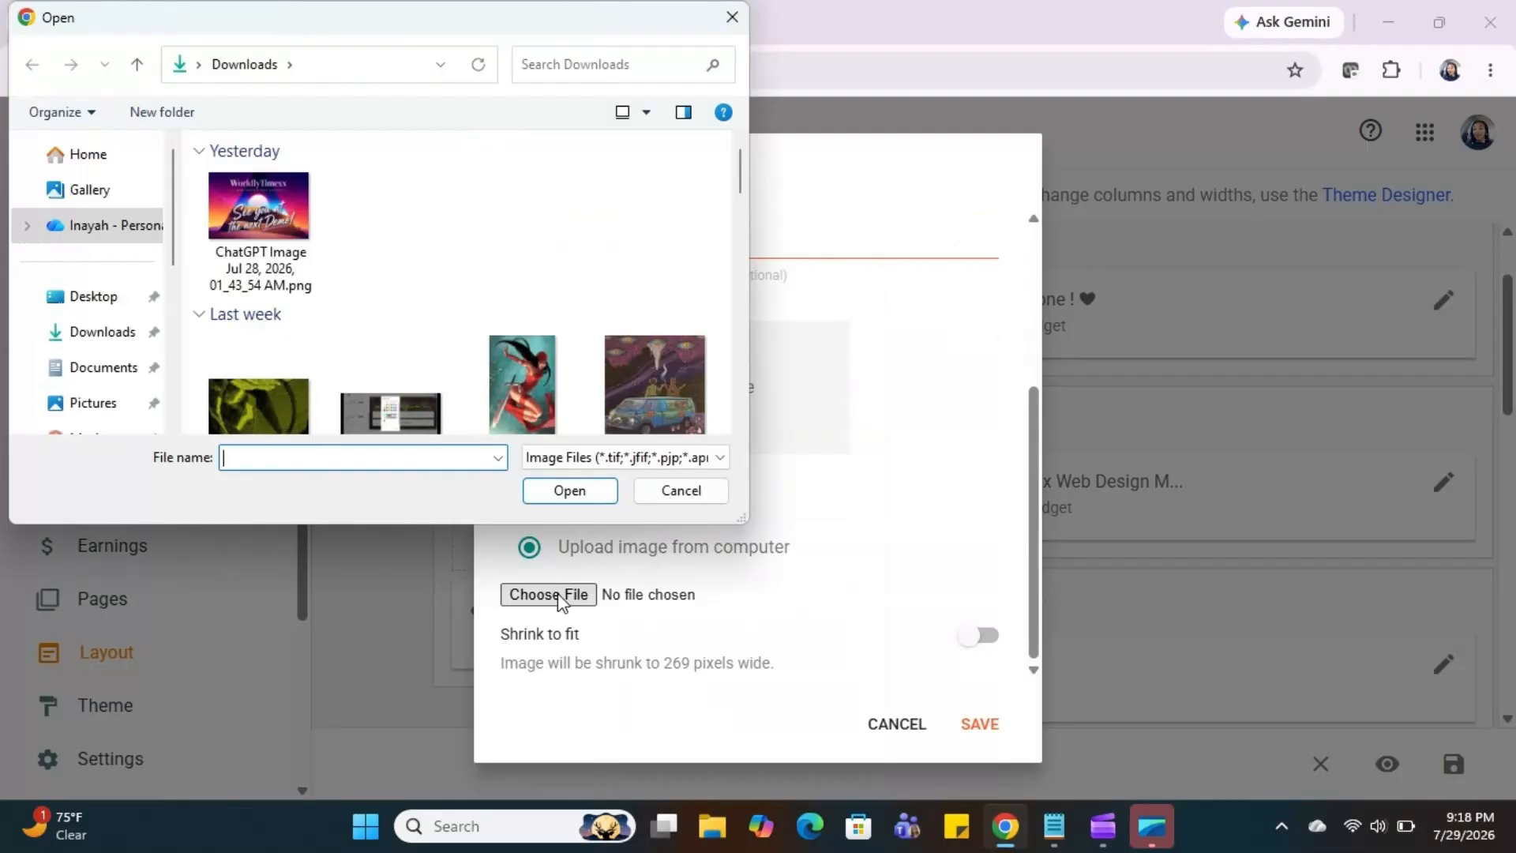
{"action": "double_click", "coordinate": [541, 390]}
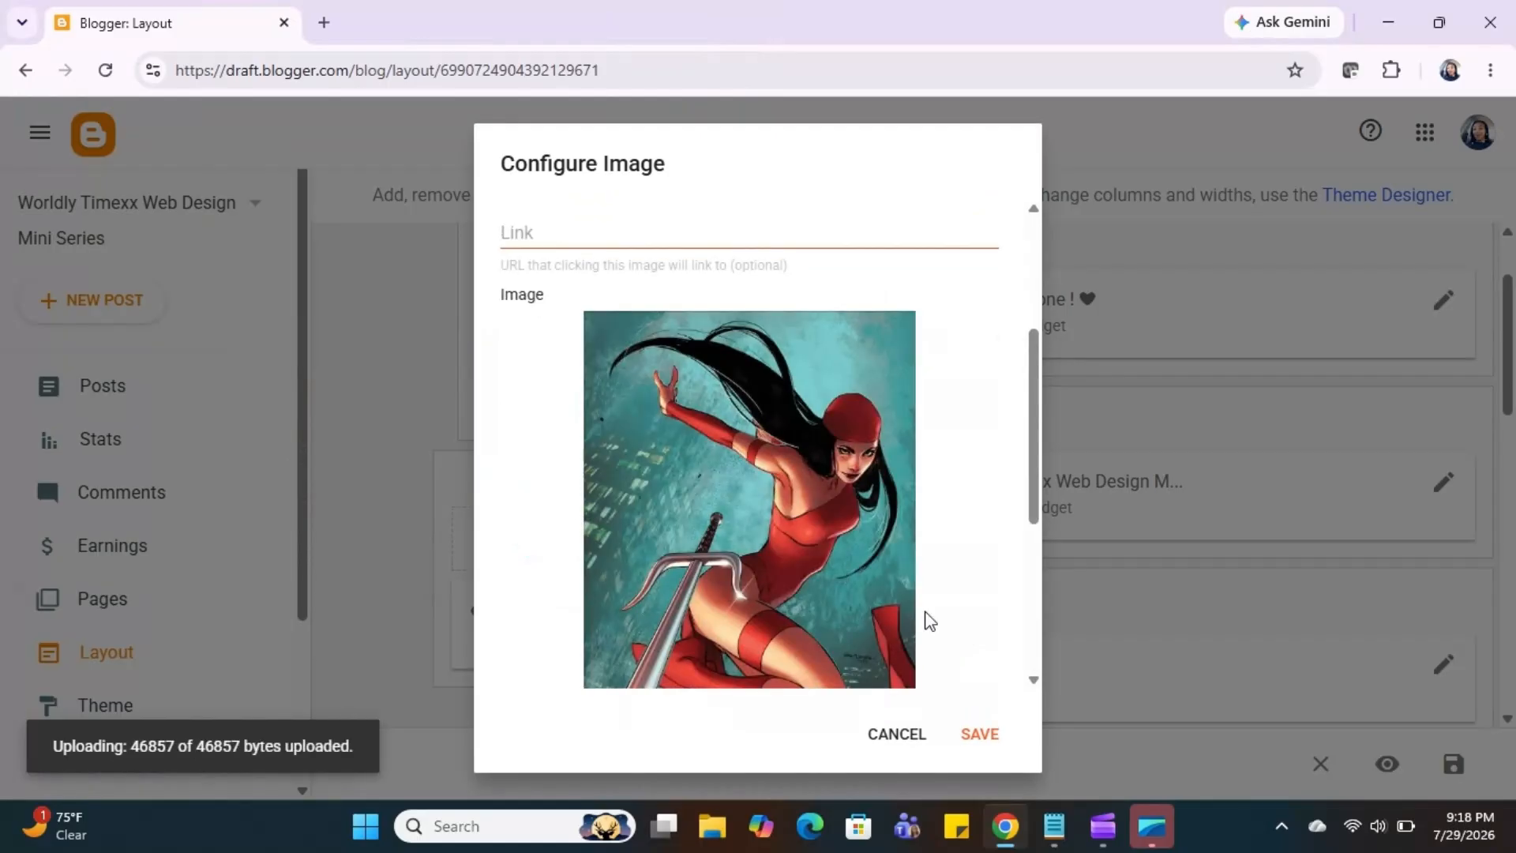
{"action": "scroll", "coordinate": [929, 622], "scroll_direction": "down", "scroll_amount": 2}
{"action": "scroll", "coordinate": [929, 621], "scroll_direction": "down", "scroll_amount": 3}
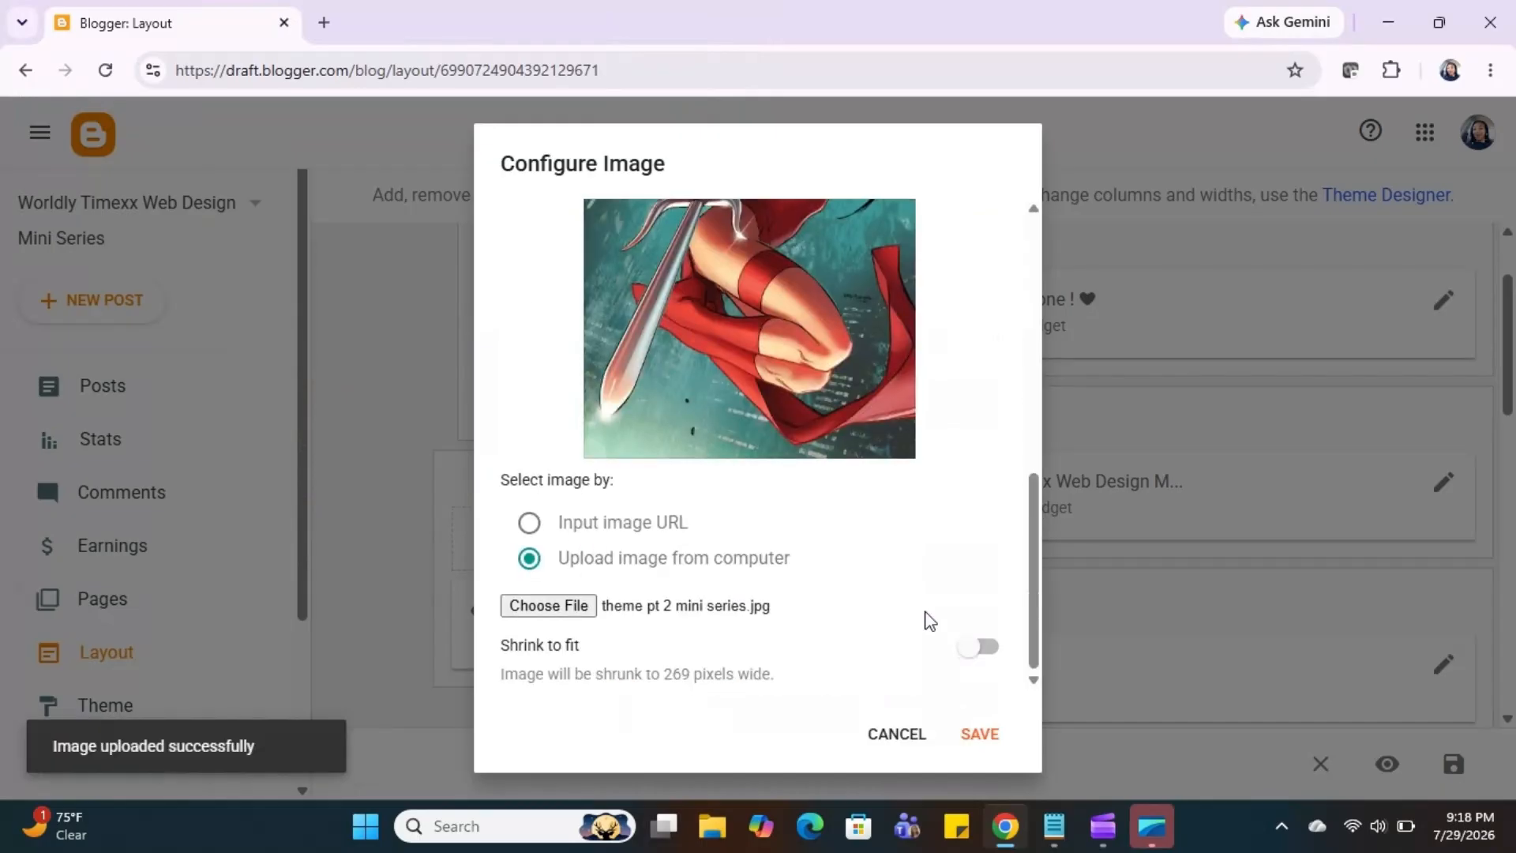
Step: Turn on Shrink to fit for the Electra image gadget and save its settings
{"action": "left_click", "coordinate": [979, 648]}
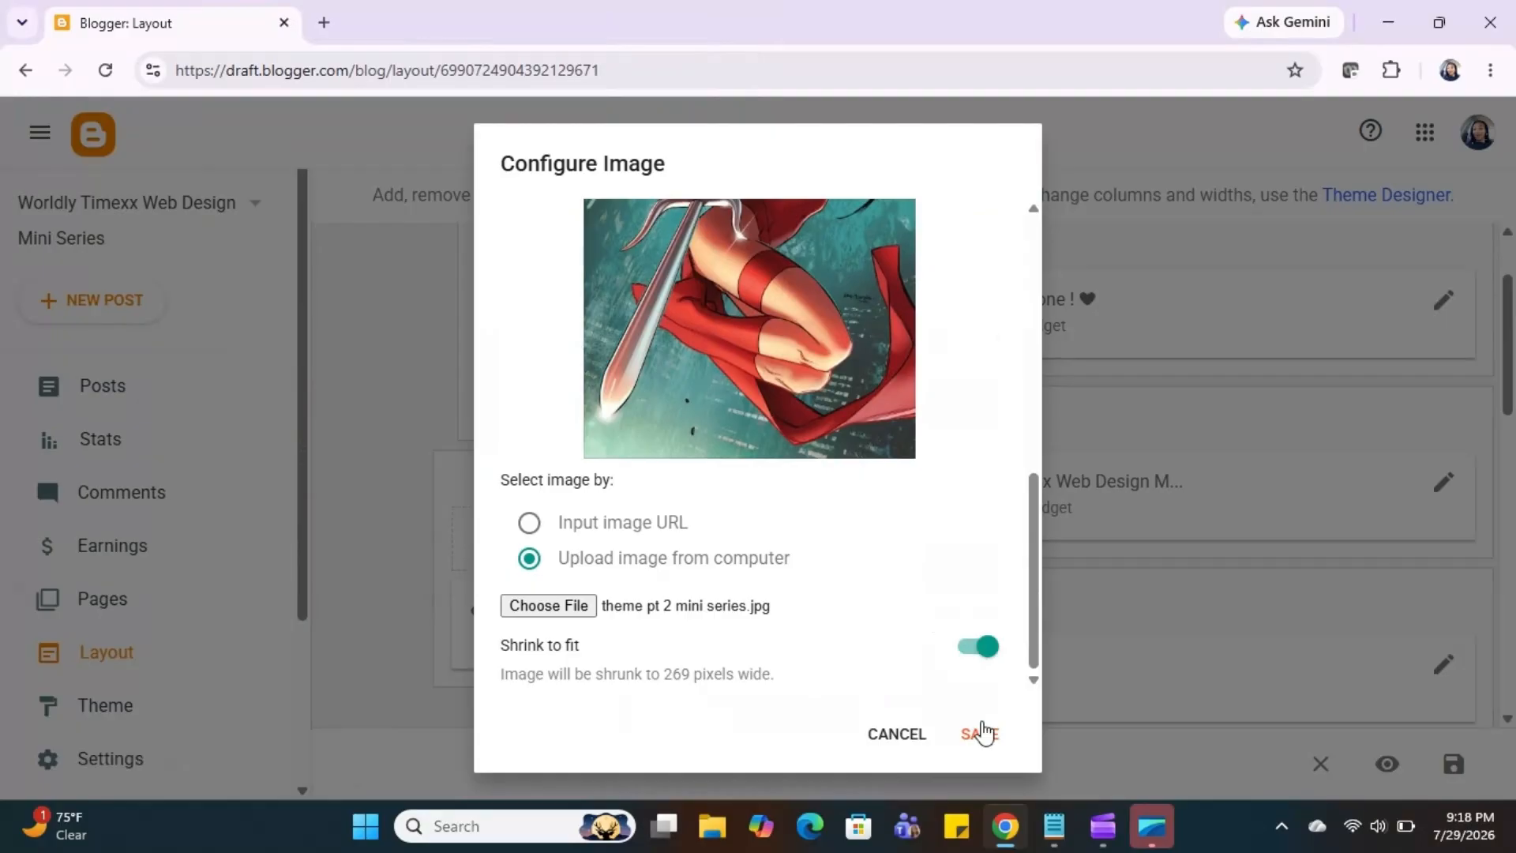
{"action": "left_click", "coordinate": [979, 733]}
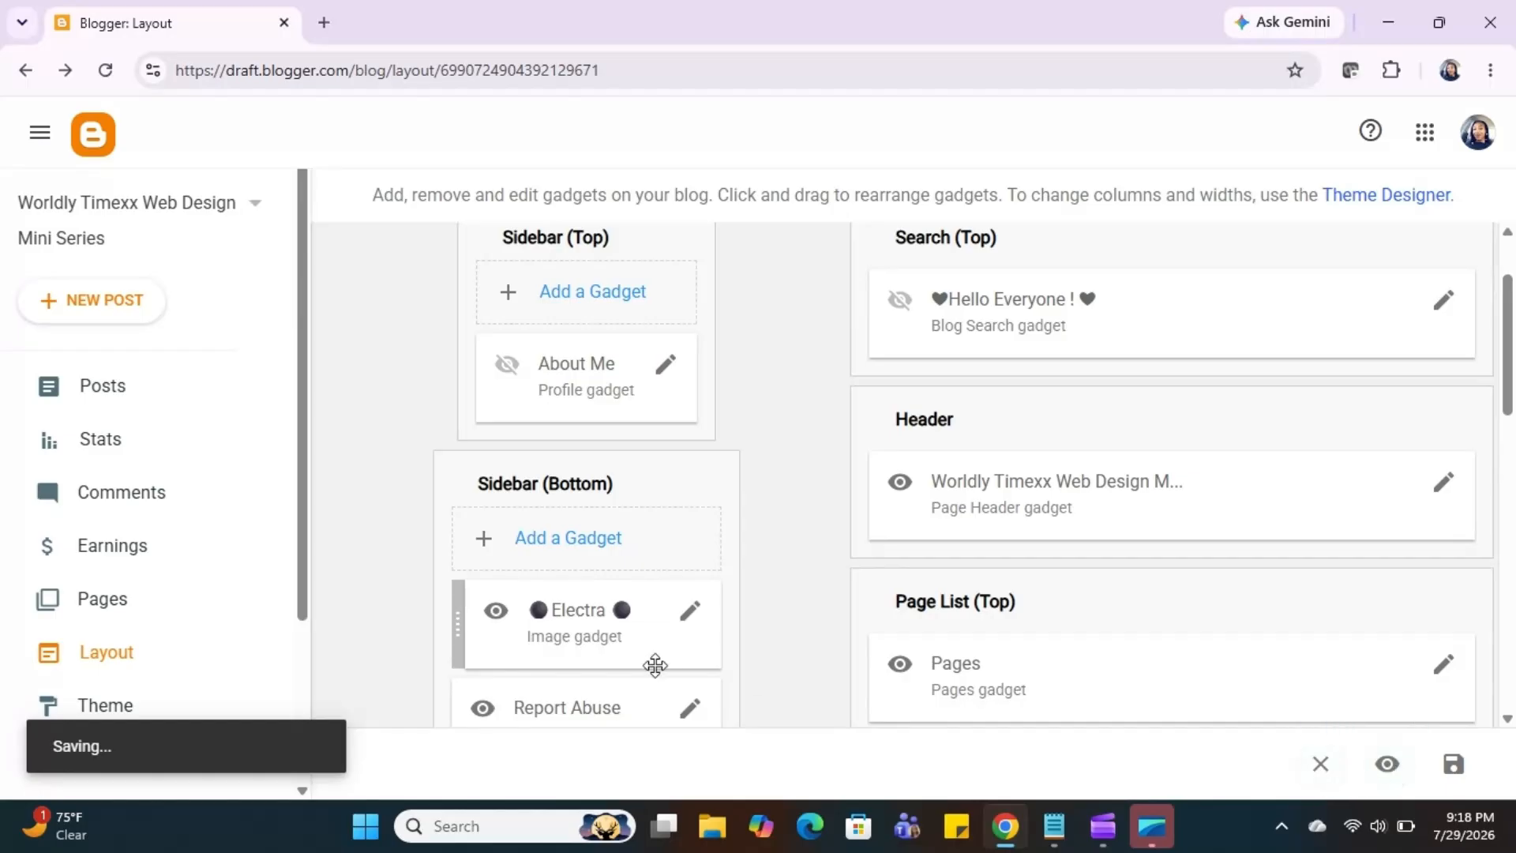
Step: View the live blog in a new tab, check the Electra image in its sidebar menu, and return to the layout page
{"action": "right_click", "coordinate": [320, 750]}
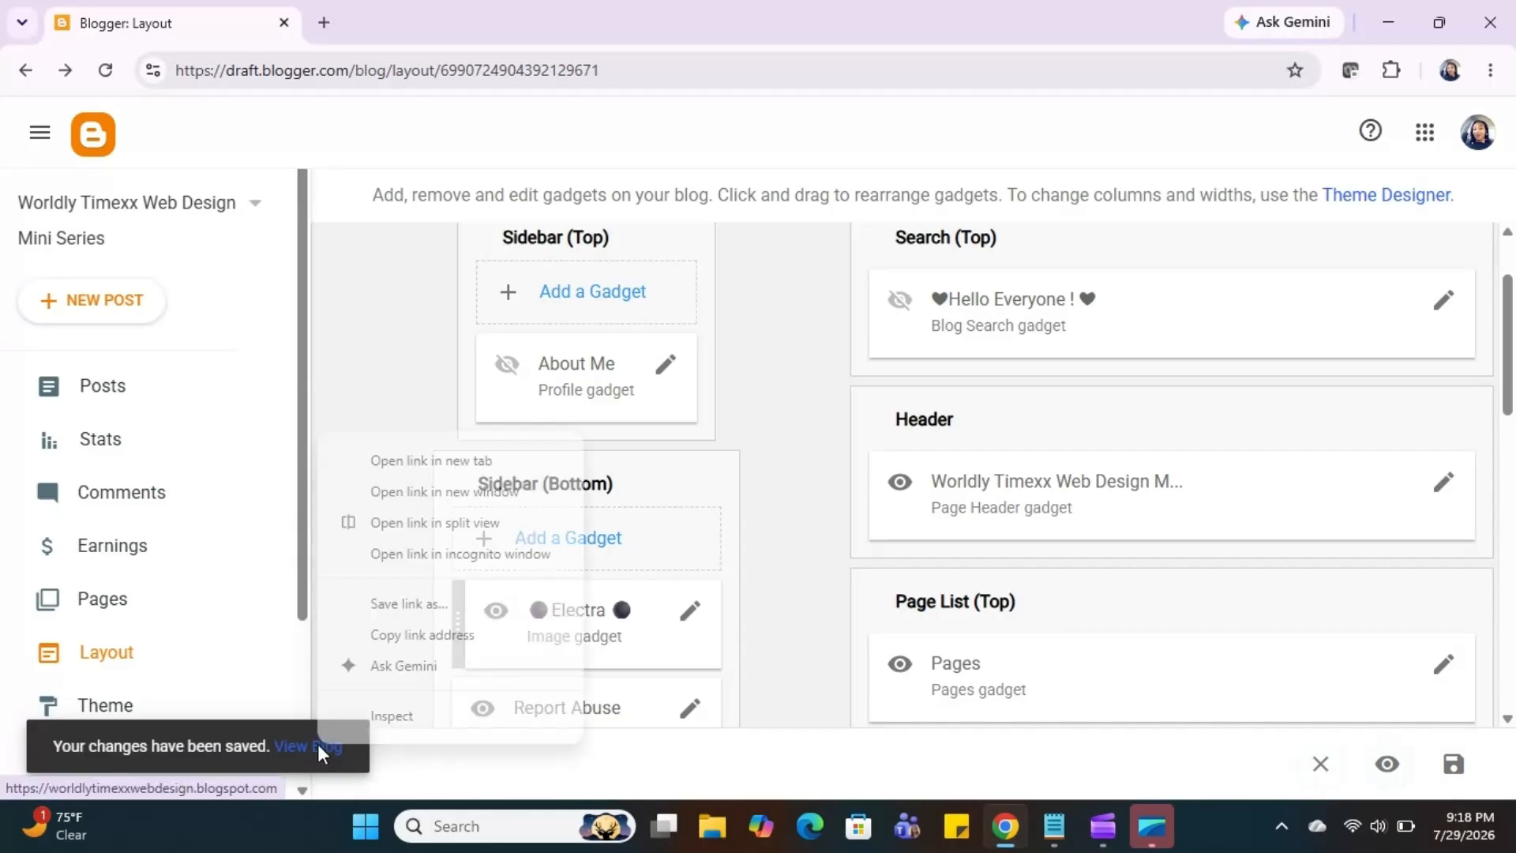
{"action": "left_click", "coordinate": [430, 461]}
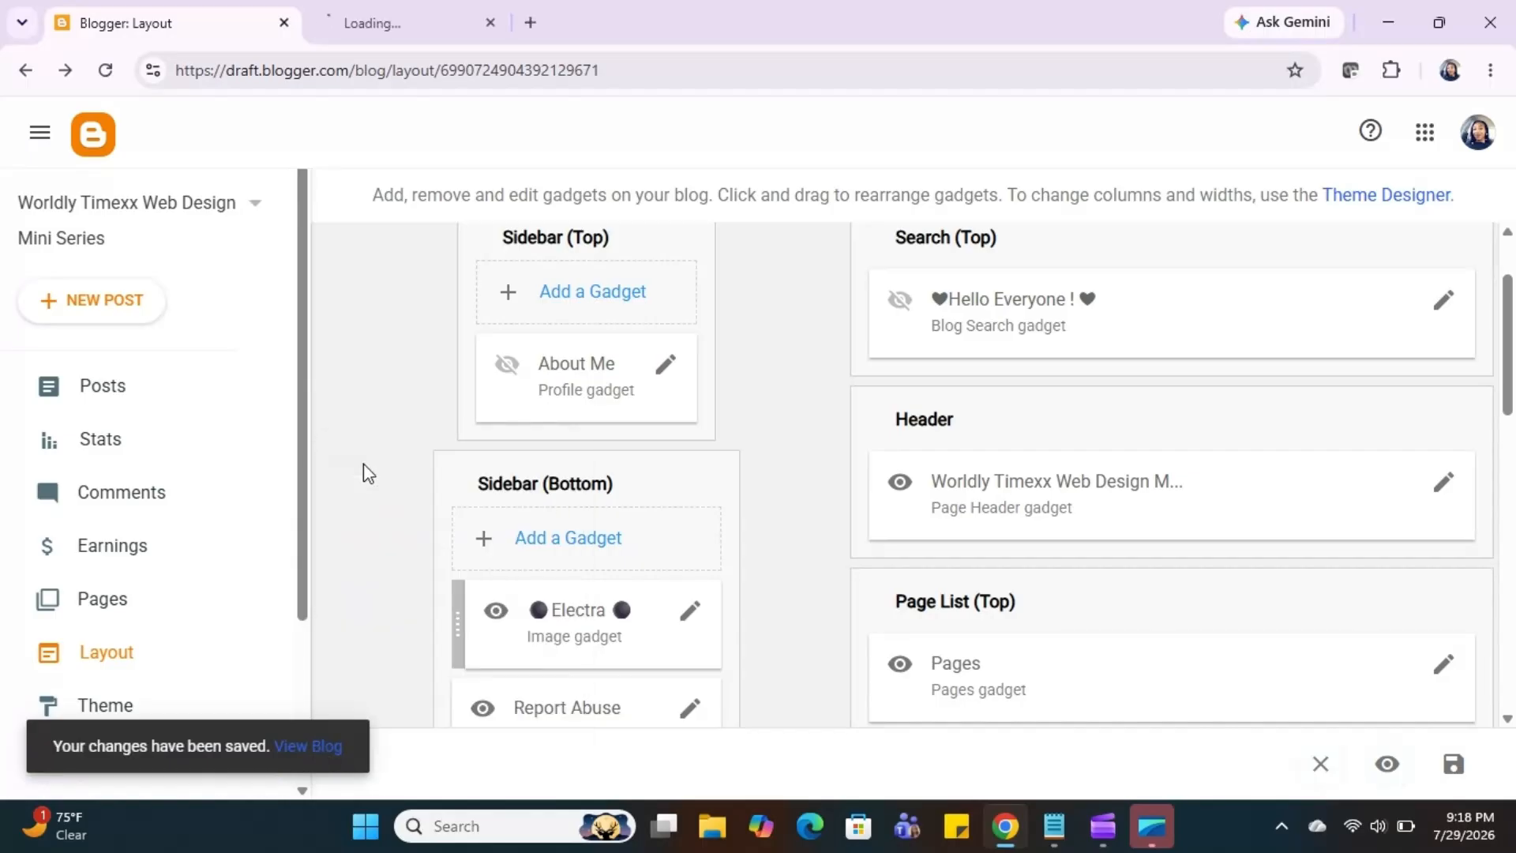
{"action": "left_click", "coordinate": [431, 12]}
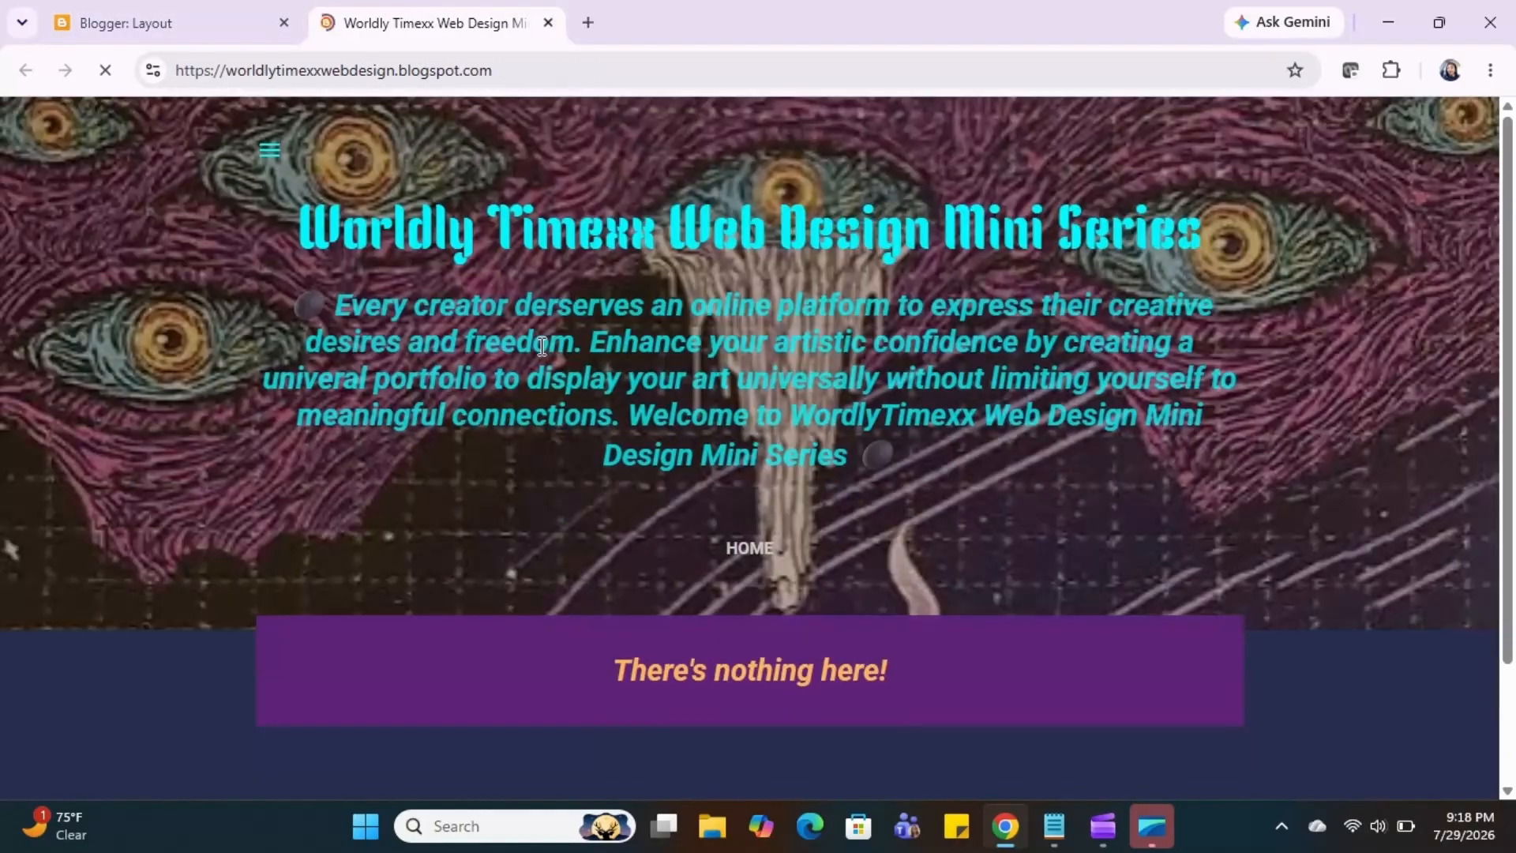
{"action": "left_click", "coordinate": [270, 151]}
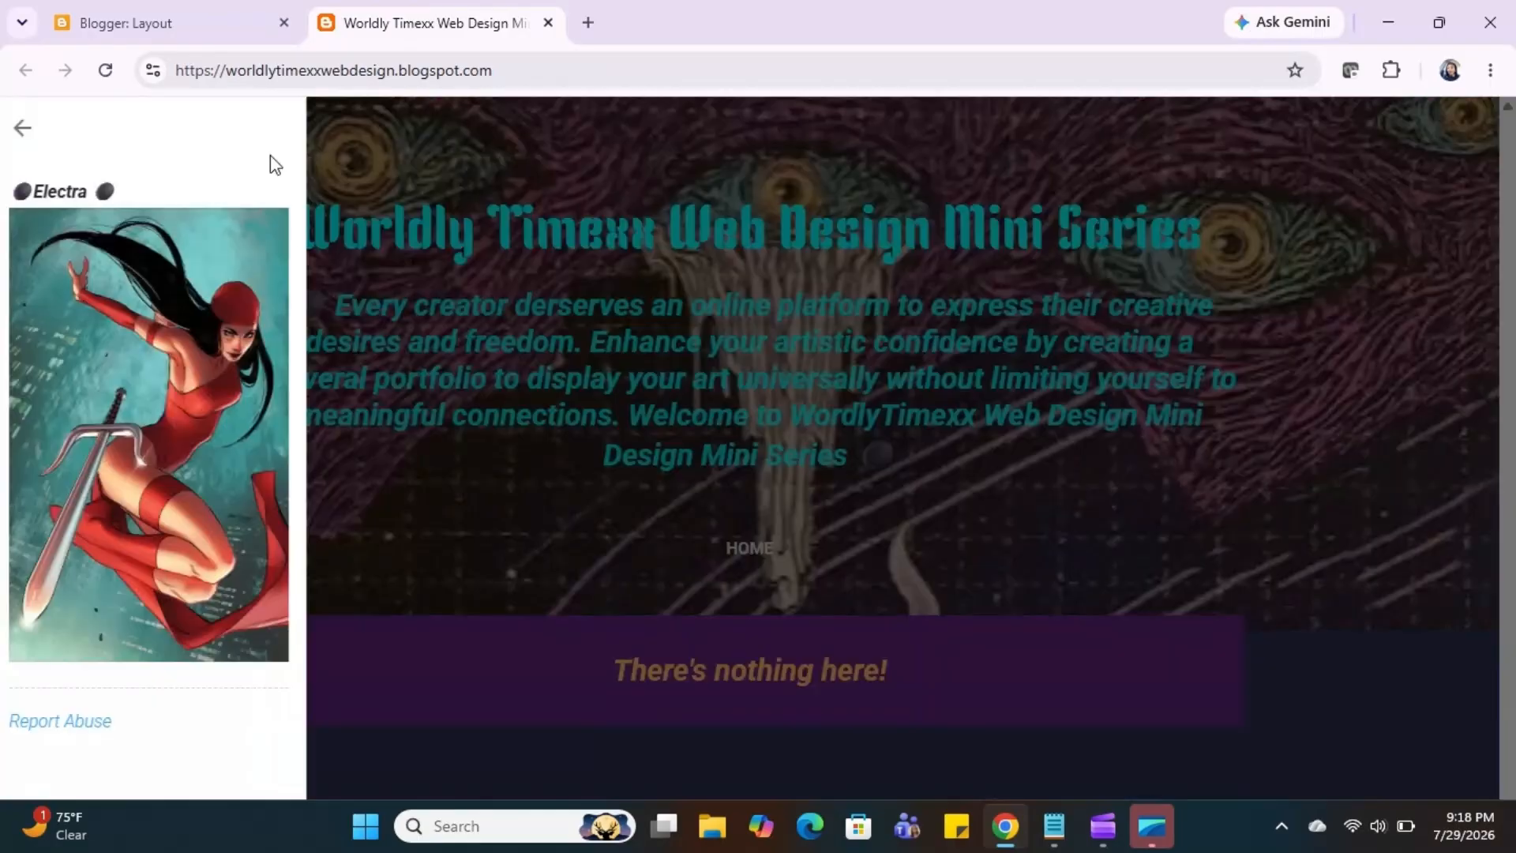
{"action": "left_click", "coordinate": [558, 278]}
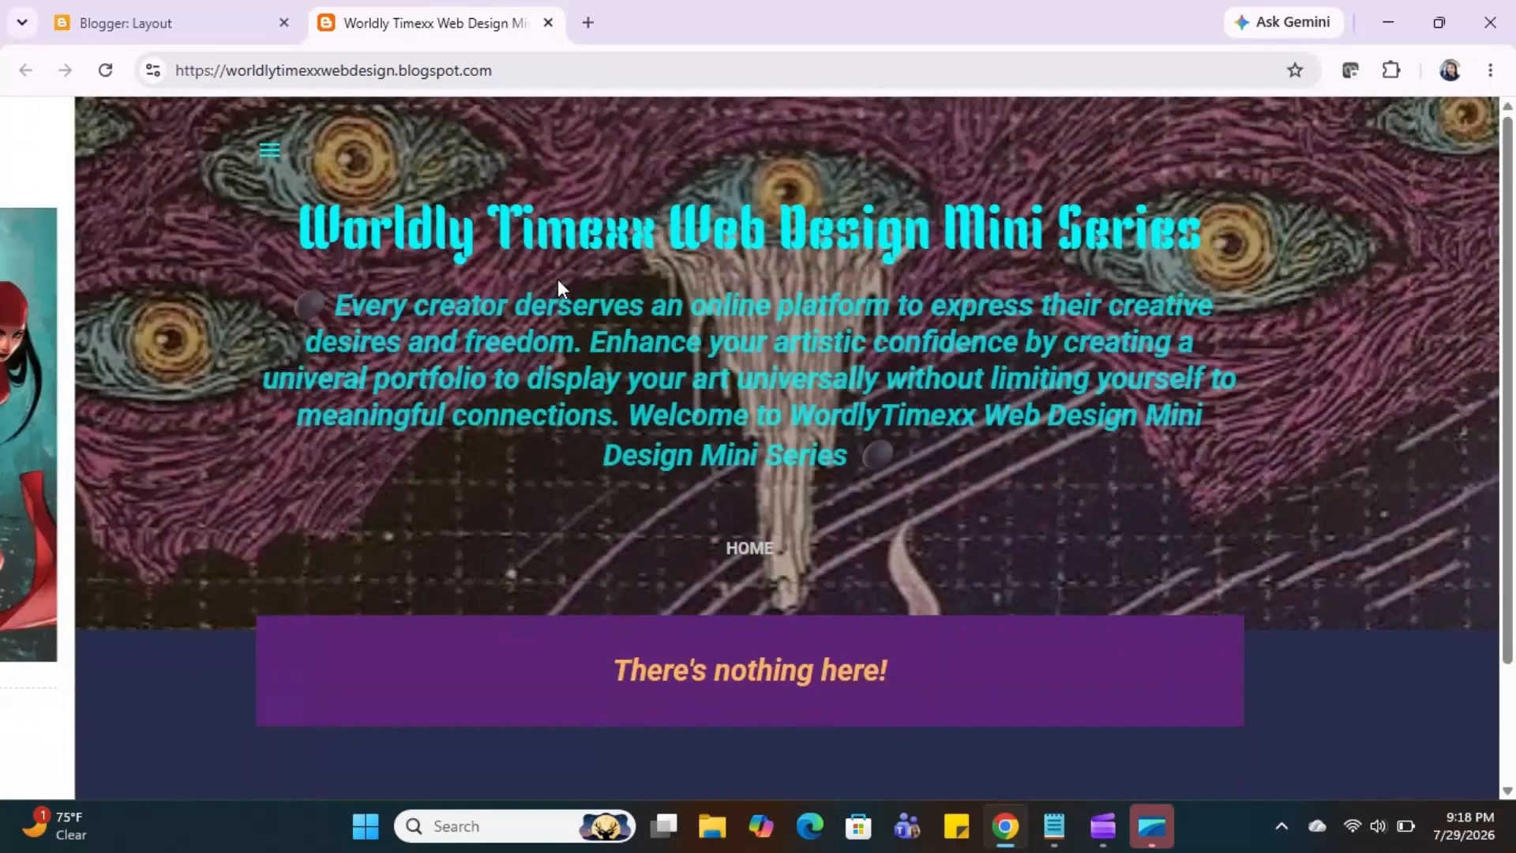
{"action": "left_click", "coordinate": [208, 2]}
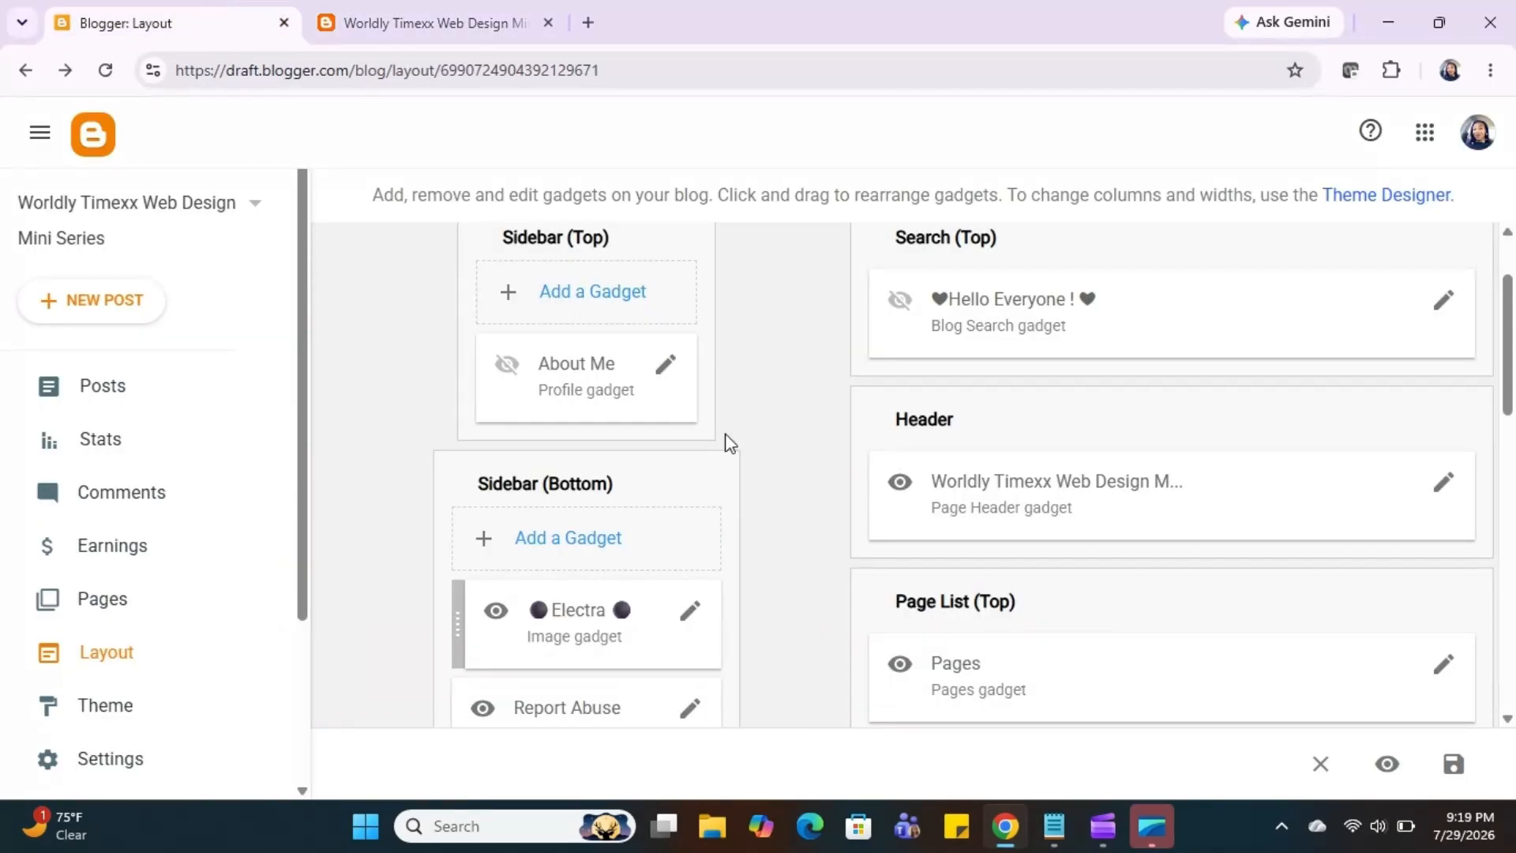
Step: Choose the Translate gadget from the gadget list of the Sidebar (Top) section
{"action": "scroll", "coordinate": [724, 440], "scroll_direction": "down", "scroll_amount": 1}
{"action": "scroll", "coordinate": [724, 439], "scroll_direction": "up", "scroll_amount": 1}
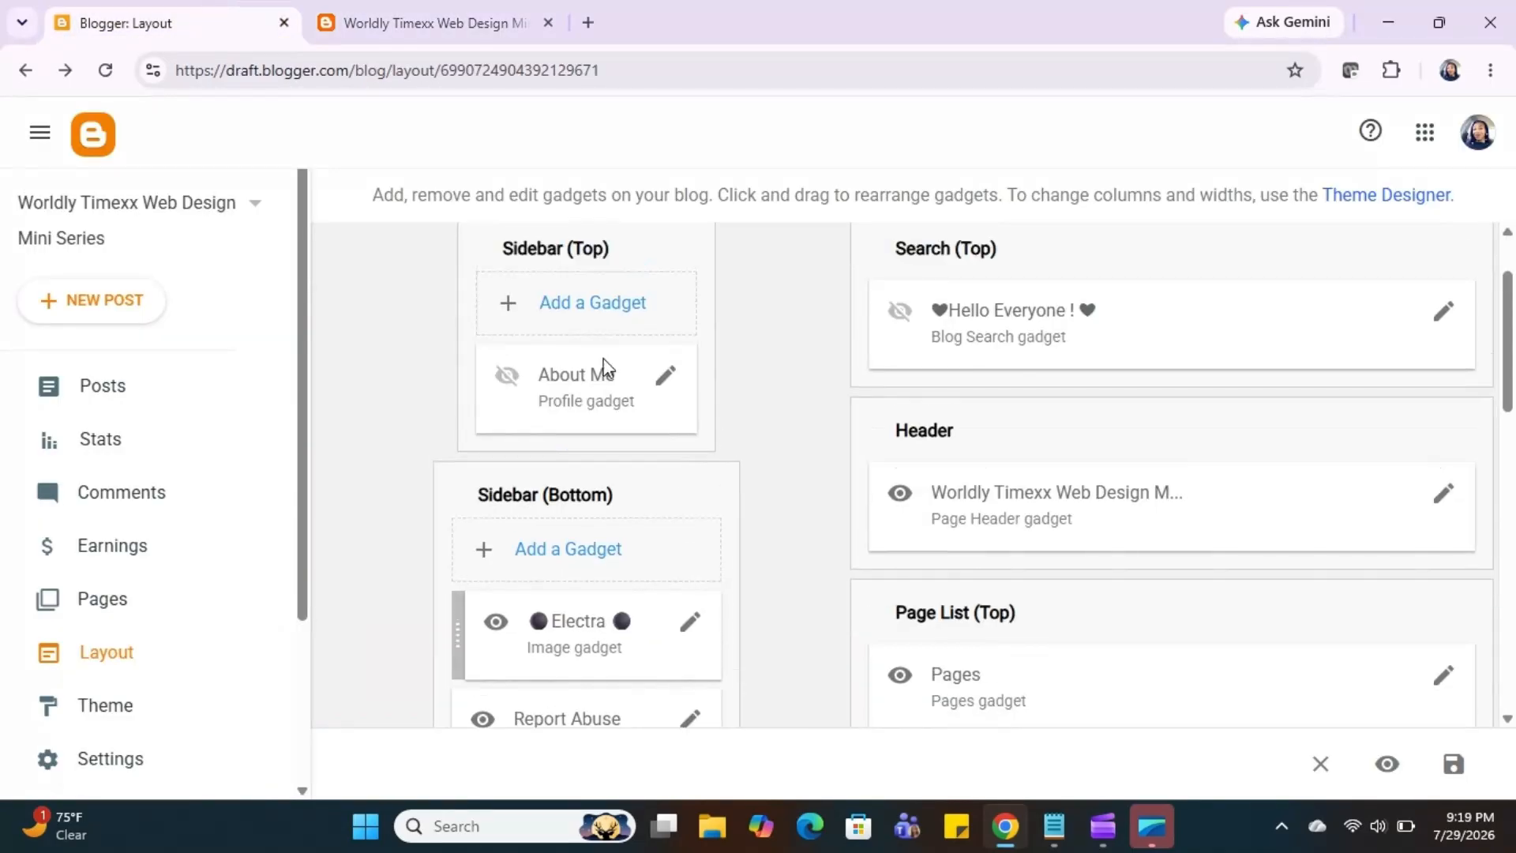
{"action": "left_click", "coordinate": [550, 312]}
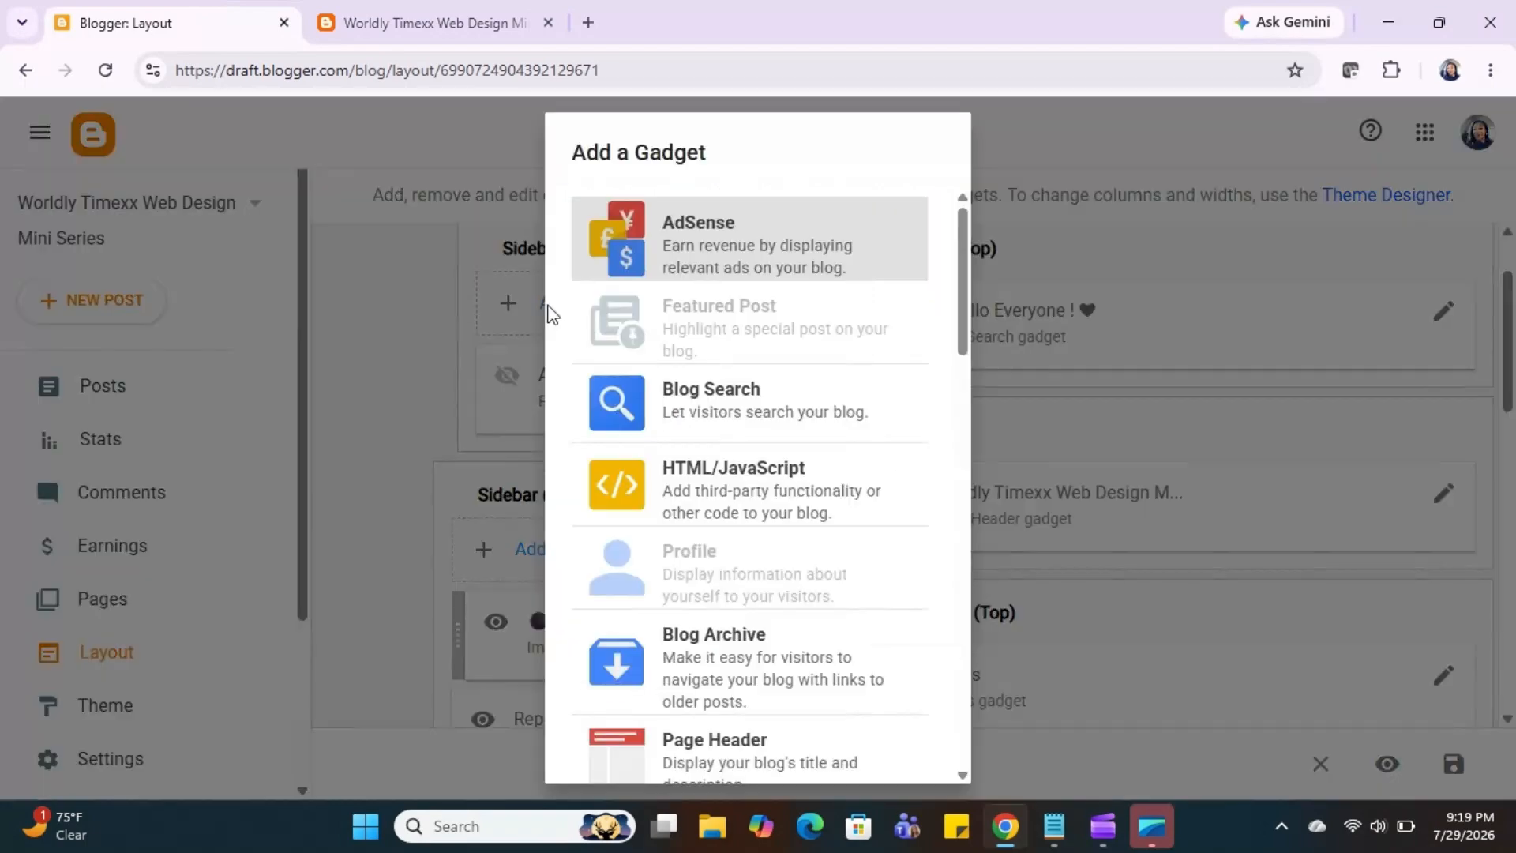
{"action": "scroll", "coordinate": [707, 379], "scroll_direction": "down", "scroll_amount": 3}
{"action": "scroll", "coordinate": [707, 382], "scroll_direction": "down", "scroll_amount": 3}
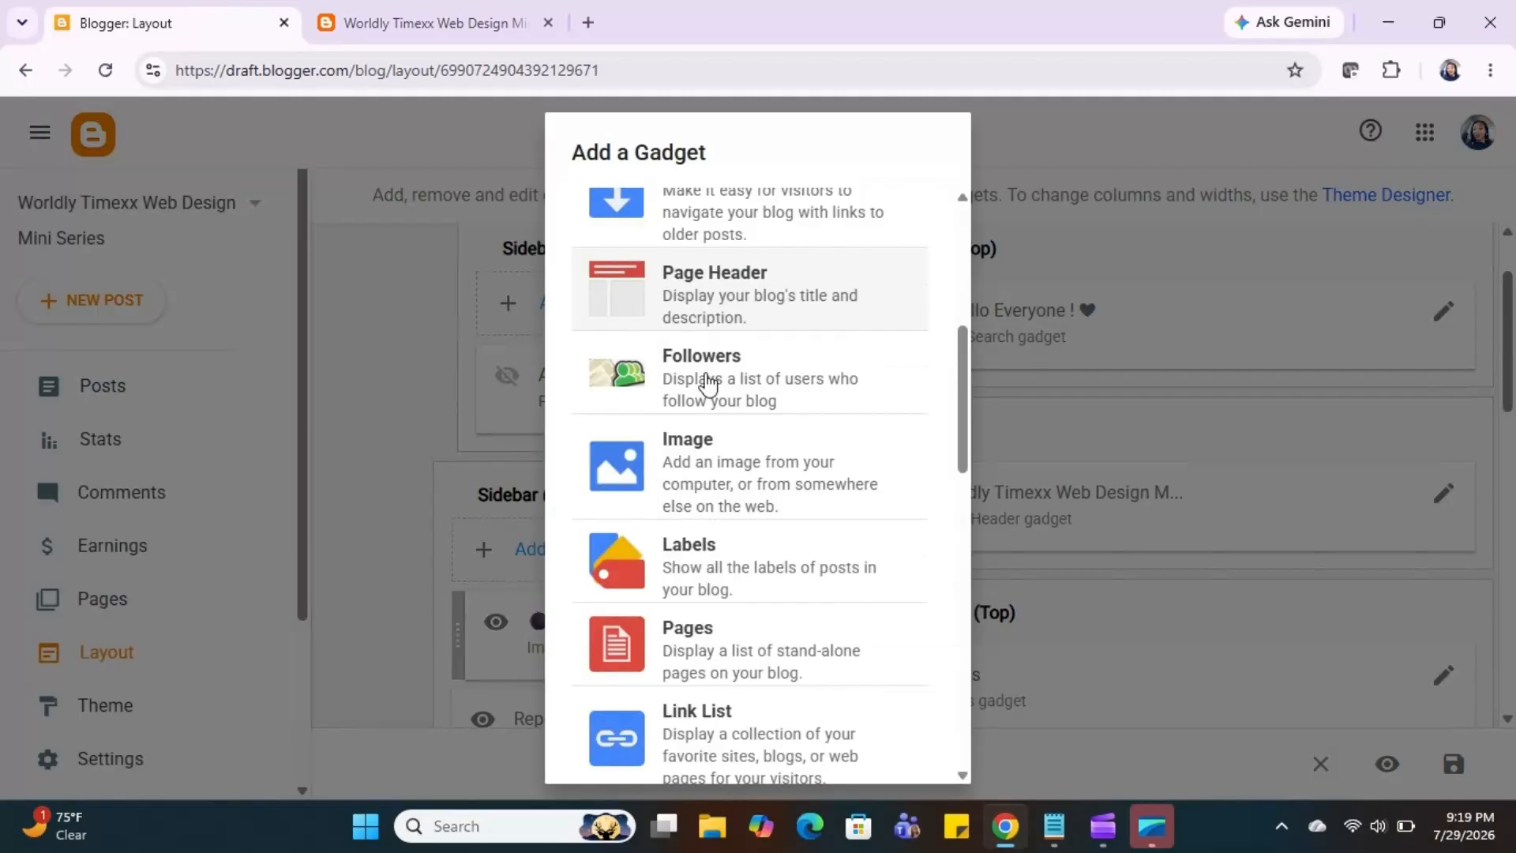
{"action": "scroll", "coordinate": [707, 382], "scroll_direction": "down", "scroll_amount": 9}
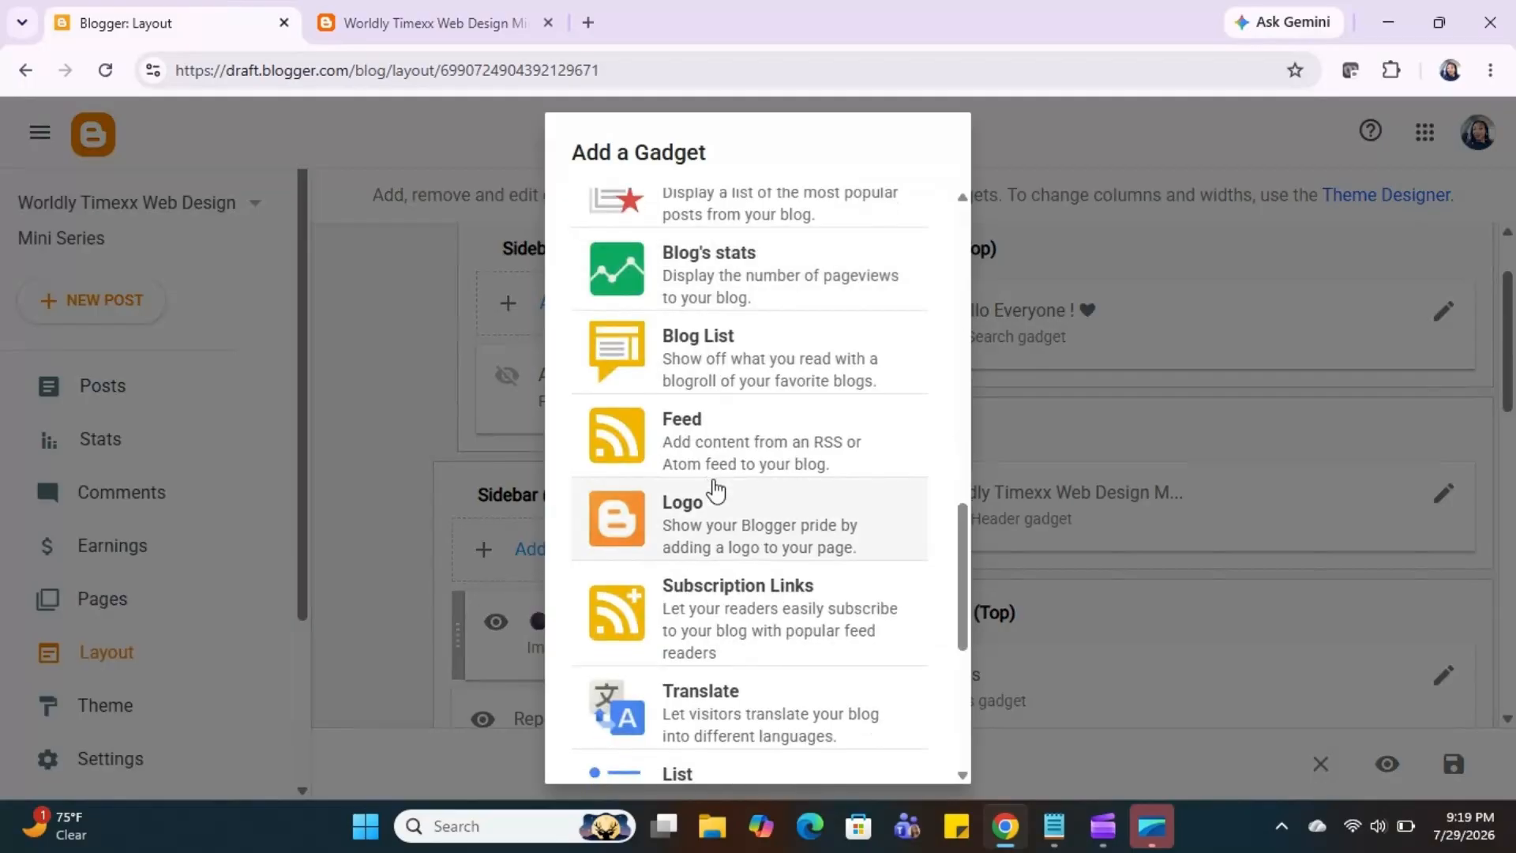
{"action": "scroll", "coordinate": [714, 490], "scroll_direction": "down", "scroll_amount": 2}
{"action": "left_click", "coordinate": [741, 582]}
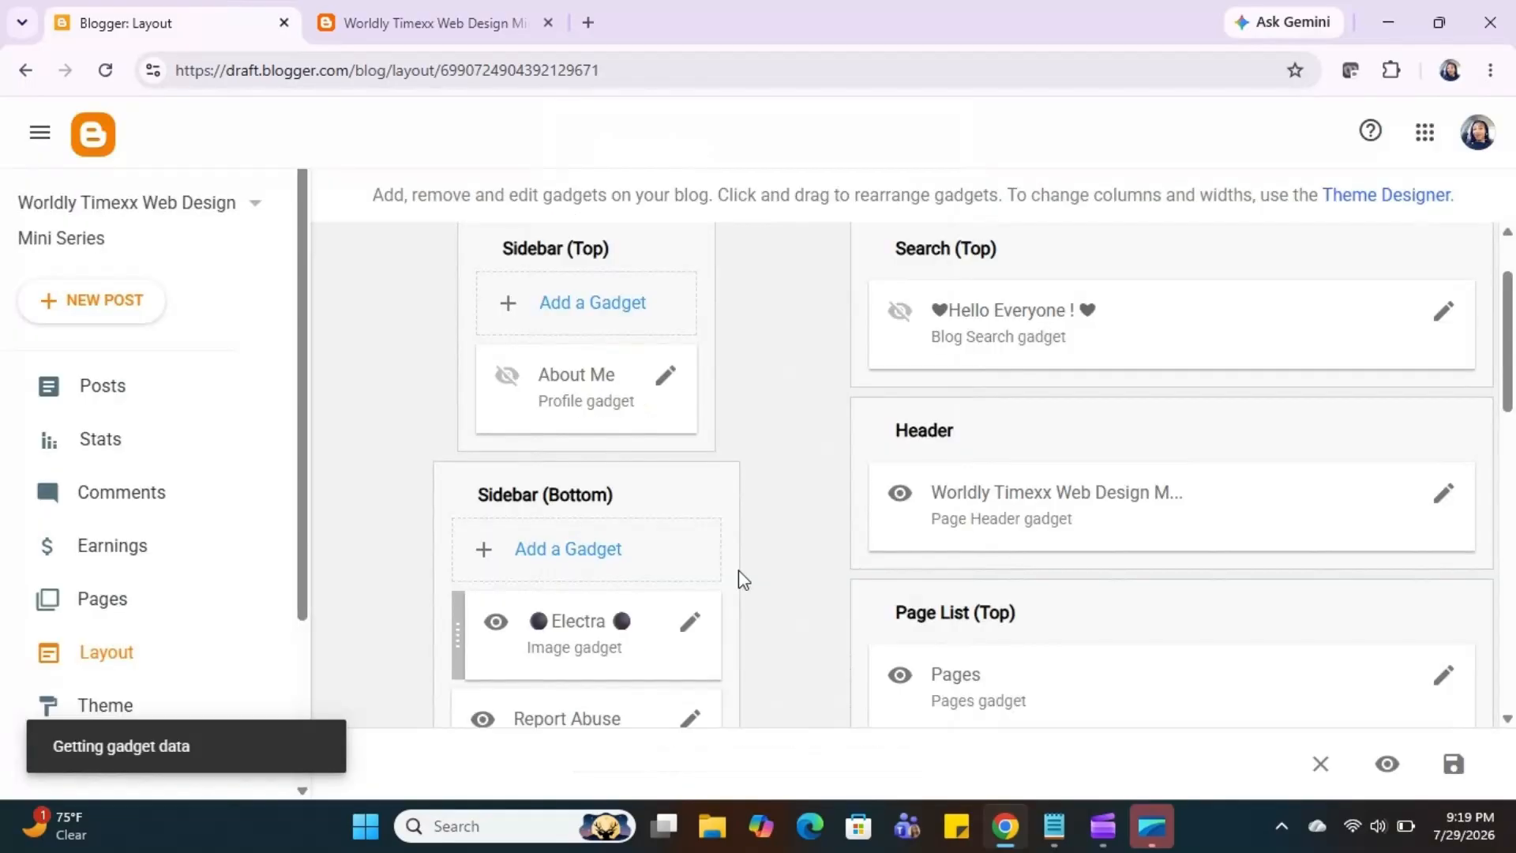
Step: Replace the Translate gadget's title with the "Pick Your Language" line and its heart emojis from the Notepad notes, and save the gadget
{"action": "double_click", "coordinate": [755, 393]}
{"action": "key", "text": "BackSpace"}
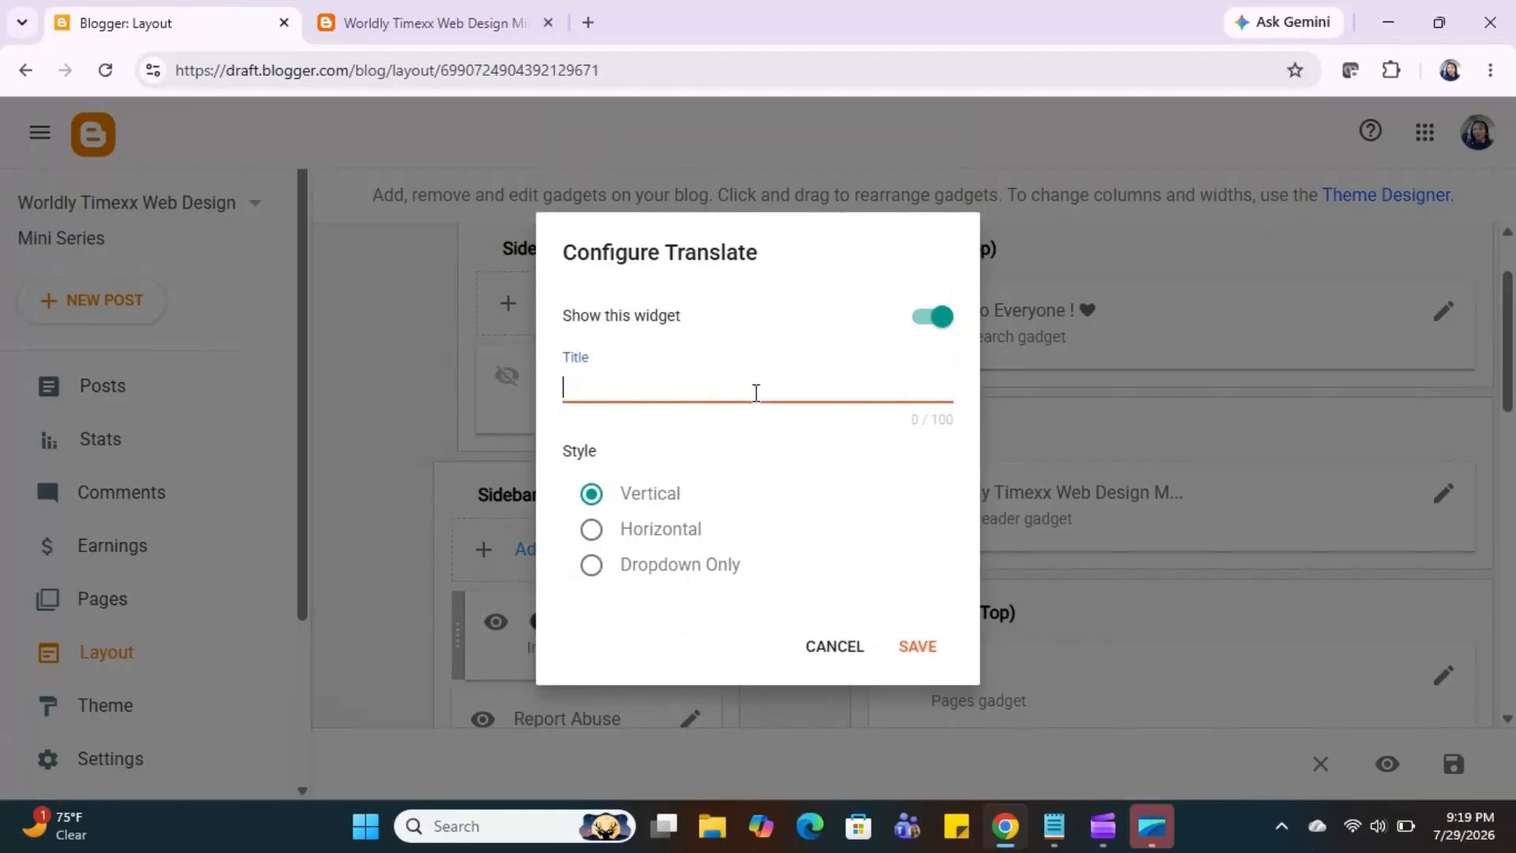
{"action": "left_click", "coordinate": [1060, 835]}
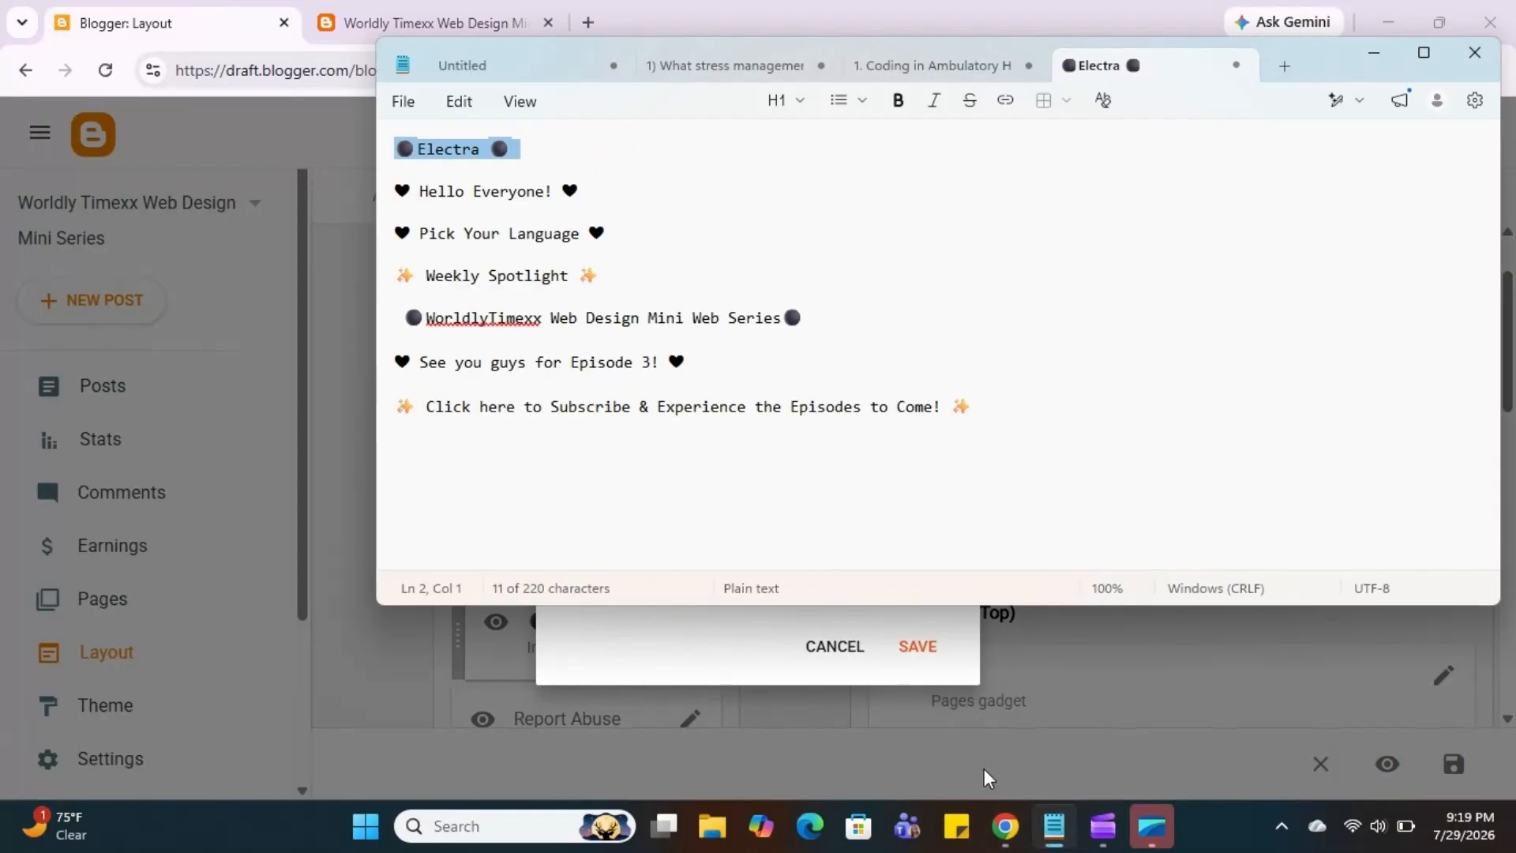
{"action": "double_click", "coordinate": [483, 235]}
{"action": "triple_click", "coordinate": [488, 237]}
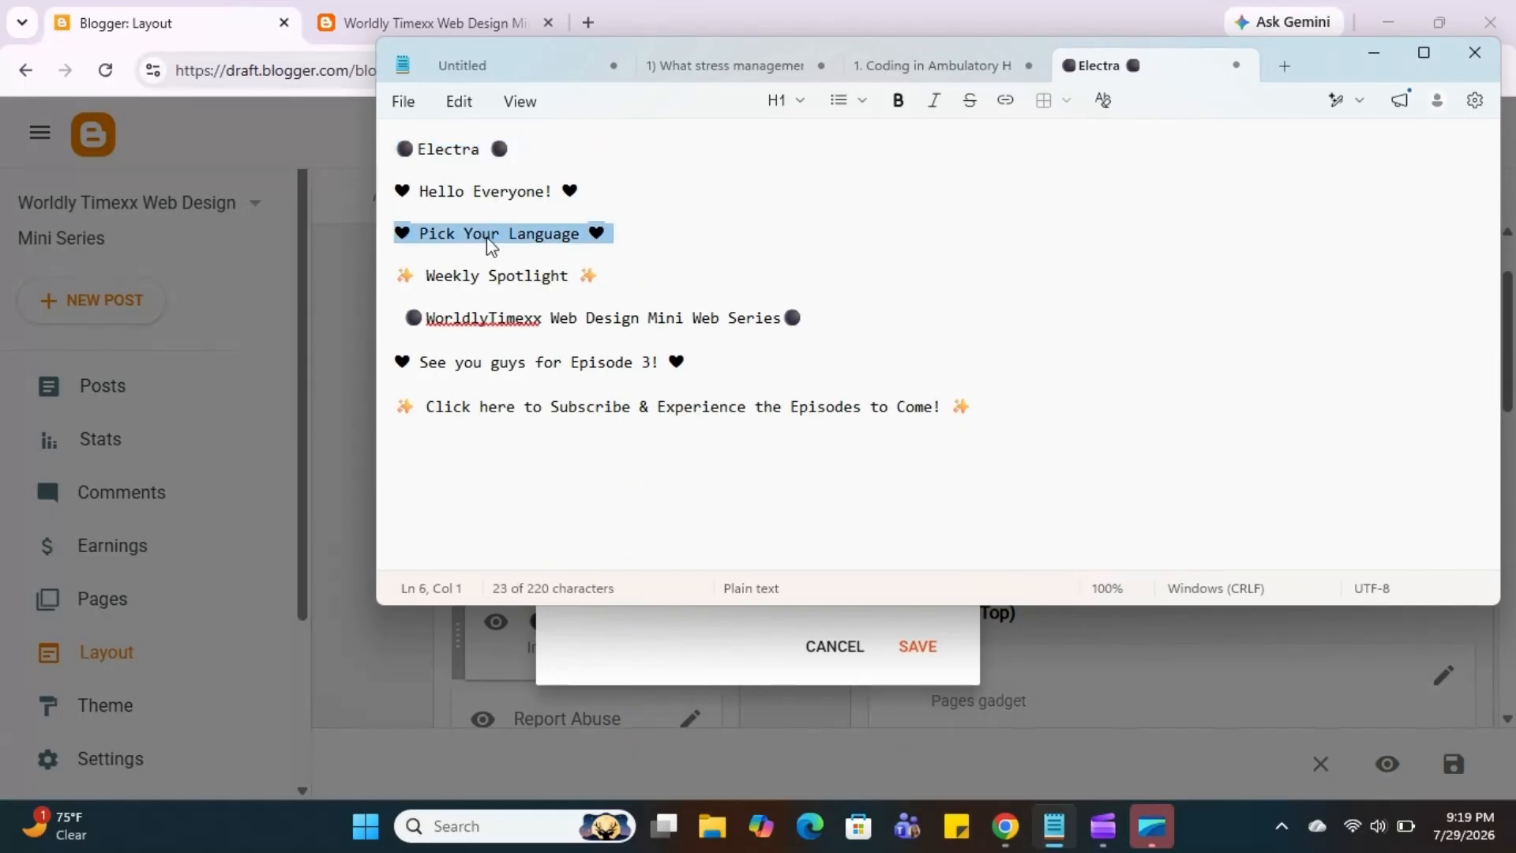
{"action": "right_click", "coordinate": [487, 239]}
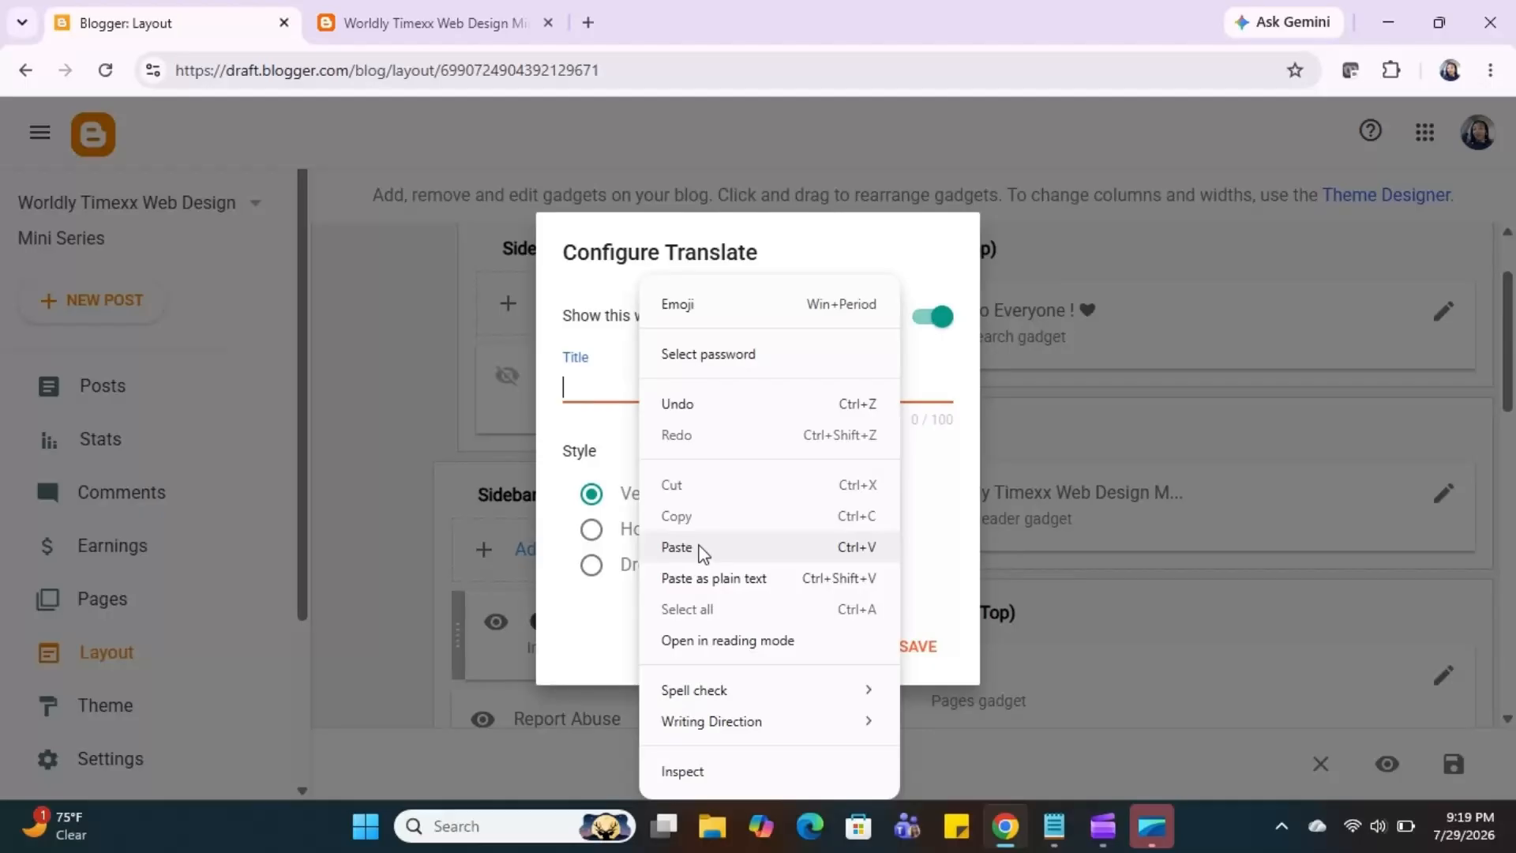
{"action": "left_click", "coordinate": [676, 547]}
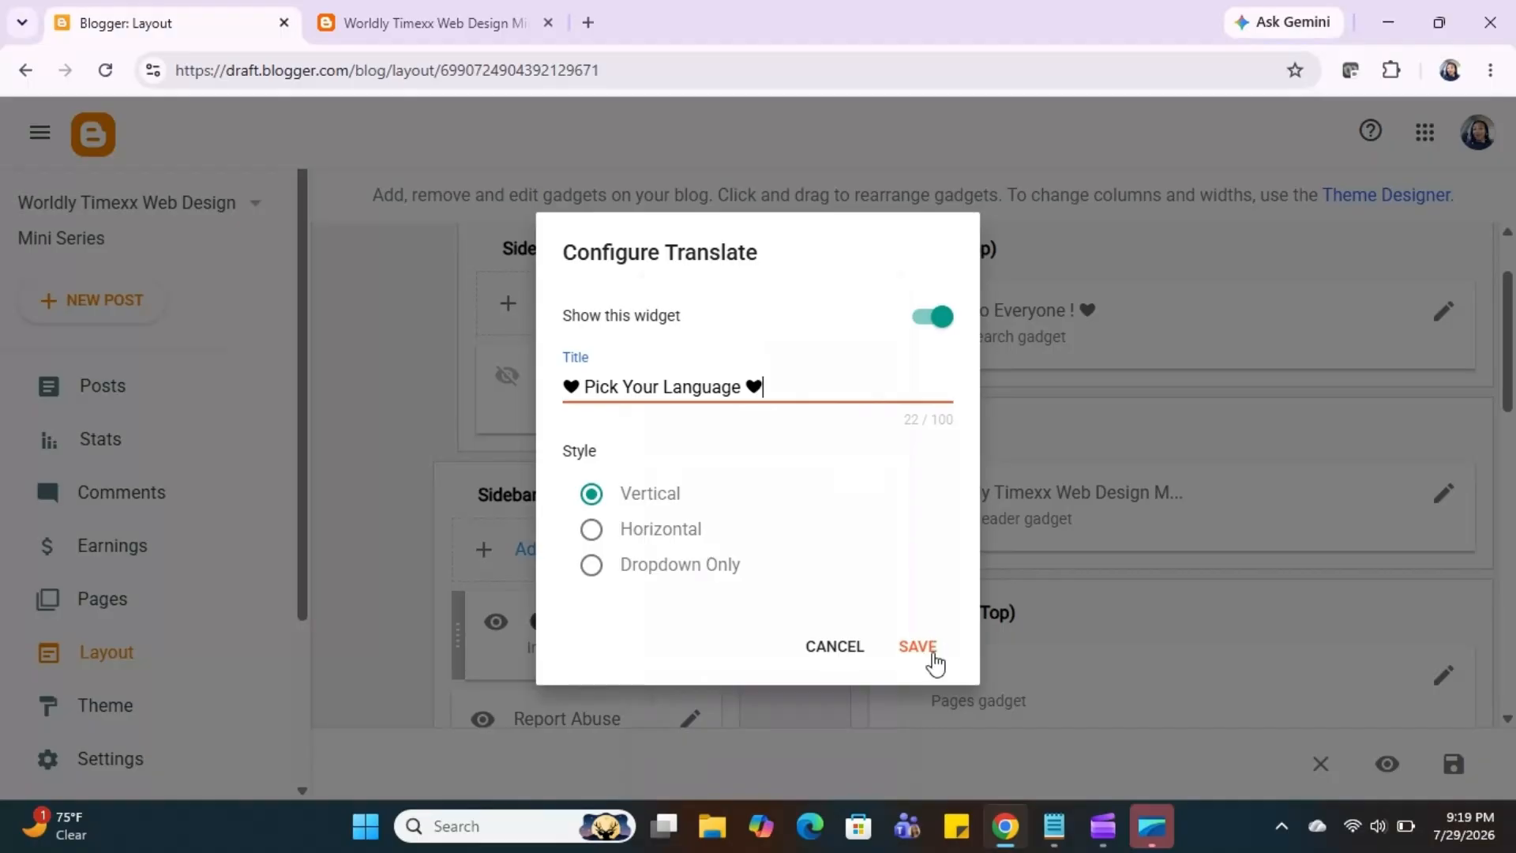
{"action": "left_click", "coordinate": [925, 656]}
Step: View the updated blog in a new tab to check the language picker, and close the blog tabs
{"action": "right_click", "coordinate": [292, 747]}
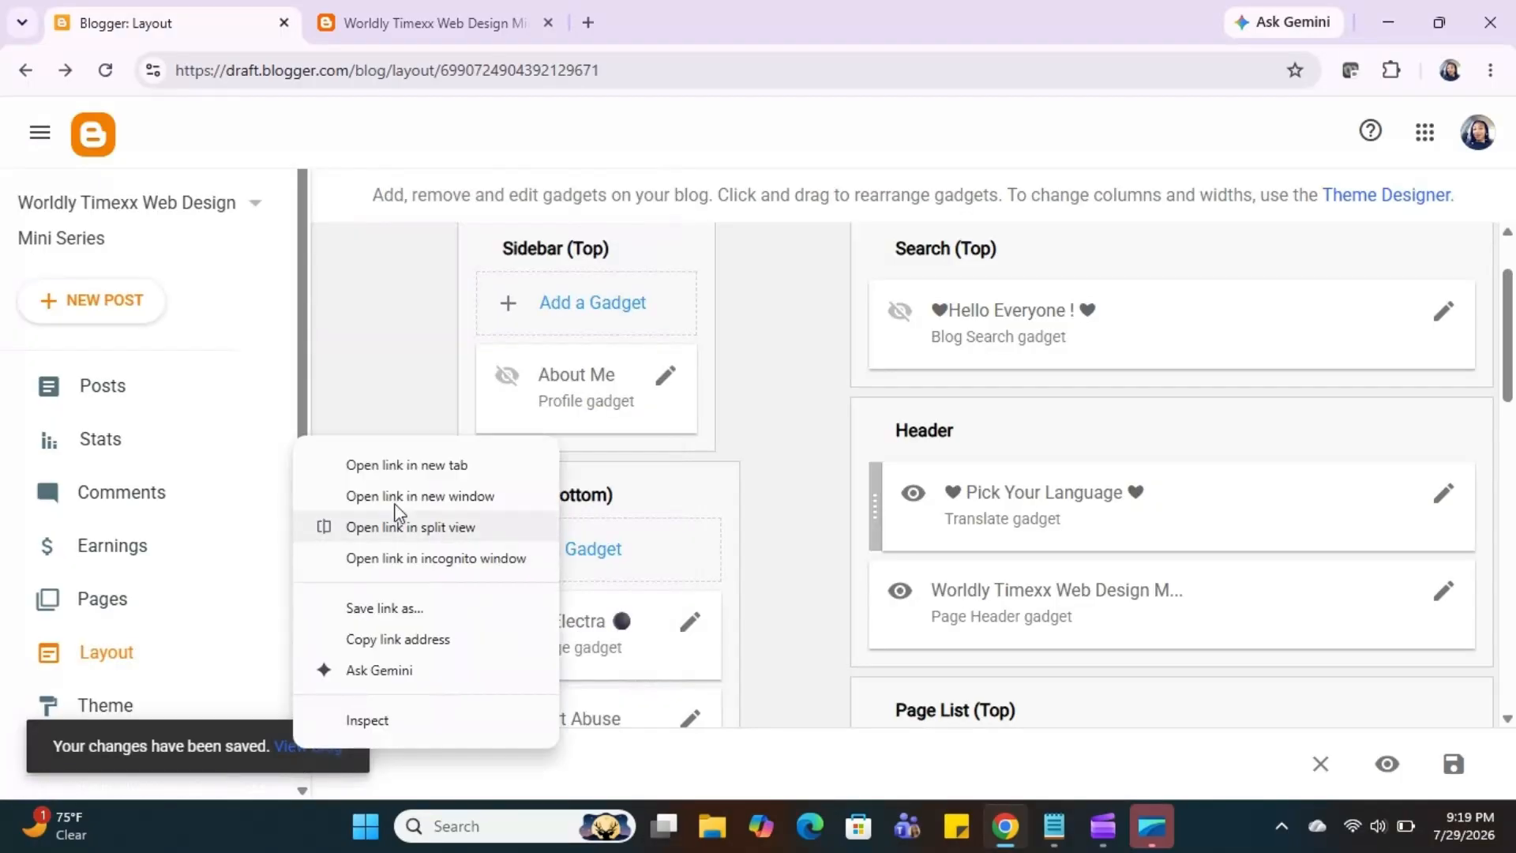
{"action": "left_click", "coordinate": [399, 465]}
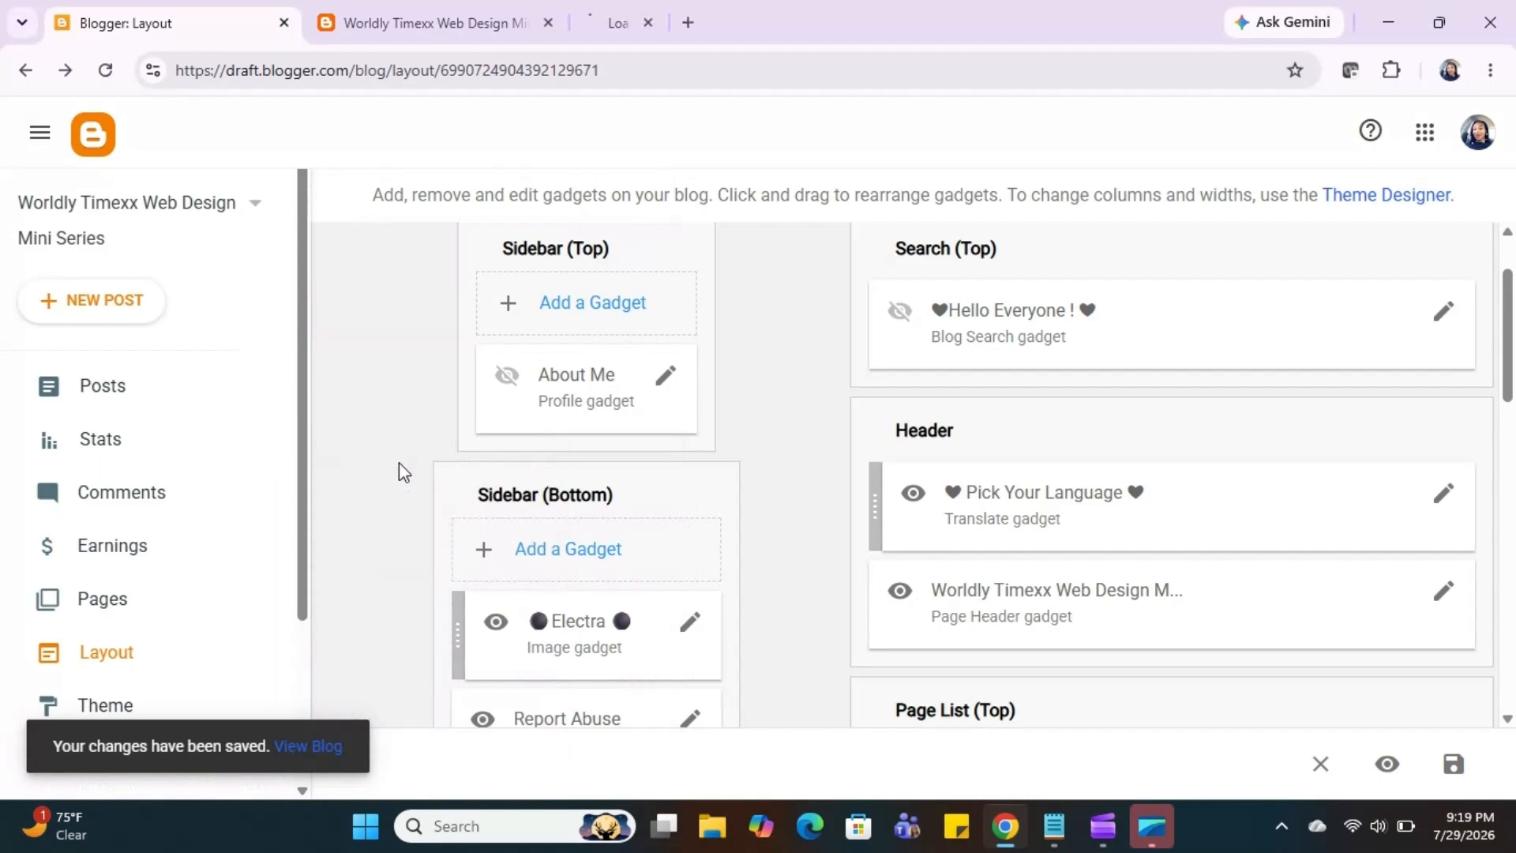
{"action": "left_click", "coordinate": [553, 19]}
{"action": "left_click", "coordinate": [444, 16]}
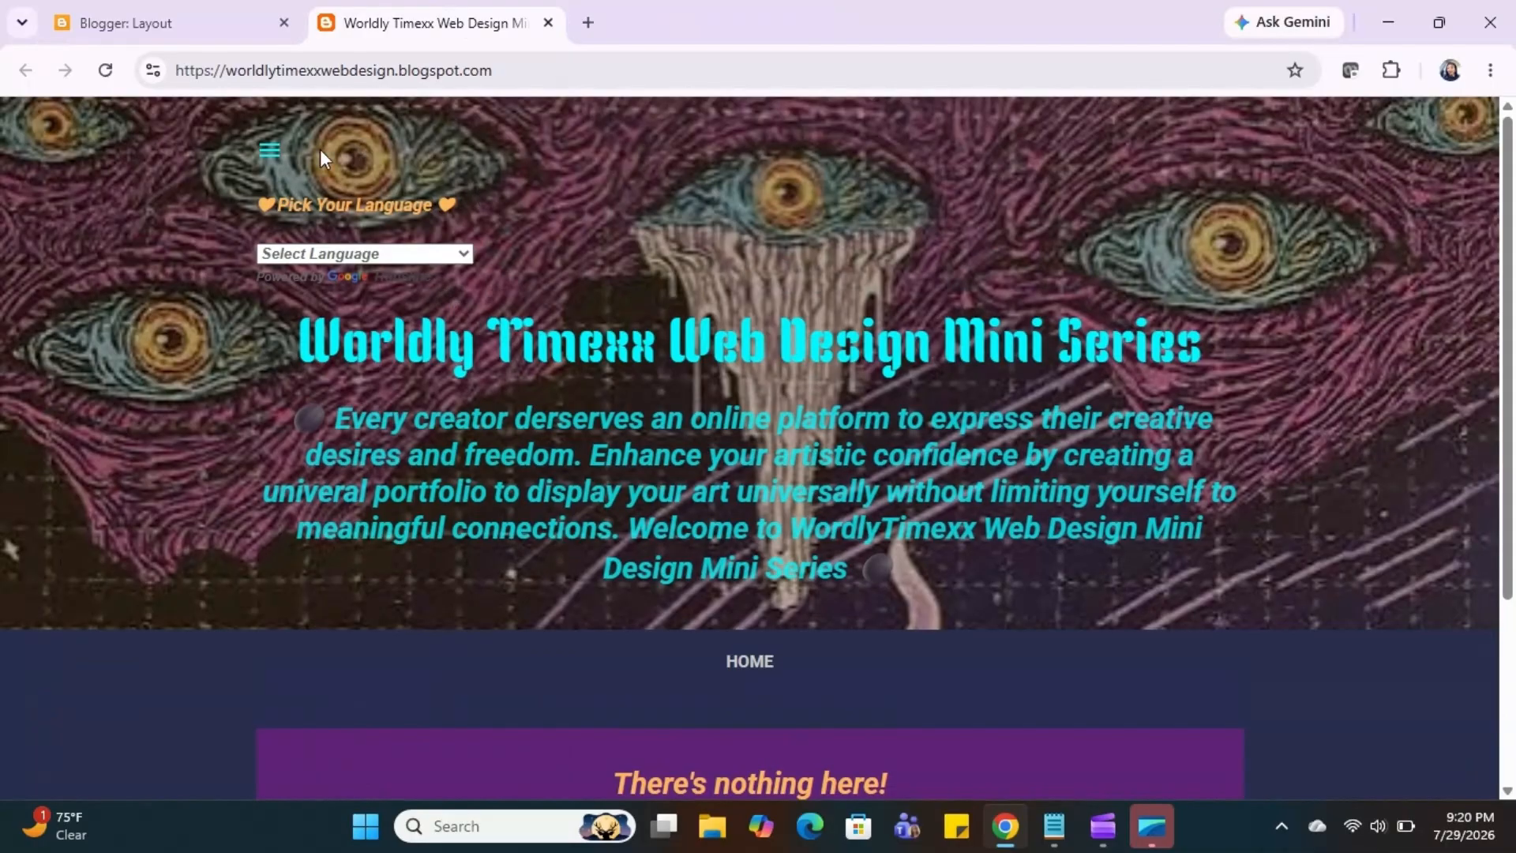
{"action": "left_click", "coordinate": [548, 23]}
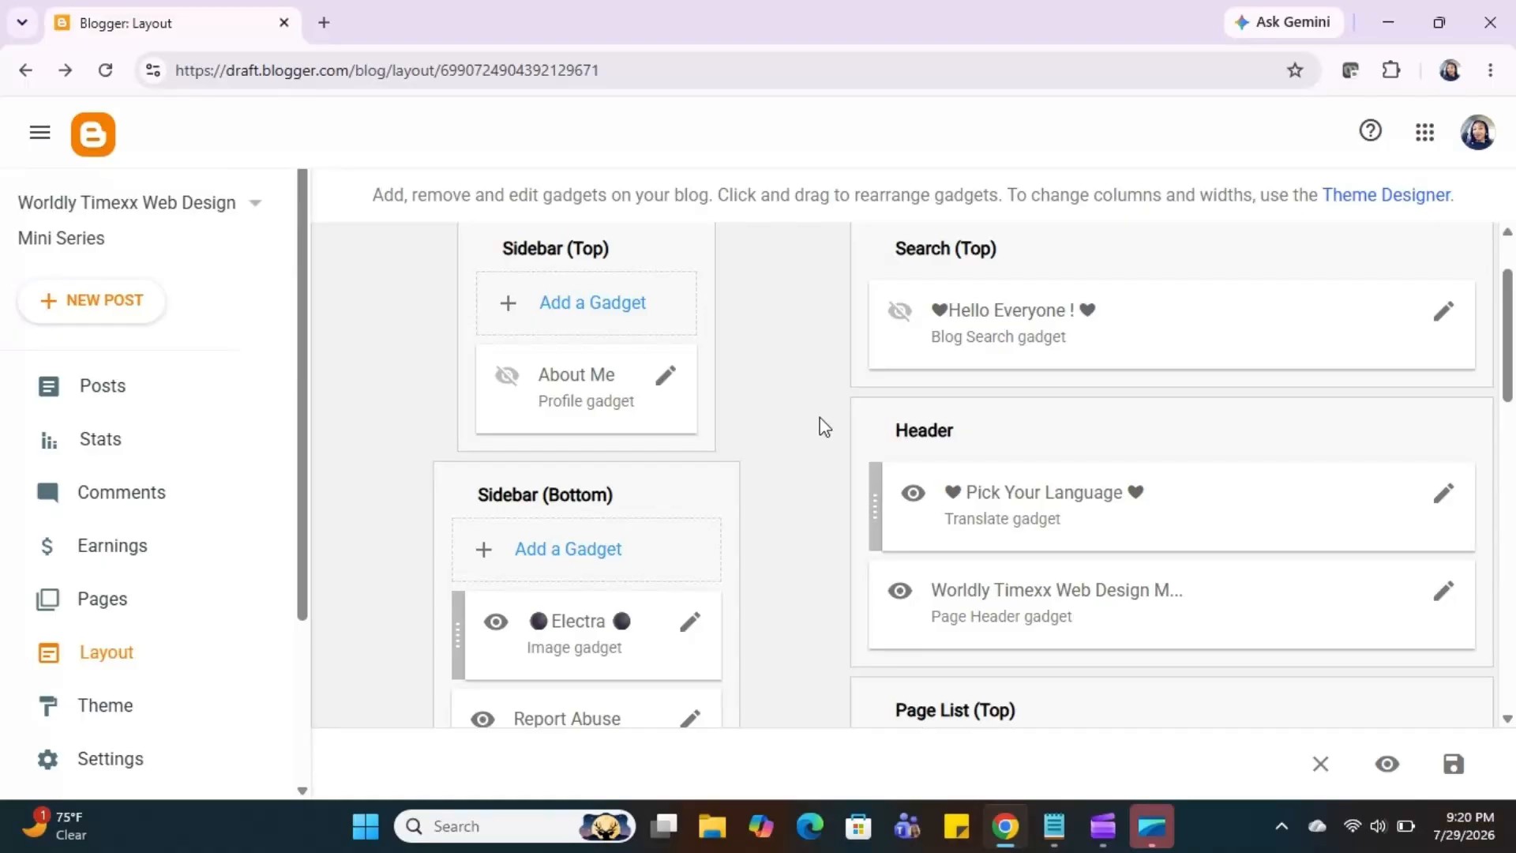
Step: Open the settings of the Featured Post gadget in the Page Body section
{"action": "scroll", "coordinate": [824, 427], "scroll_direction": "down", "scroll_amount": 5}
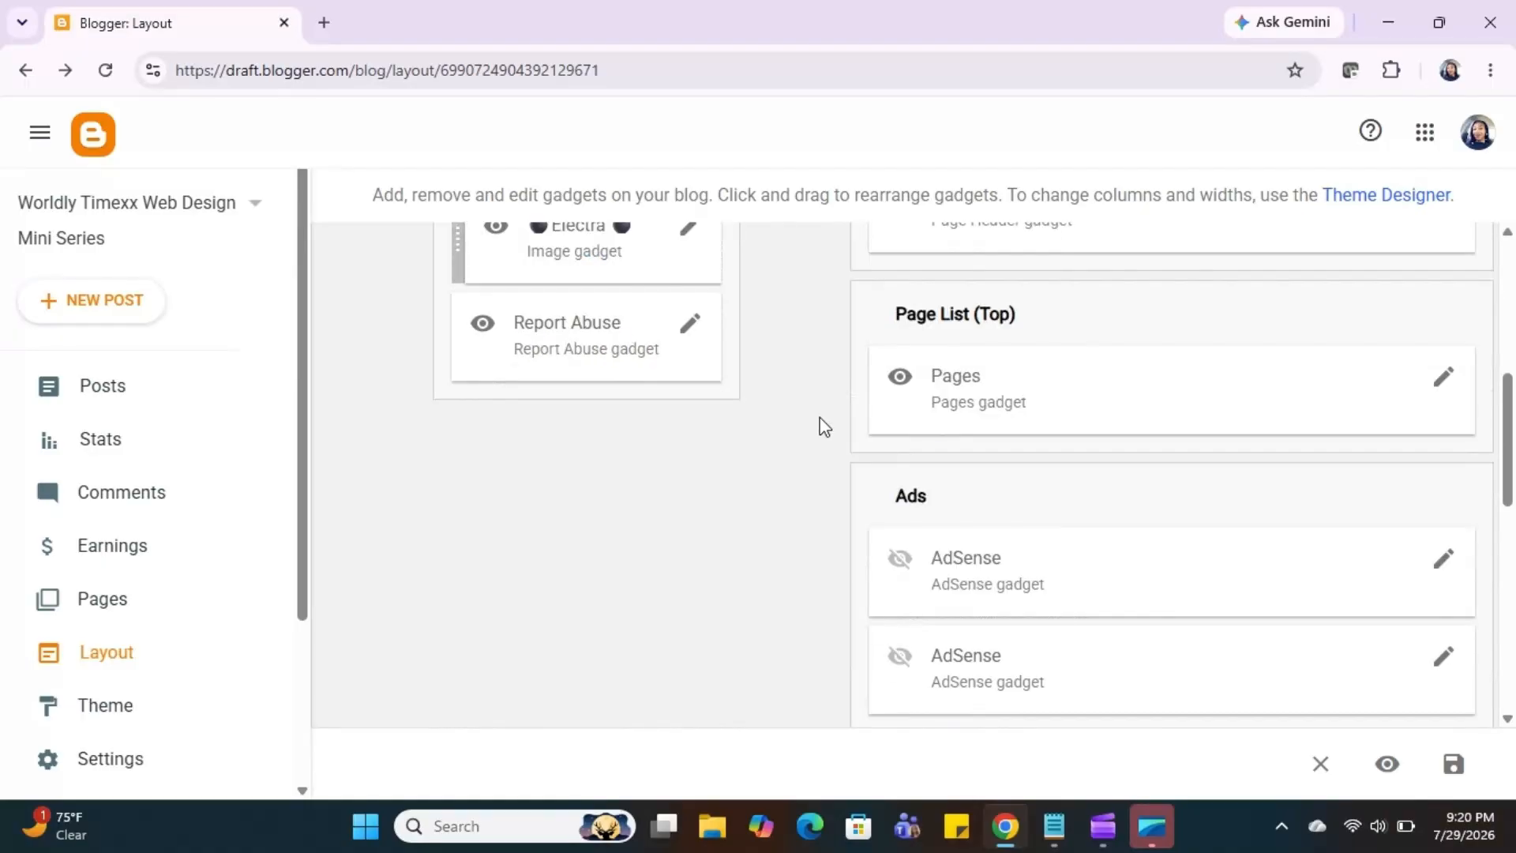
{"action": "scroll", "coordinate": [824, 427], "scroll_direction": "down", "scroll_amount": 2}
{"action": "scroll", "coordinate": [824, 427], "scroll_direction": "down", "scroll_amount": 1}
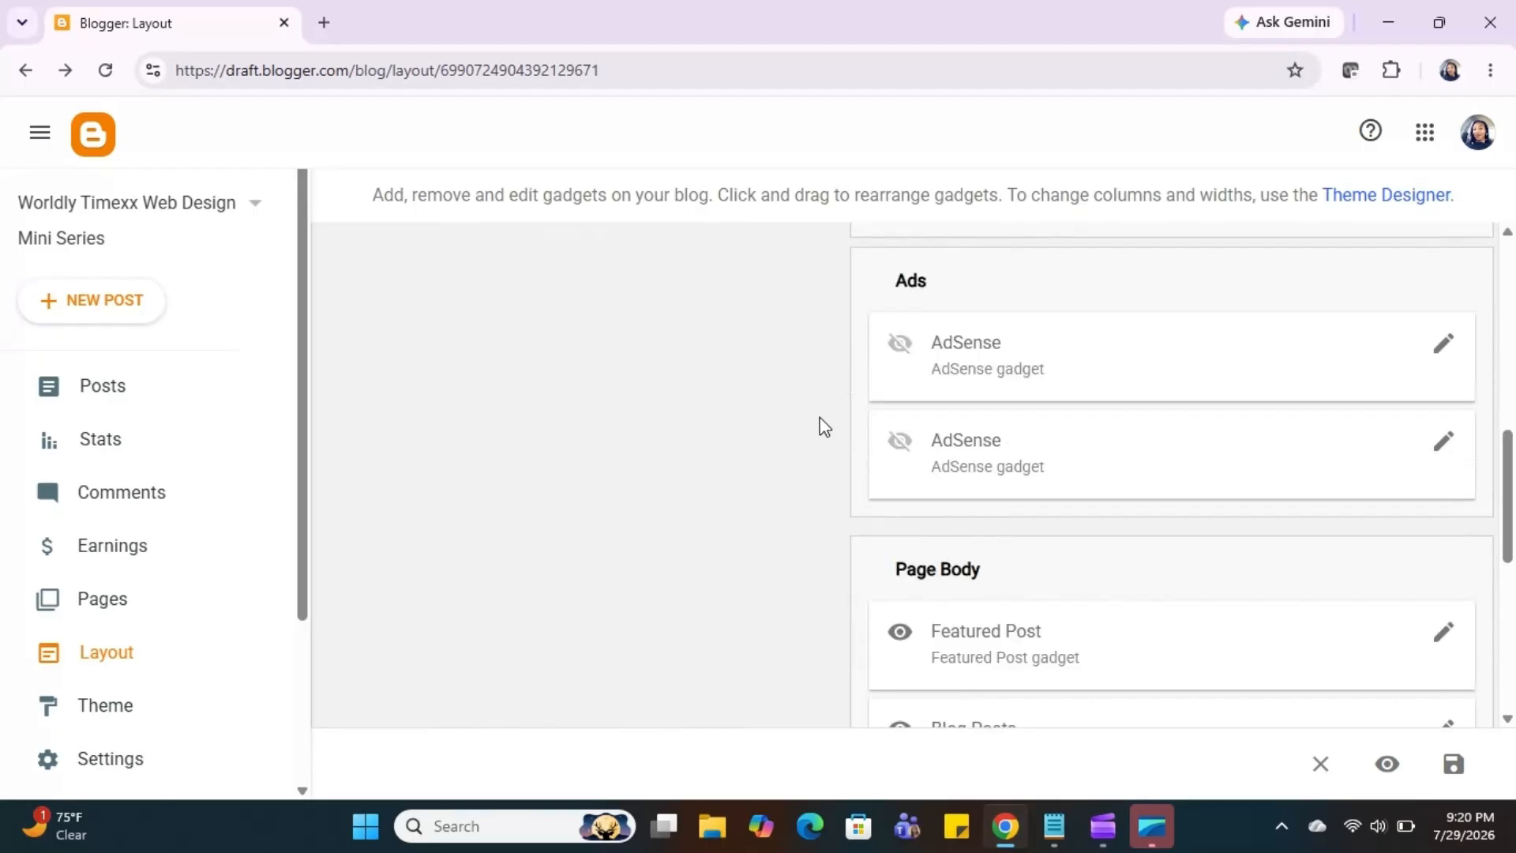
{"action": "scroll", "coordinate": [824, 427], "scroll_direction": "down", "scroll_amount": 2}
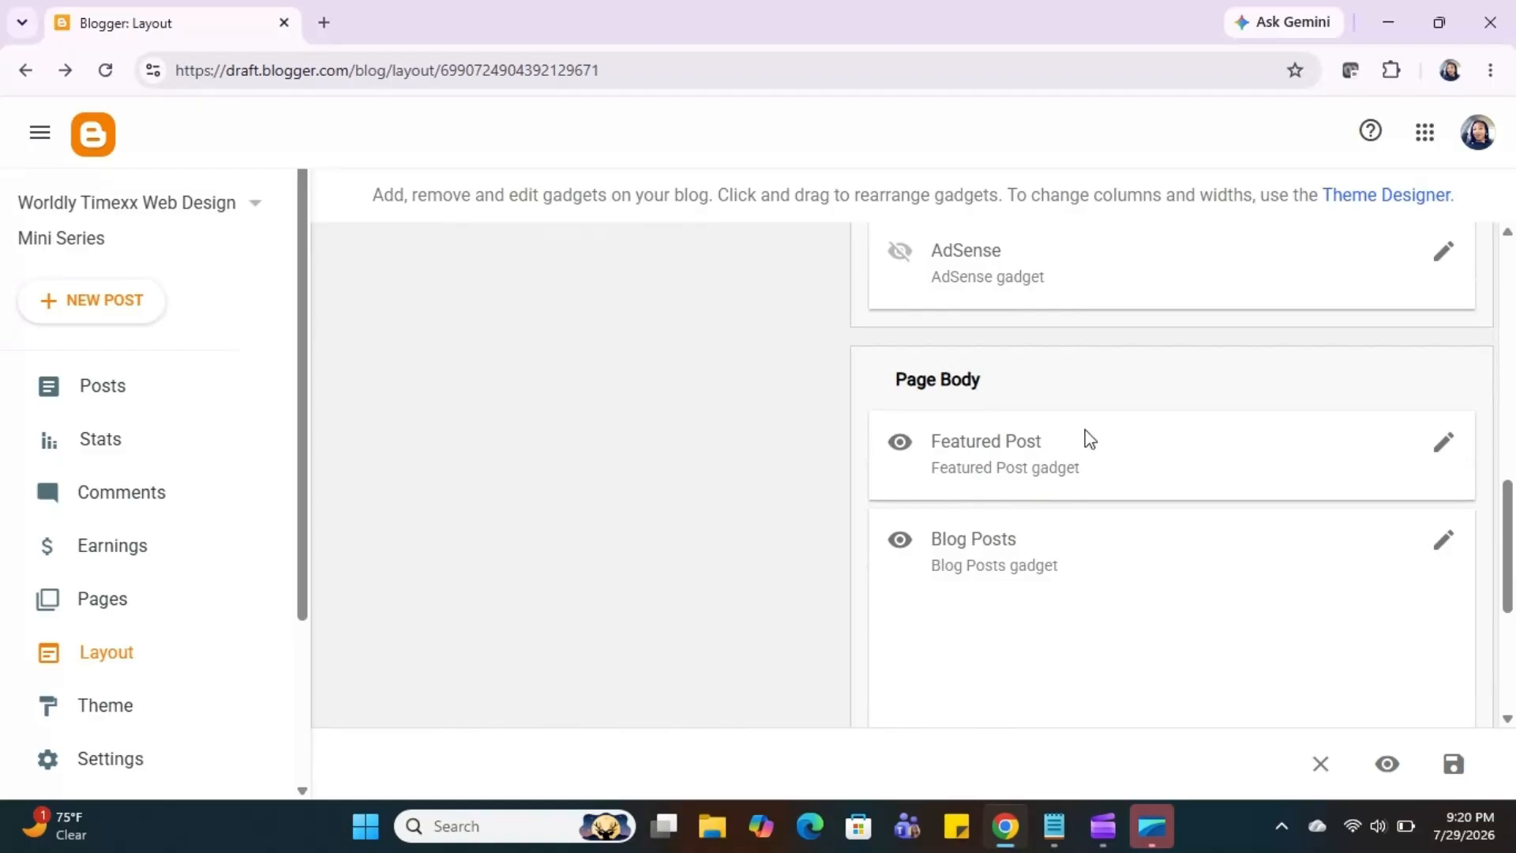
{"action": "left_click", "coordinate": [1442, 444]}
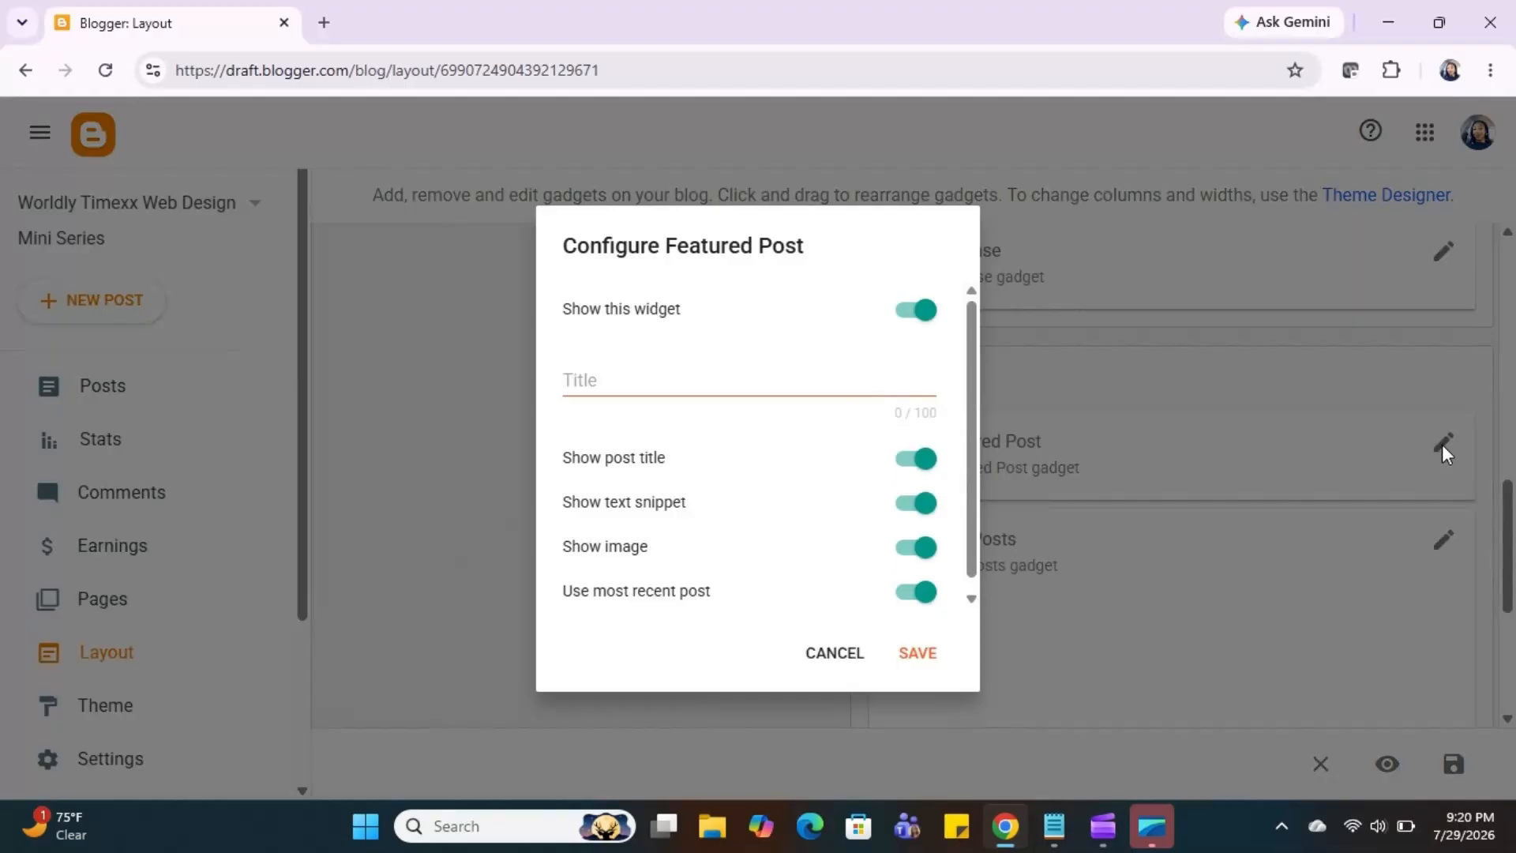
Step: Copy the "Weekly Spotlight" line with its sparkle emojis from the Notepad notes, paste it as the Featured Post title, and save the gadget
{"action": "left_click", "coordinate": [1054, 835]}
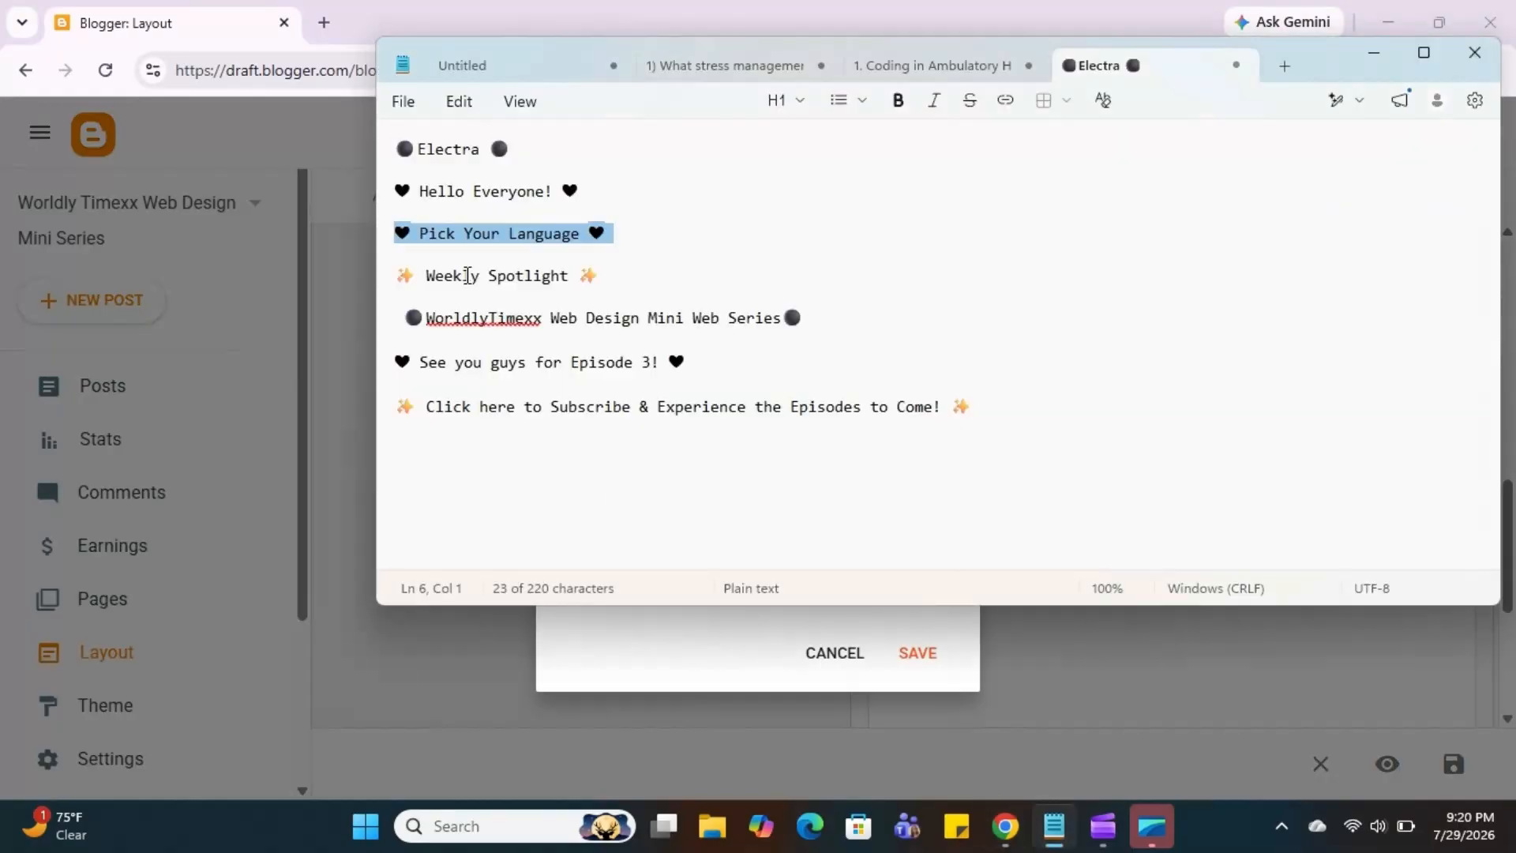
{"action": "triple_click", "coordinate": [468, 276]}
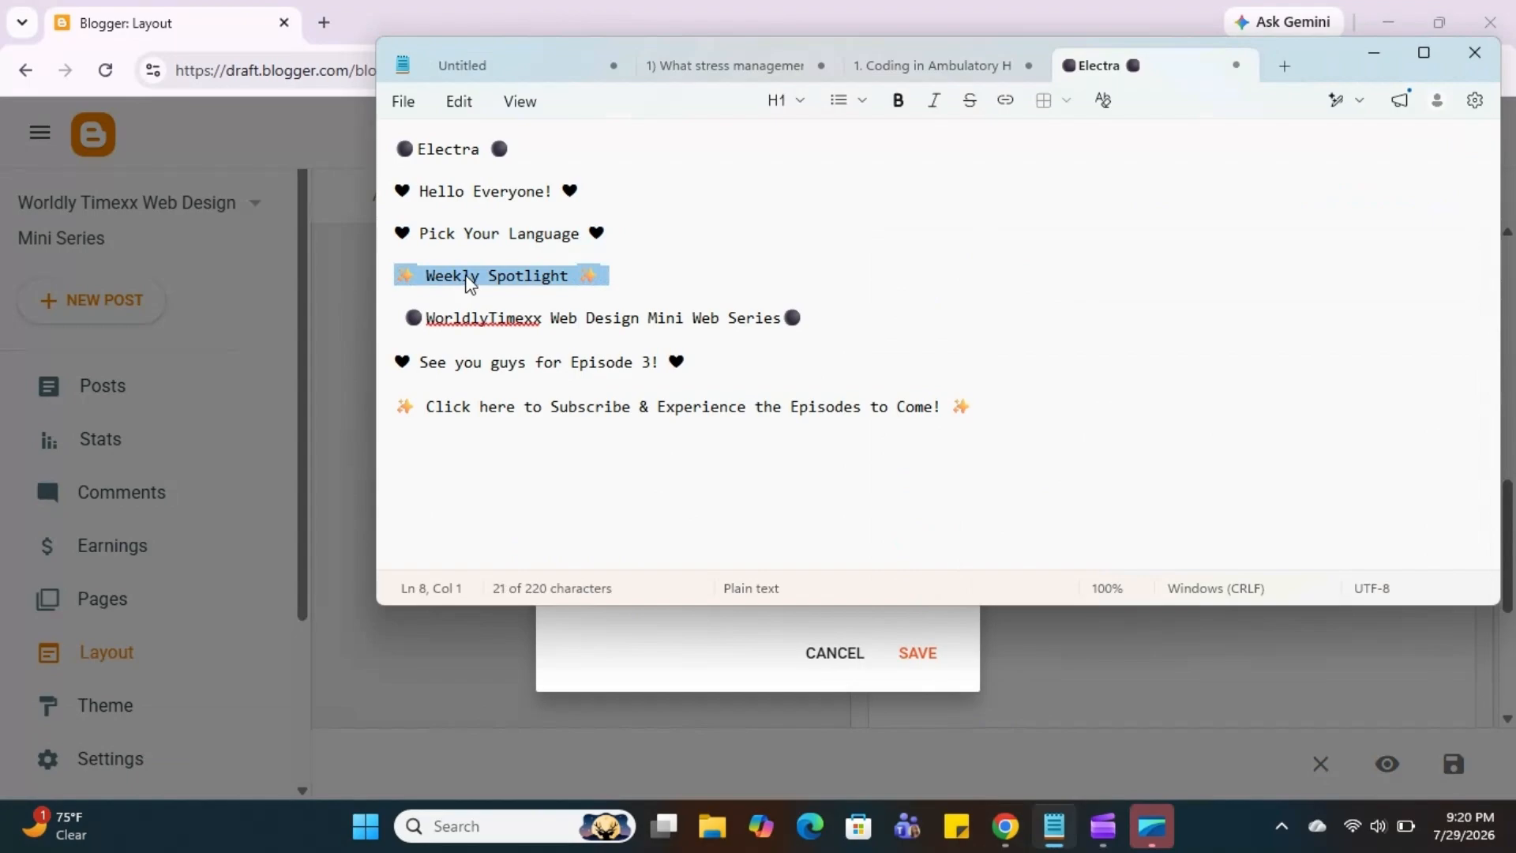
{"action": "right_click", "coordinate": [470, 282]}
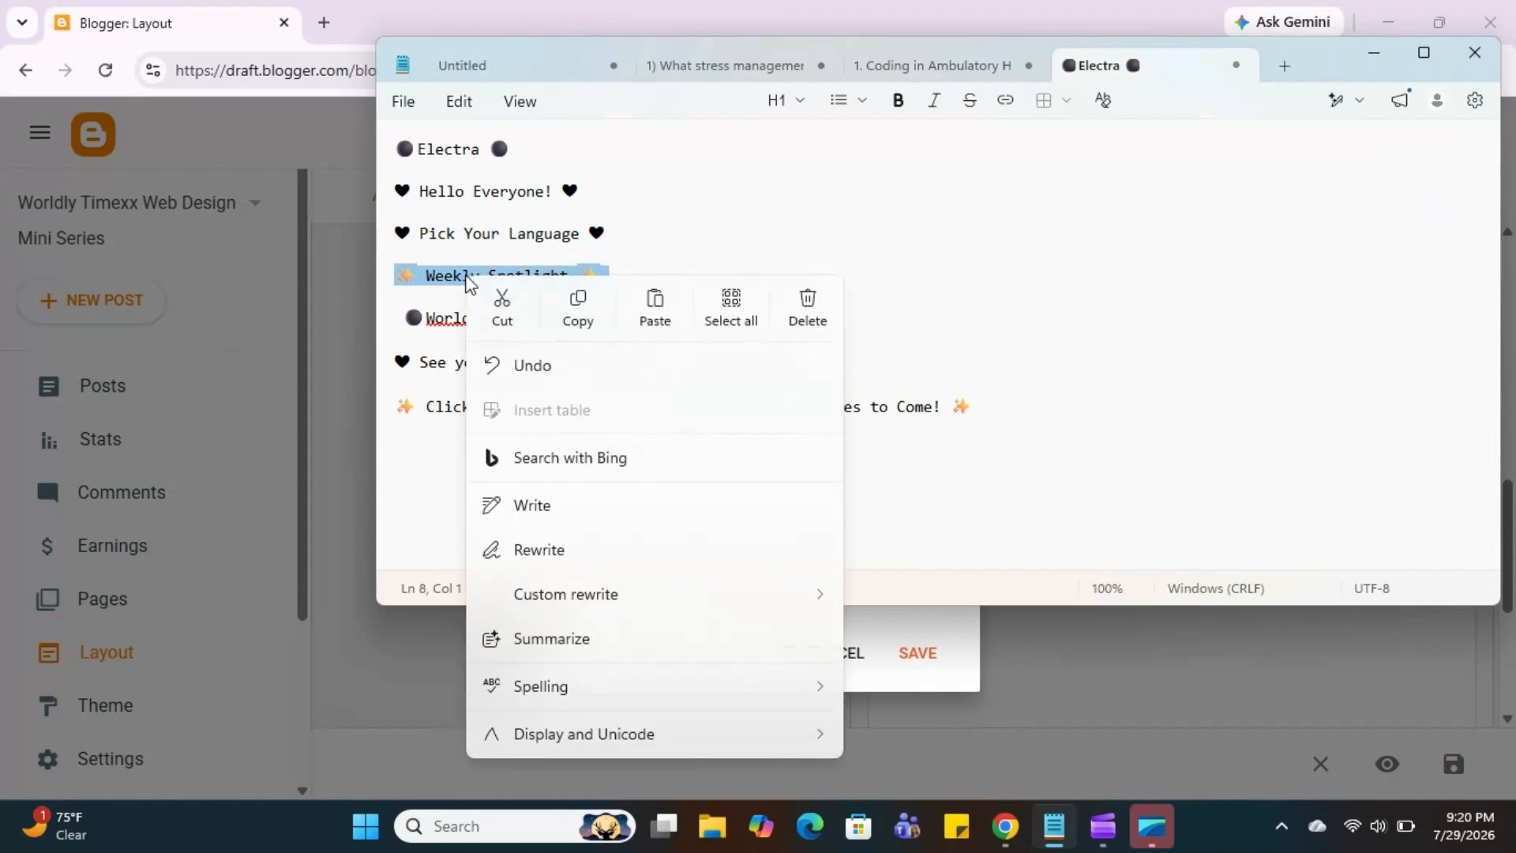
{"action": "left_click", "coordinate": [577, 310]}
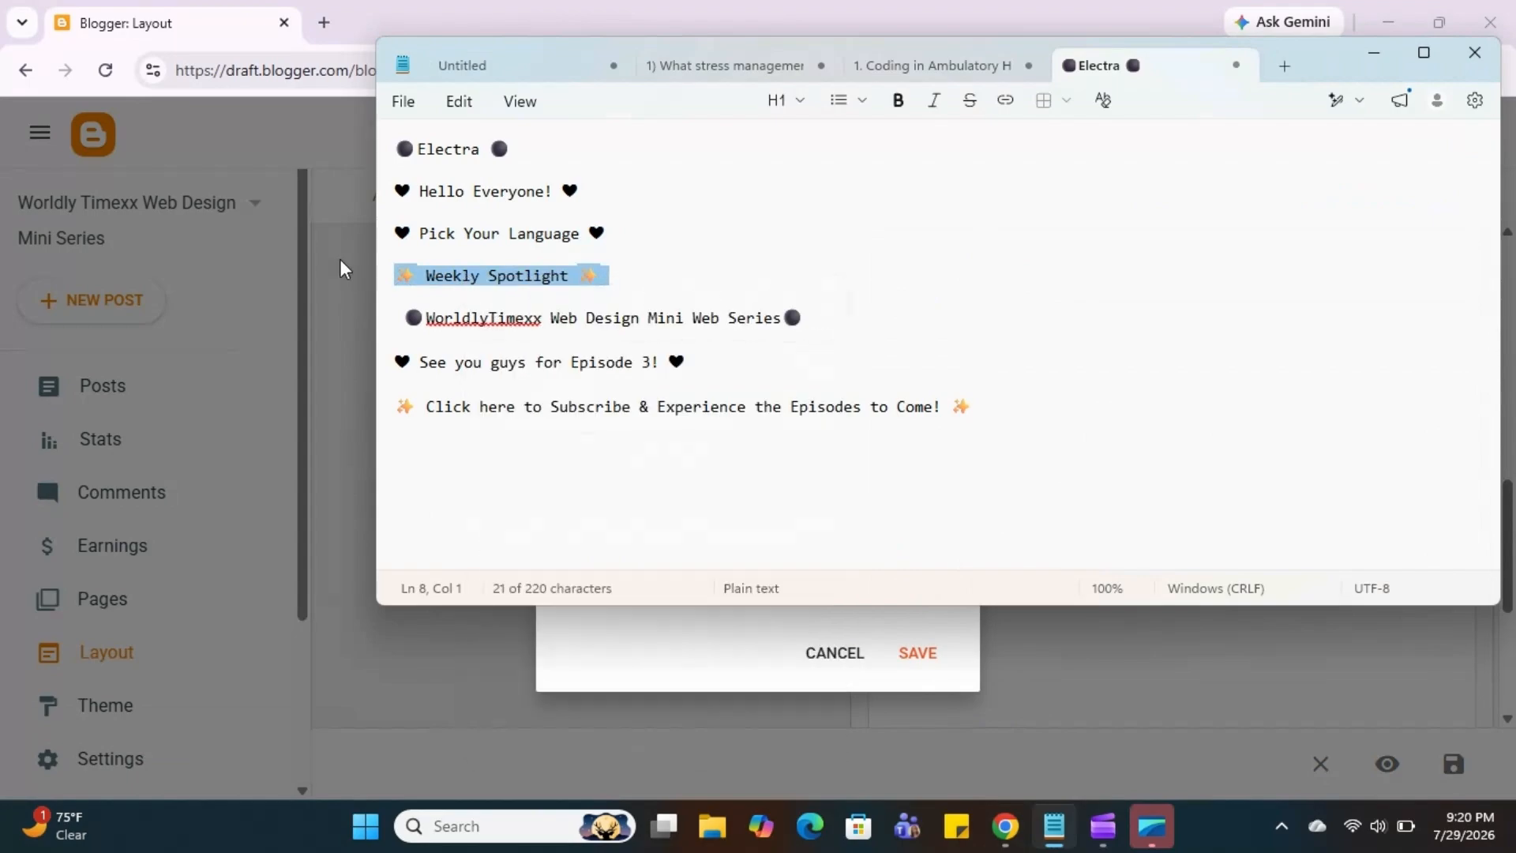
{"action": "left_click", "coordinate": [341, 269]}
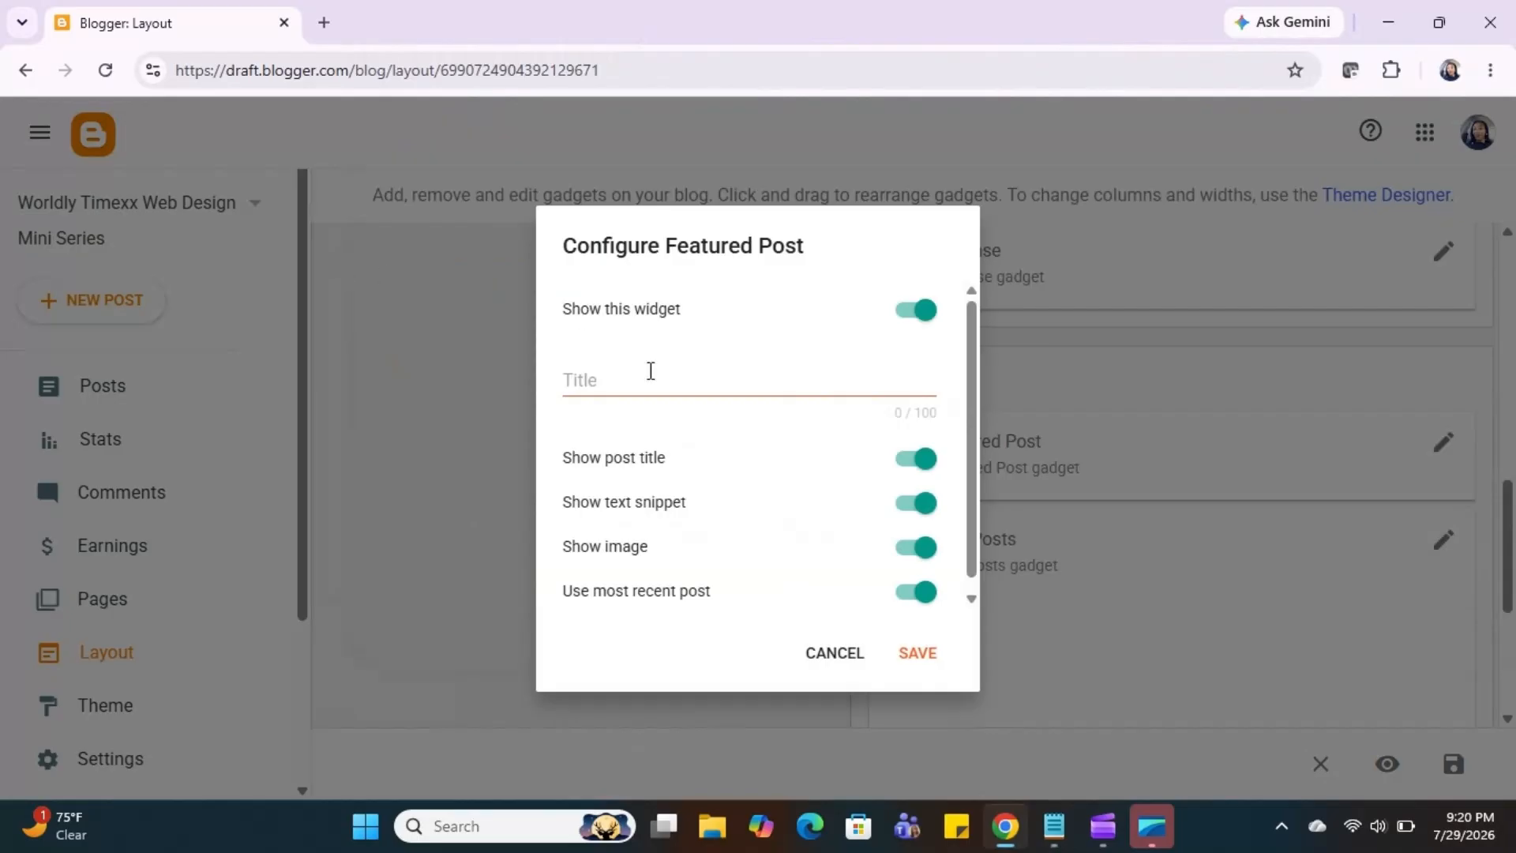
{"action": "left_click", "coordinate": [650, 375]}
{"action": "right_click", "coordinate": [652, 379]}
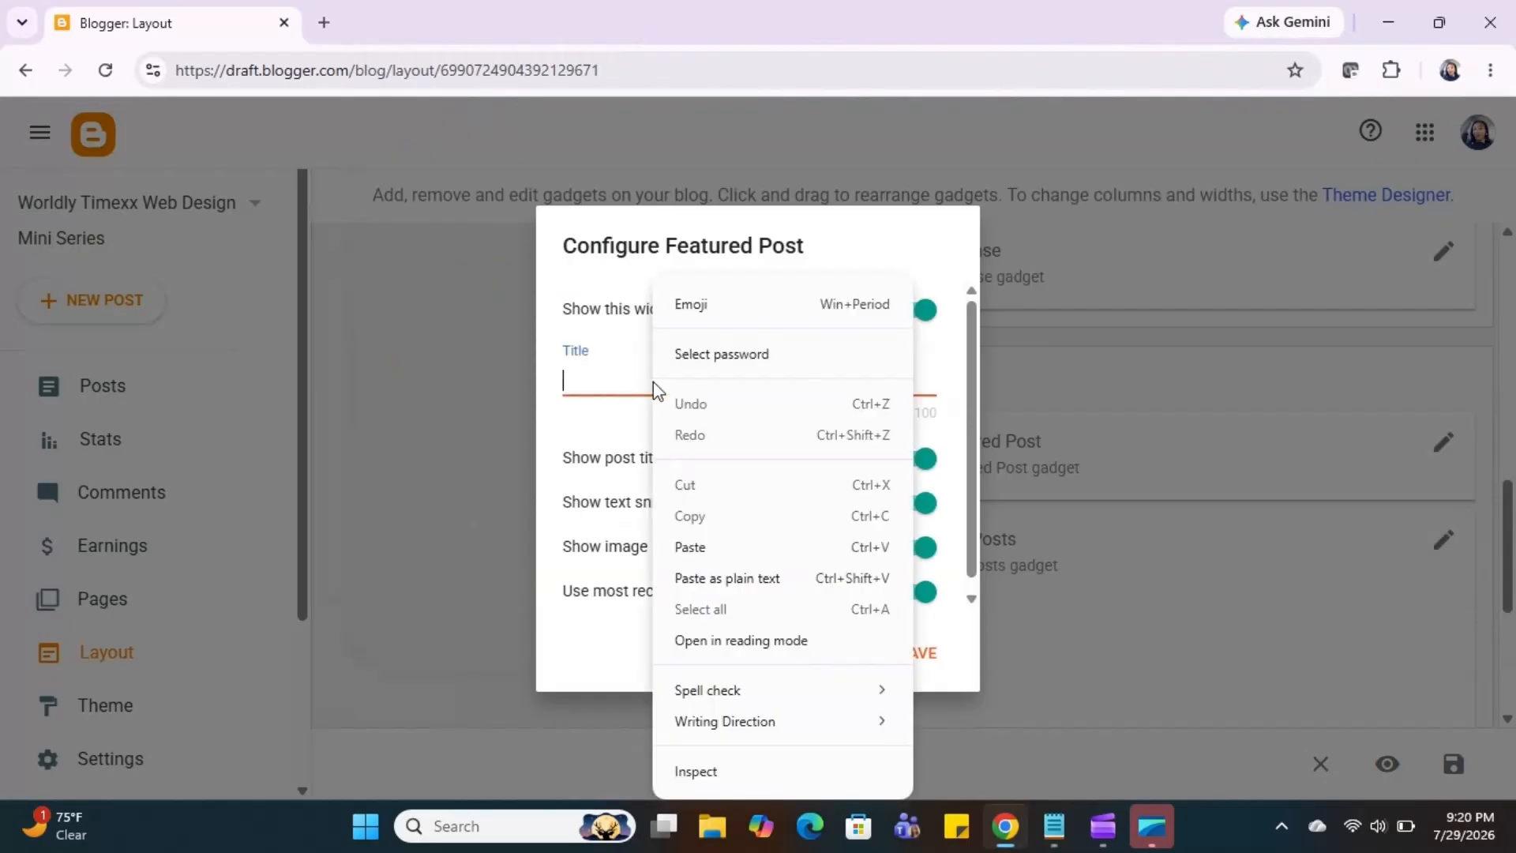
{"action": "left_click", "coordinate": [689, 548]}
{"action": "left_click", "coordinate": [926, 660]}
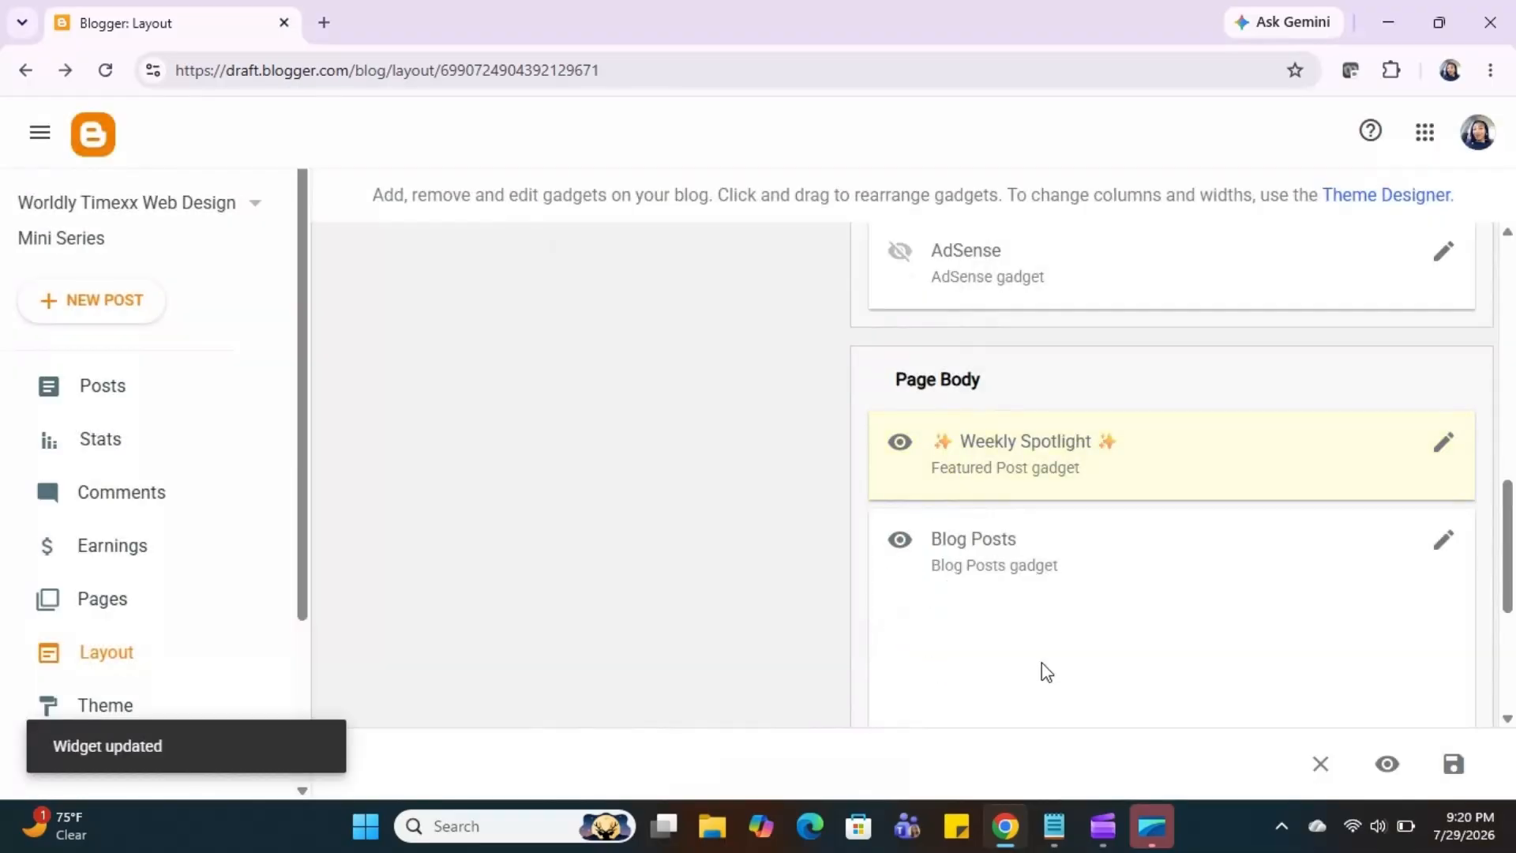
Step: Save the blog layout and preview the blog with the Weekly Spotlight section
{"action": "left_click", "coordinate": [1456, 764]}
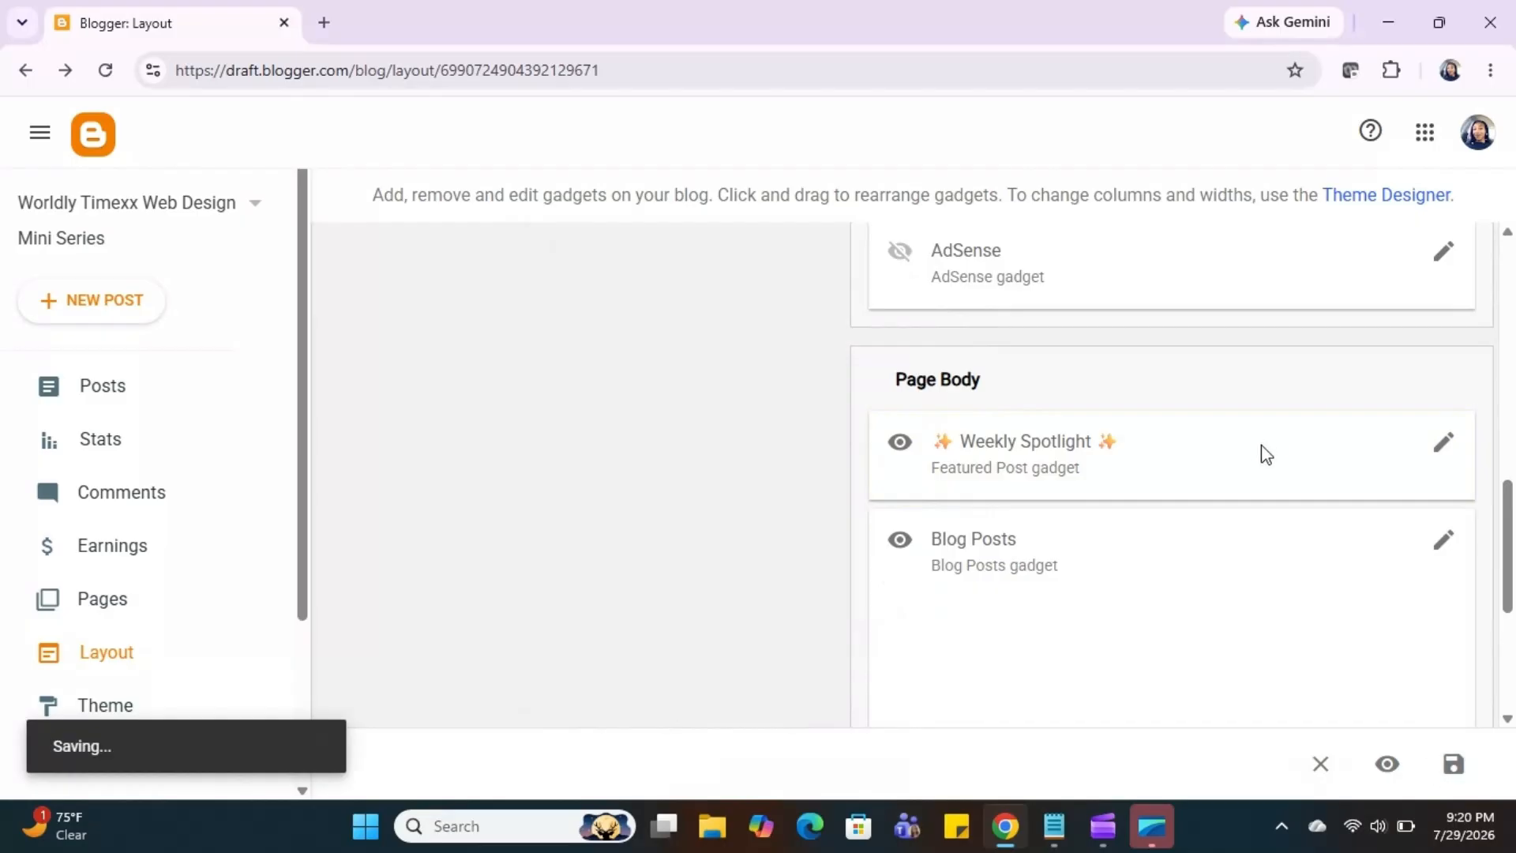
{"action": "left_click", "coordinate": [1391, 763]}
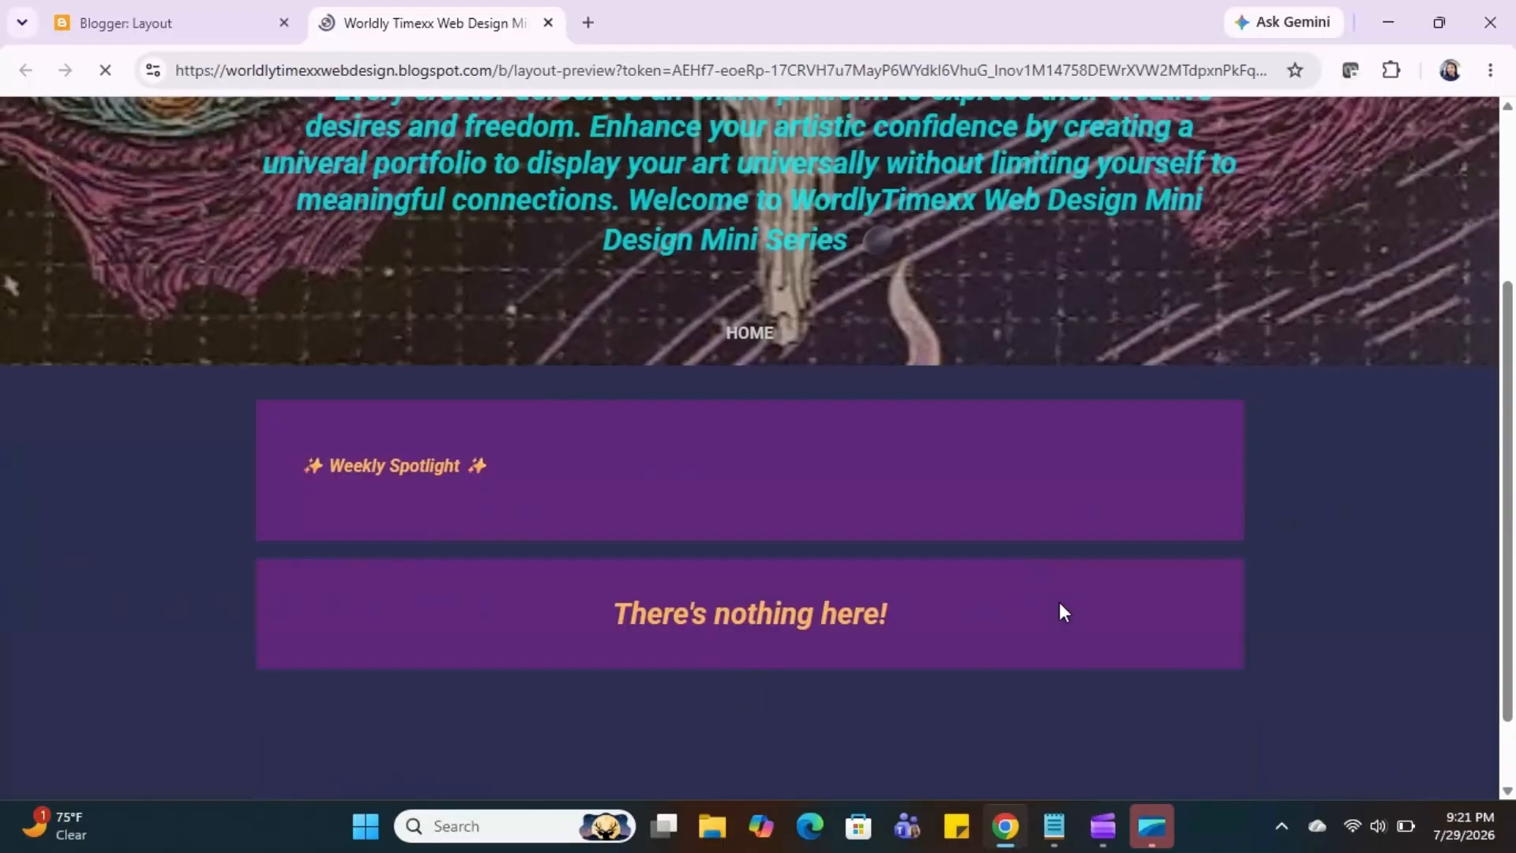
Step: Finish checking the blog preview, close it, and open the settings of the Attribution gadget in the Footer section
{"action": "scroll", "coordinate": [1058, 602], "scroll_direction": "down", "scroll_amount": 3}
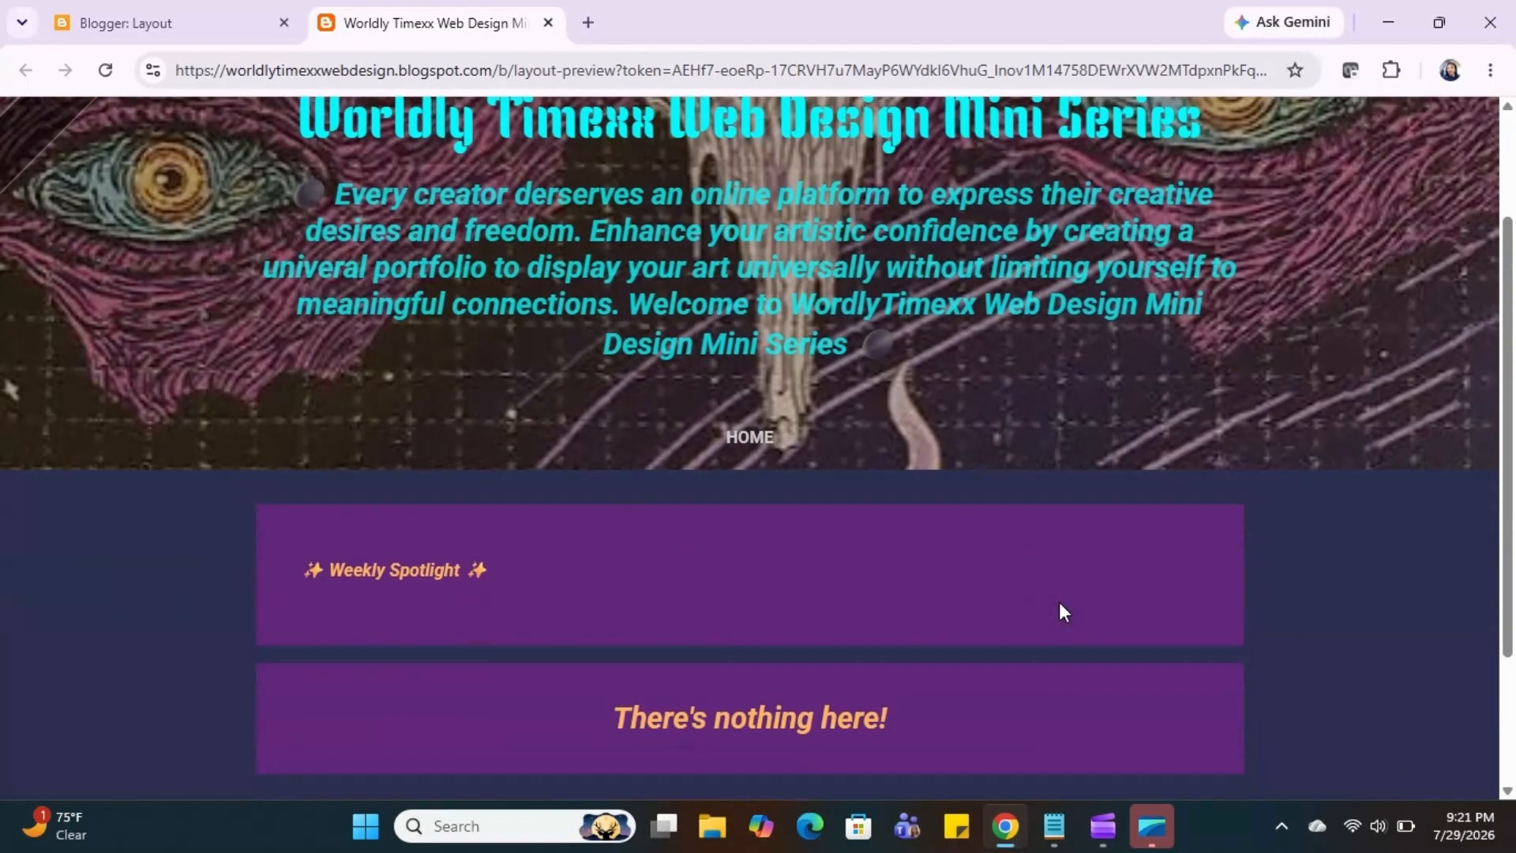
{"action": "left_click", "coordinate": [548, 23]}
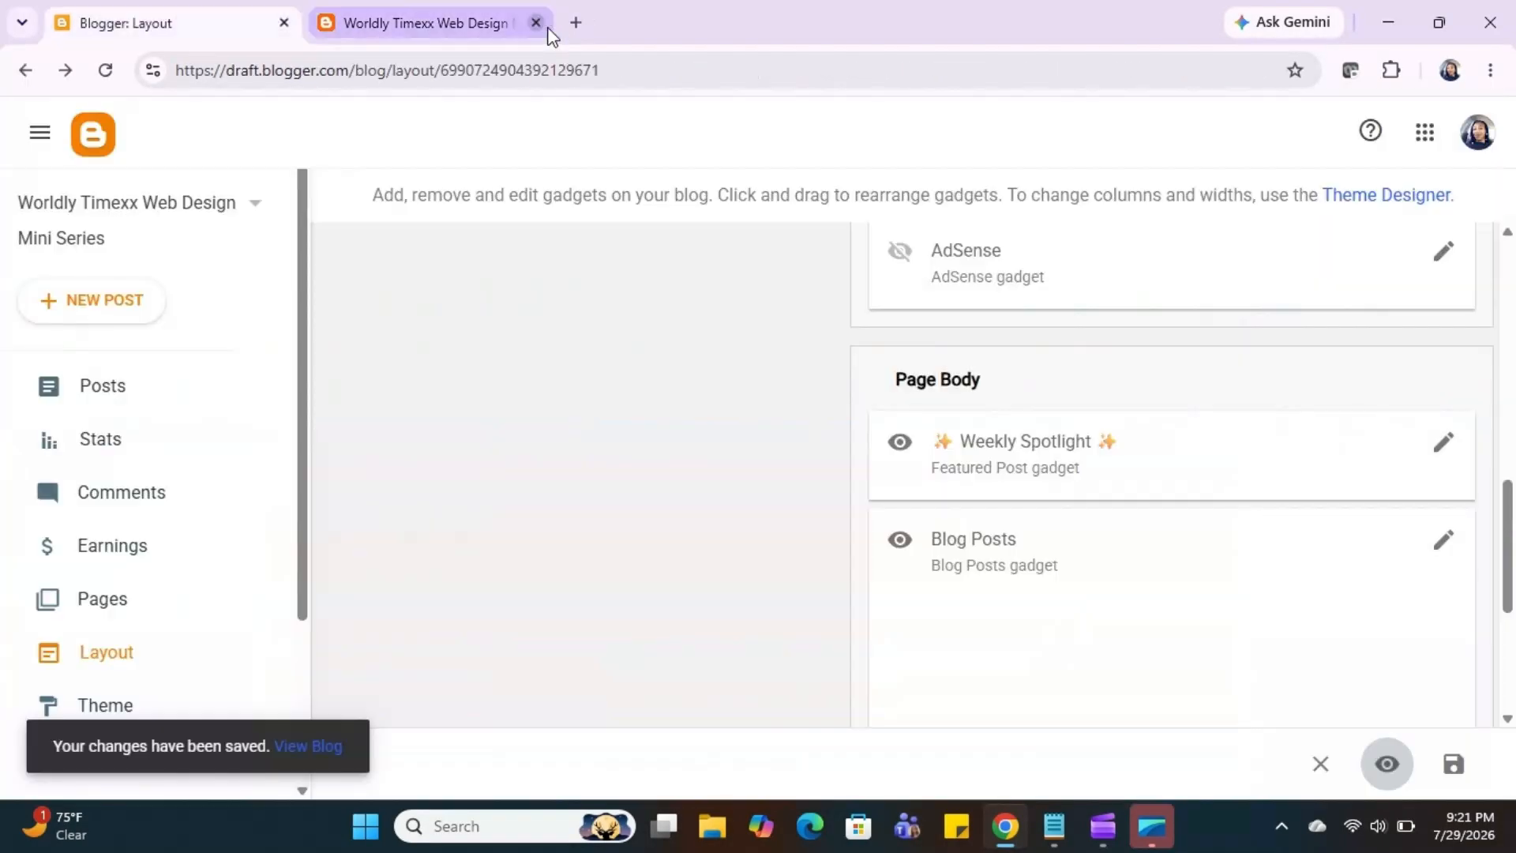
{"action": "scroll", "coordinate": [936, 447], "scroll_direction": "down", "scroll_amount": 3}
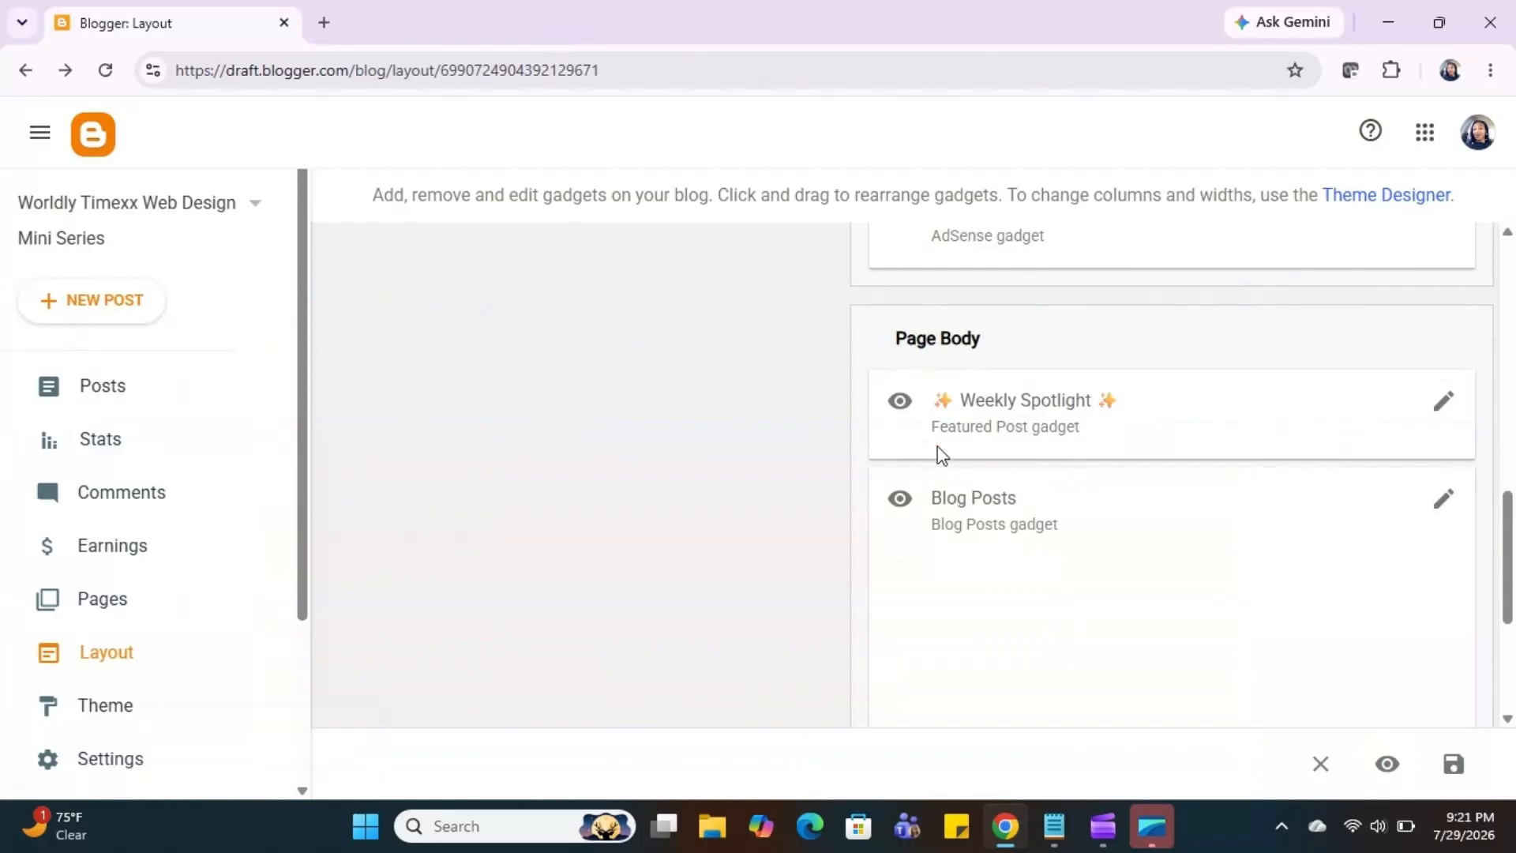
{"action": "scroll", "coordinate": [937, 447], "scroll_direction": "down", "scroll_amount": 1}
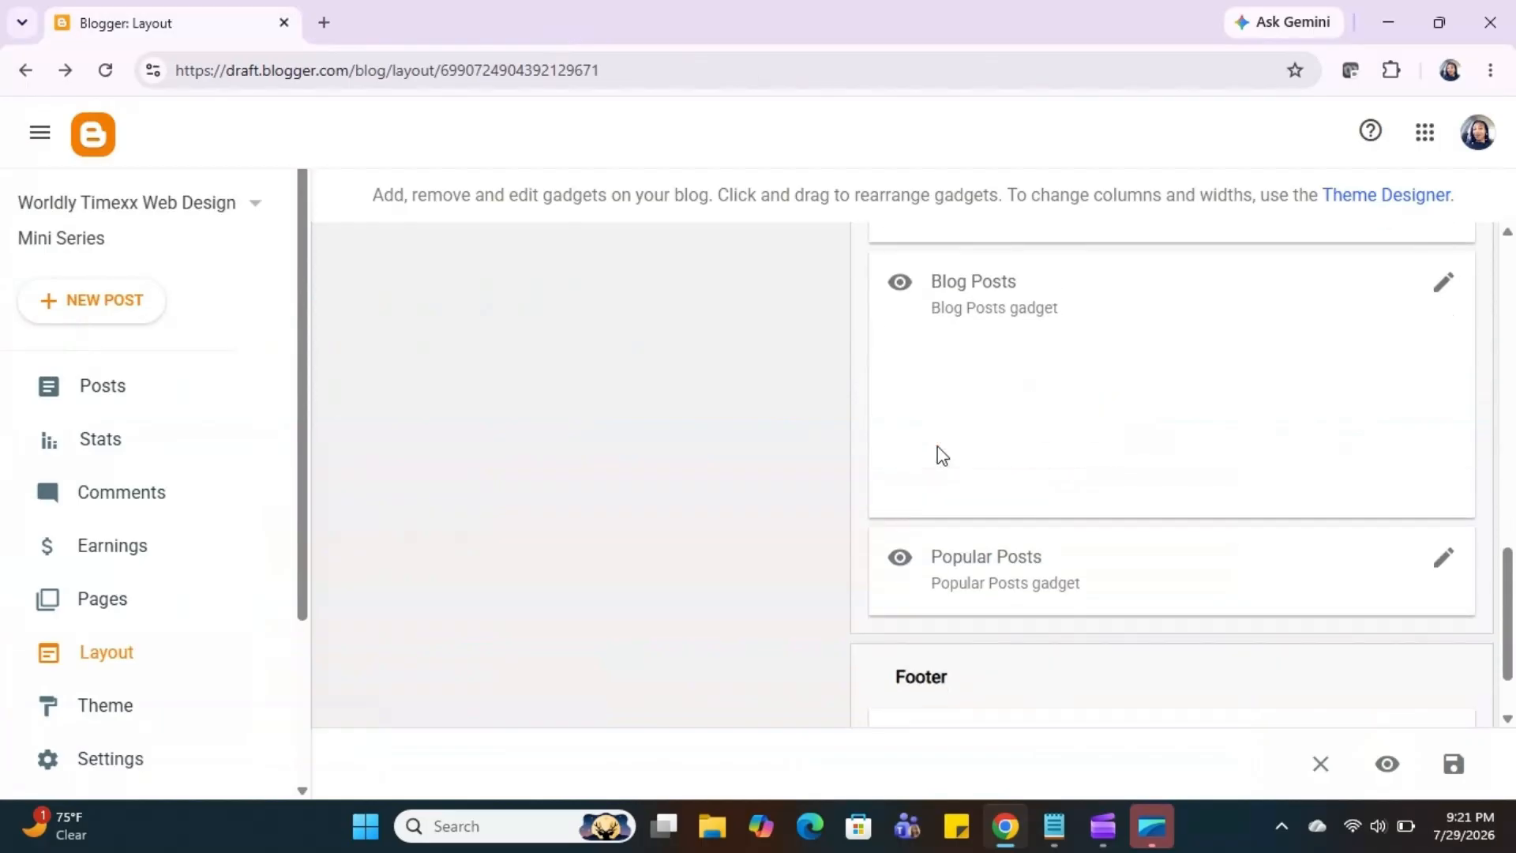
{"action": "scroll", "coordinate": [936, 447], "scroll_direction": "down", "scroll_amount": 1}
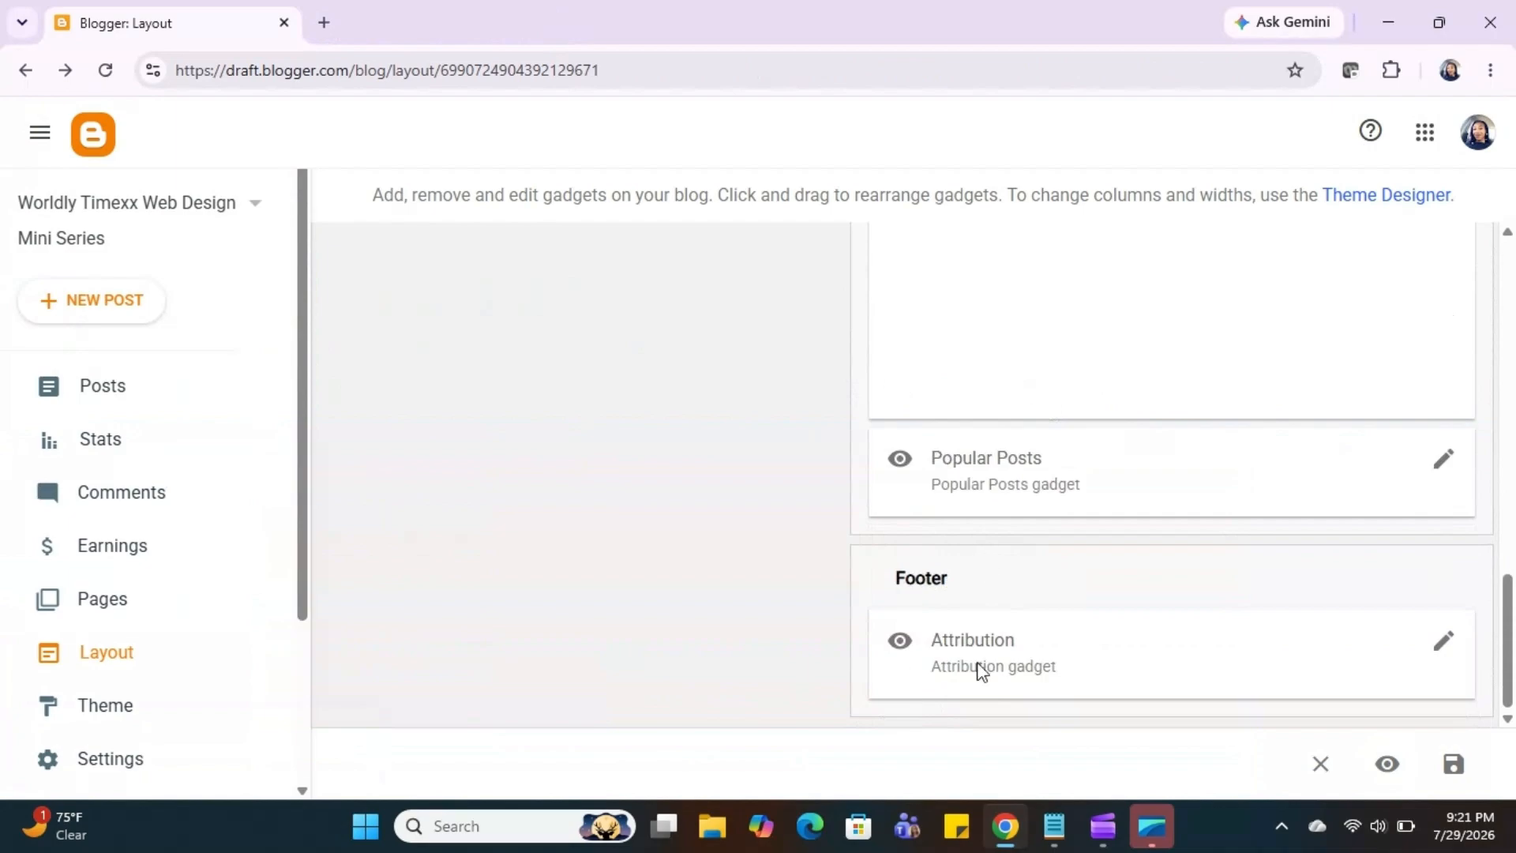
{"action": "left_click", "coordinate": [1450, 655]}
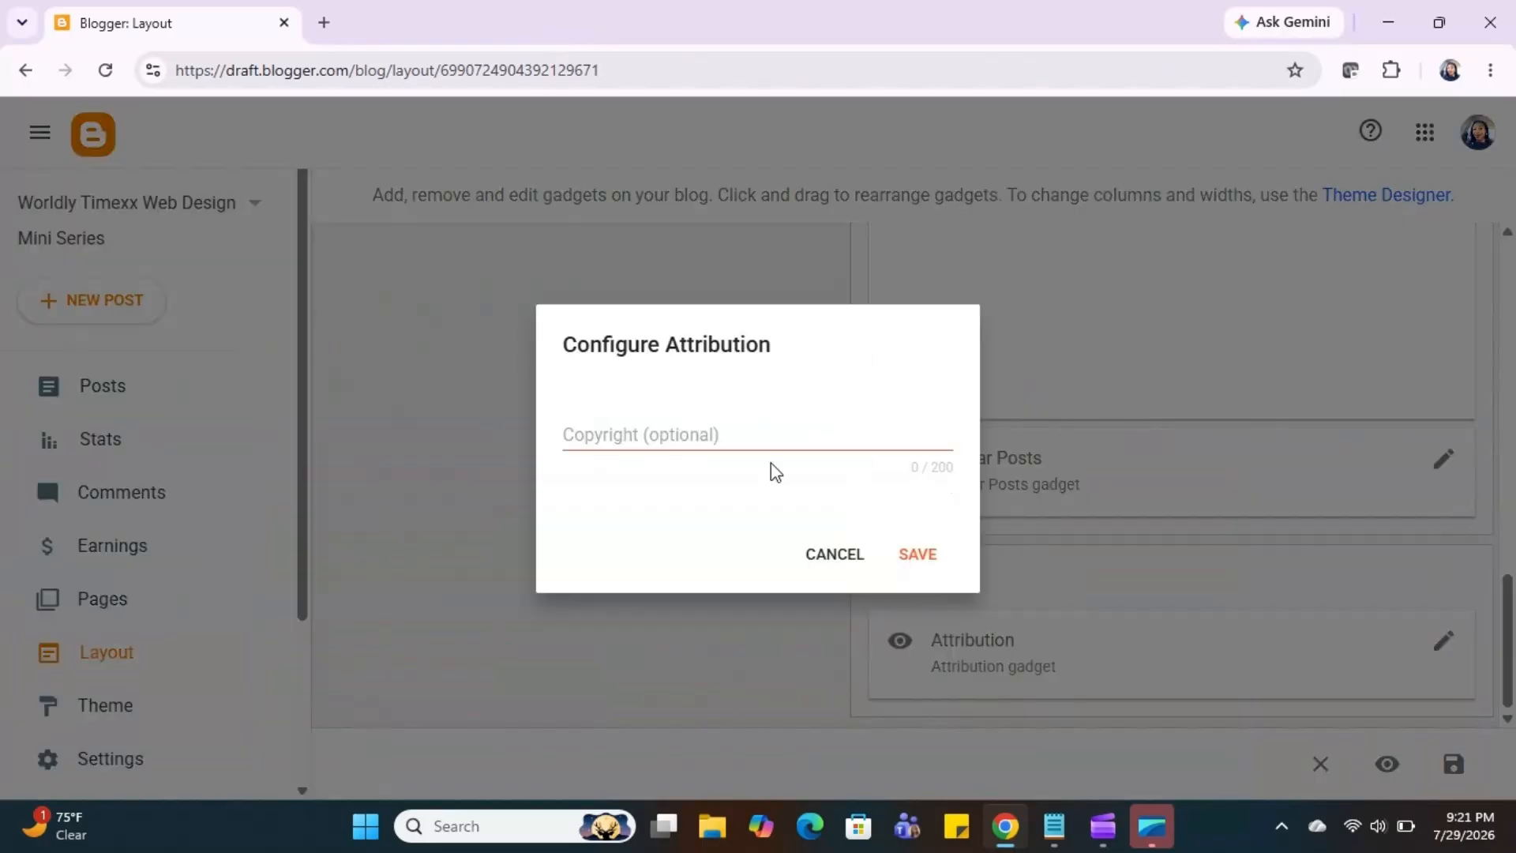
Step: Copy the "WorldlyTimexx Web Design Mini Web Series" line with its moon emojis from the Notepad notes, paste it as the Attribution copyright, and save the gadget
{"action": "left_click", "coordinate": [1066, 825]}
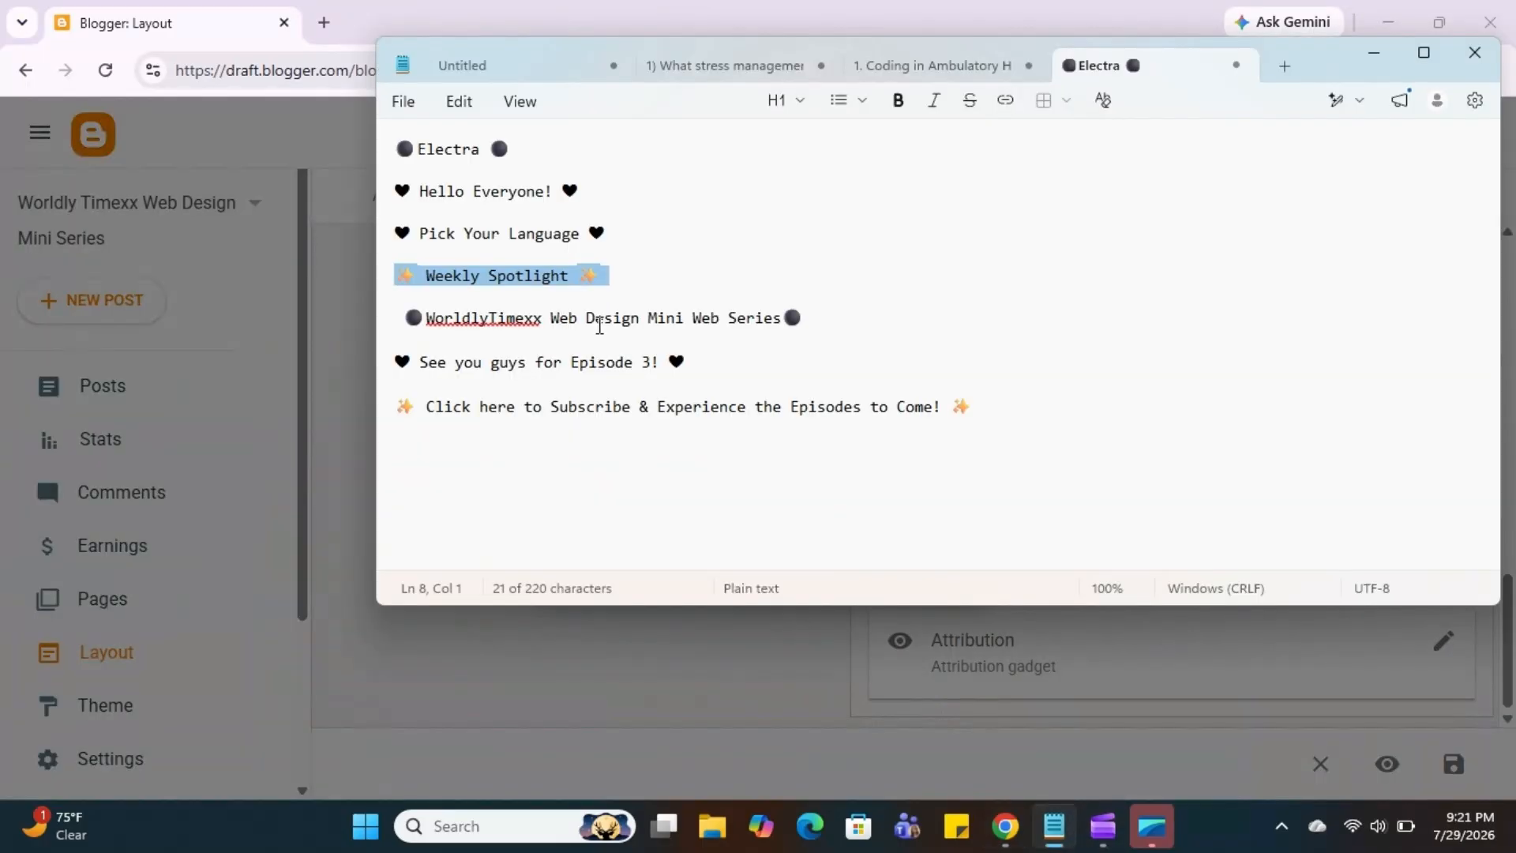
{"action": "triple_click", "coordinate": [600, 326]}
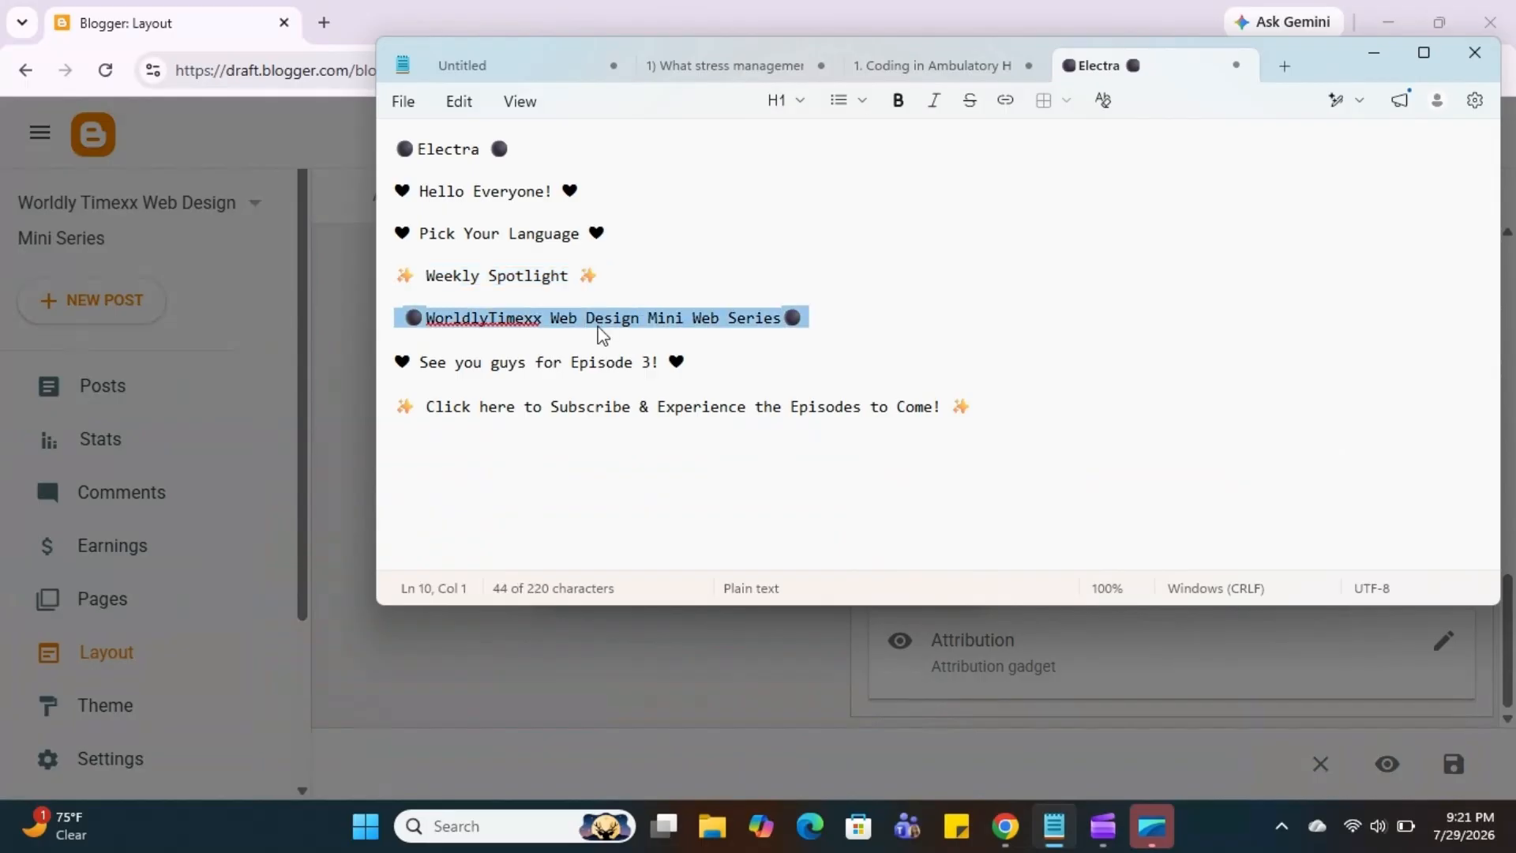
{"action": "right_click", "coordinate": [602, 332]}
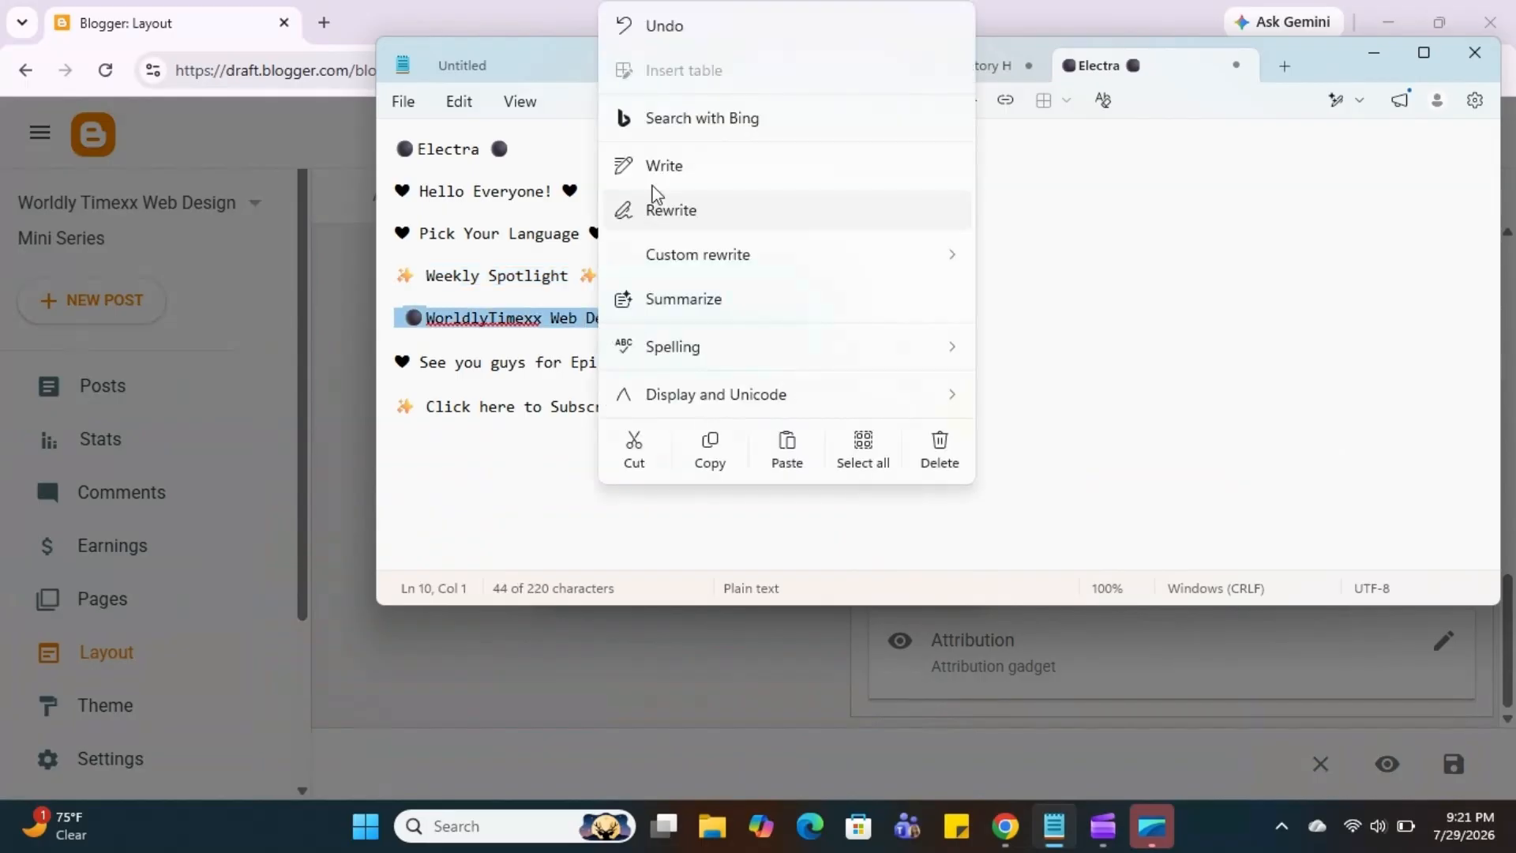
{"action": "left_click", "coordinate": [708, 437]}
{"action": "left_click", "coordinate": [694, 669]}
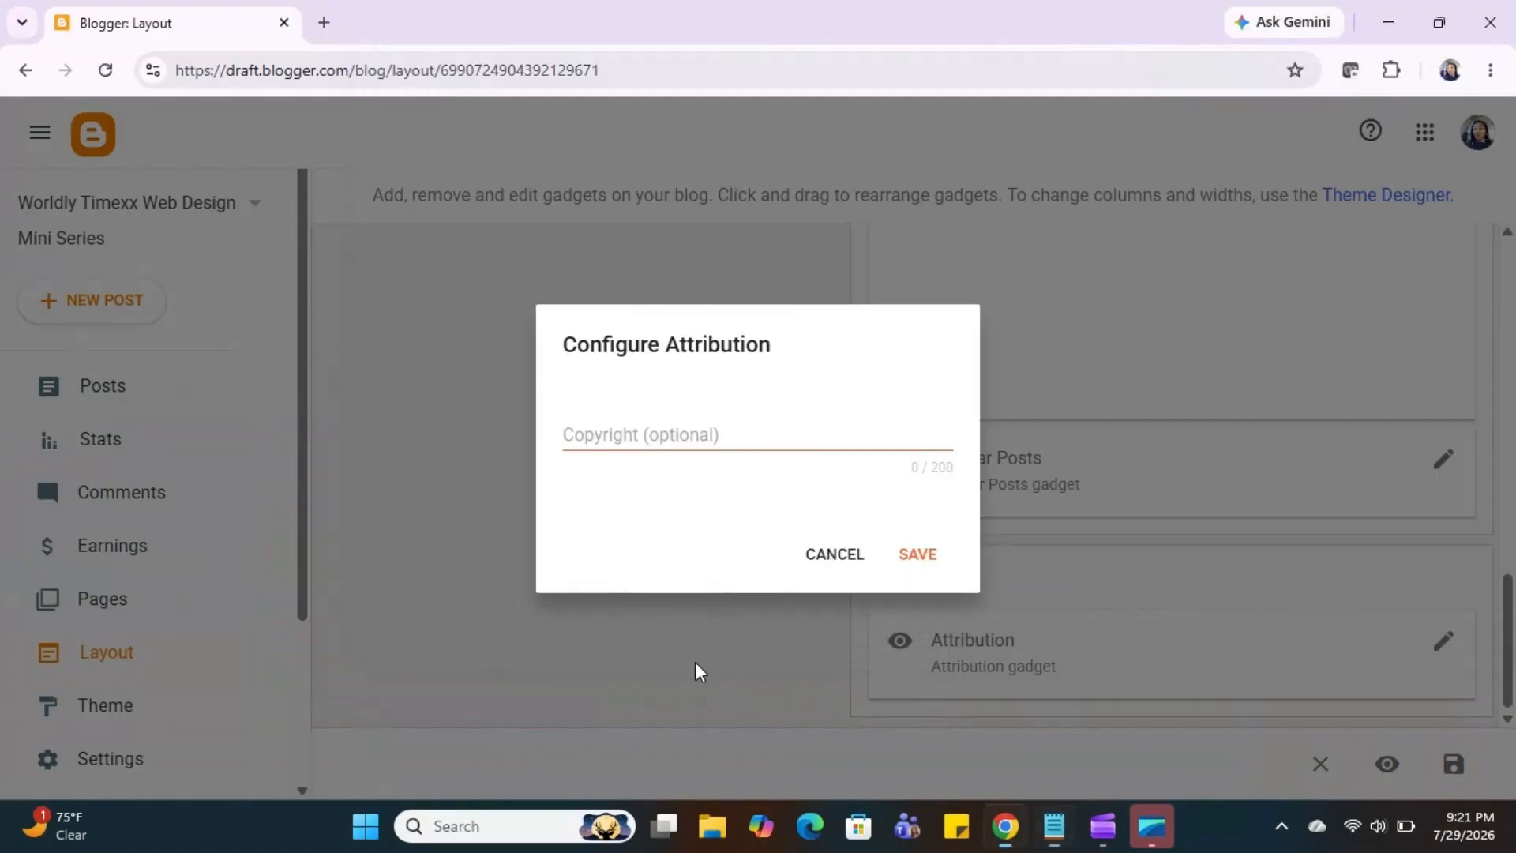
{"action": "left_click", "coordinate": [675, 436]}
{"action": "right_click", "coordinate": [675, 435]}
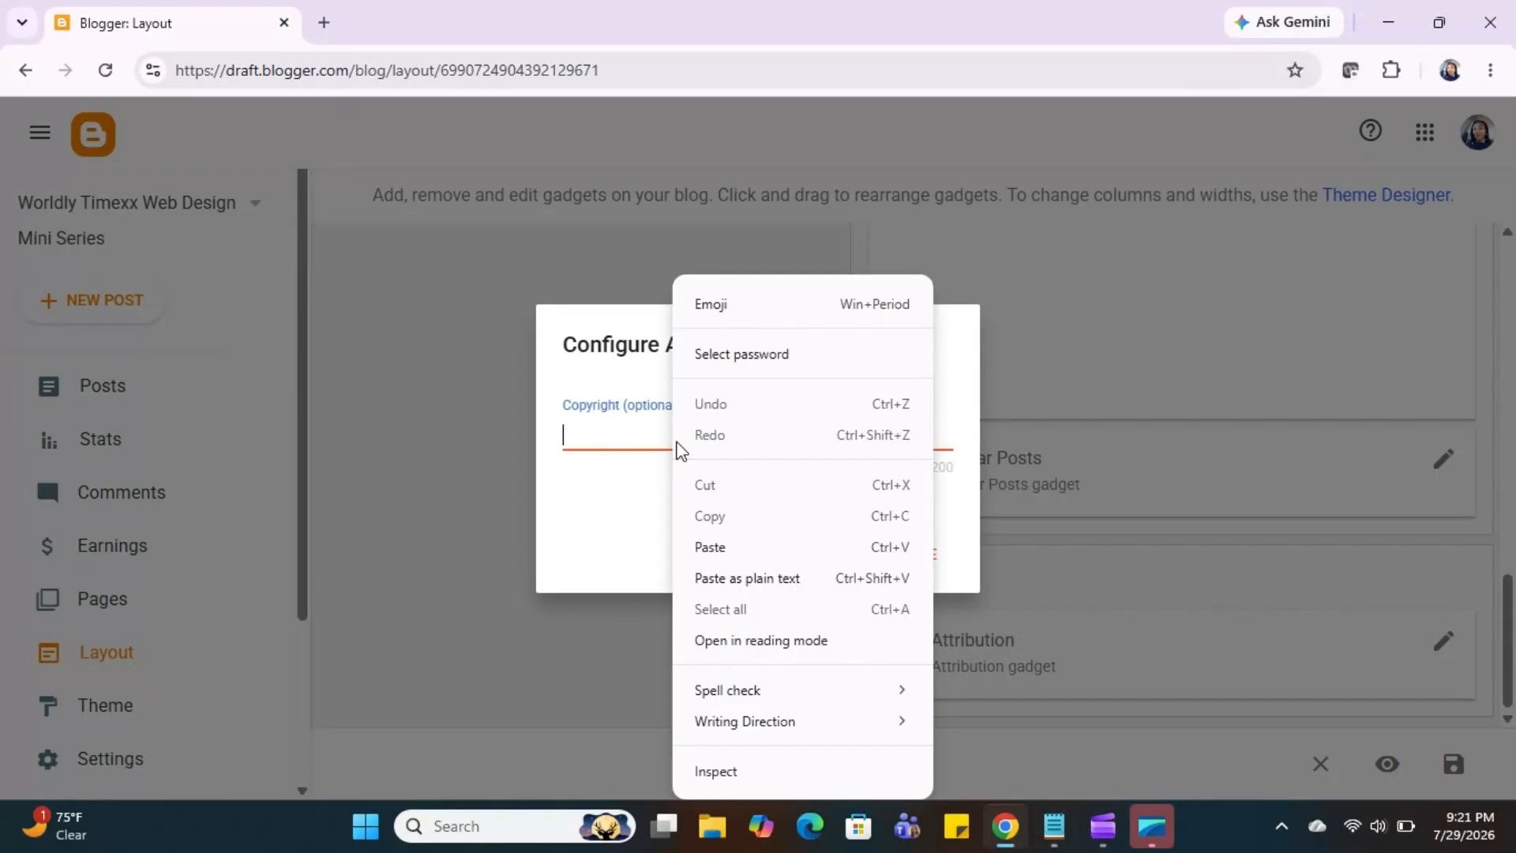
{"action": "left_click", "coordinate": [876, 546]}
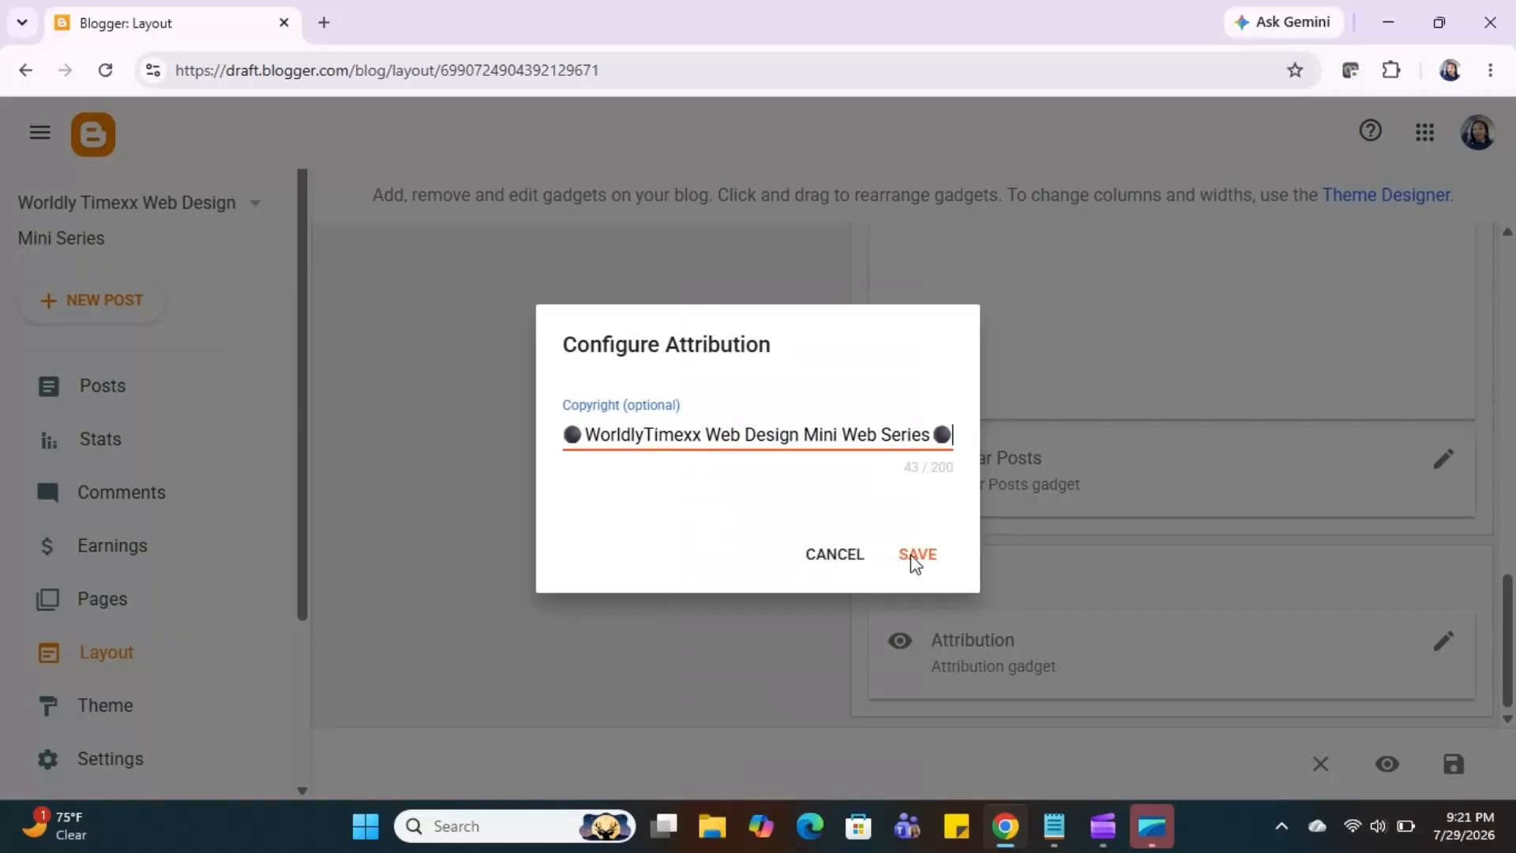
{"action": "left_click", "coordinate": [916, 555]}
Step: Save the blog layout, preview the blog to check the copyright line in its footer, and close the preview
{"action": "left_click", "coordinate": [1386, 763]}
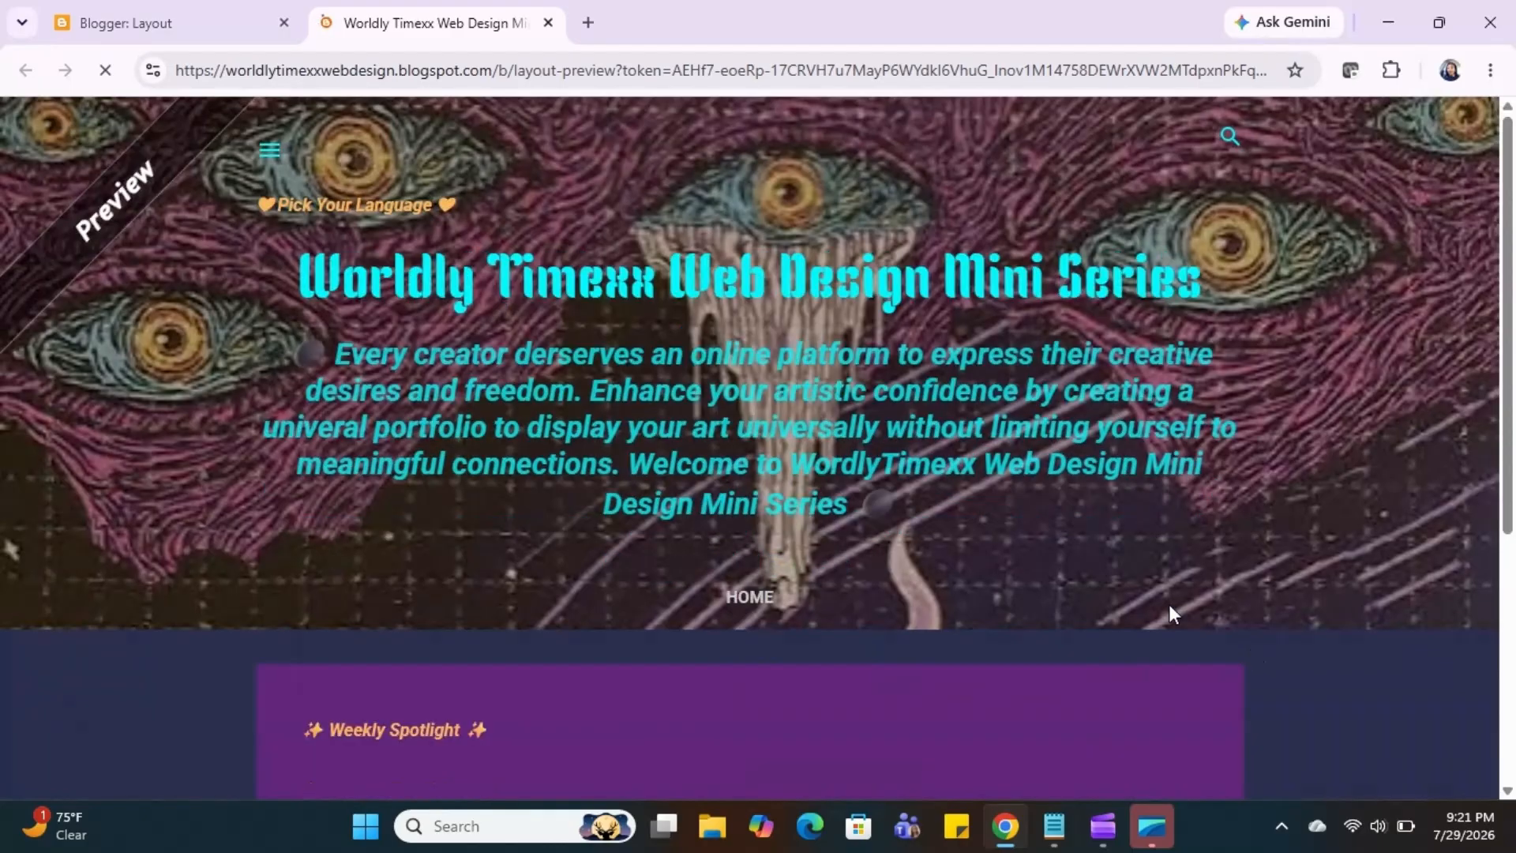
{"action": "scroll", "coordinate": [1168, 608], "scroll_direction": "down", "scroll_amount": 5}
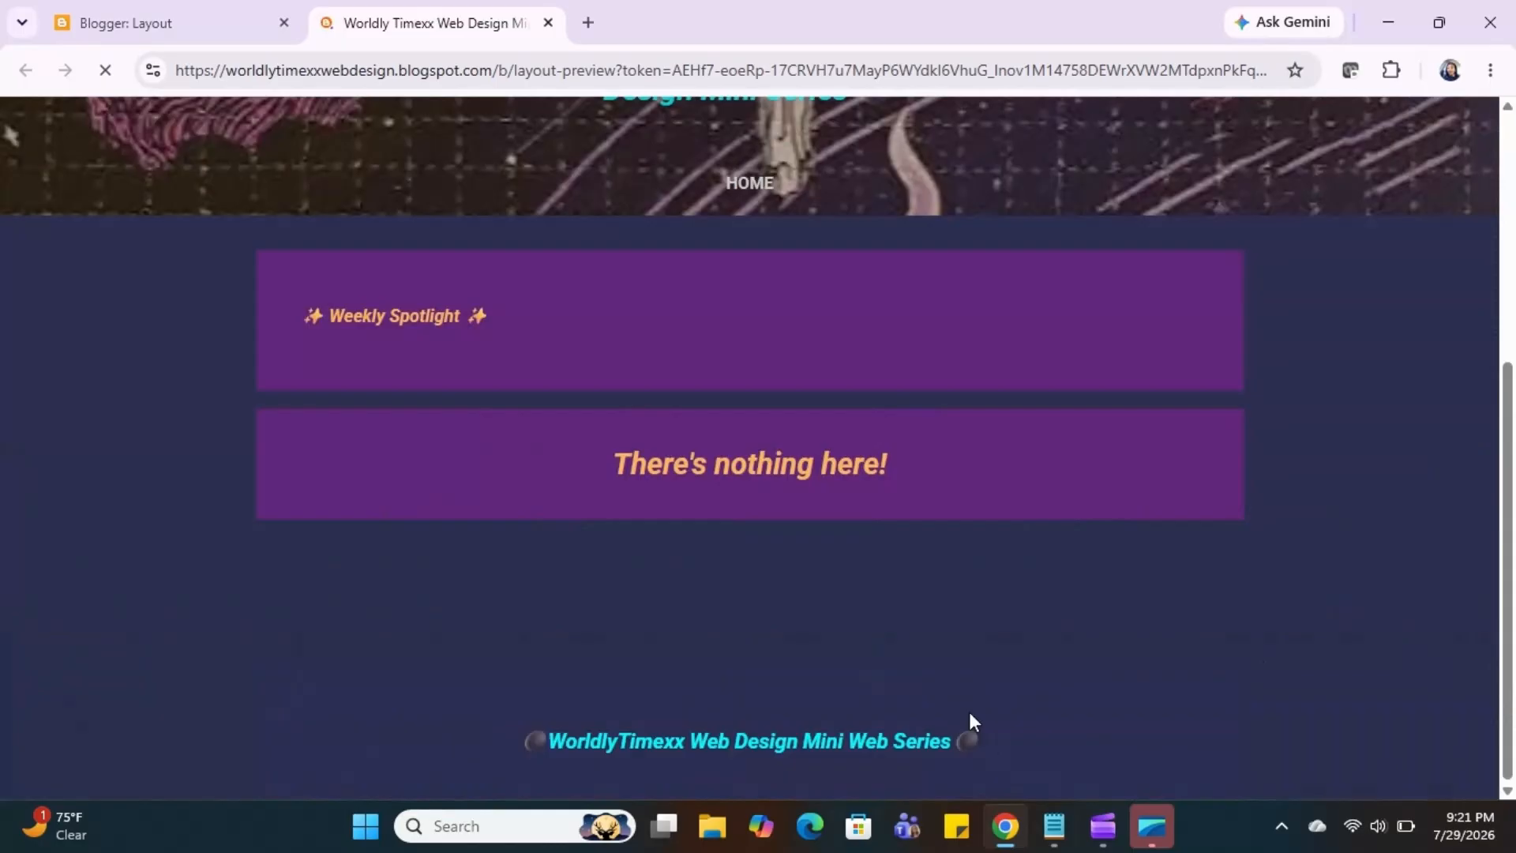
{"action": "left_click", "coordinate": [547, 22]}
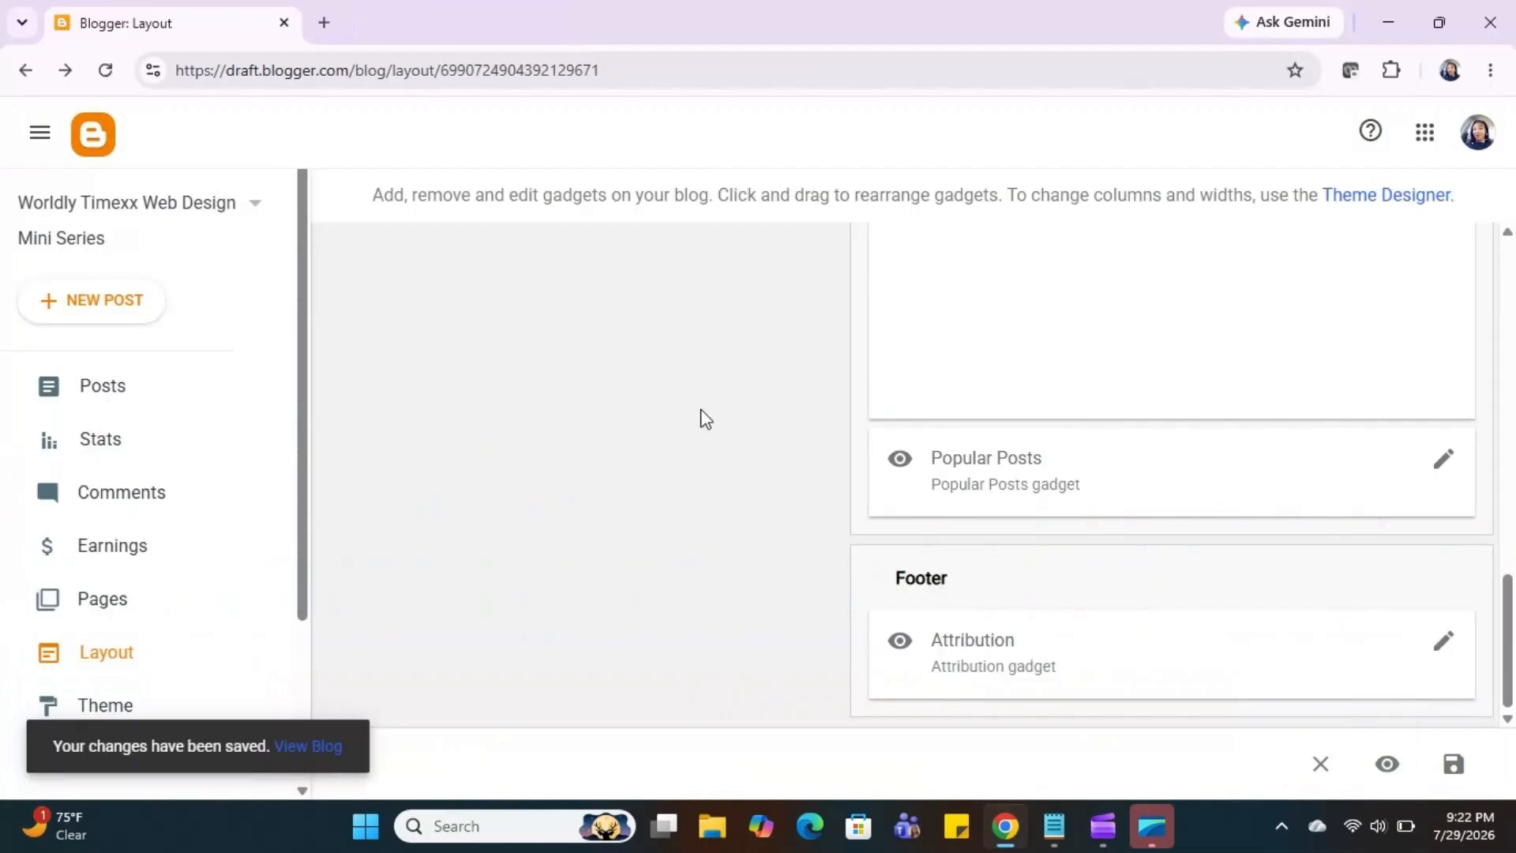
Step: Add a Subscription Links gadget to the Sidebar (Top) section
{"action": "scroll", "coordinate": [705, 419], "scroll_direction": "up", "scroll_amount": 10}
{"action": "scroll", "coordinate": [705, 419], "scroll_direction": "up", "scroll_amount": 5}
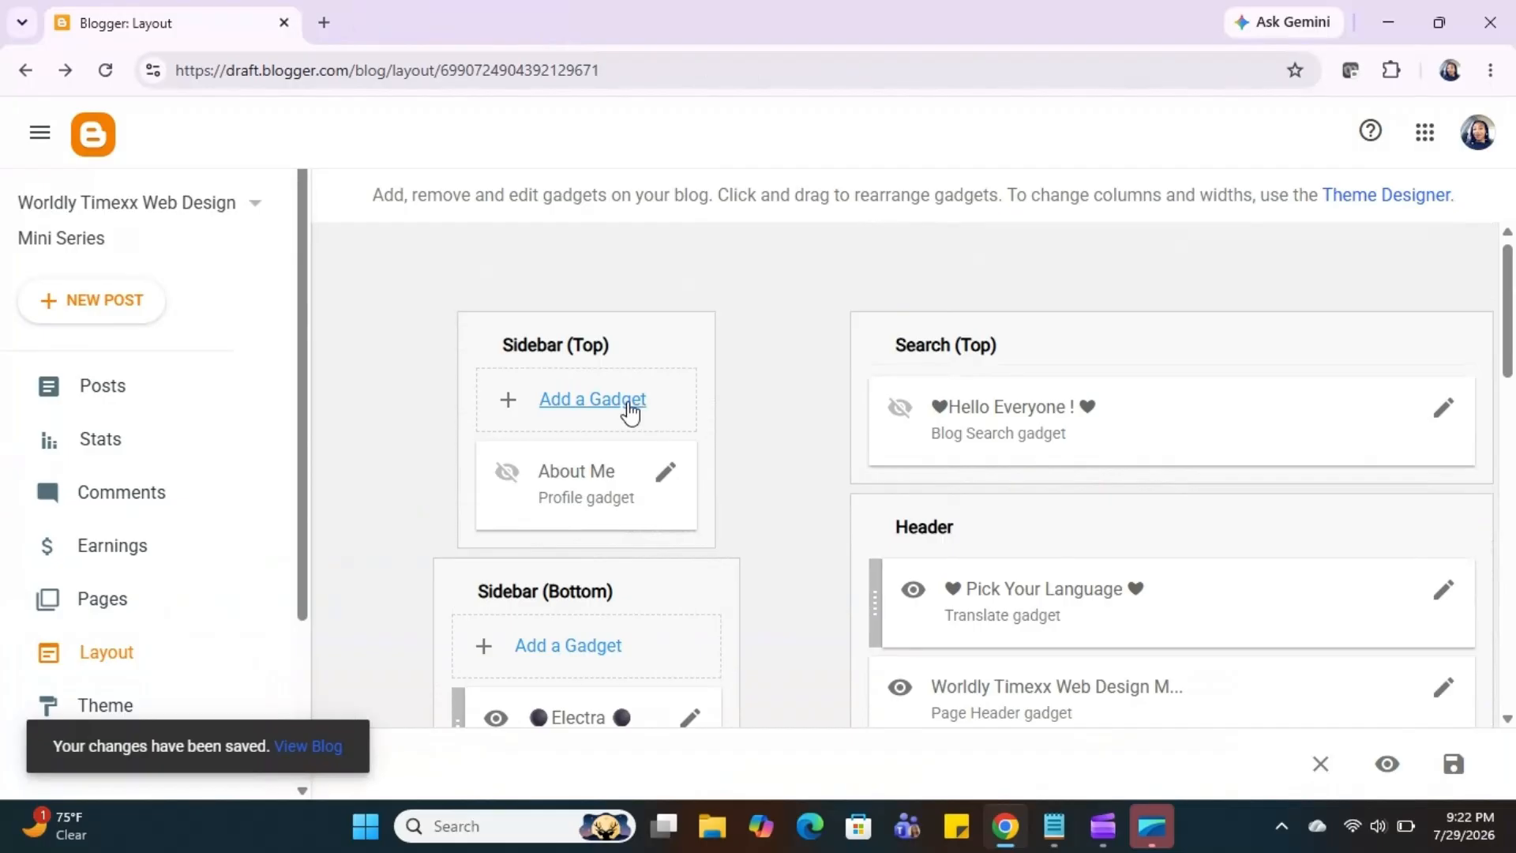
{"action": "left_click", "coordinate": [629, 411]}
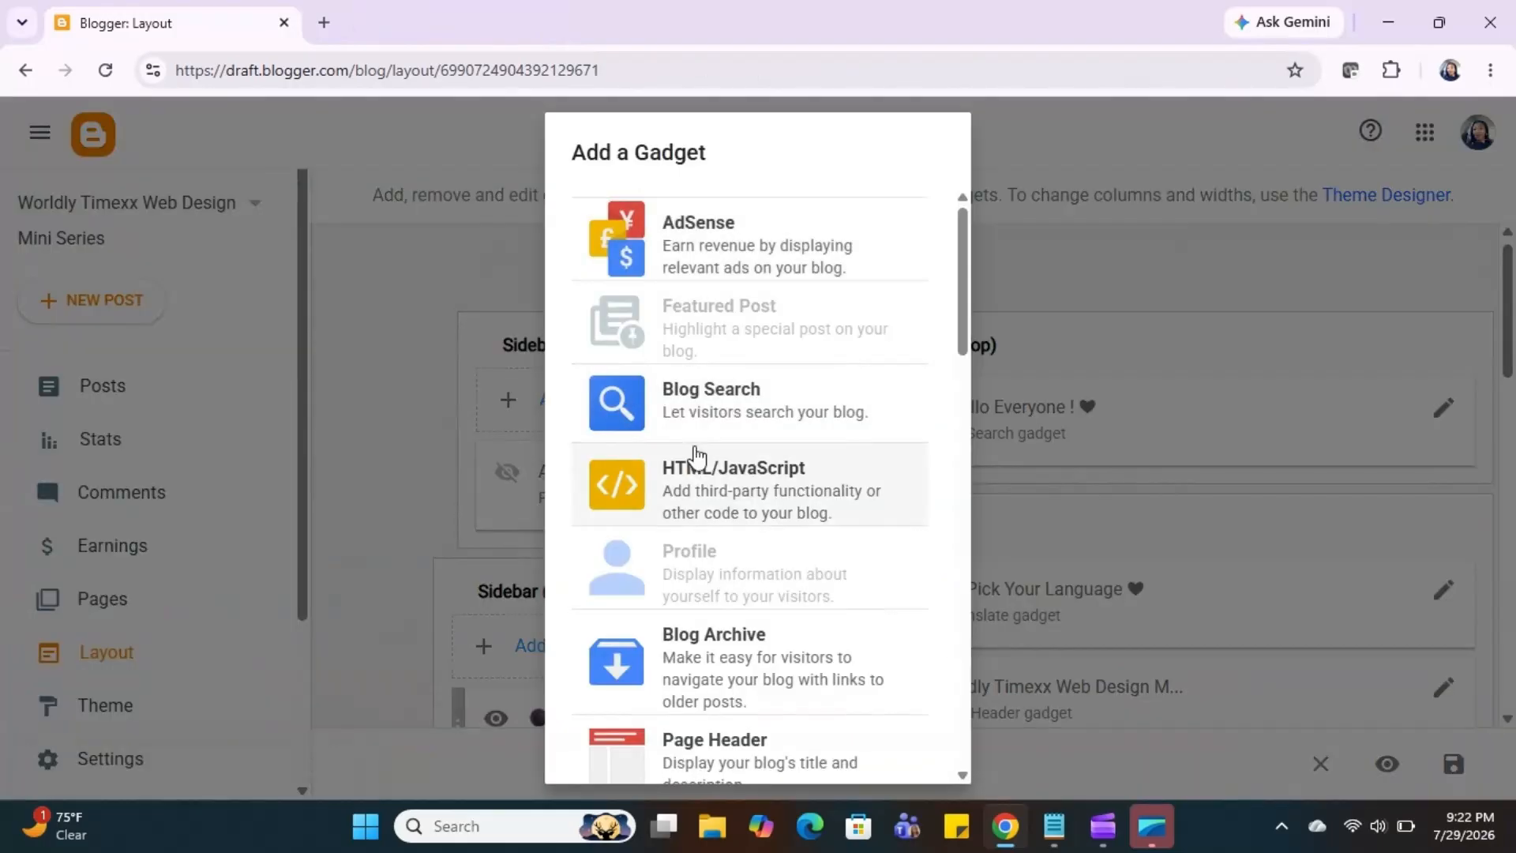
{"action": "scroll", "coordinate": [695, 455], "scroll_direction": "down", "scroll_amount": 7}
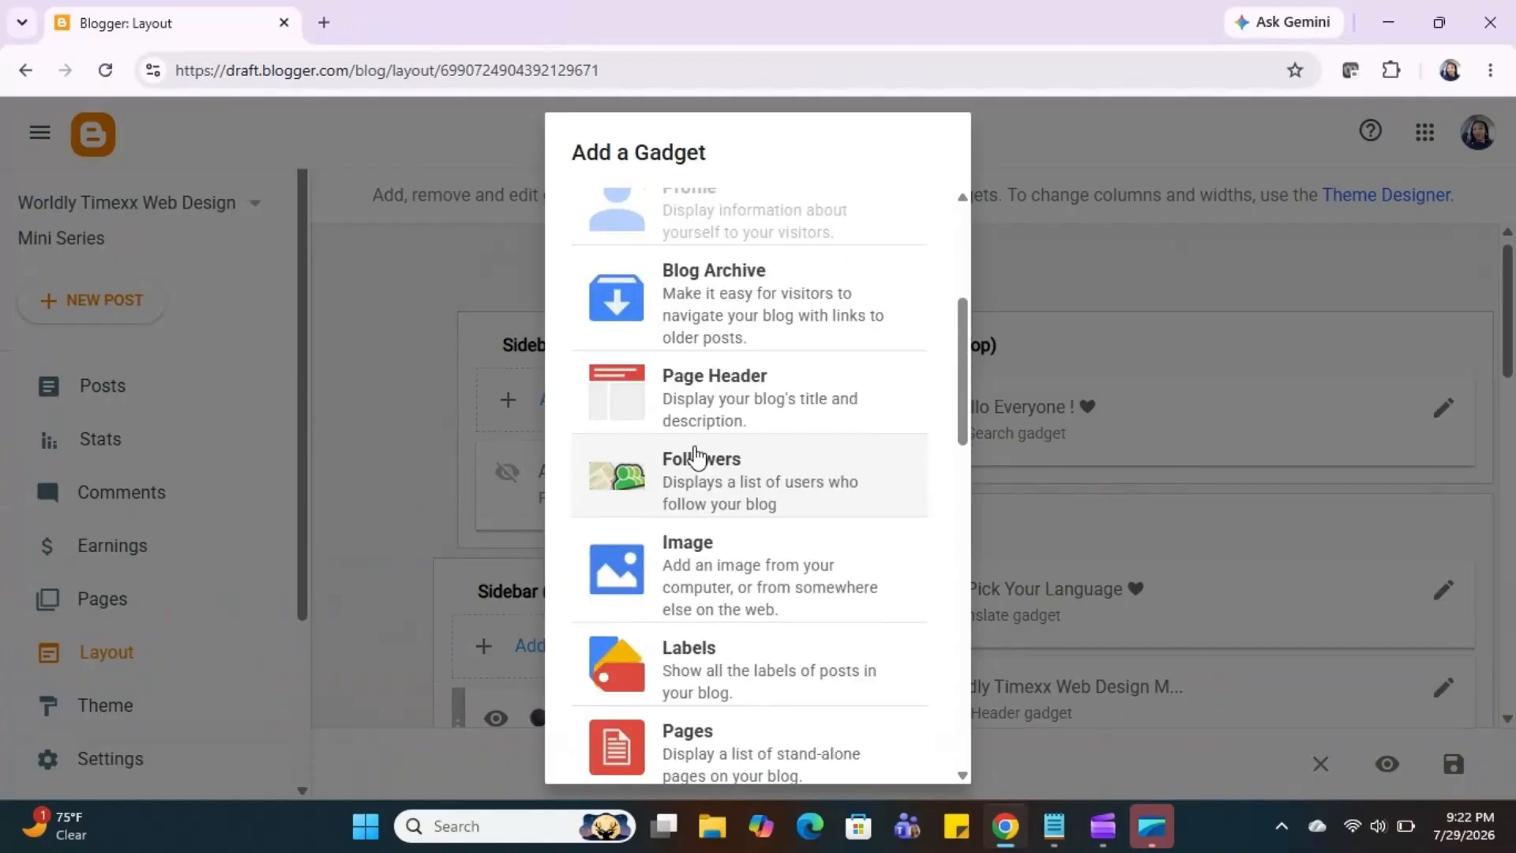
{"action": "scroll", "coordinate": [694, 455], "scroll_direction": "down", "scroll_amount": 5}
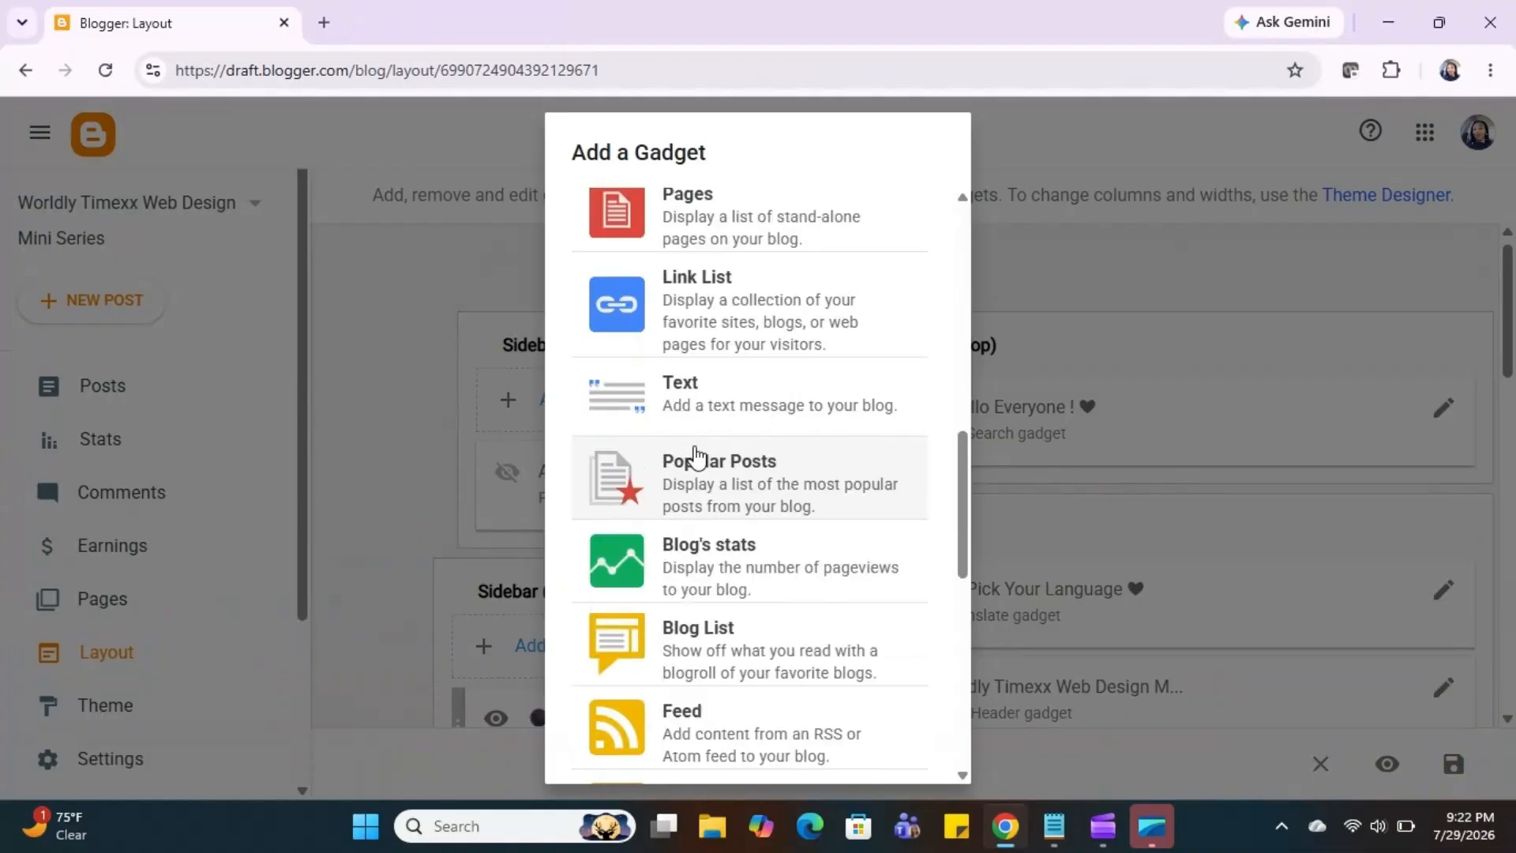
{"action": "scroll", "coordinate": [695, 455], "scroll_direction": "down", "scroll_amount": 5}
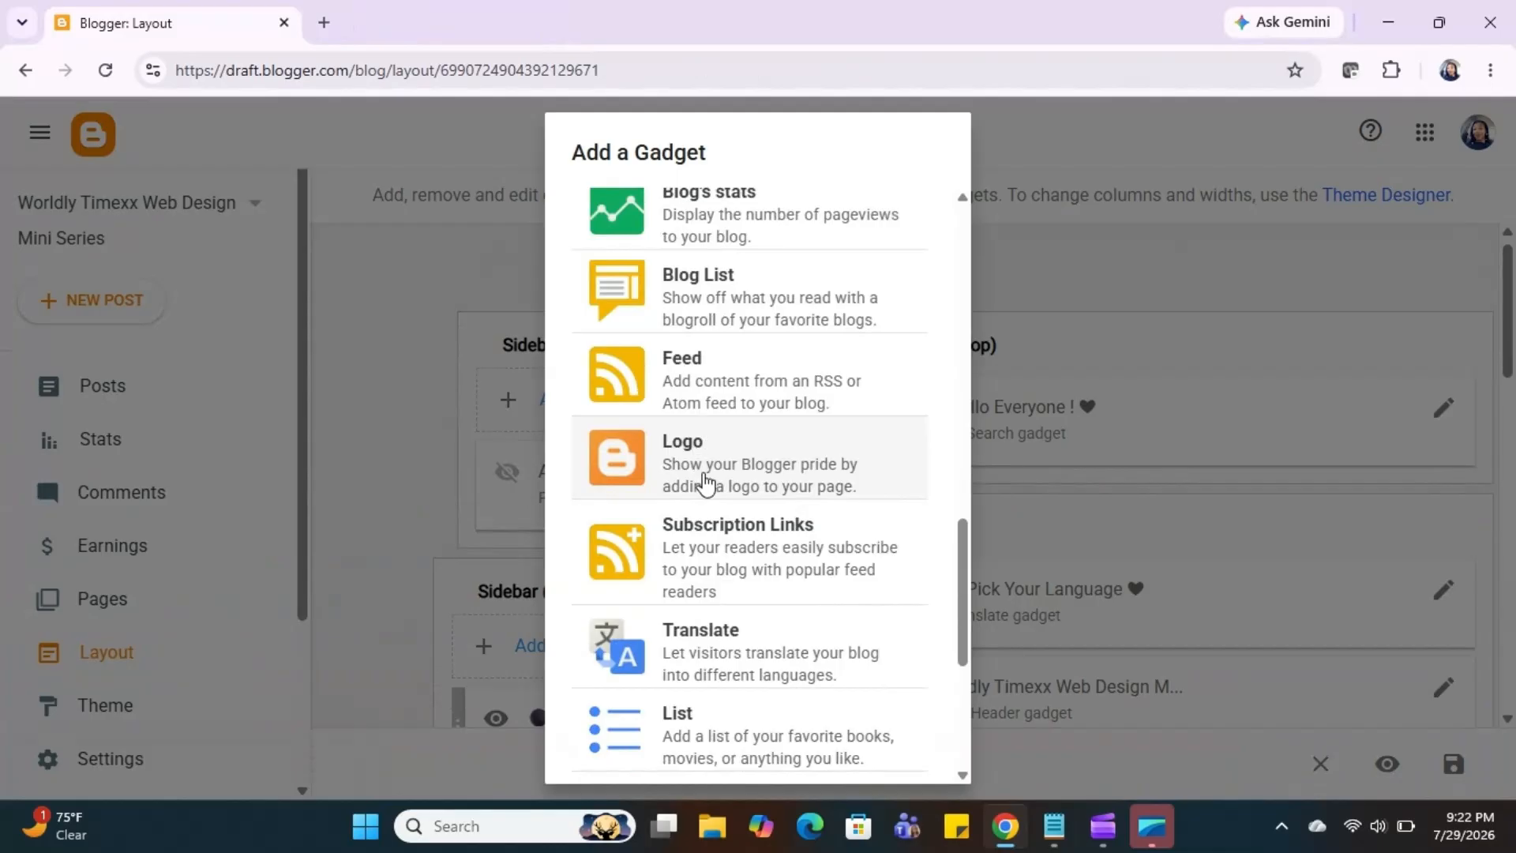
{"action": "left_click", "coordinate": [749, 551]}
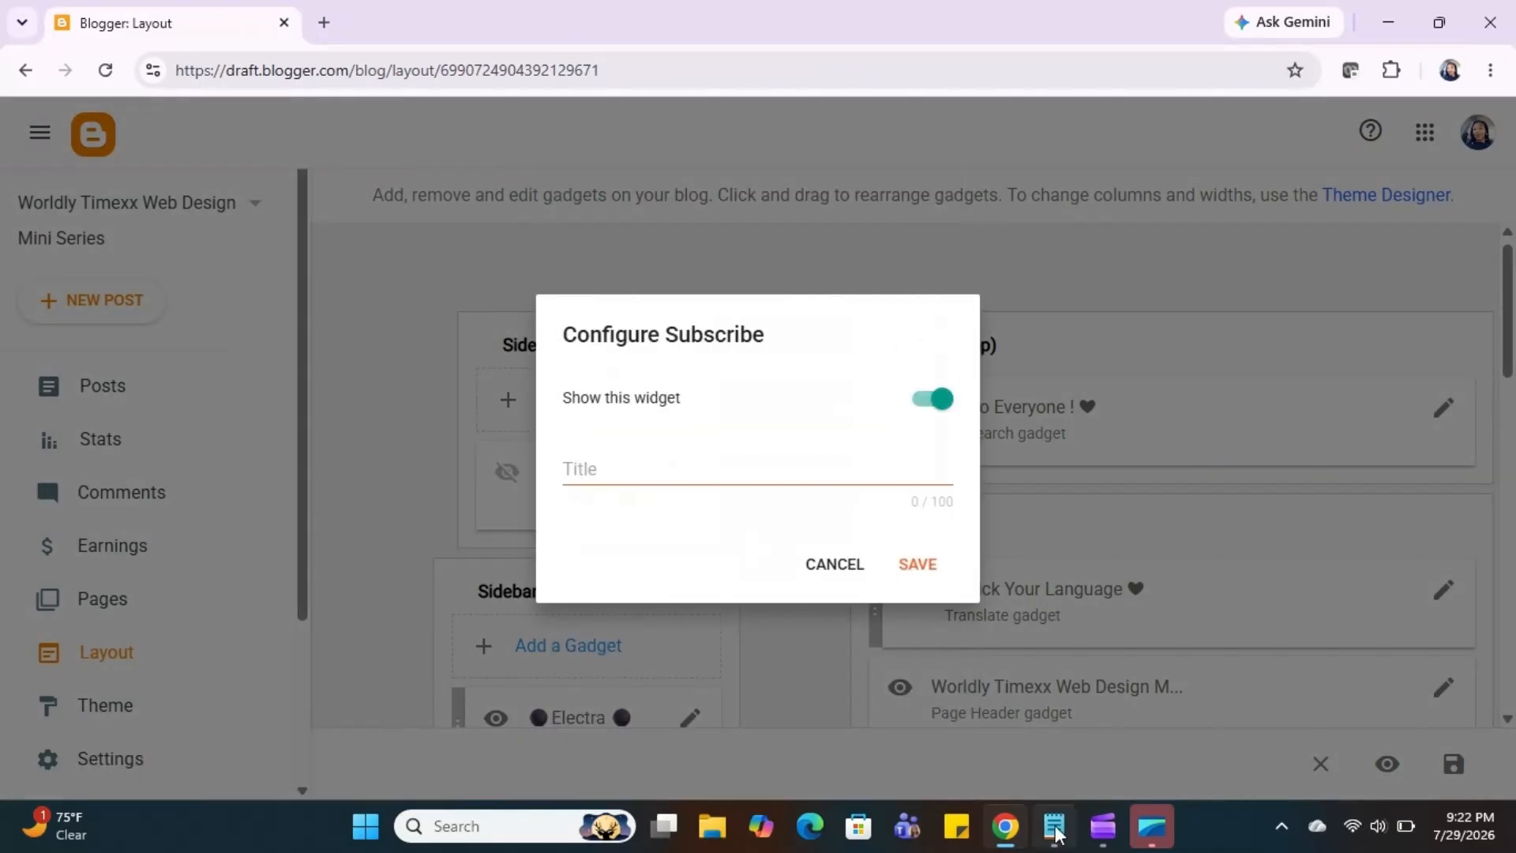
Step: Copy "✨ Click here to Subscribe & Experience the Episodes to Come! ✨" from the Notepad notes, paste it as the Subscription Links title, and save the gadget
{"action": "left_click", "coordinate": [1056, 827]}
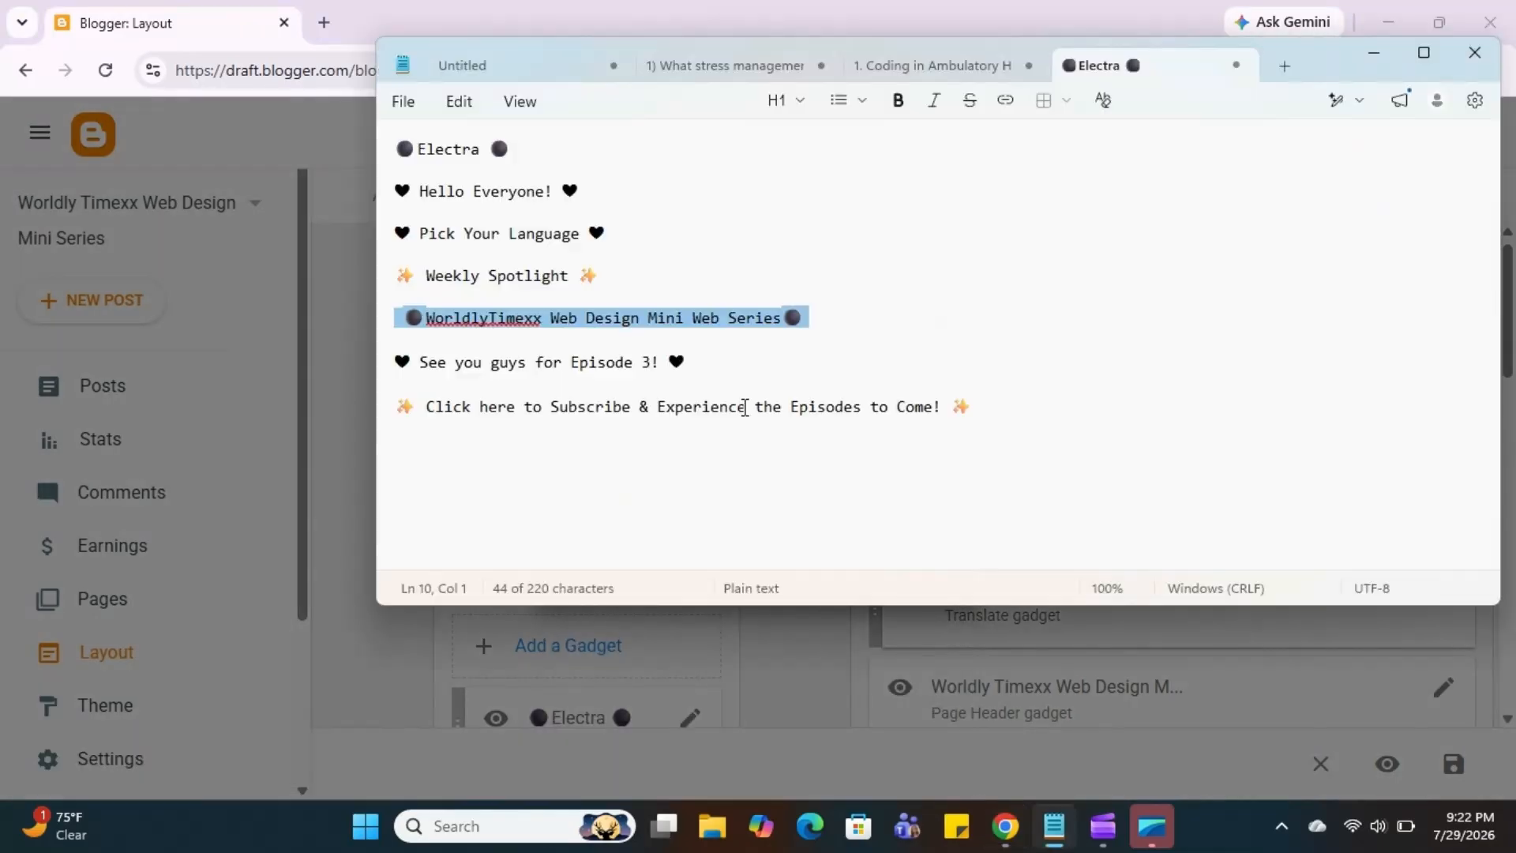
{"action": "triple_click", "coordinate": [745, 408]}
{"action": "left_click", "coordinate": [746, 407]}
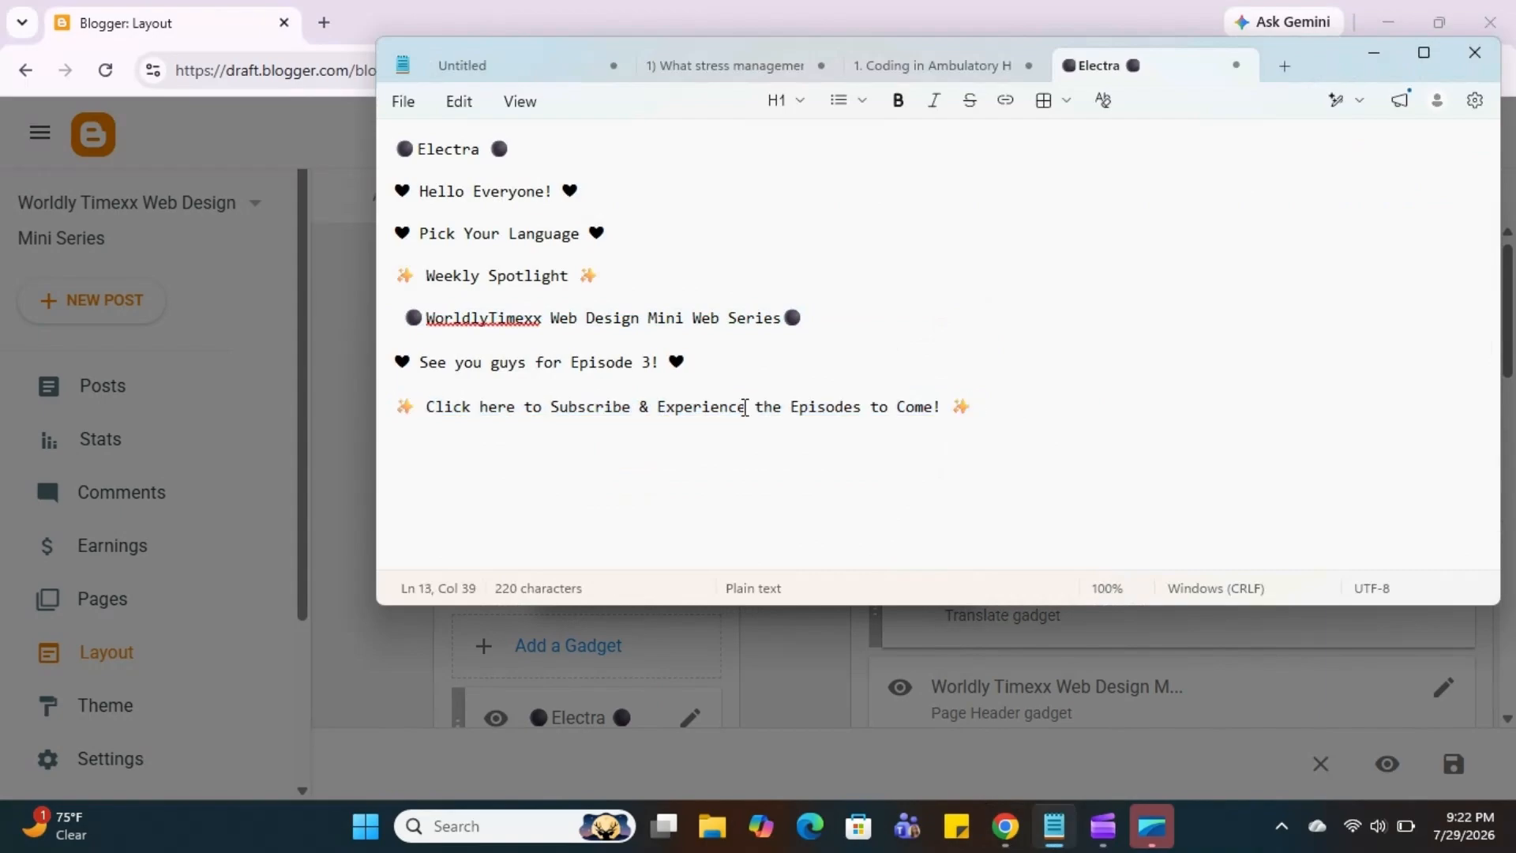
{"action": "triple_click", "coordinate": [745, 407]}
{"action": "right_click", "coordinate": [745, 407]}
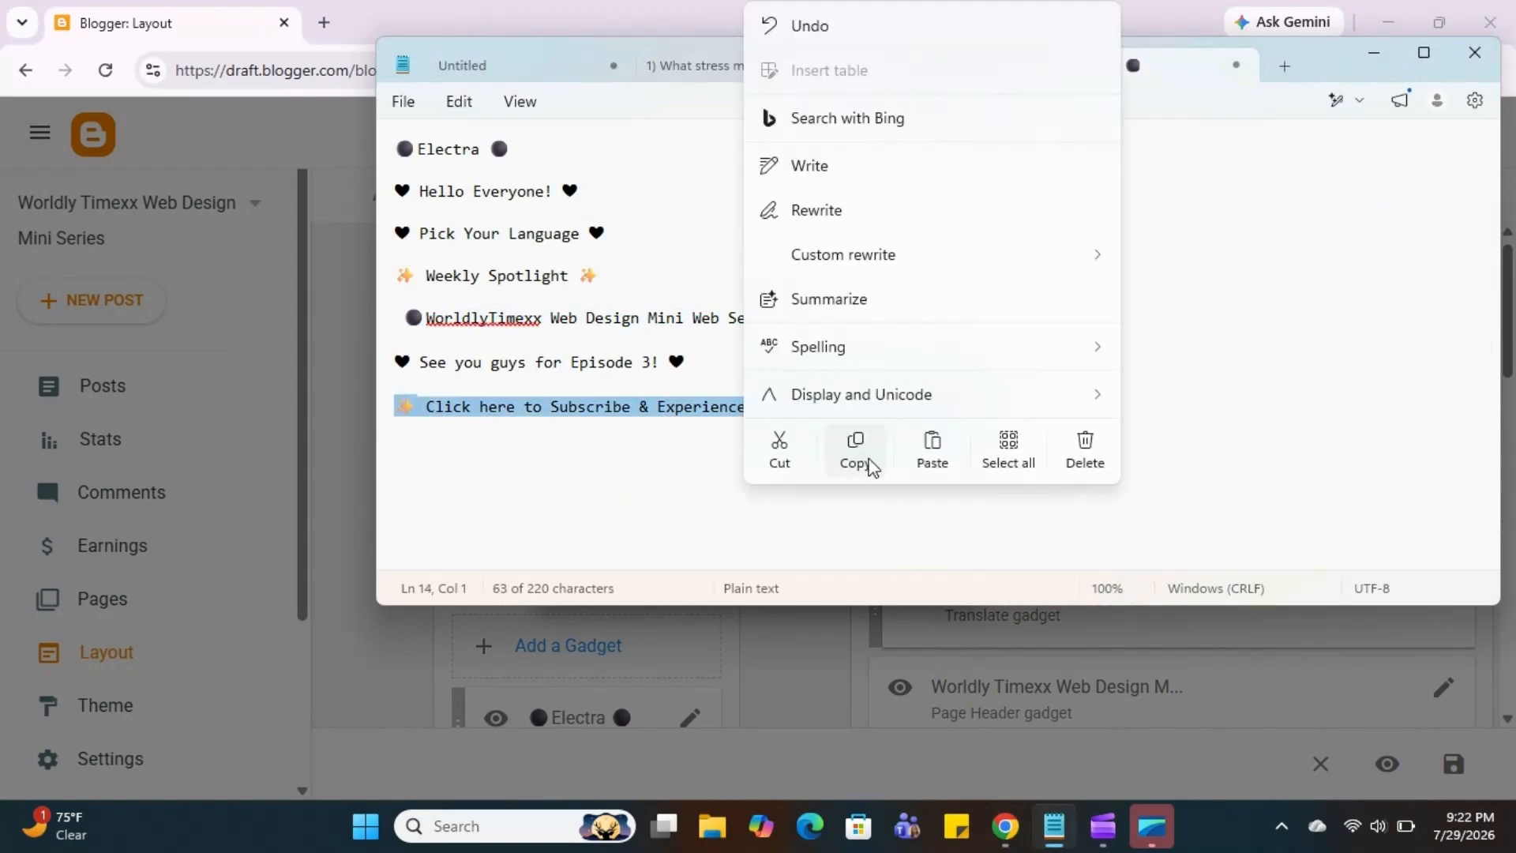
{"action": "left_click", "coordinate": [859, 456]}
{"action": "left_click", "coordinate": [1011, 829]}
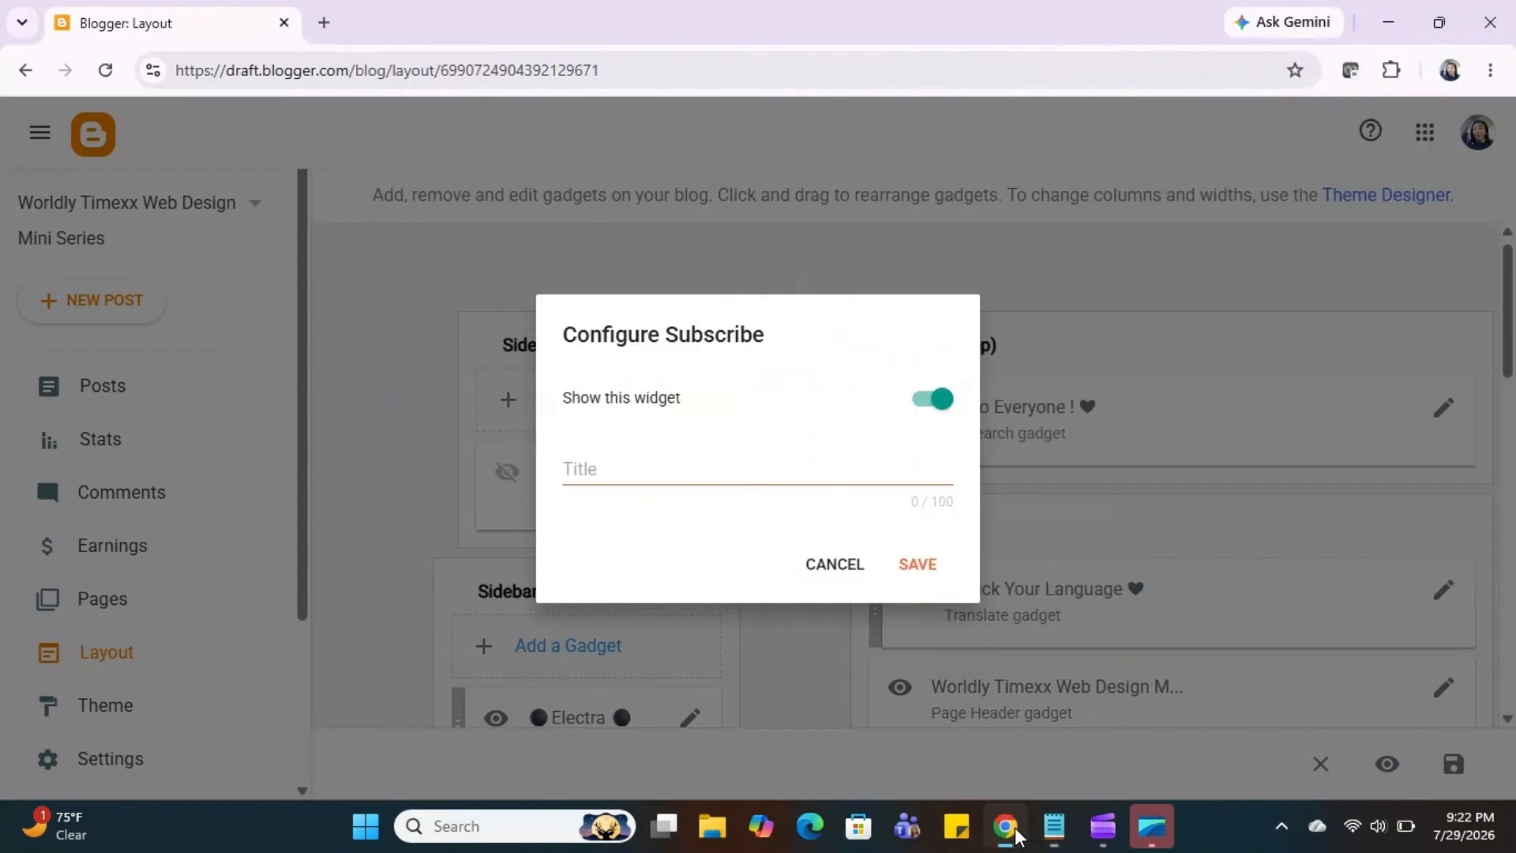
{"action": "left_click", "coordinate": [671, 459]}
{"action": "right_click", "coordinate": [670, 459]}
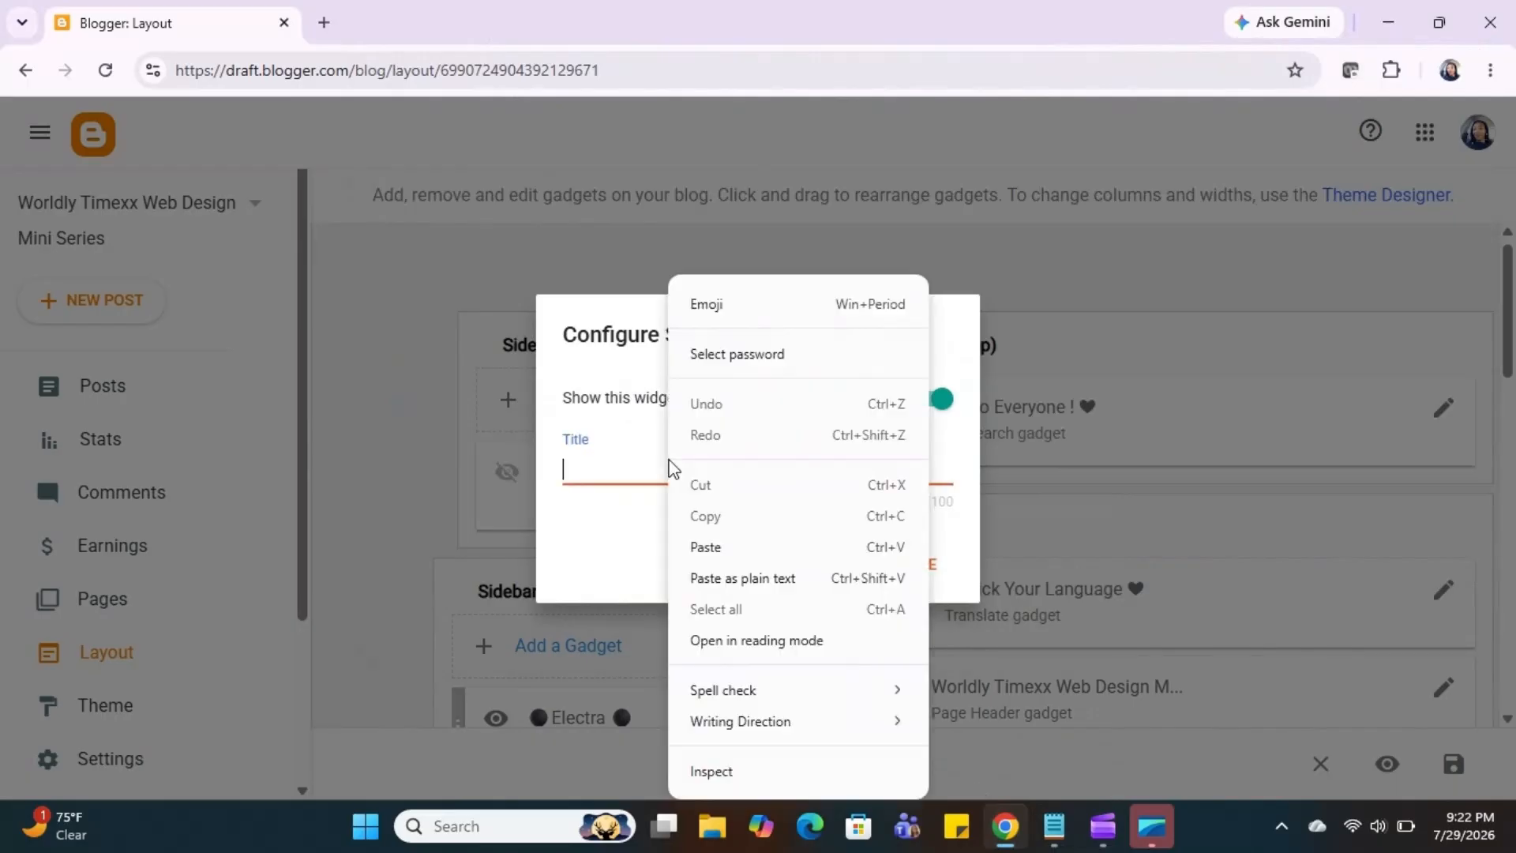
{"action": "left_click", "coordinate": [703, 546]}
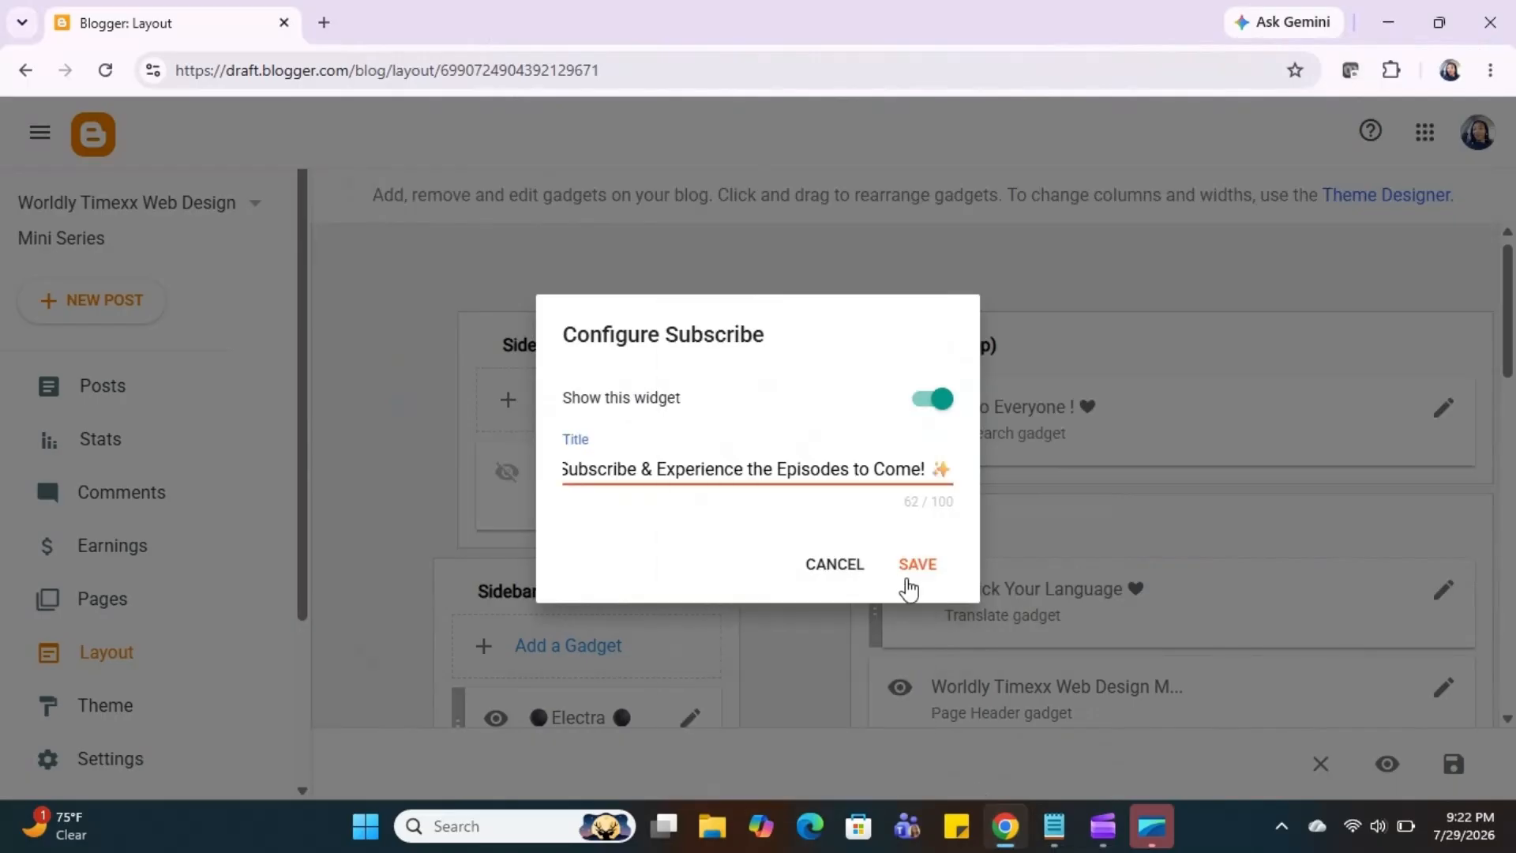
{"action": "left_click", "coordinate": [916, 573]}
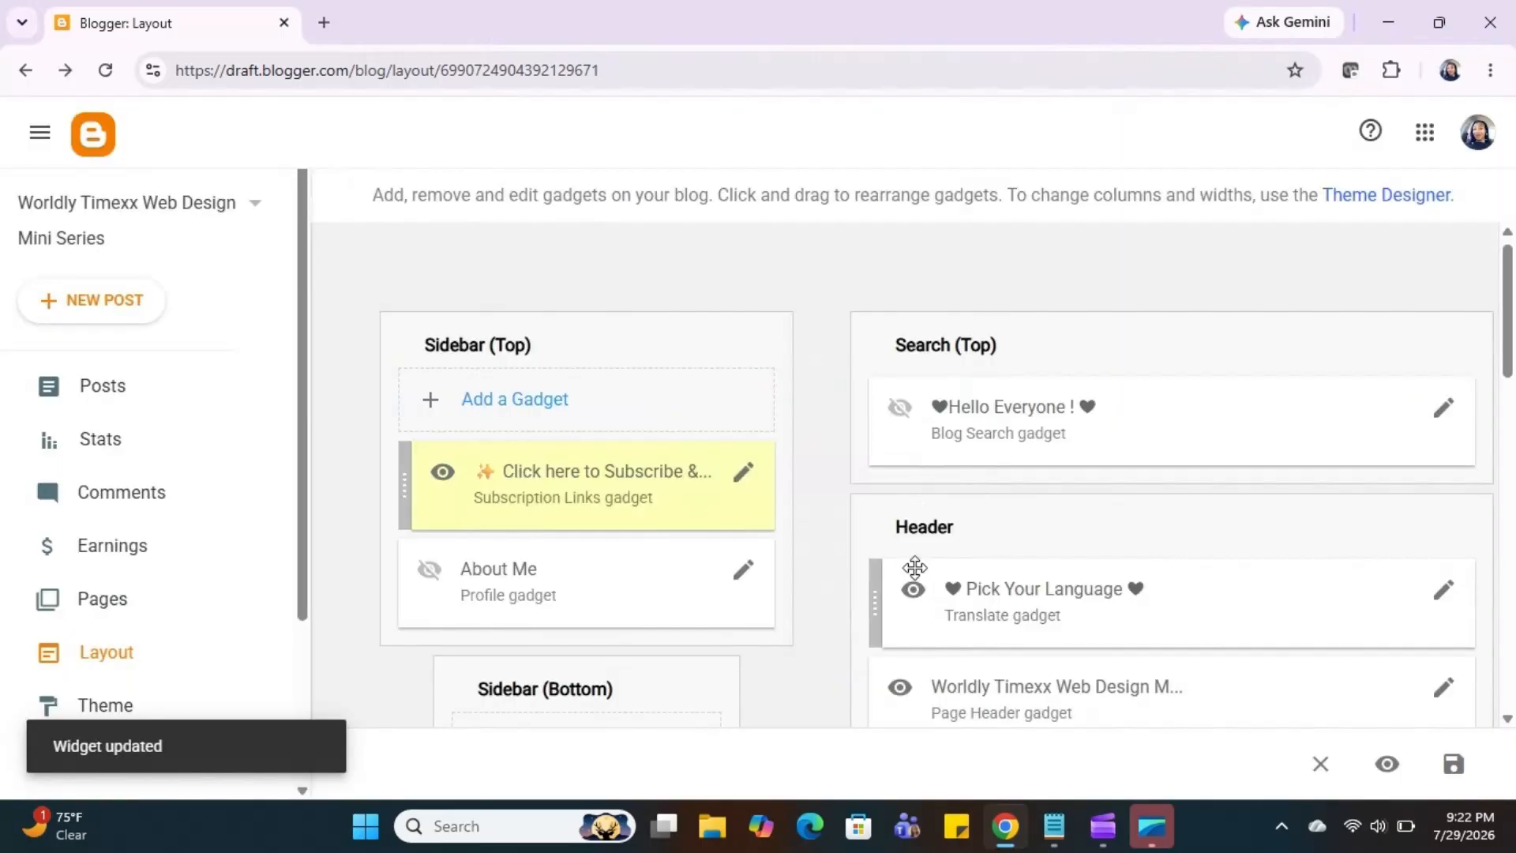
Step: Move the Subscription Links gadget from Sidebar (Top) to the Footer section above Attribution, and preview the blog
{"action": "scroll", "coordinate": [971, 660], "scroll_direction": "down", "scroll_amount": 4}
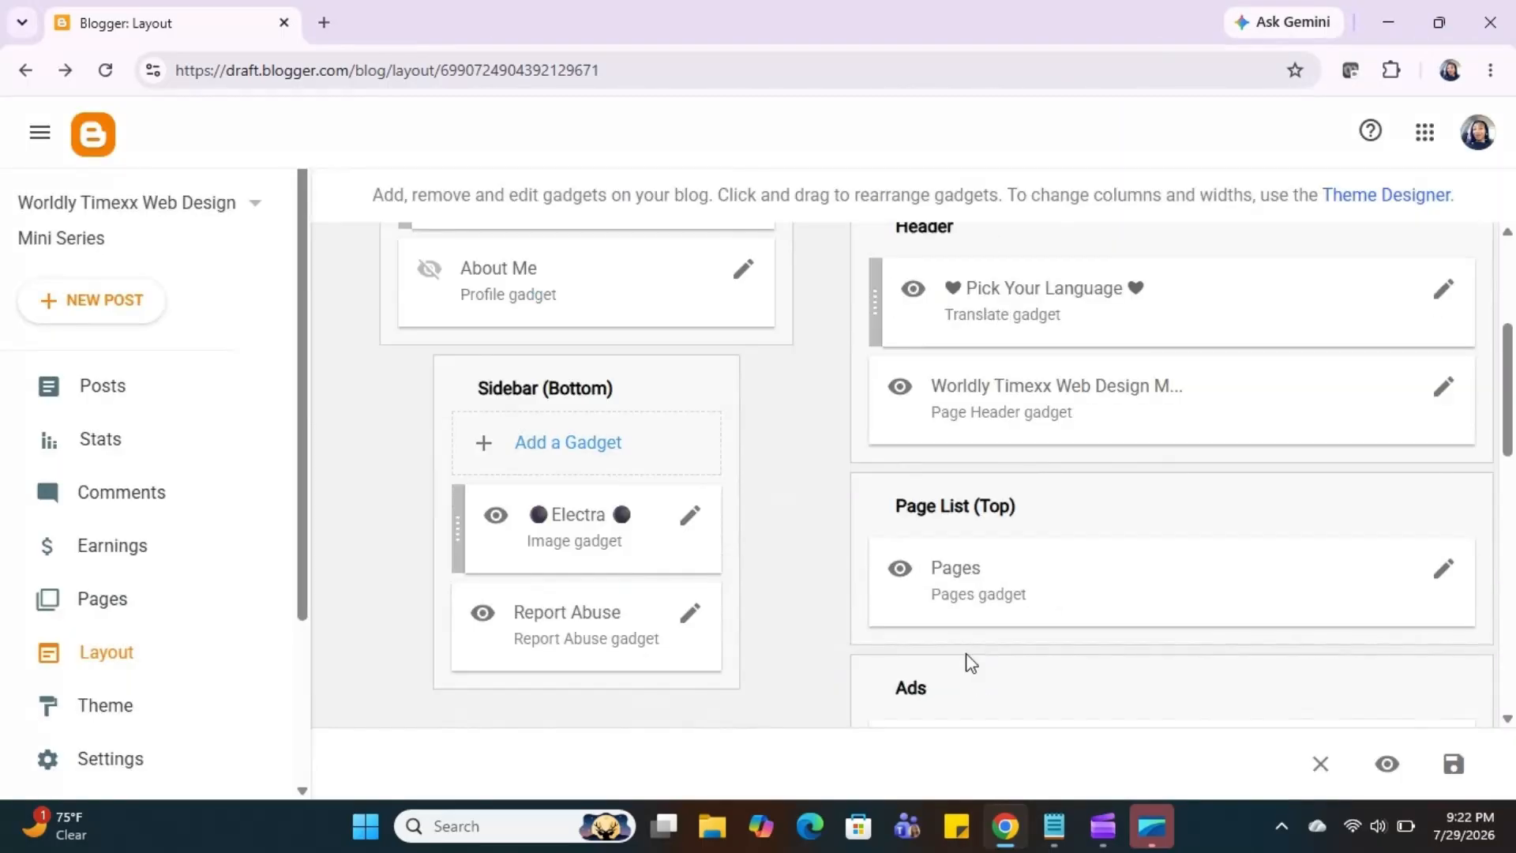
{"action": "scroll", "coordinate": [969, 661], "scroll_direction": "down", "scroll_amount": 3}
{"action": "scroll", "coordinate": [968, 663], "scroll_direction": "up", "scroll_amount": 5}
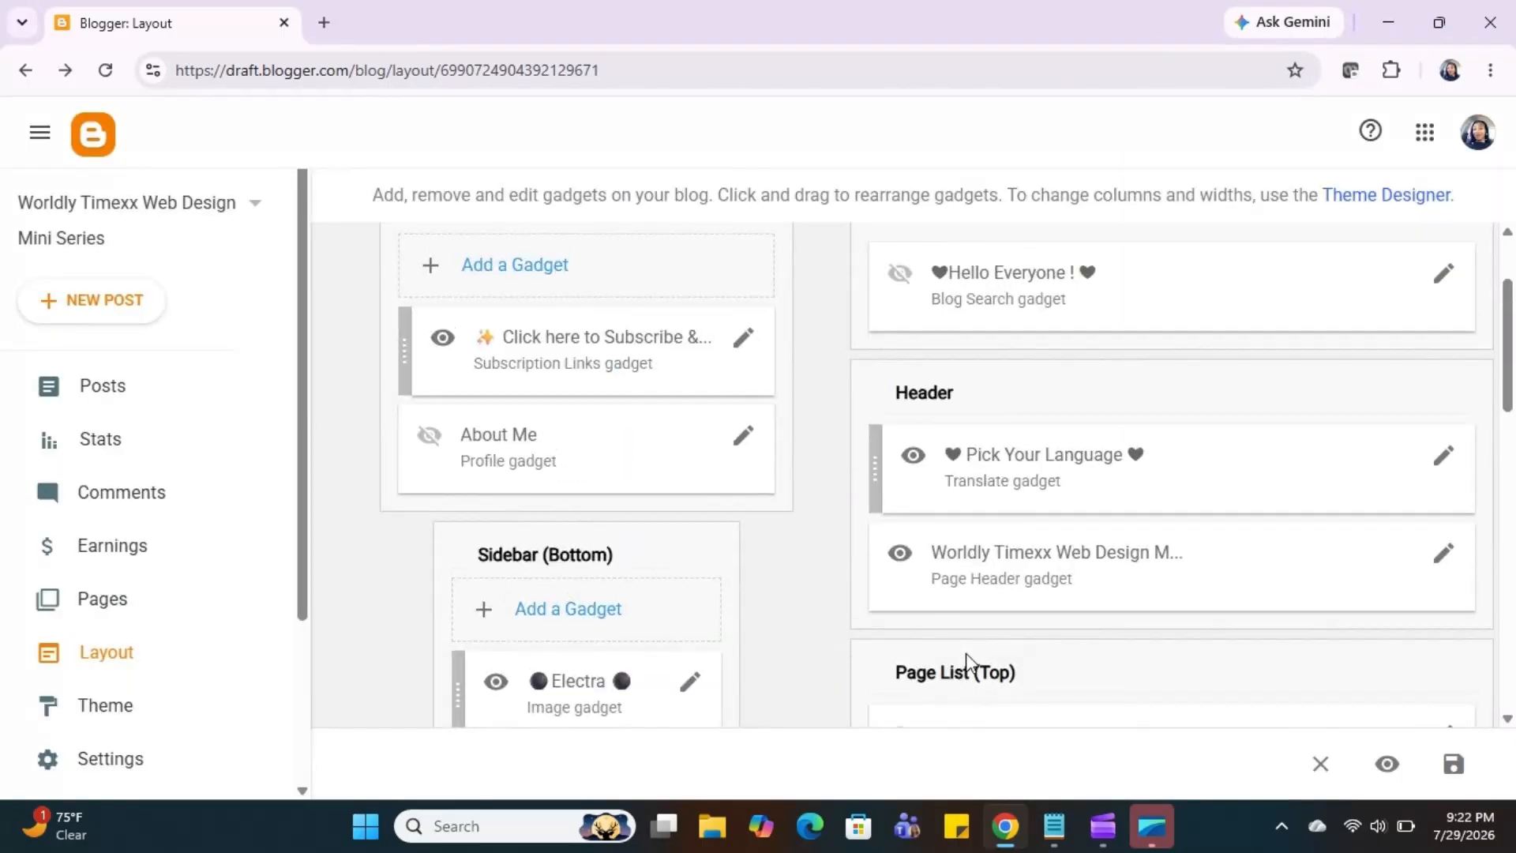
{"action": "left_click_drag", "start_coordinate": [399, 362], "coordinate": [1008, 706]}
{"action": "scroll", "coordinate": [1008, 707], "scroll_direction": "down", "scroll_amount": 2}
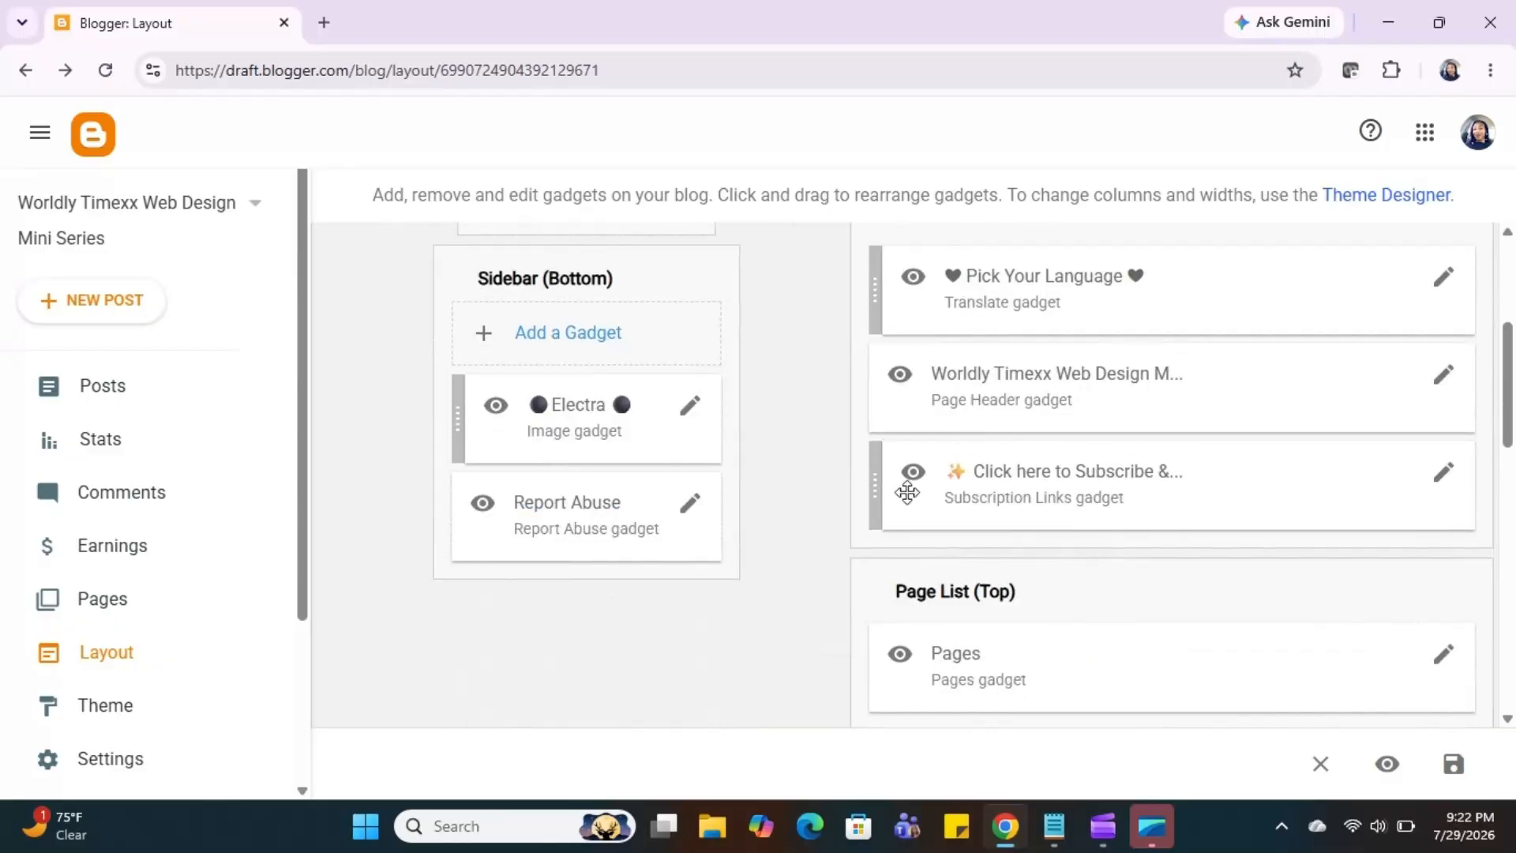
{"action": "left_click_drag", "start_coordinate": [907, 493], "coordinate": [963, 829]}
{"action": "scroll", "coordinate": [934, 596], "scroll_direction": "down", "scroll_amount": 8}
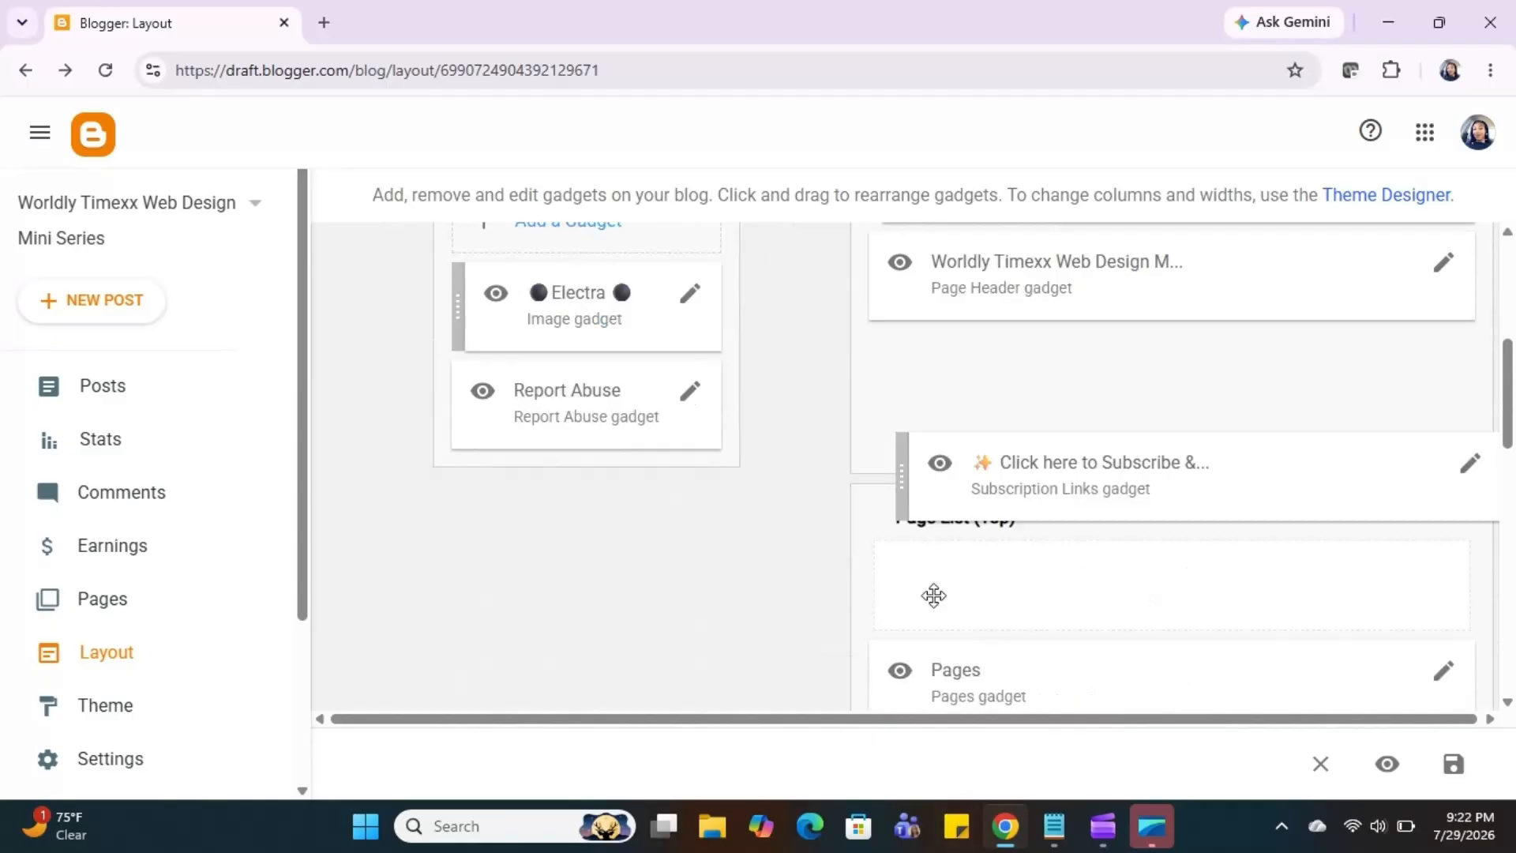
{"action": "scroll", "coordinate": [934, 603], "scroll_direction": "down", "scroll_amount": 5}
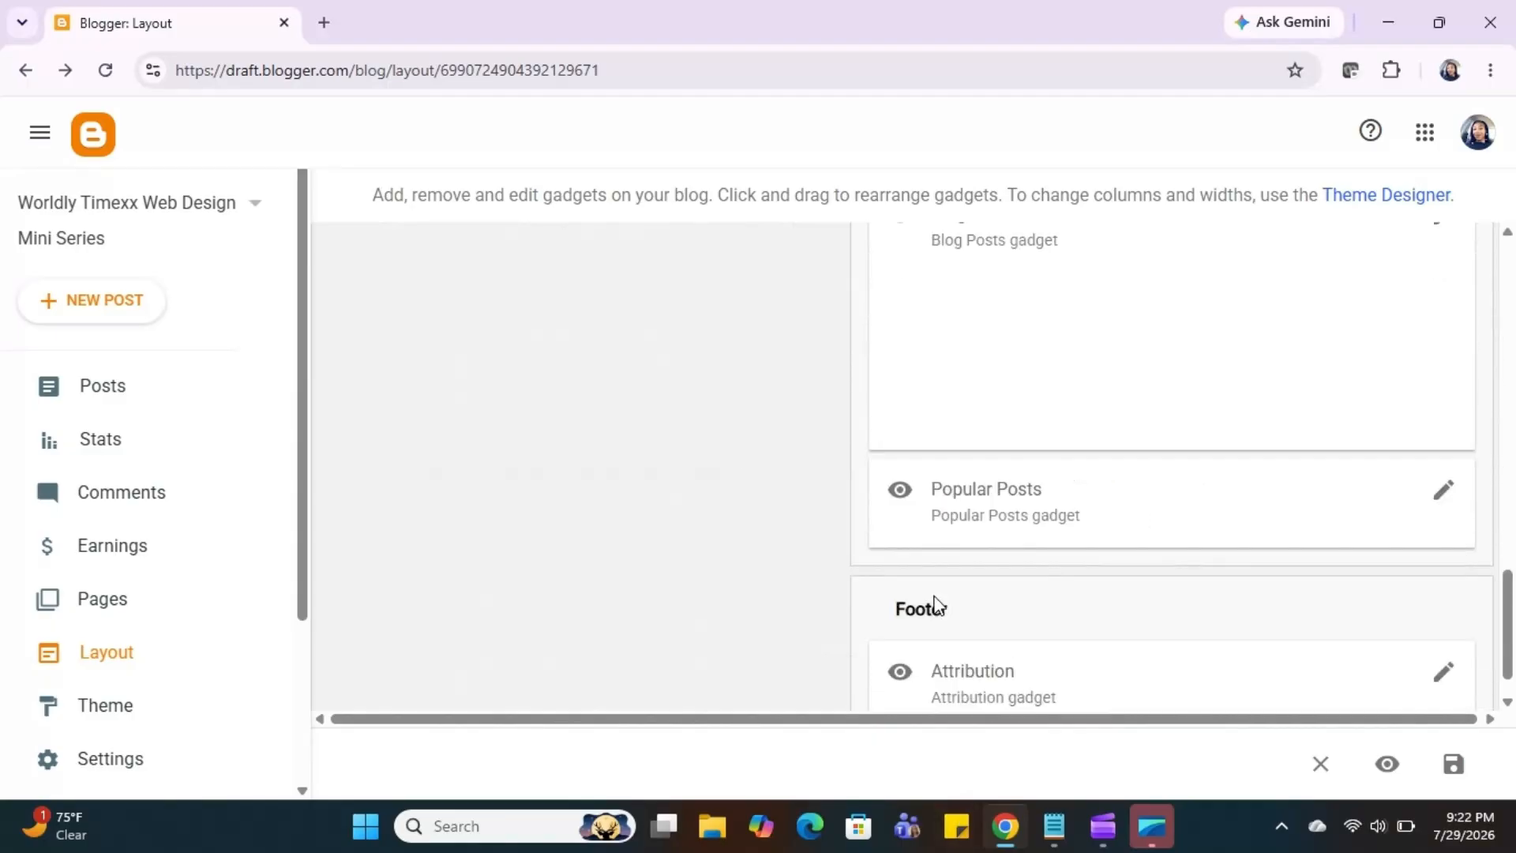
{"action": "left_click_drag", "start_coordinate": [937, 604], "coordinate": [961, 663]}
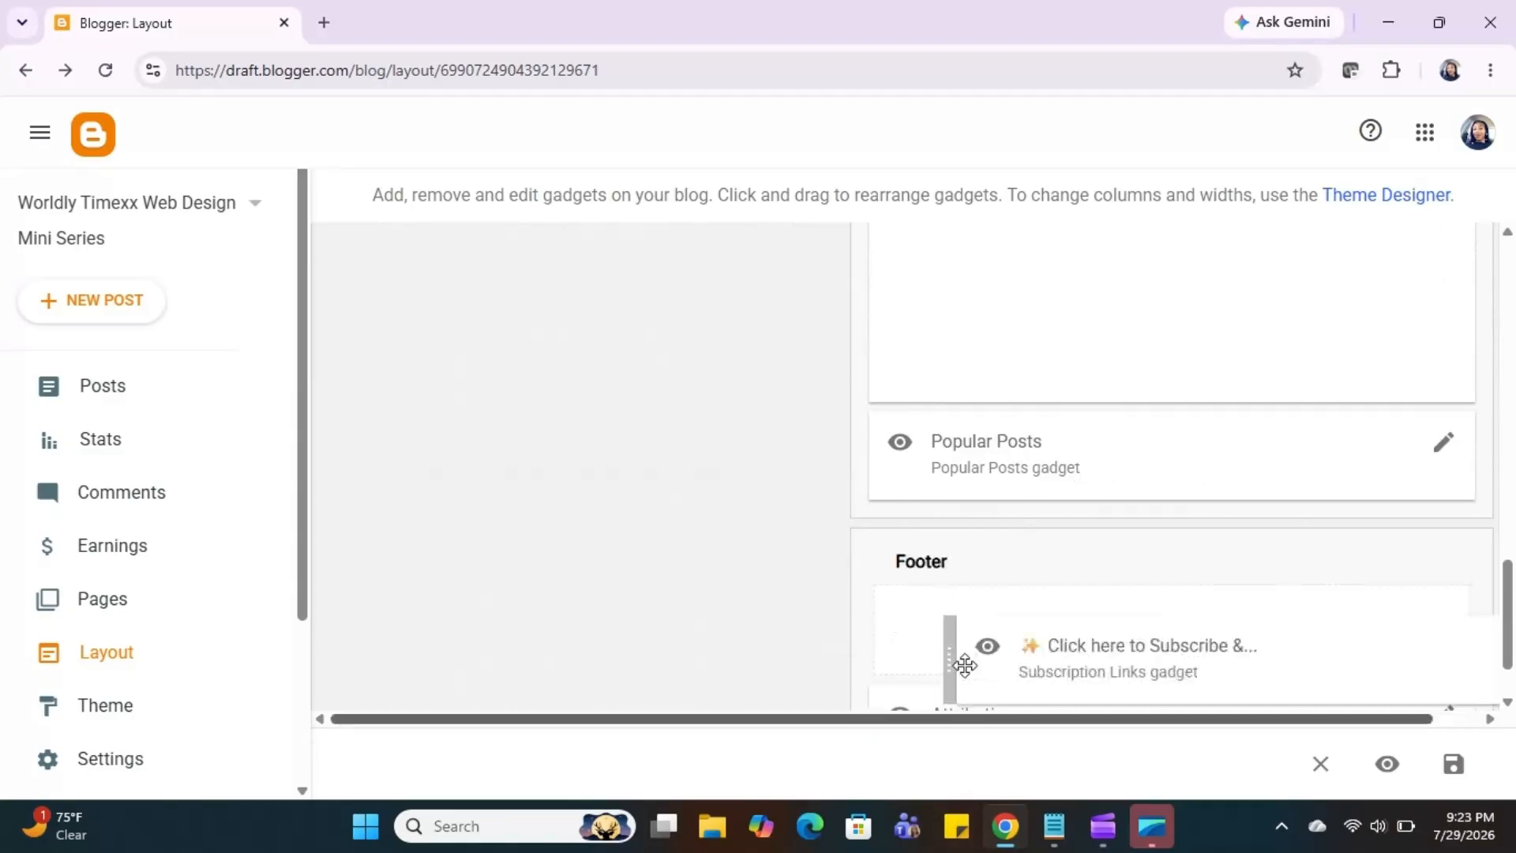
{"action": "left_click", "coordinate": [1387, 763]}
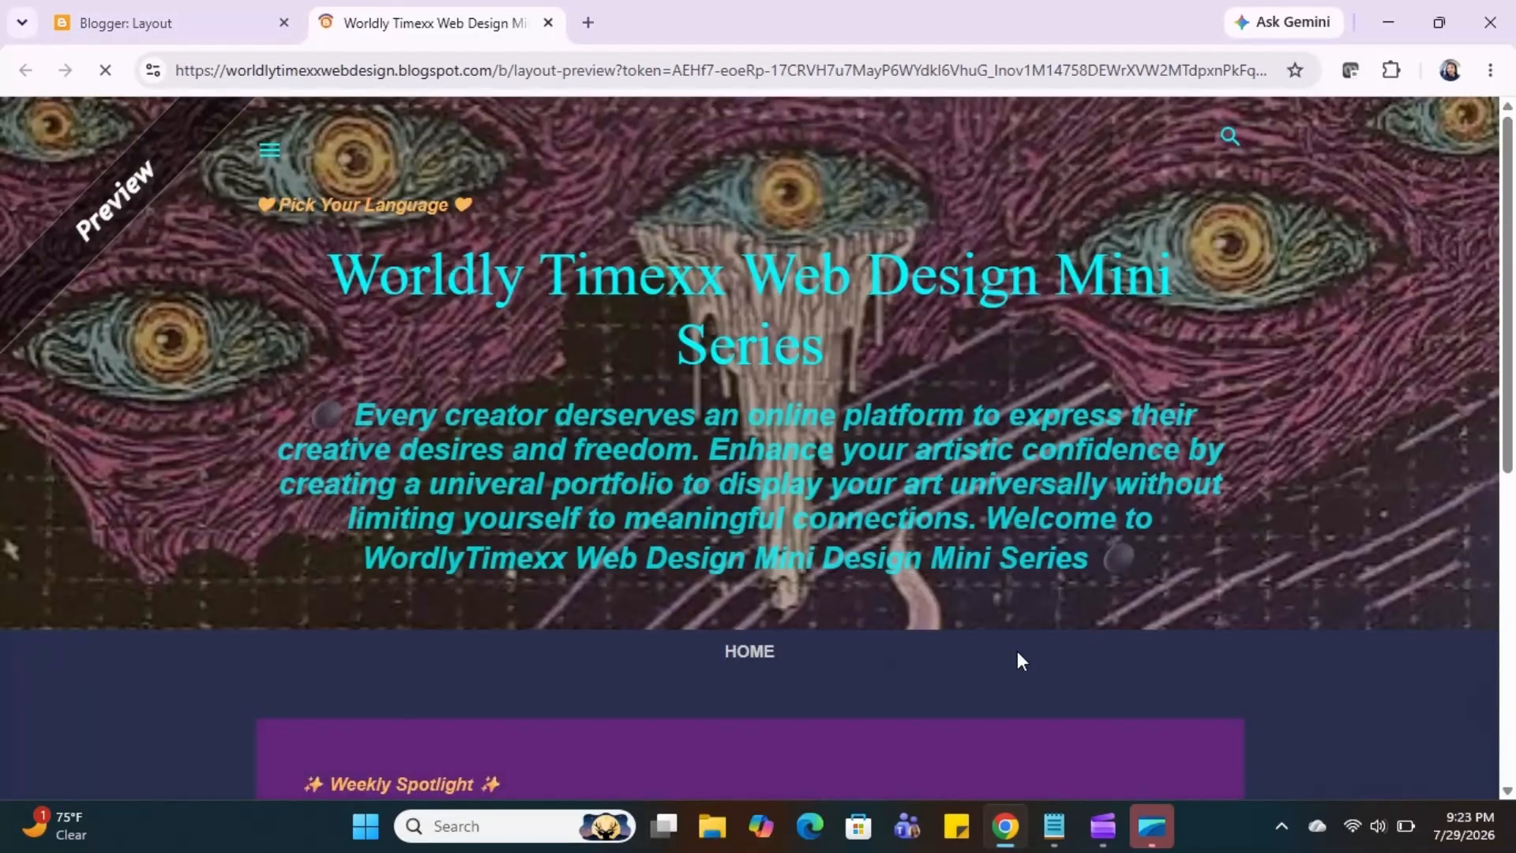
Step: Check the page content and footer in the blog preview, and close the preview
{"action": "scroll", "coordinate": [1017, 660], "scroll_direction": "down", "scroll_amount": 1}
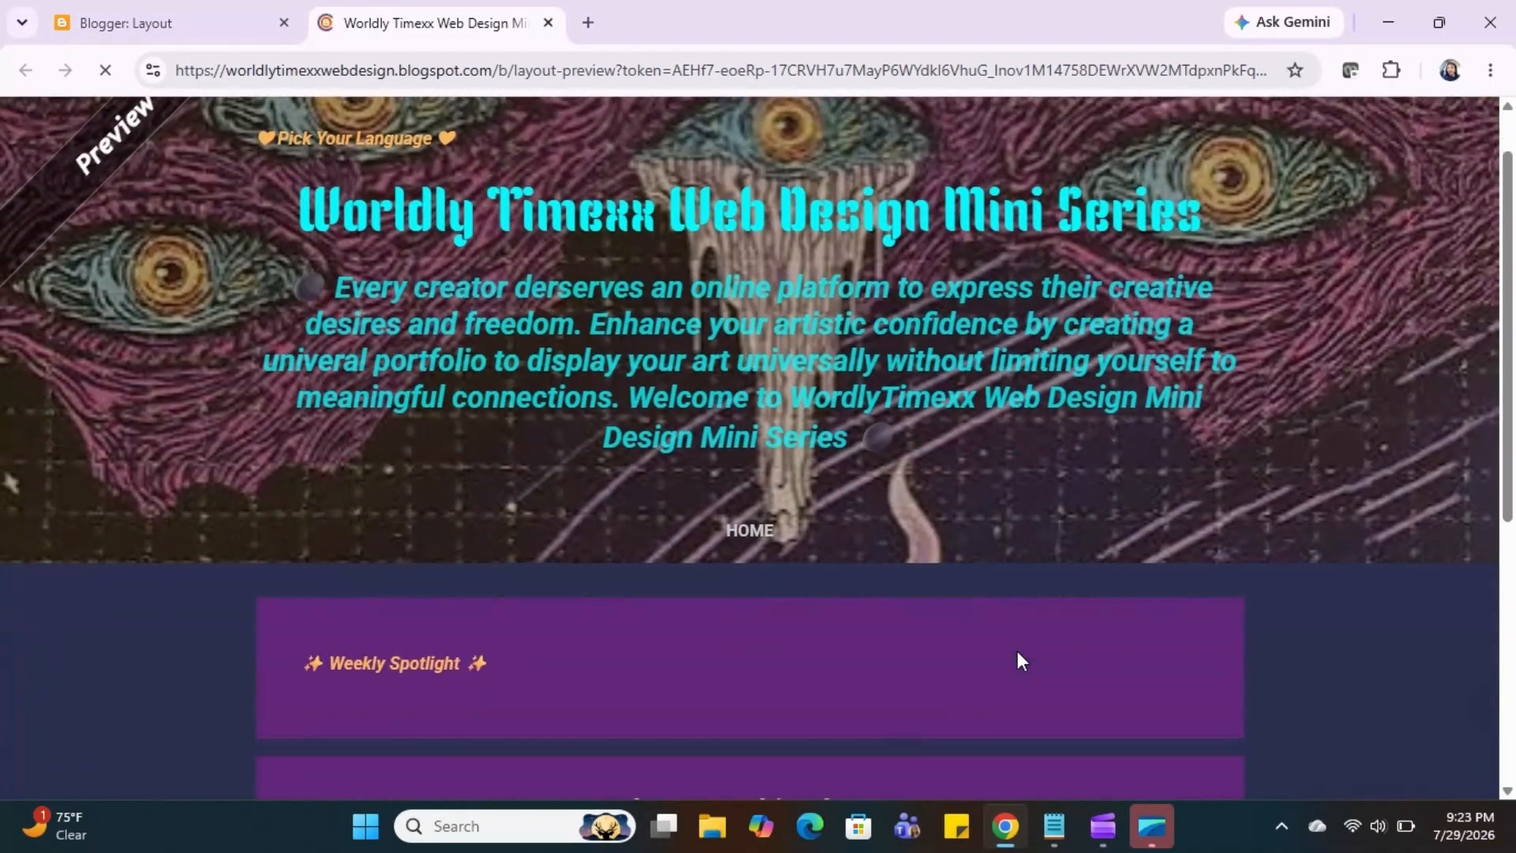
{"action": "scroll", "coordinate": [1018, 660], "scroll_direction": "down", "scroll_amount": 2}
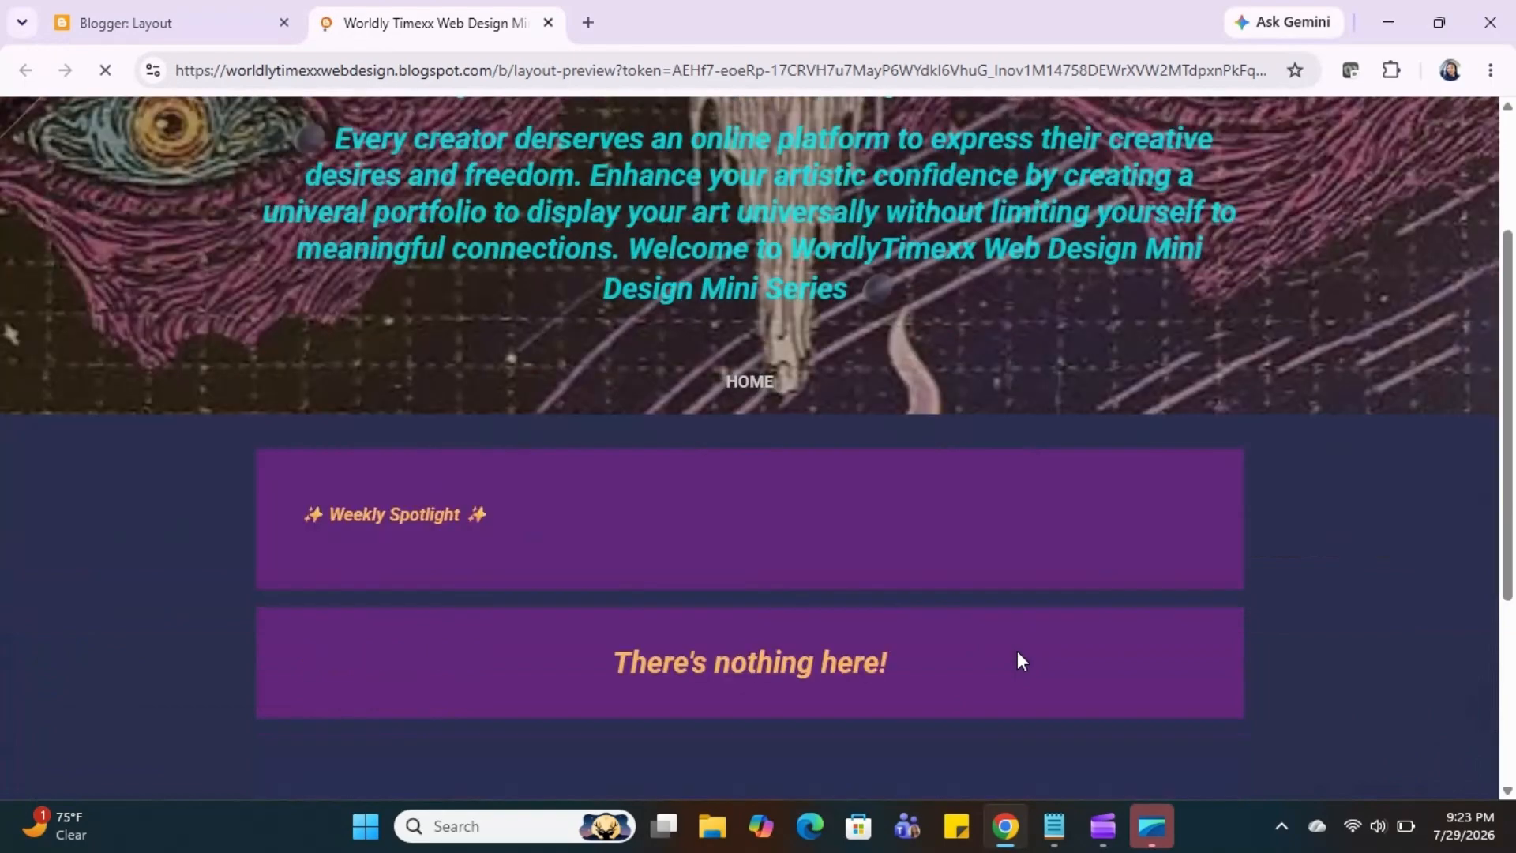
{"action": "scroll", "coordinate": [1018, 660], "scroll_direction": "down", "scroll_amount": 4}
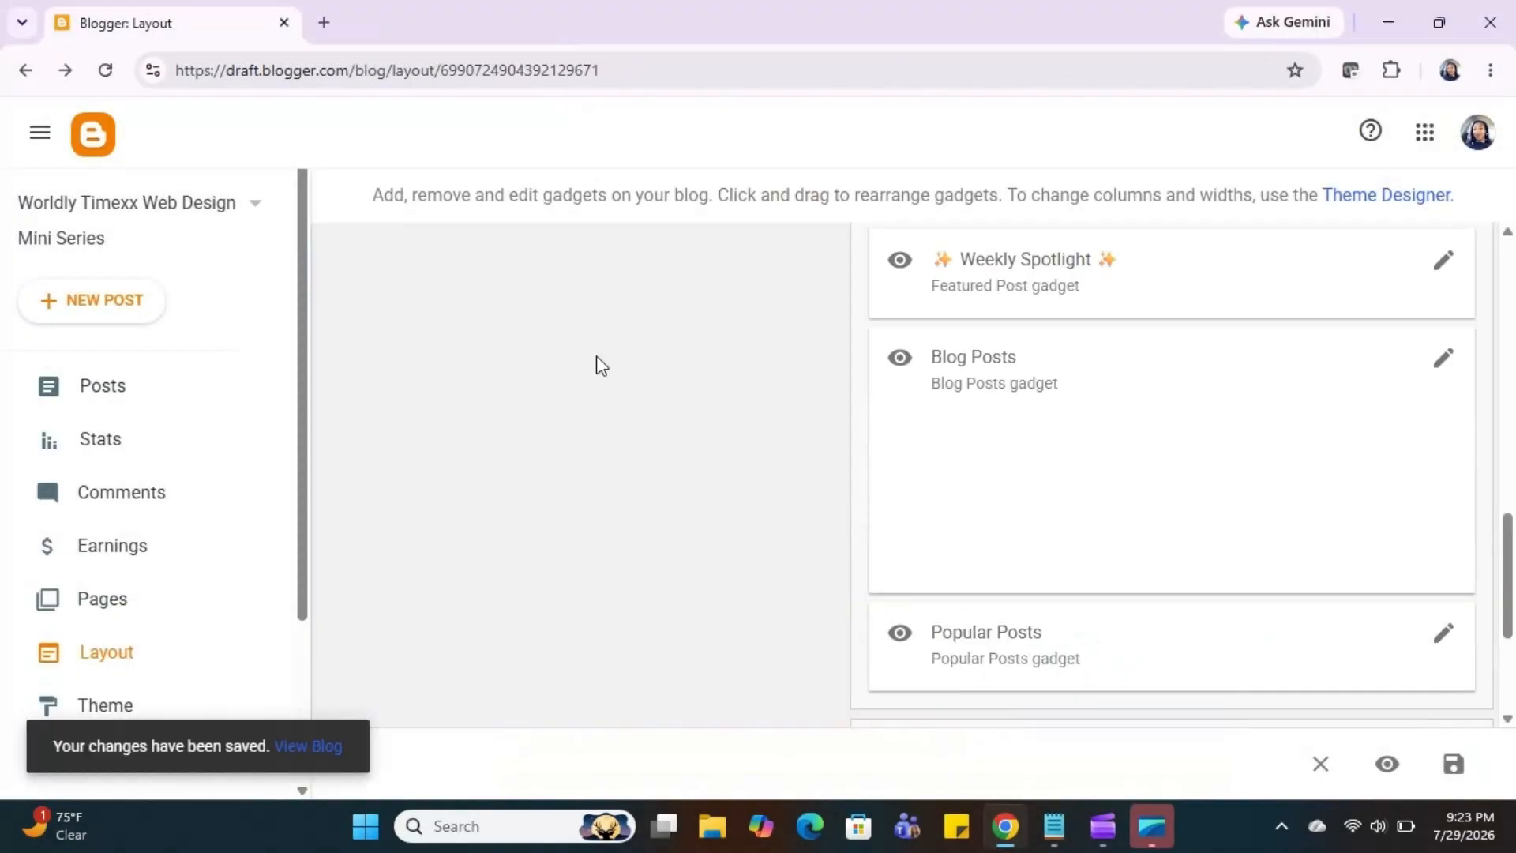
Step: Add a Text gadget to the Sidebar (Top) section of the layout
{"action": "scroll", "coordinate": [595, 355], "scroll_direction": "up", "scroll_amount": 10}
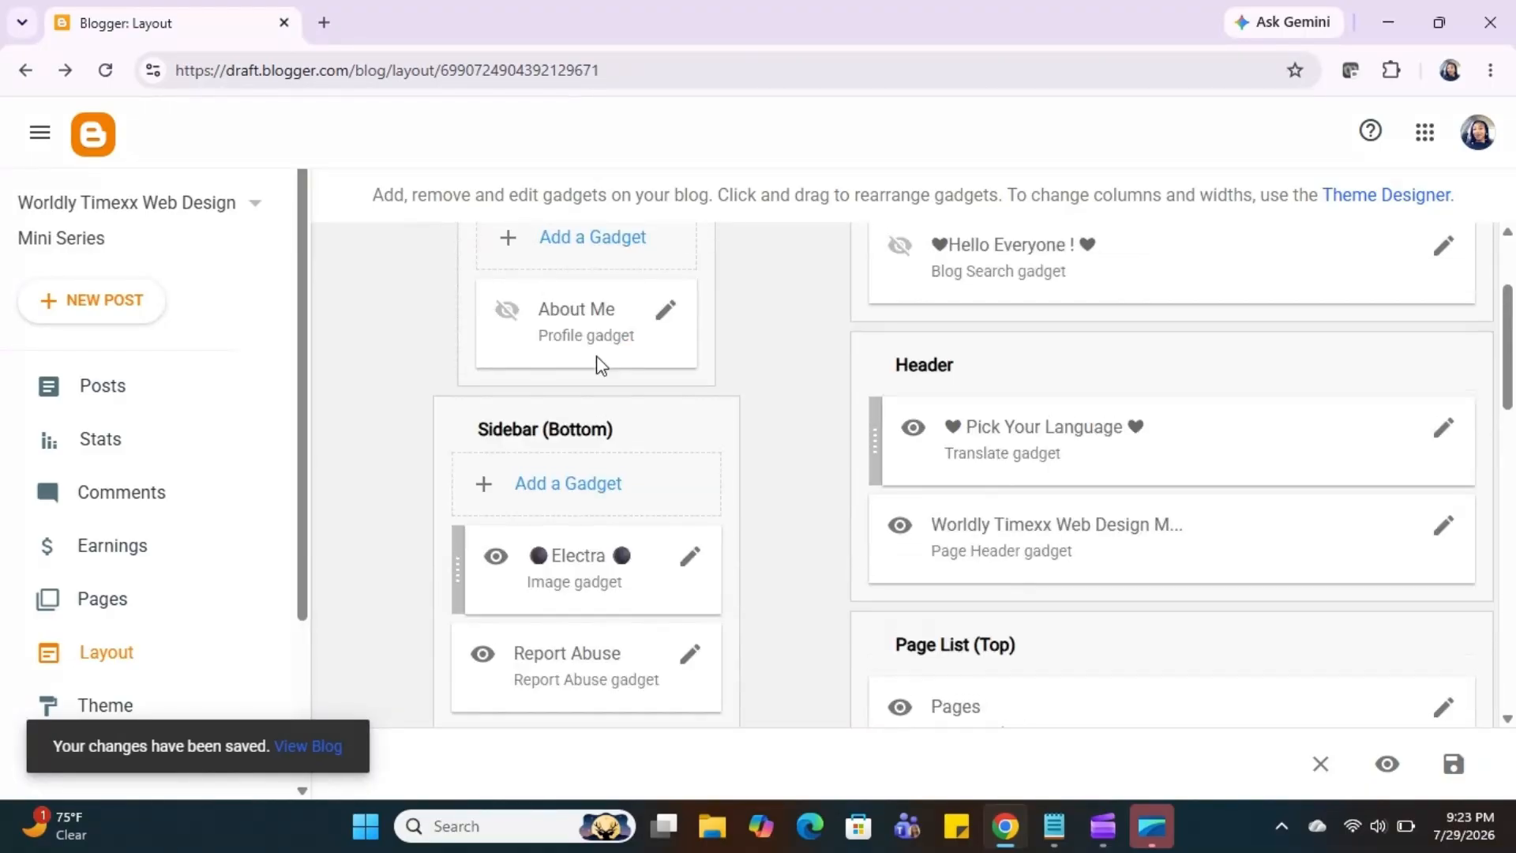
{"action": "scroll", "coordinate": [595, 364], "scroll_direction": "up", "scroll_amount": 3}
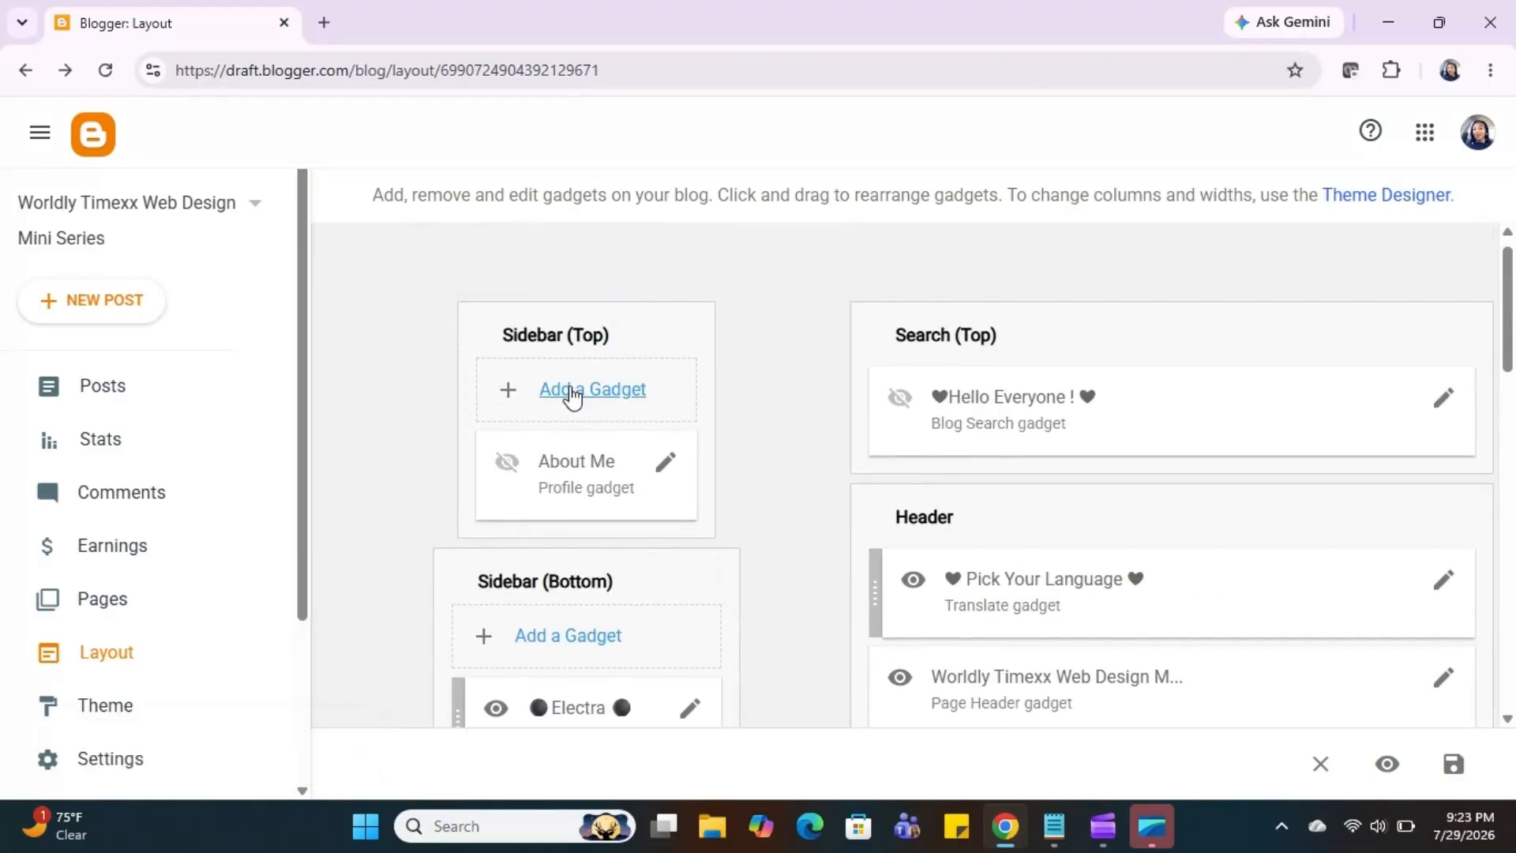
{"action": "left_click", "coordinate": [573, 392]}
{"action": "scroll", "coordinate": [735, 465], "scroll_direction": "down", "scroll_amount": 8}
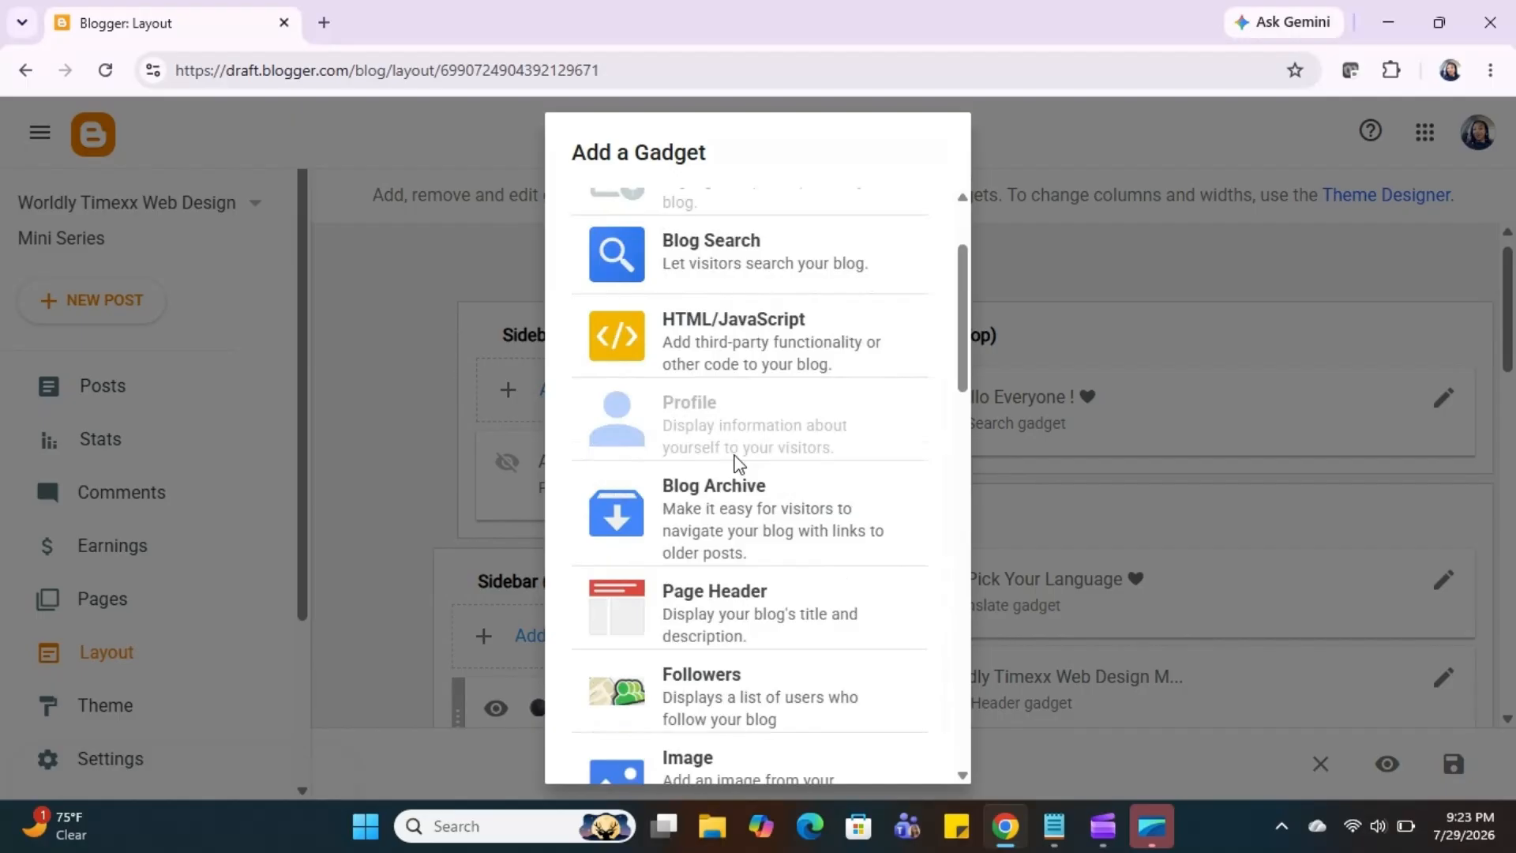
{"action": "scroll", "coordinate": [736, 465], "scroll_direction": "down", "scroll_amount": 4}
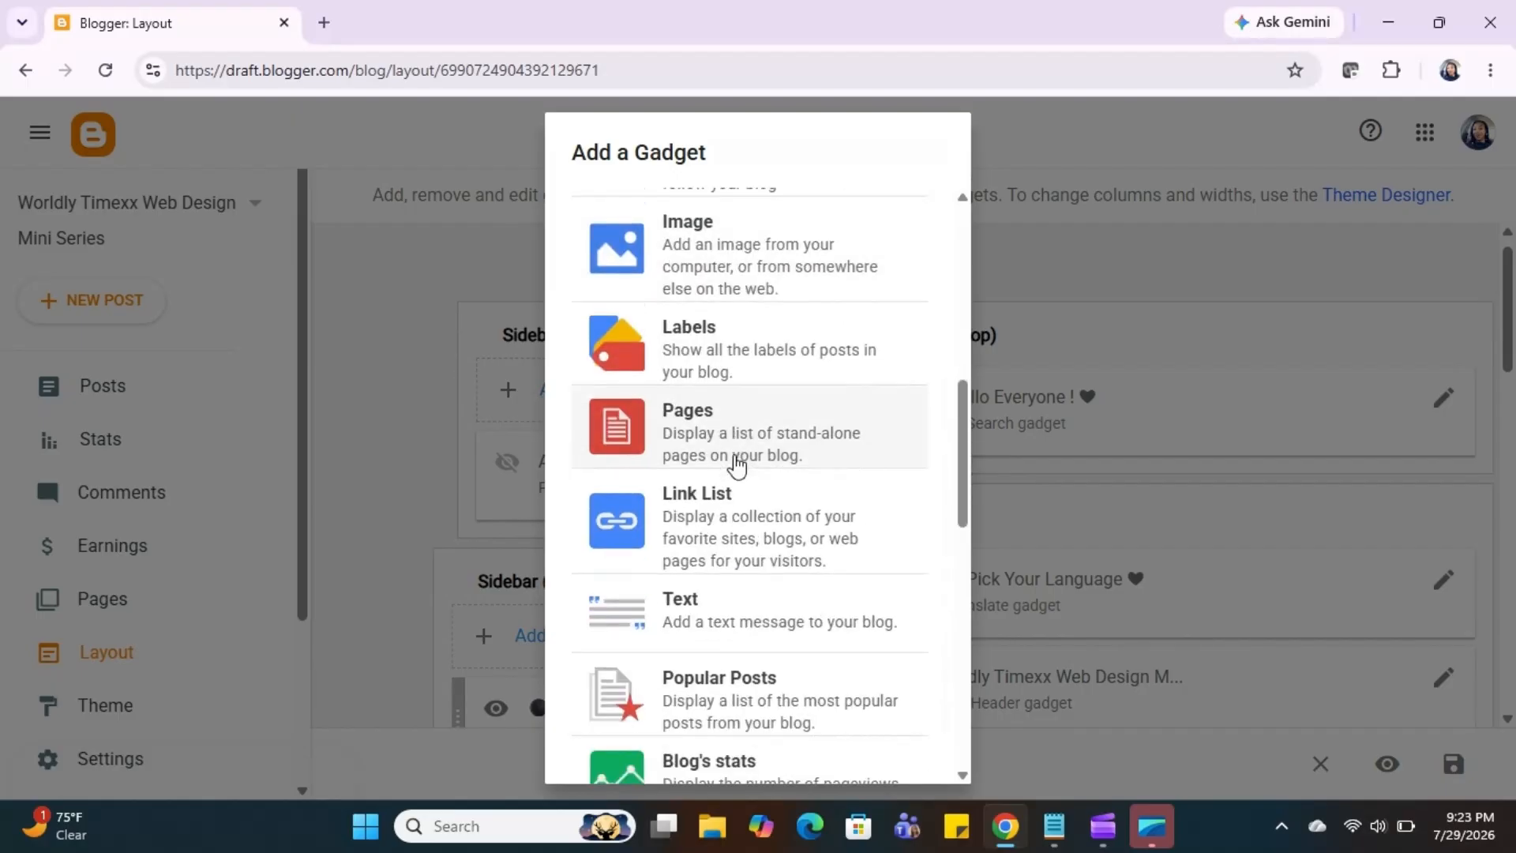
{"action": "left_click", "coordinate": [744, 473]}
Step: Copy "♥ See you guys for Episode 3! ♥" from the Notepad notes, paste it as the Text gadget's title, and save the gadget
{"action": "left_click", "coordinate": [1055, 826]}
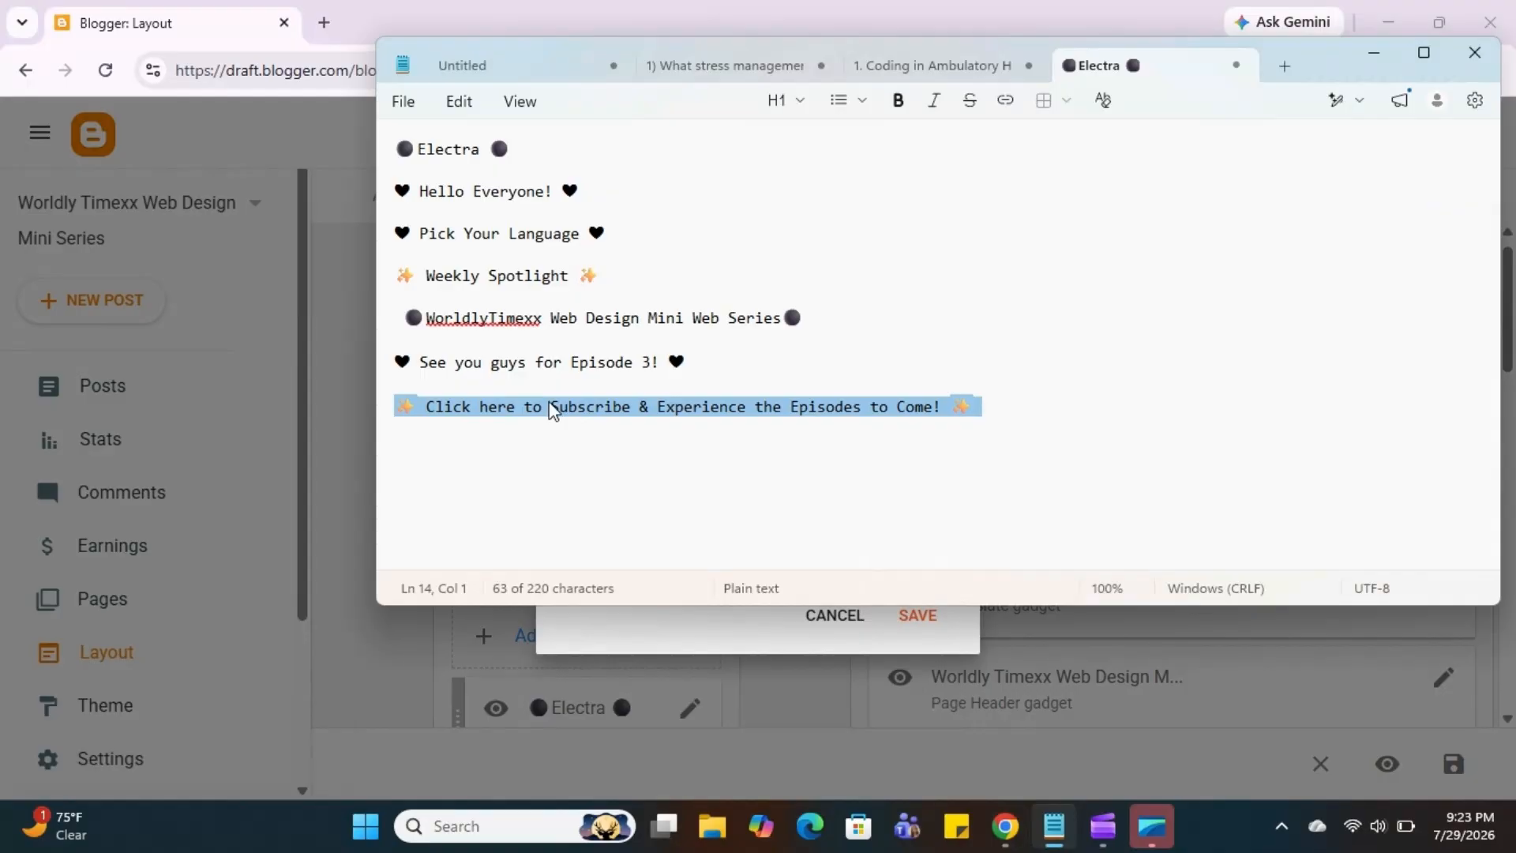
{"action": "triple_click", "coordinate": [525, 371]}
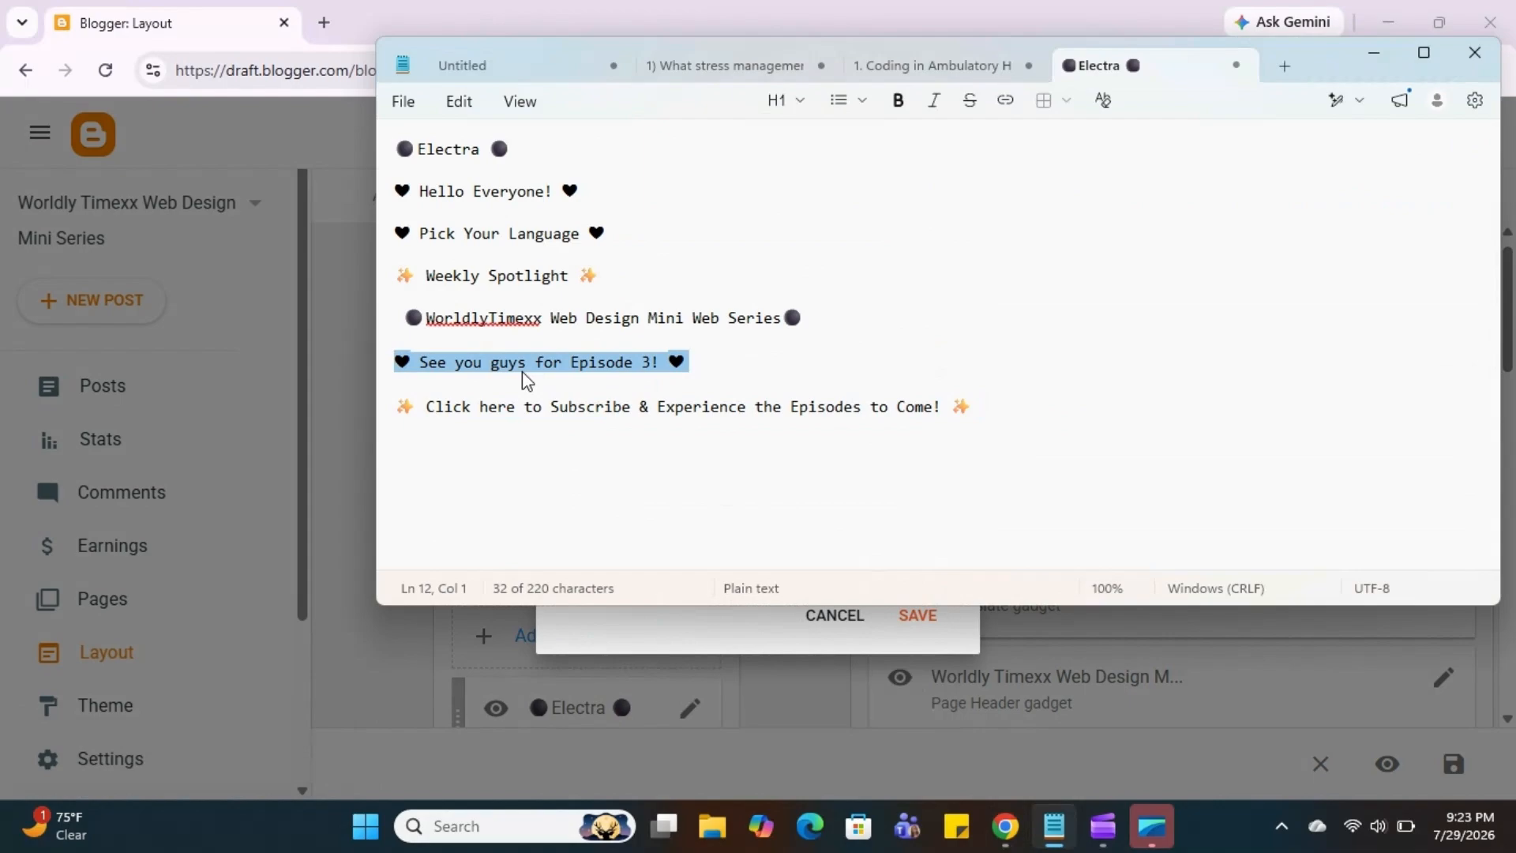
{"action": "right_click", "coordinate": [524, 373]}
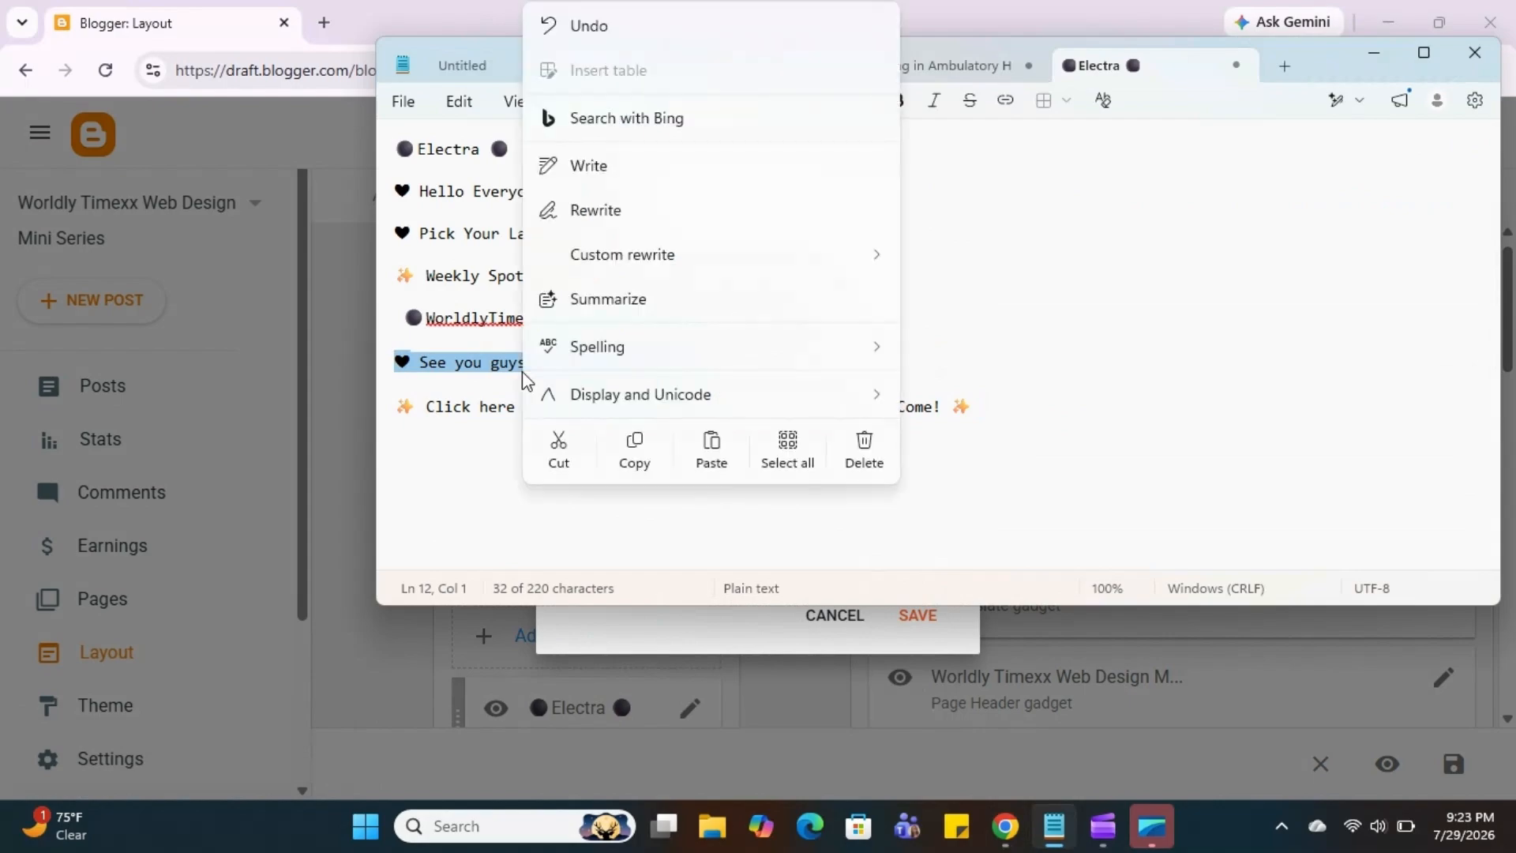
{"action": "left_click", "coordinate": [634, 454]}
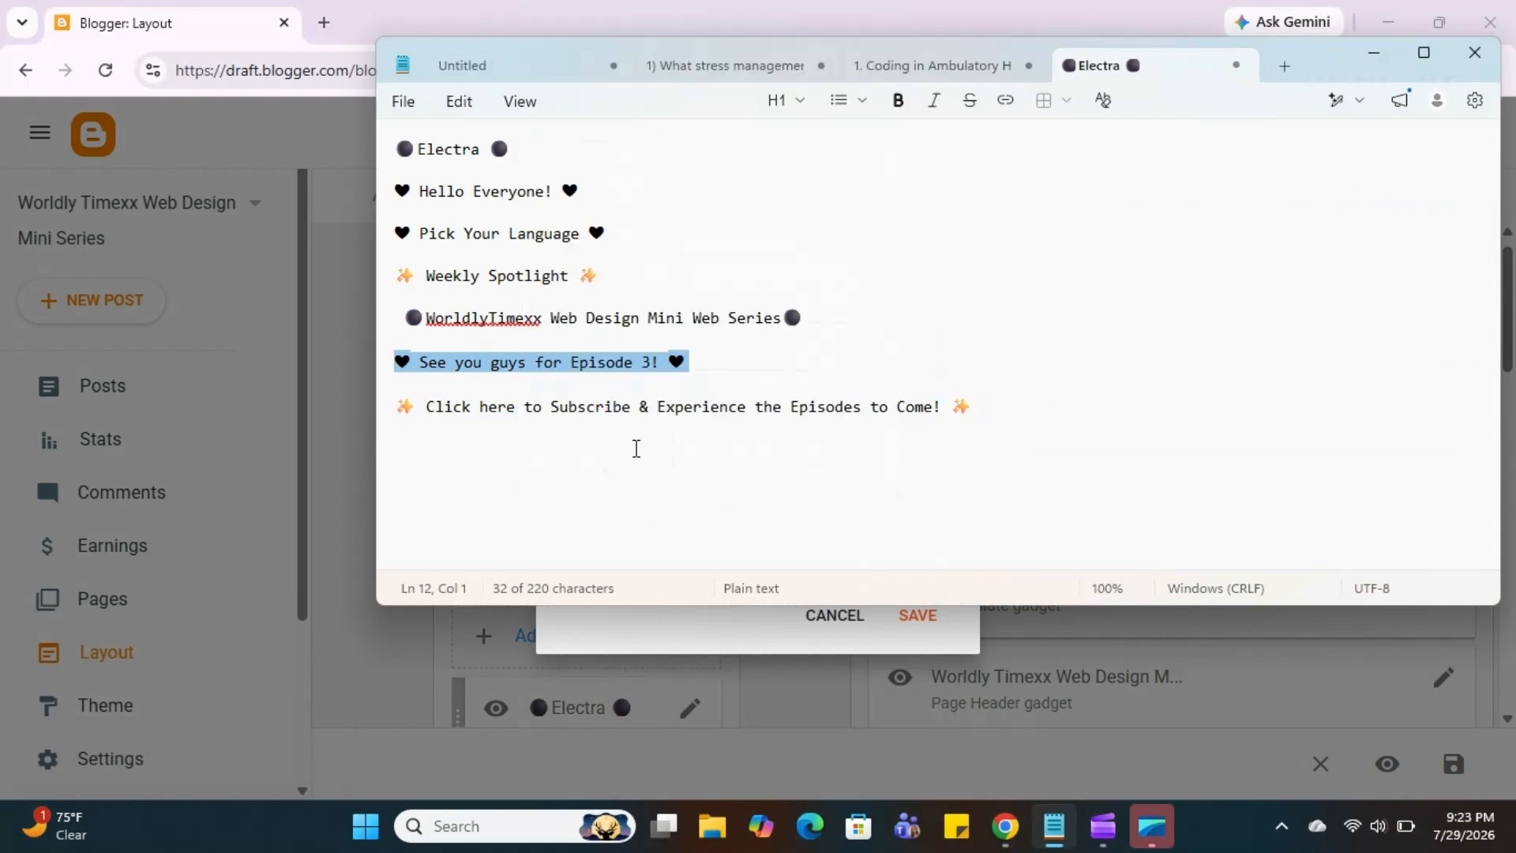
{"action": "left_click", "coordinate": [428, 622]}
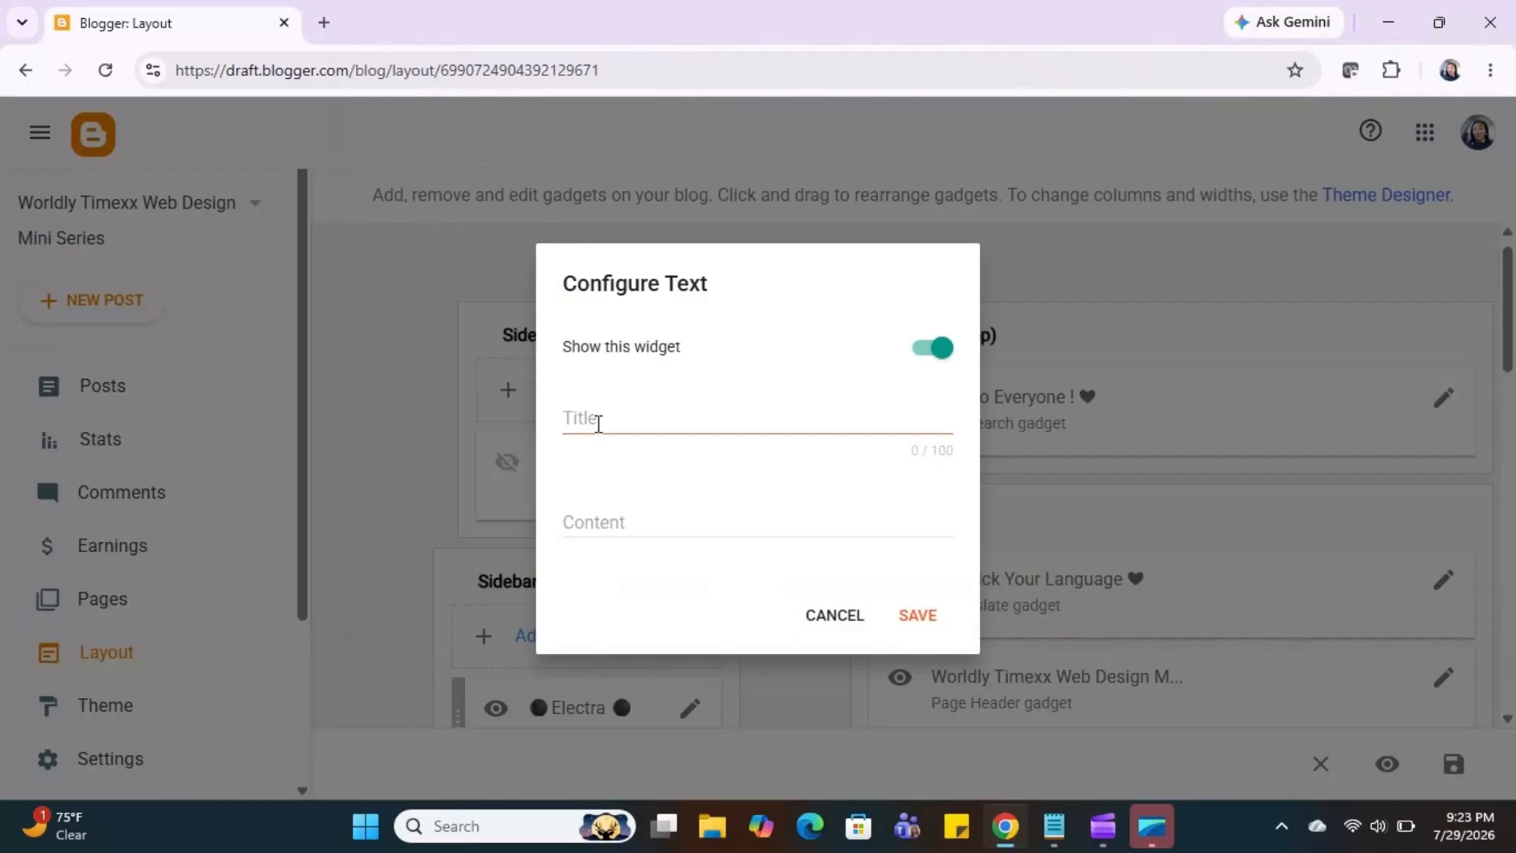
{"action": "left_click", "coordinate": [597, 424]}
{"action": "right_click", "coordinate": [599, 427]}
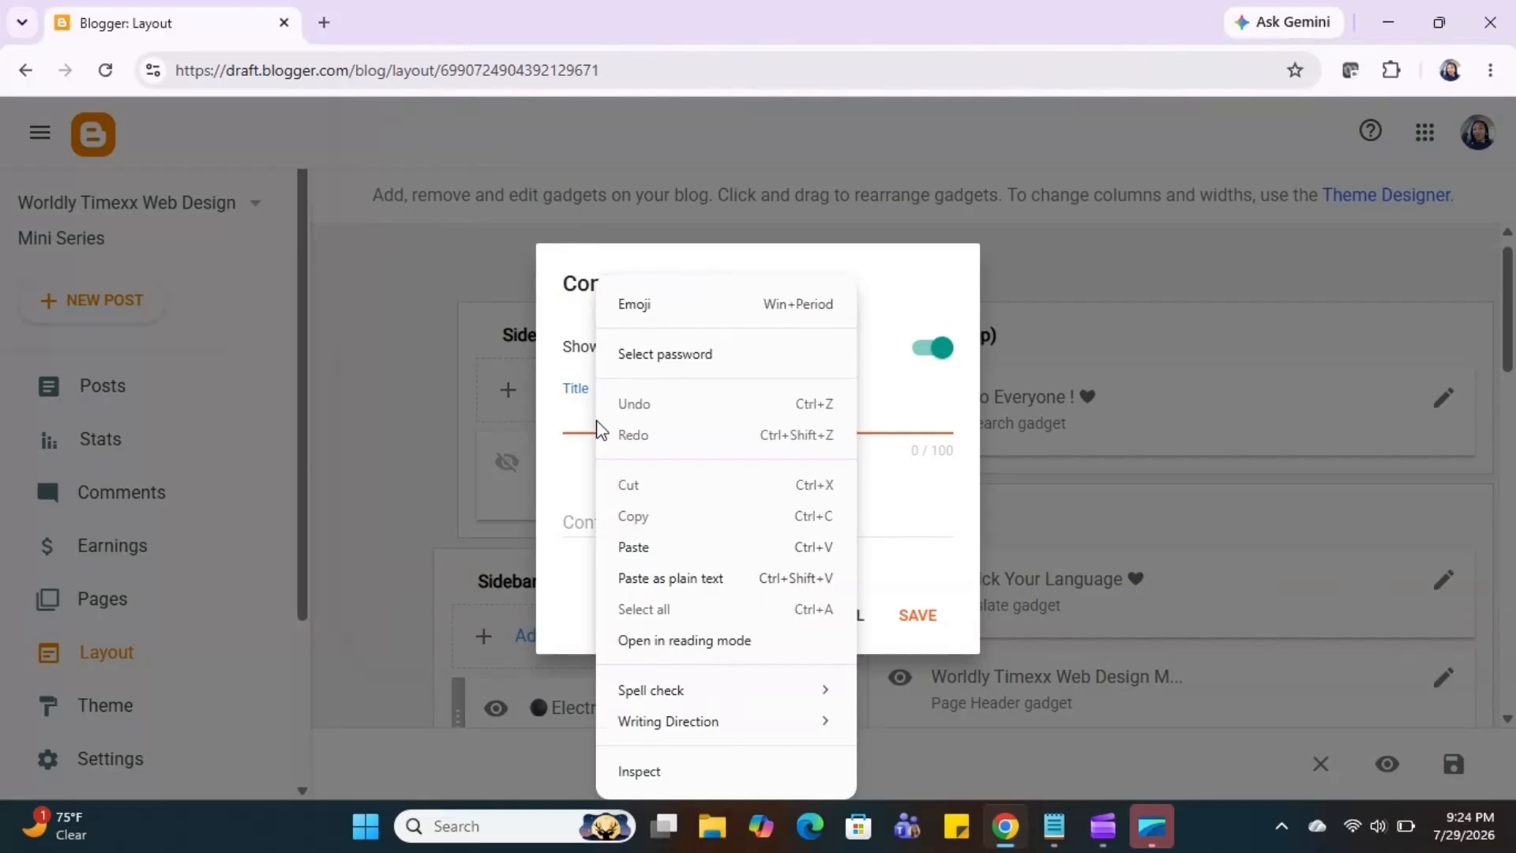
{"action": "left_click", "coordinate": [647, 546]}
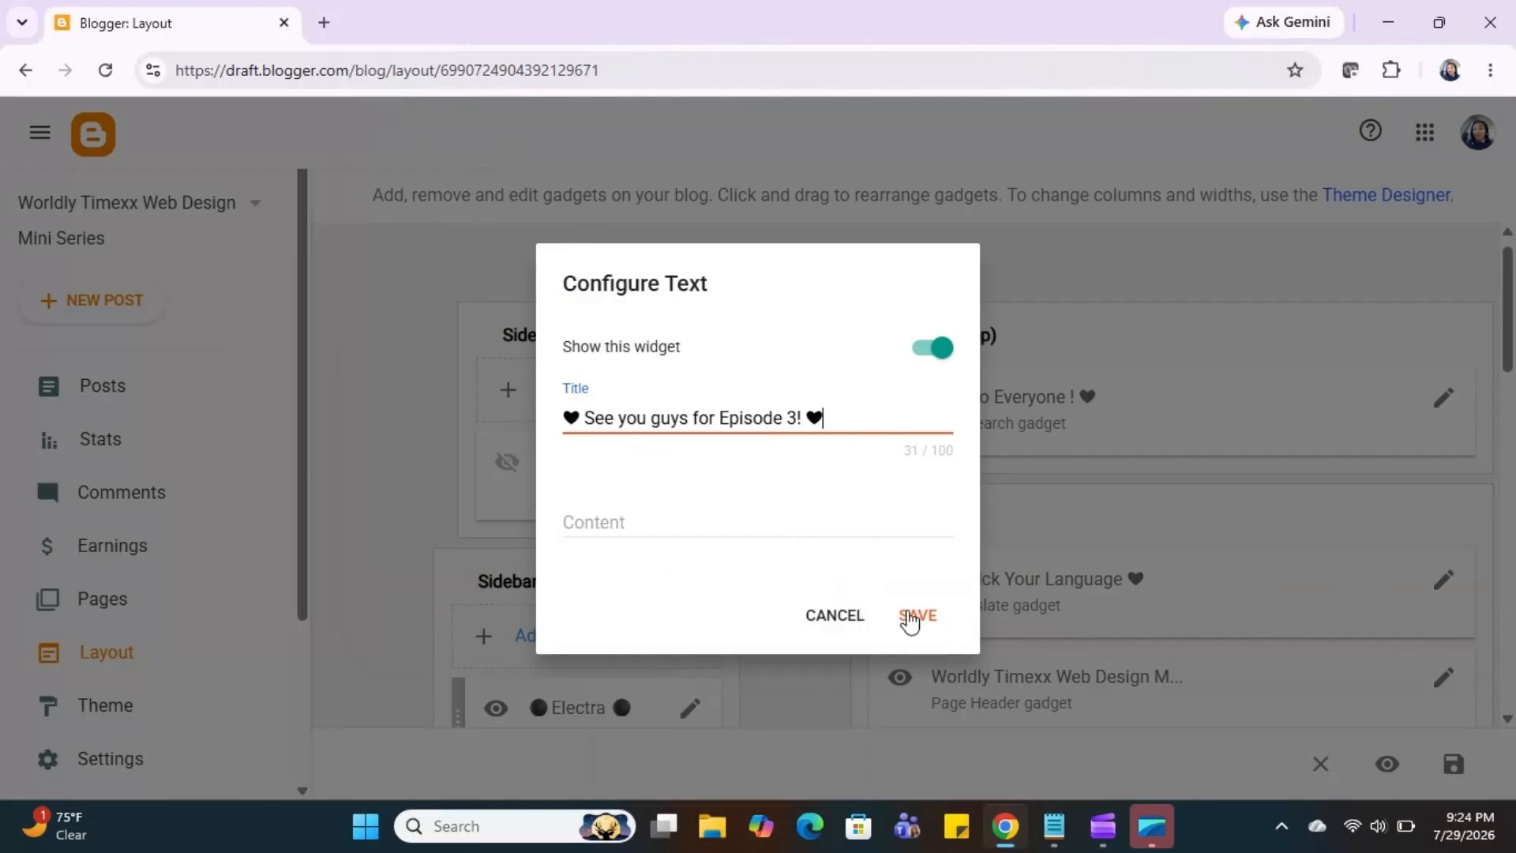
{"action": "left_click", "coordinate": [920, 617]}
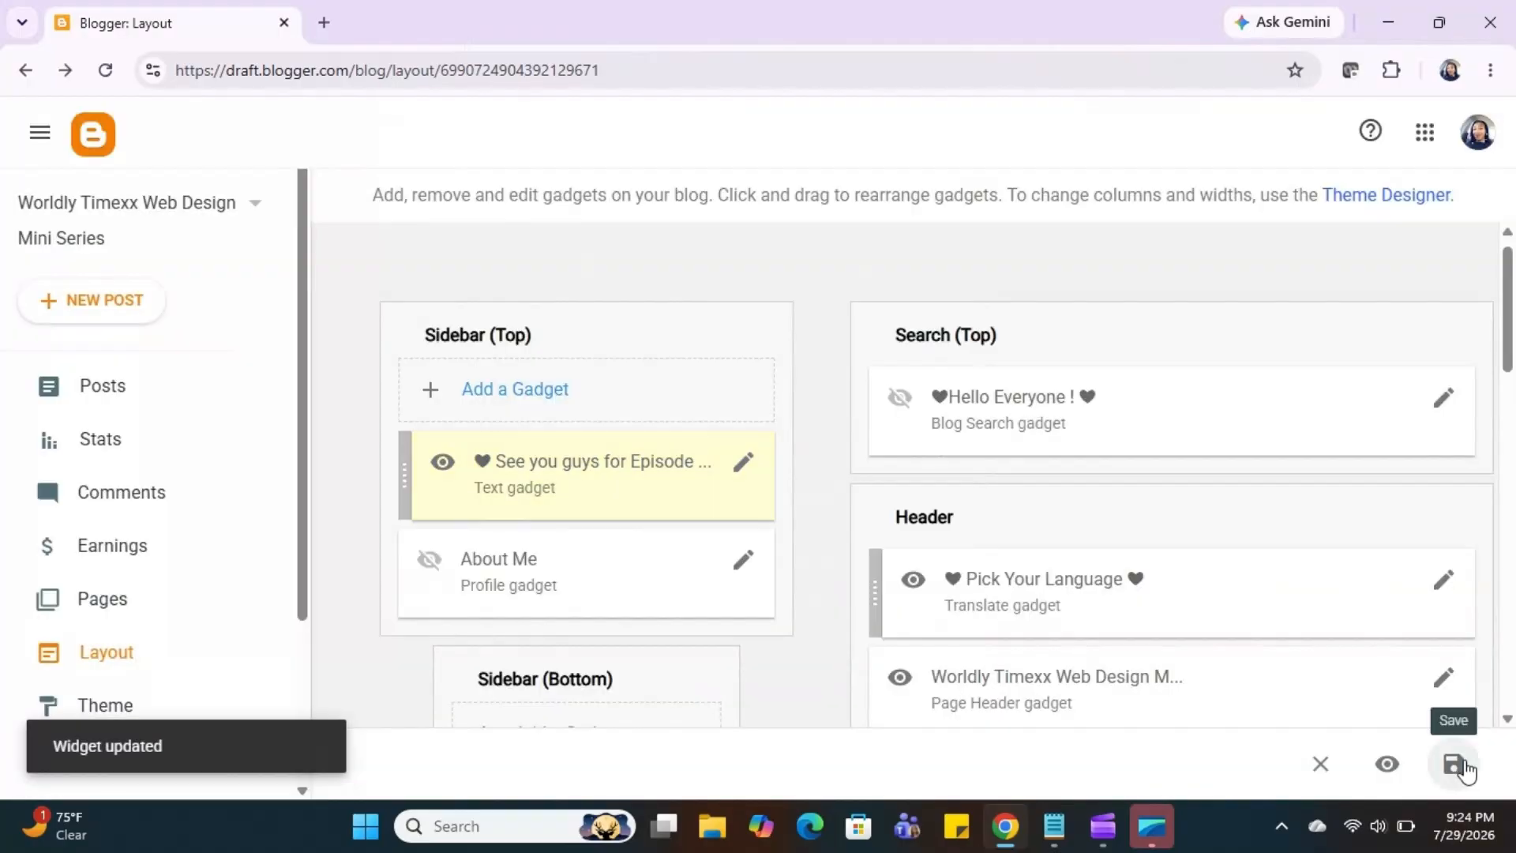
Step: Save the blog layout and open the live blog
{"action": "left_click", "coordinate": [1463, 767]}
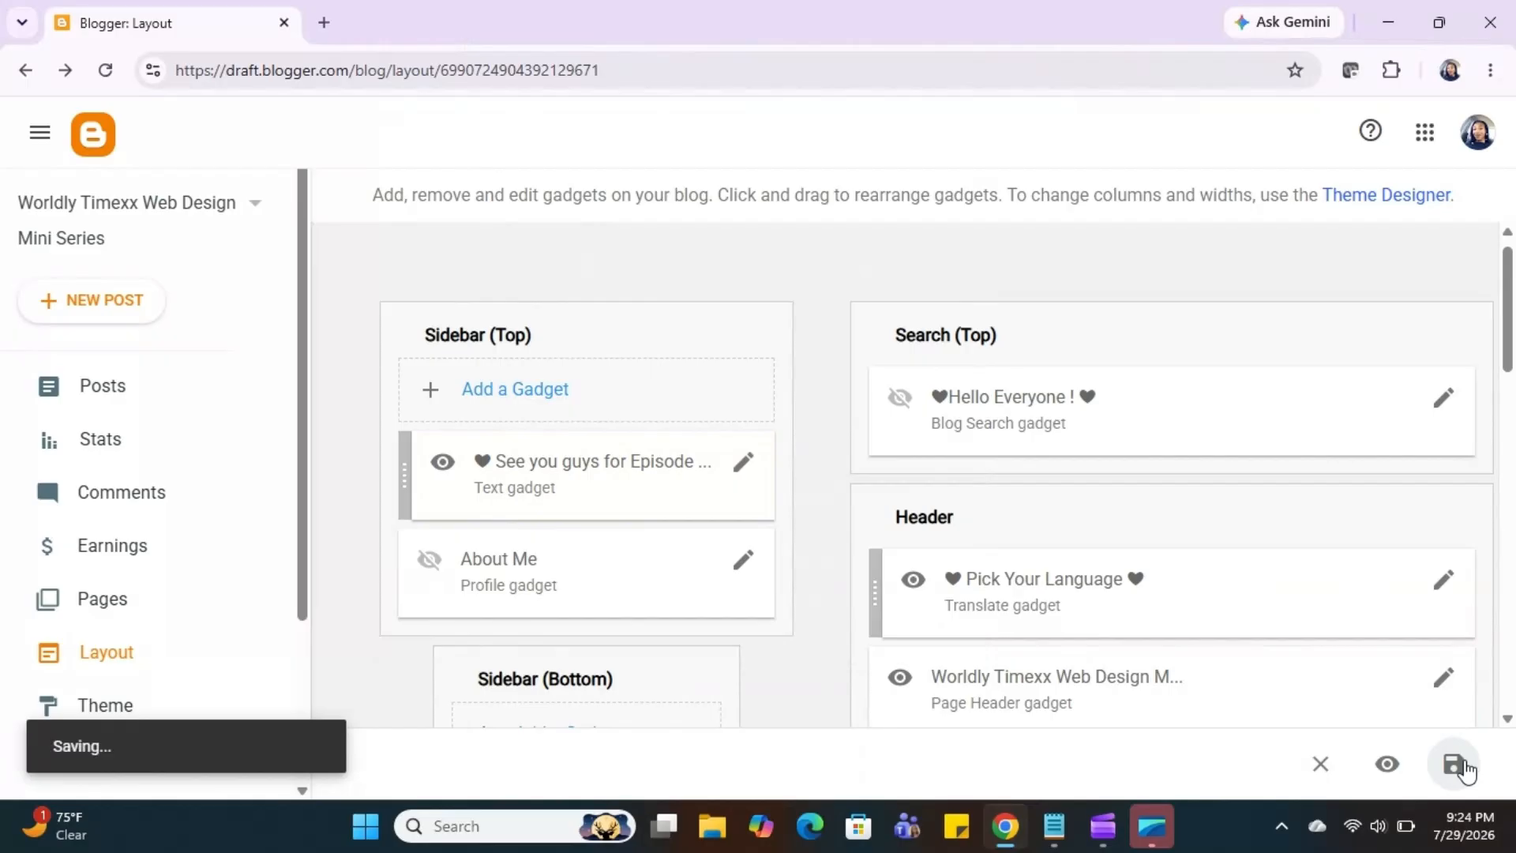
{"action": "scroll", "coordinate": [121, 649], "scroll_direction": "down", "scroll_amount": 3}
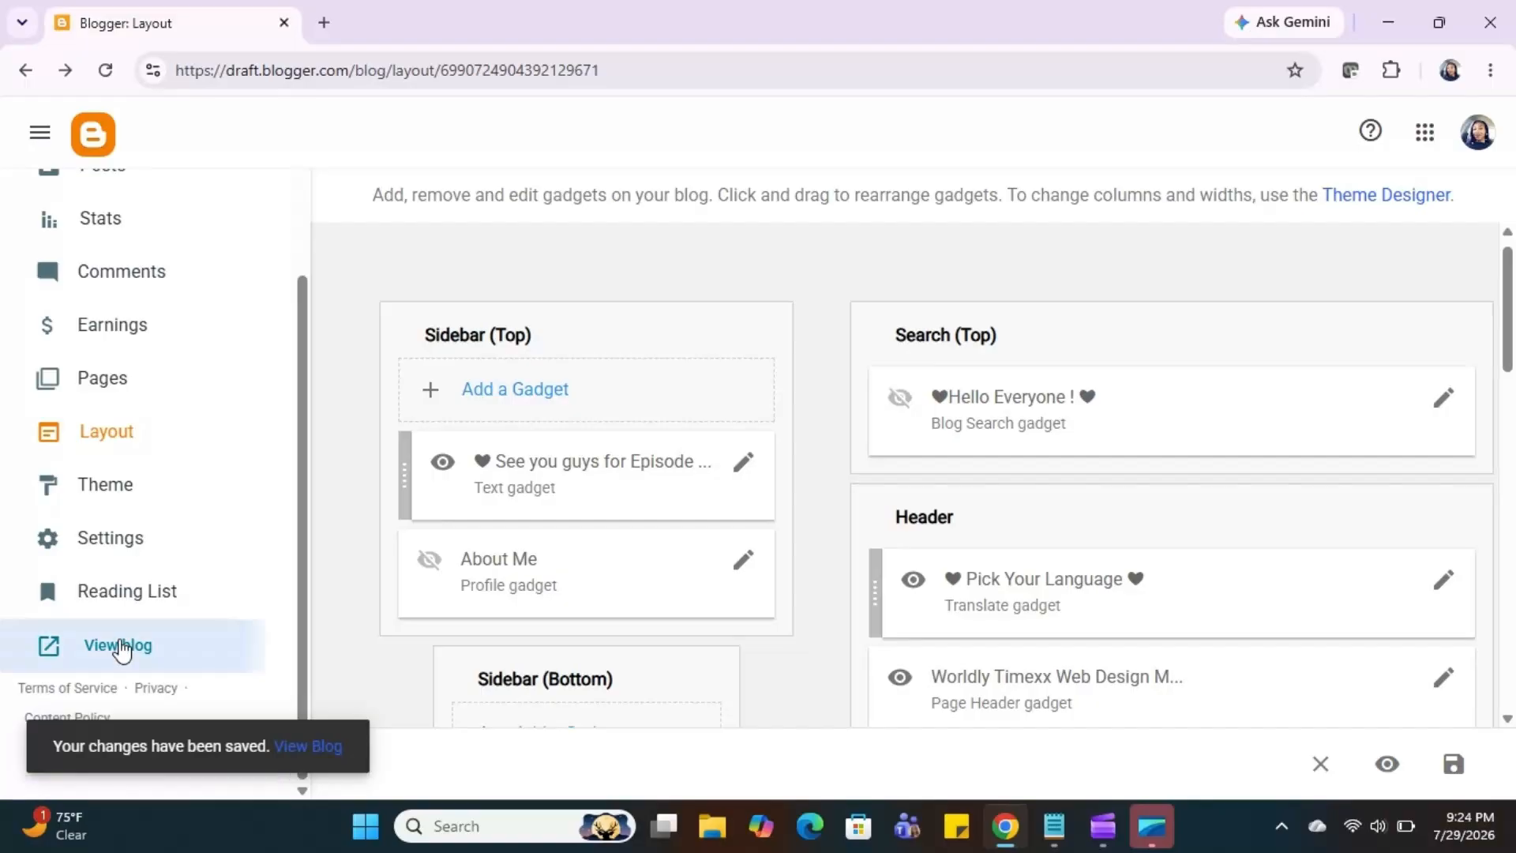
{"action": "left_click", "coordinate": [120, 646]}
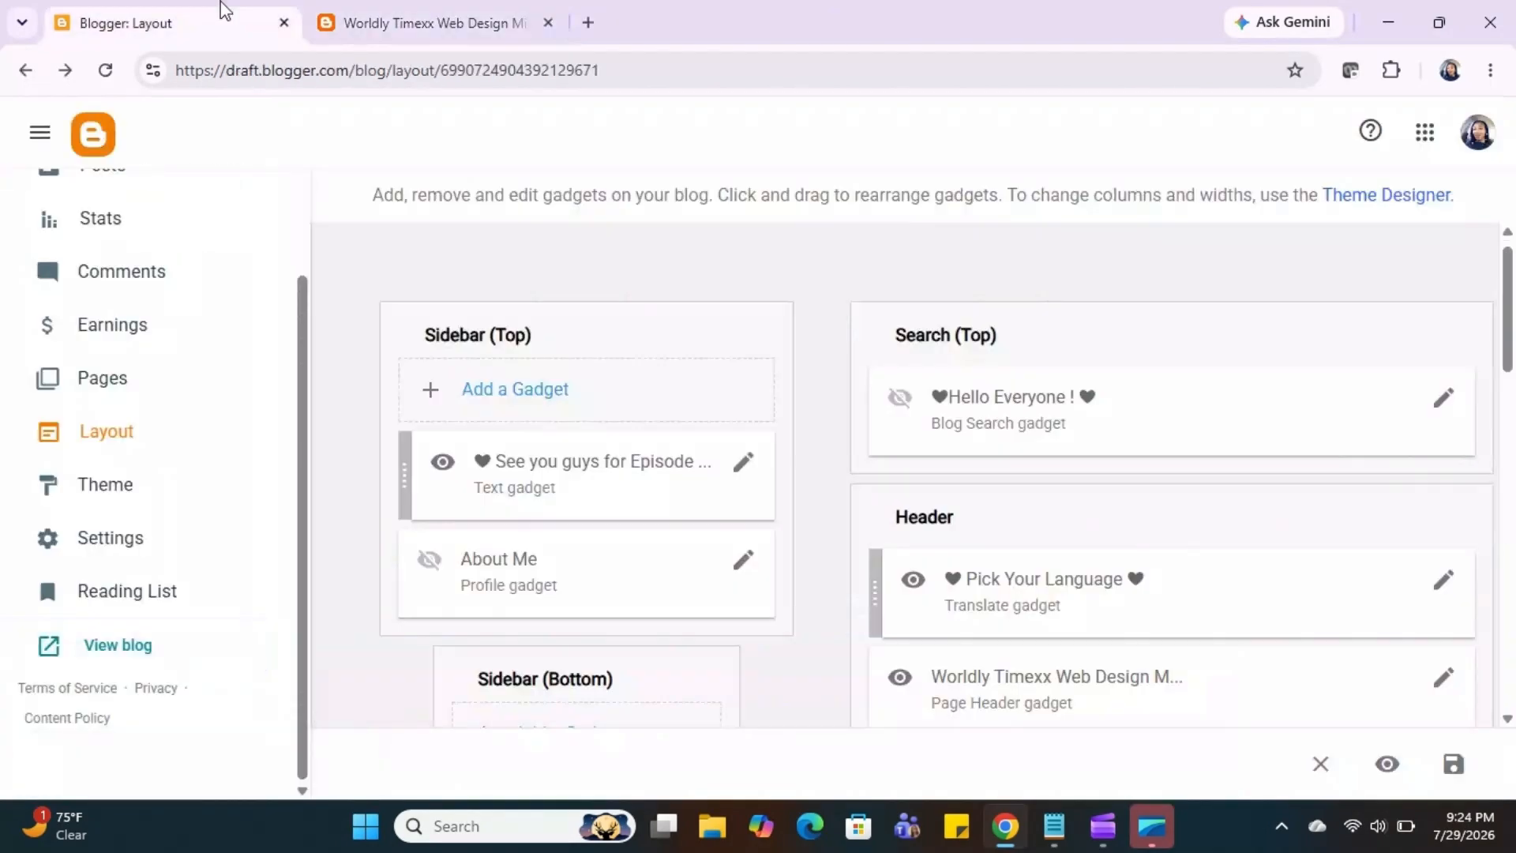
Step: Publish the draft post "♥ Episode 2 : See you at the next Demo! ♥" from the blog's post list
{"action": "scroll", "coordinate": [591, 413], "scroll_direction": "down", "scroll_amount": 5}
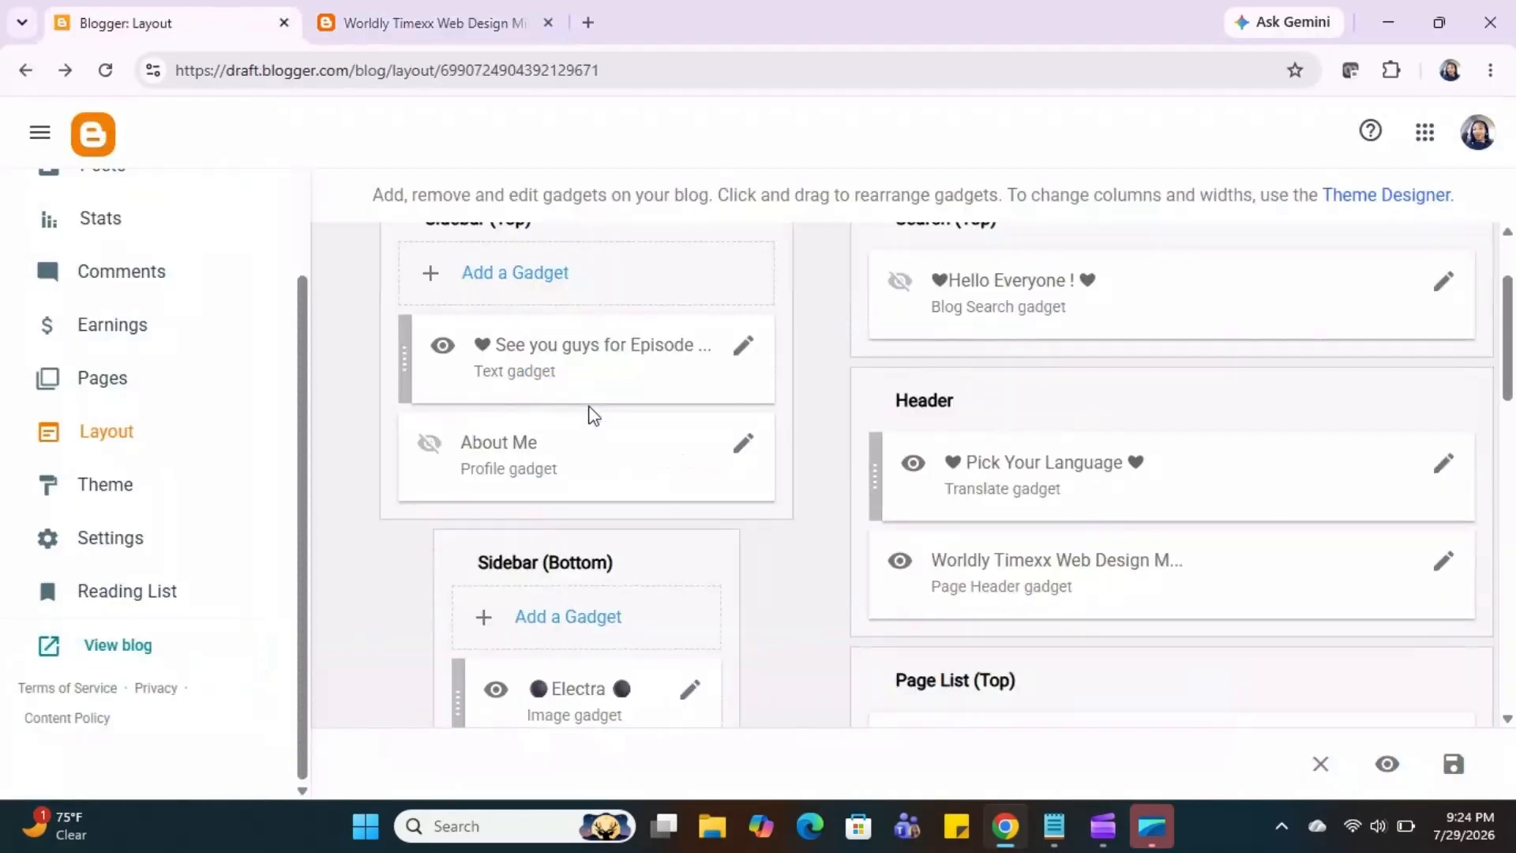
{"action": "scroll", "coordinate": [594, 415], "scroll_direction": "down", "scroll_amount": 4}
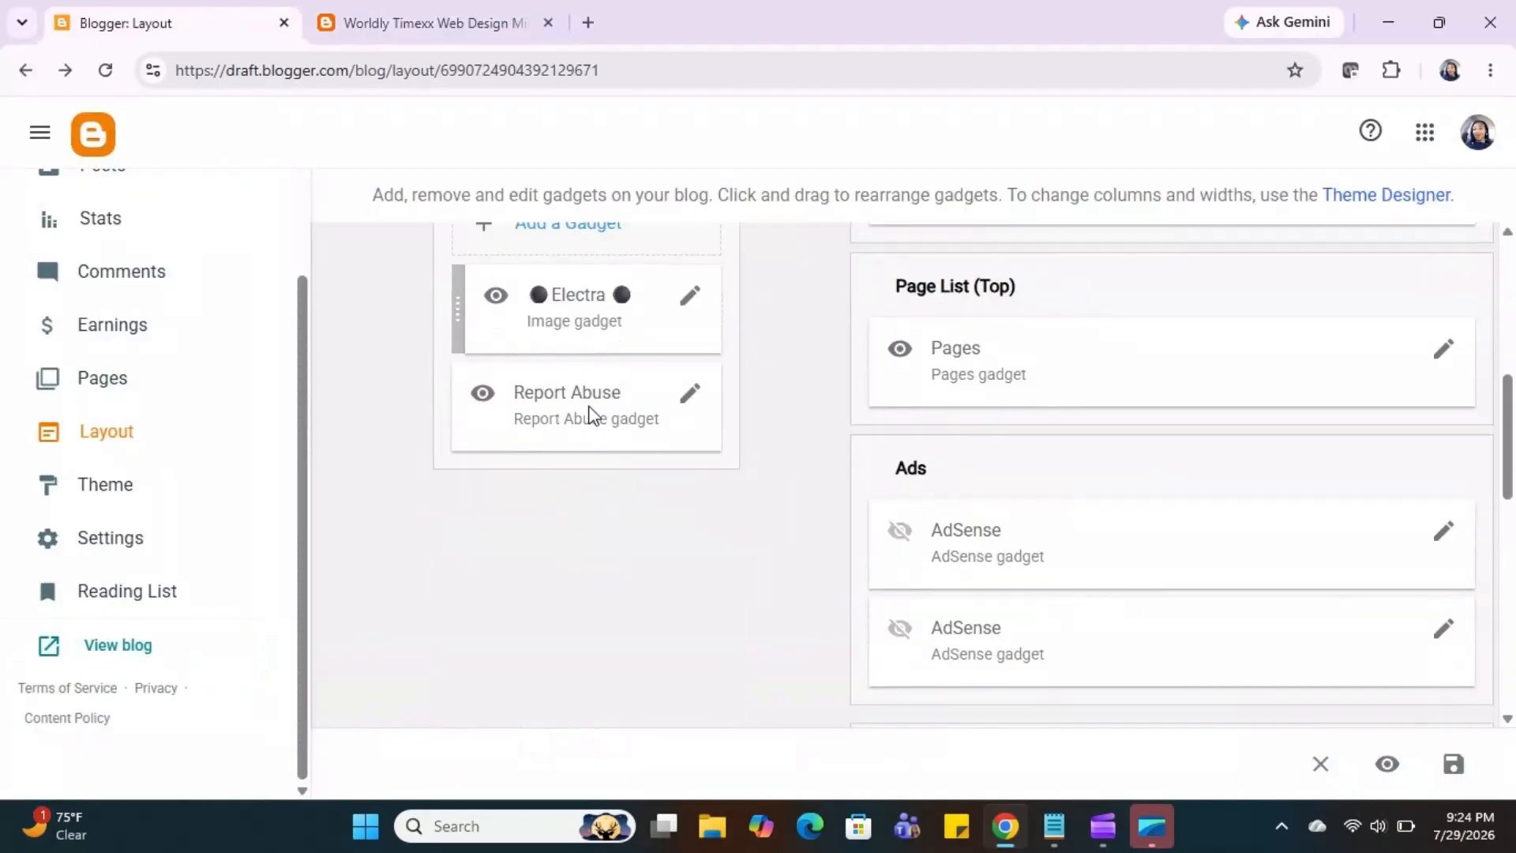
{"action": "scroll", "coordinate": [594, 414], "scroll_direction": "down", "scroll_amount": 2}
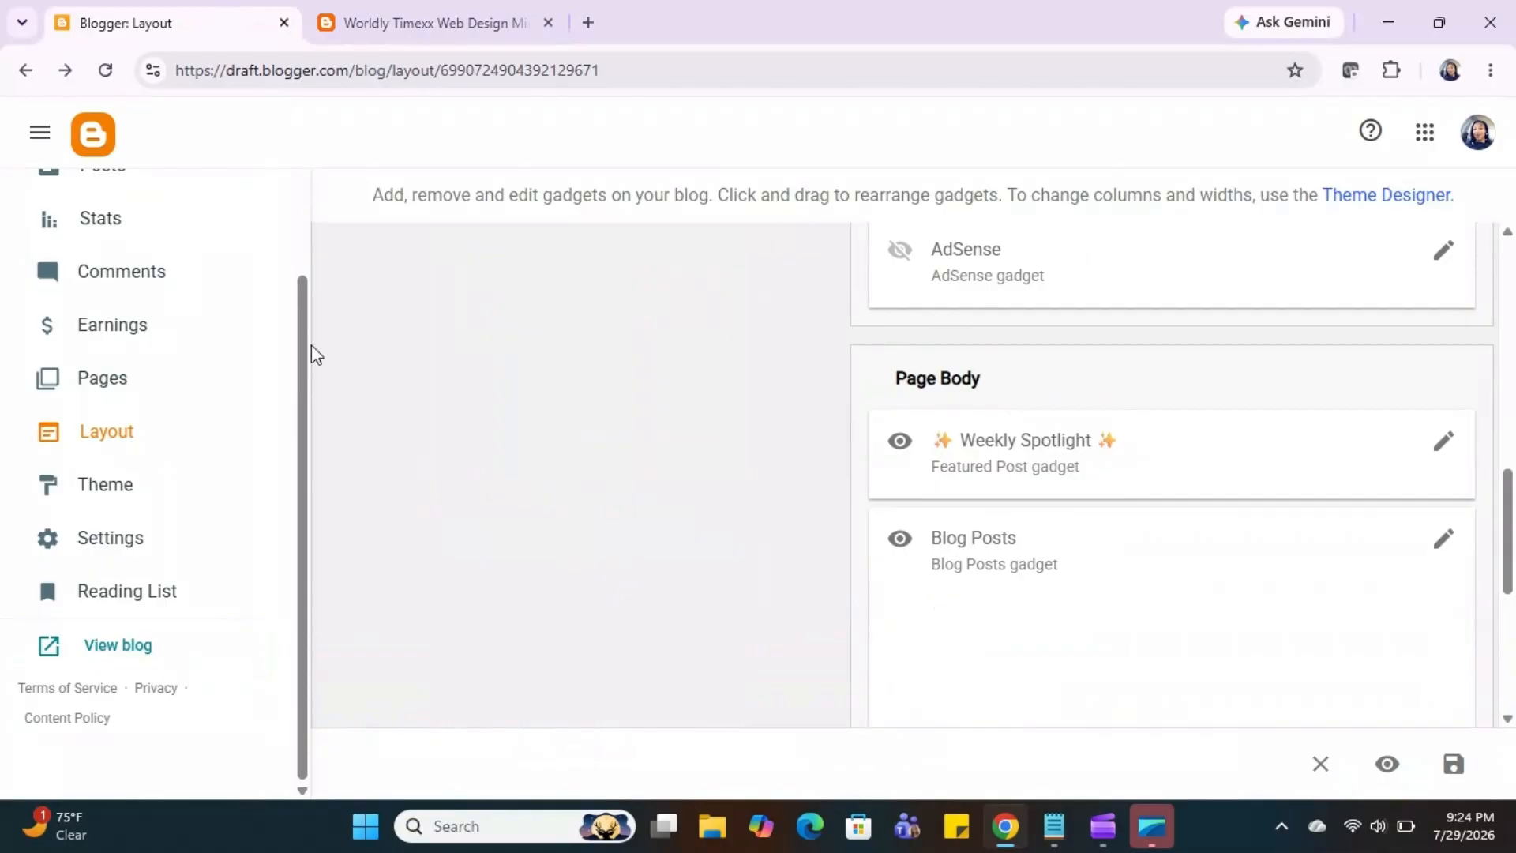
{"action": "scroll", "coordinate": [212, 274], "scroll_direction": "up", "scroll_amount": 3}
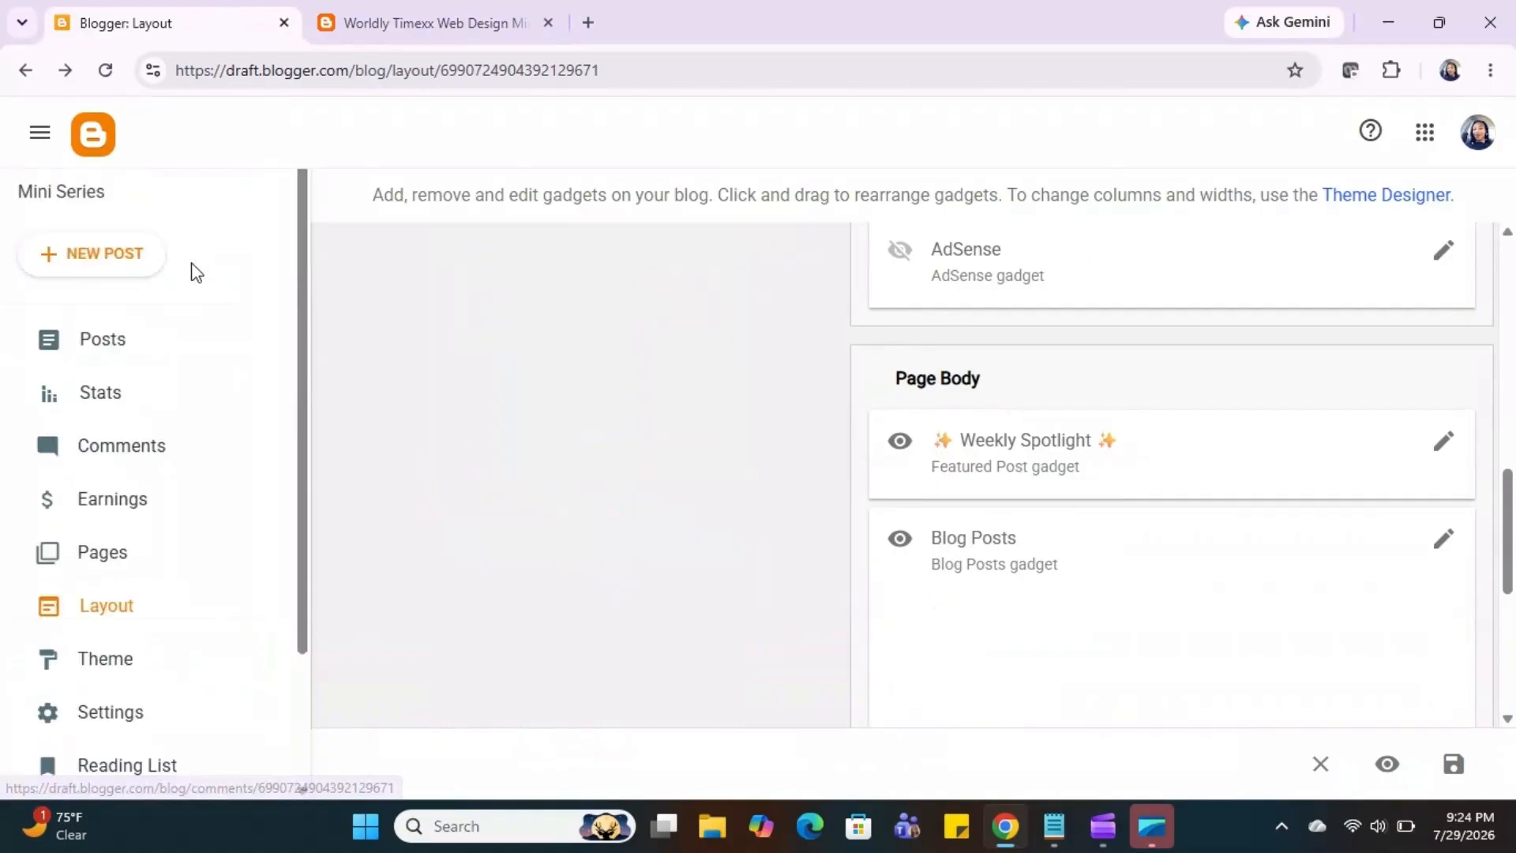
{"action": "left_click", "coordinate": [168, 353]}
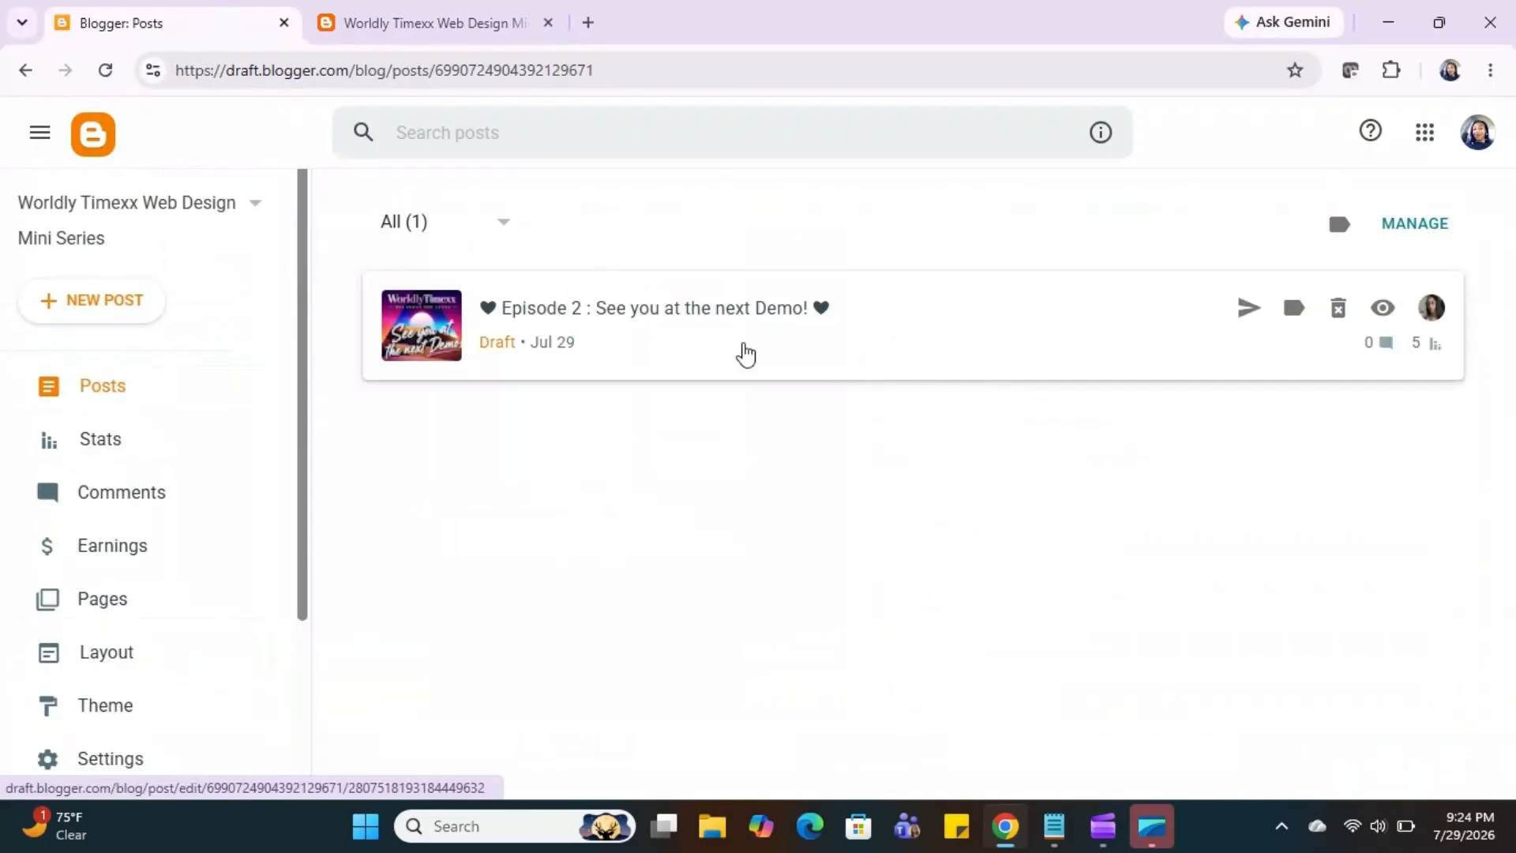
{"action": "left_click", "coordinate": [1248, 309]}
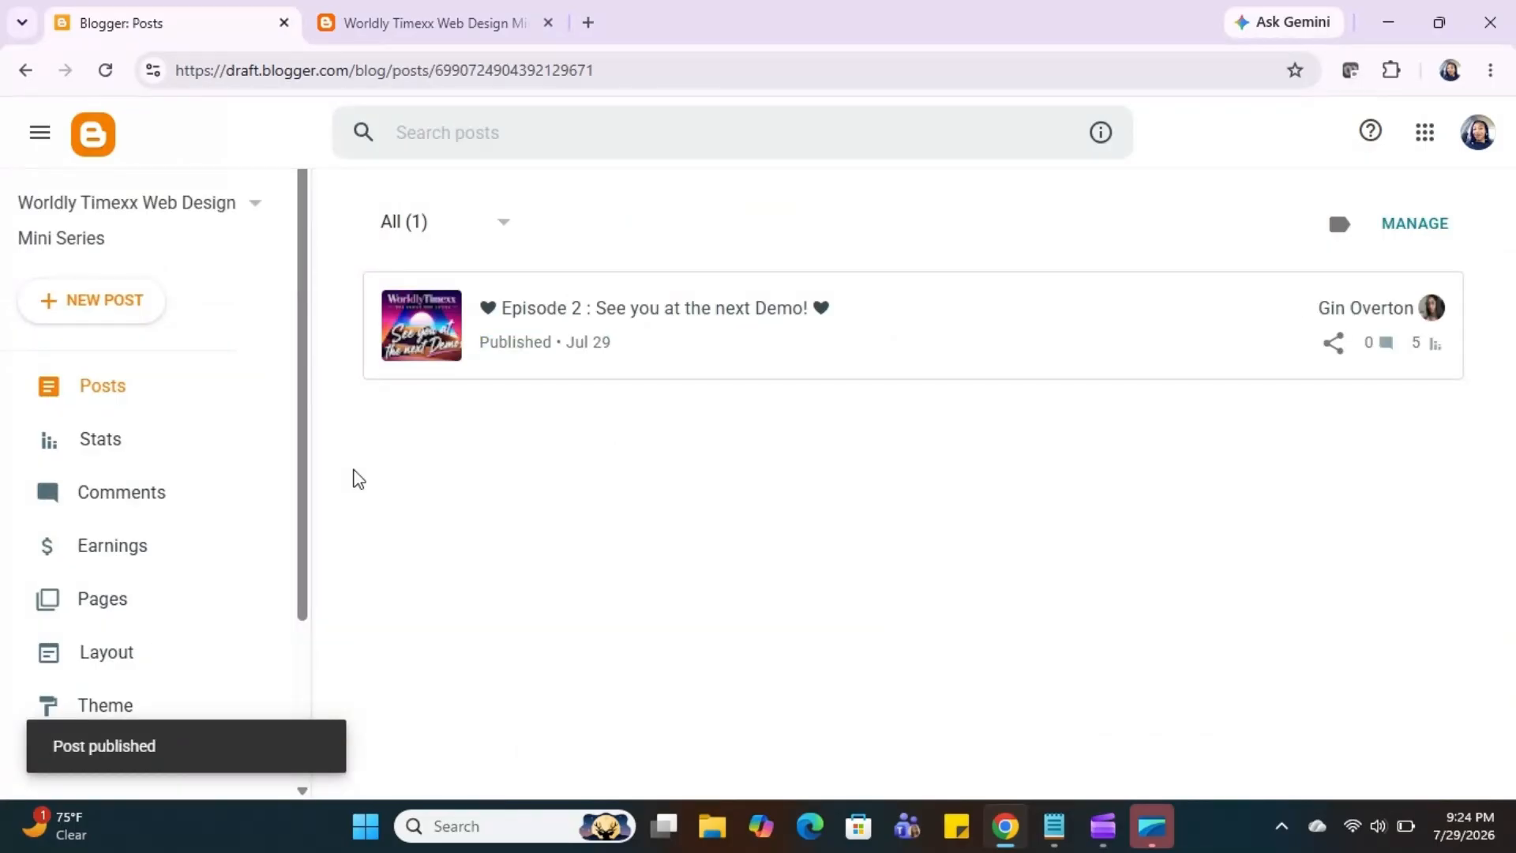
Step: Return to the blog layout, open the live blog, and check the post under Weekly Spotlight
{"action": "scroll", "coordinate": [228, 495], "scroll_direction": "down", "scroll_amount": 2}
{"action": "scroll", "coordinate": [228, 495], "scroll_direction": "down", "scroll_amount": 1}
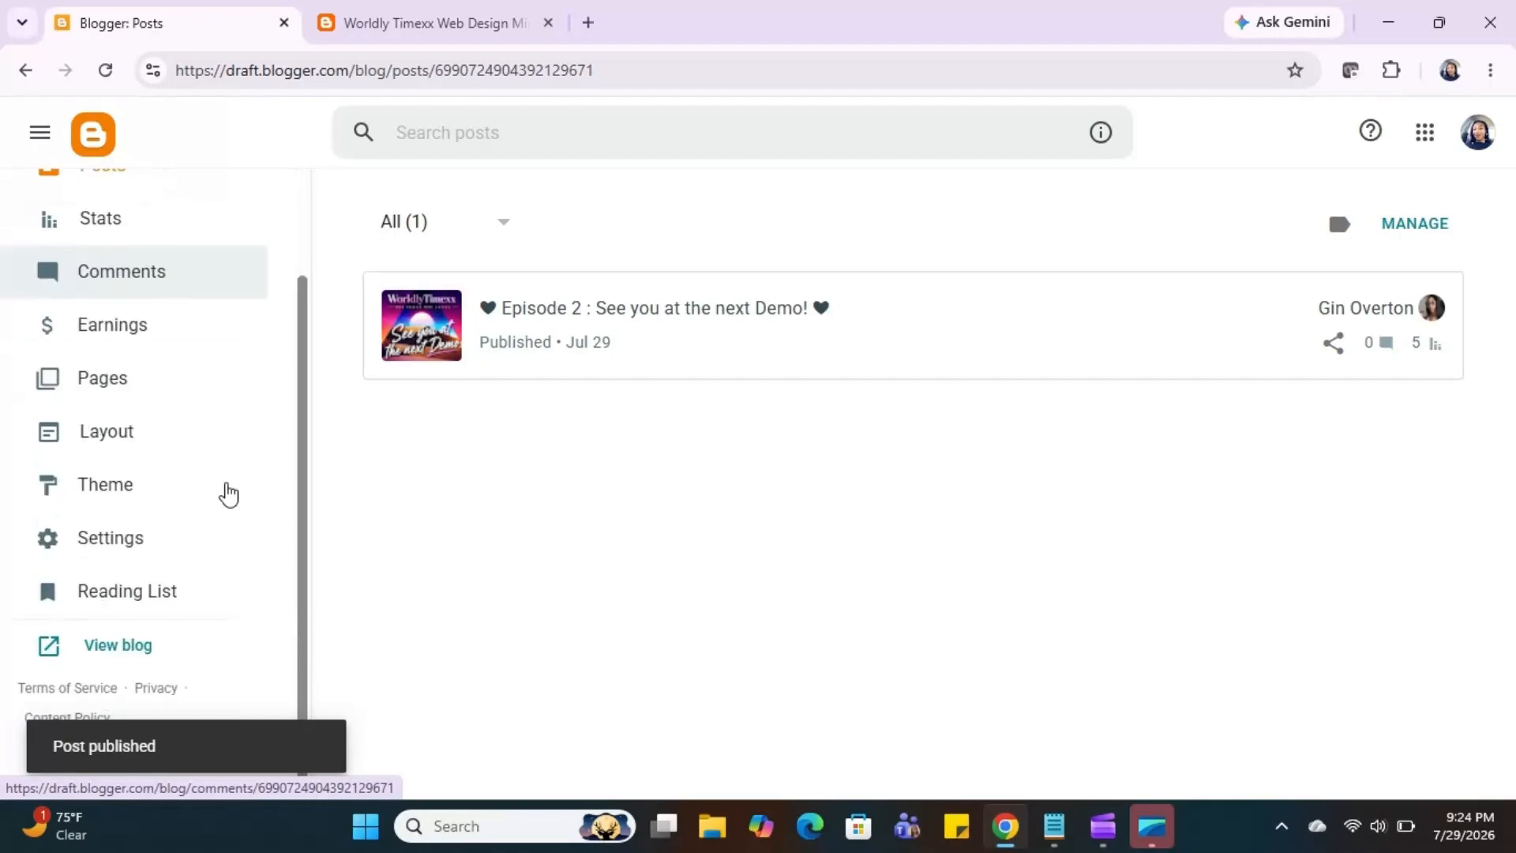
{"action": "left_click", "coordinate": [134, 432]}
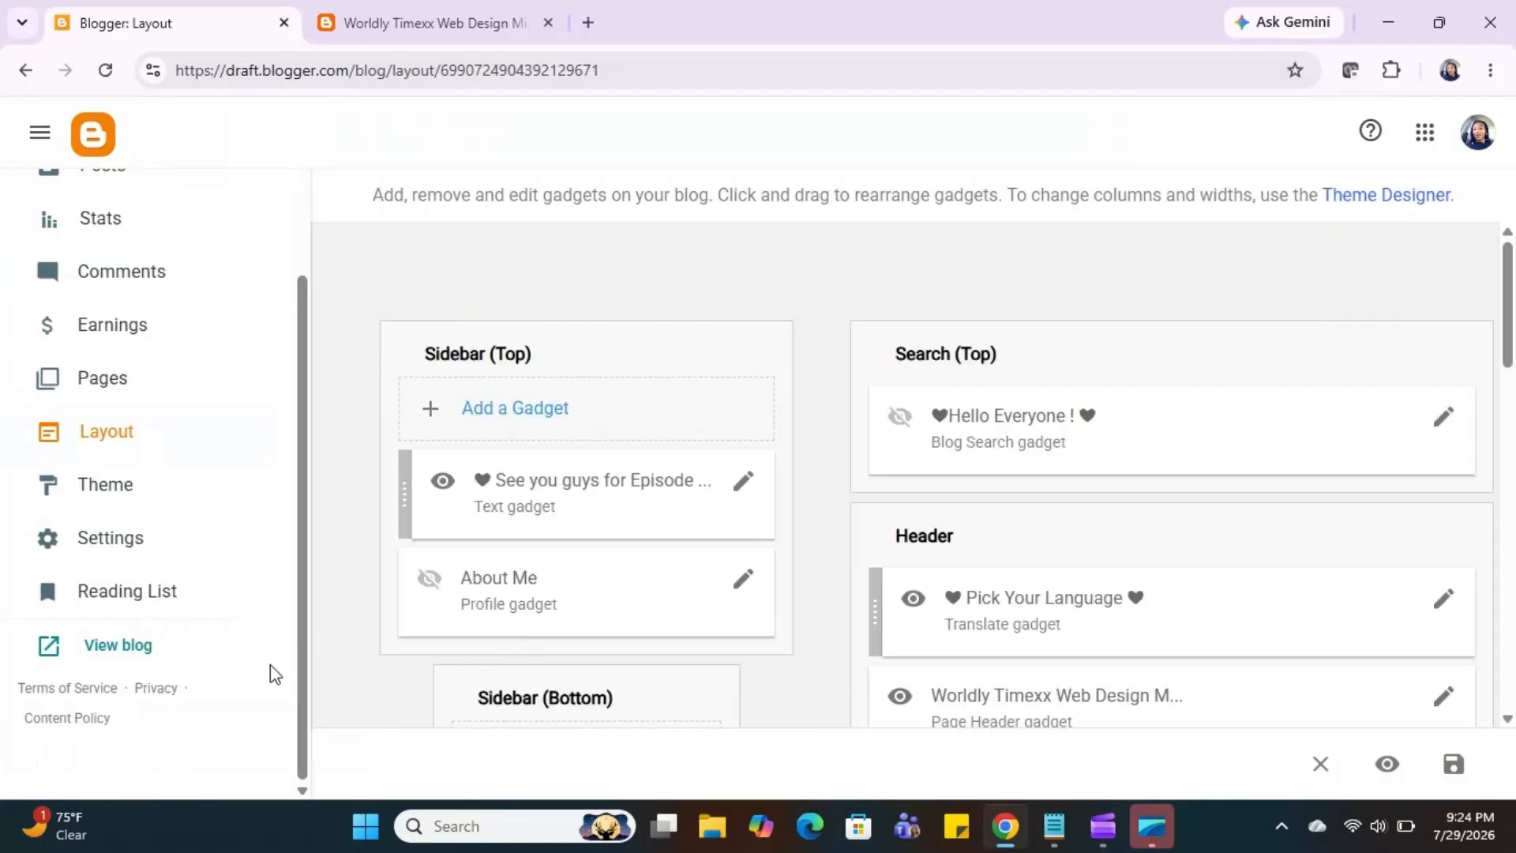
{"action": "left_click", "coordinate": [146, 655]}
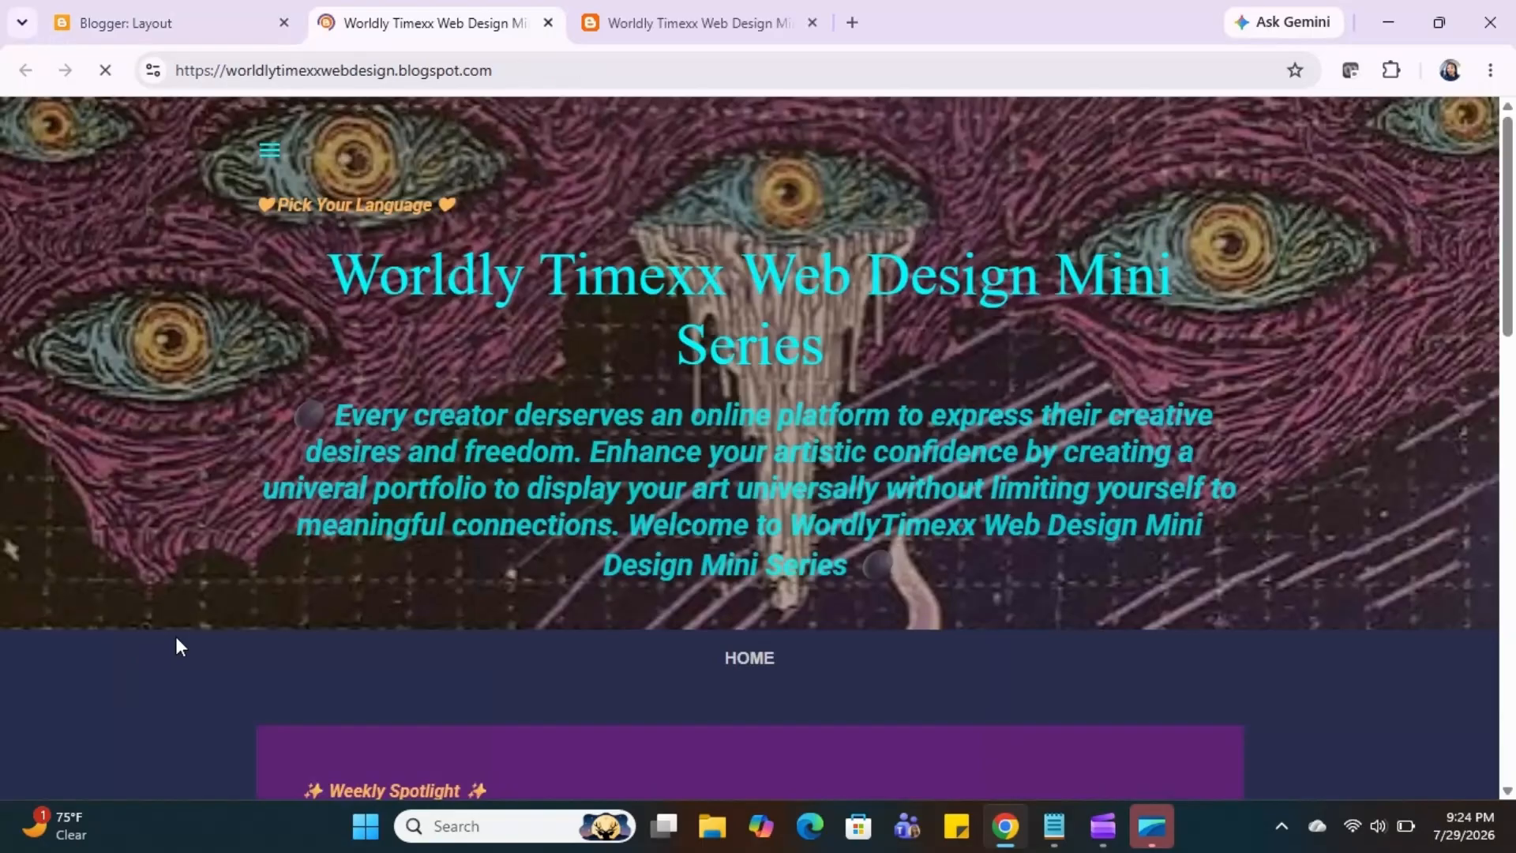
{"action": "scroll", "coordinate": [175, 636], "scroll_direction": "down", "scroll_amount": 6}
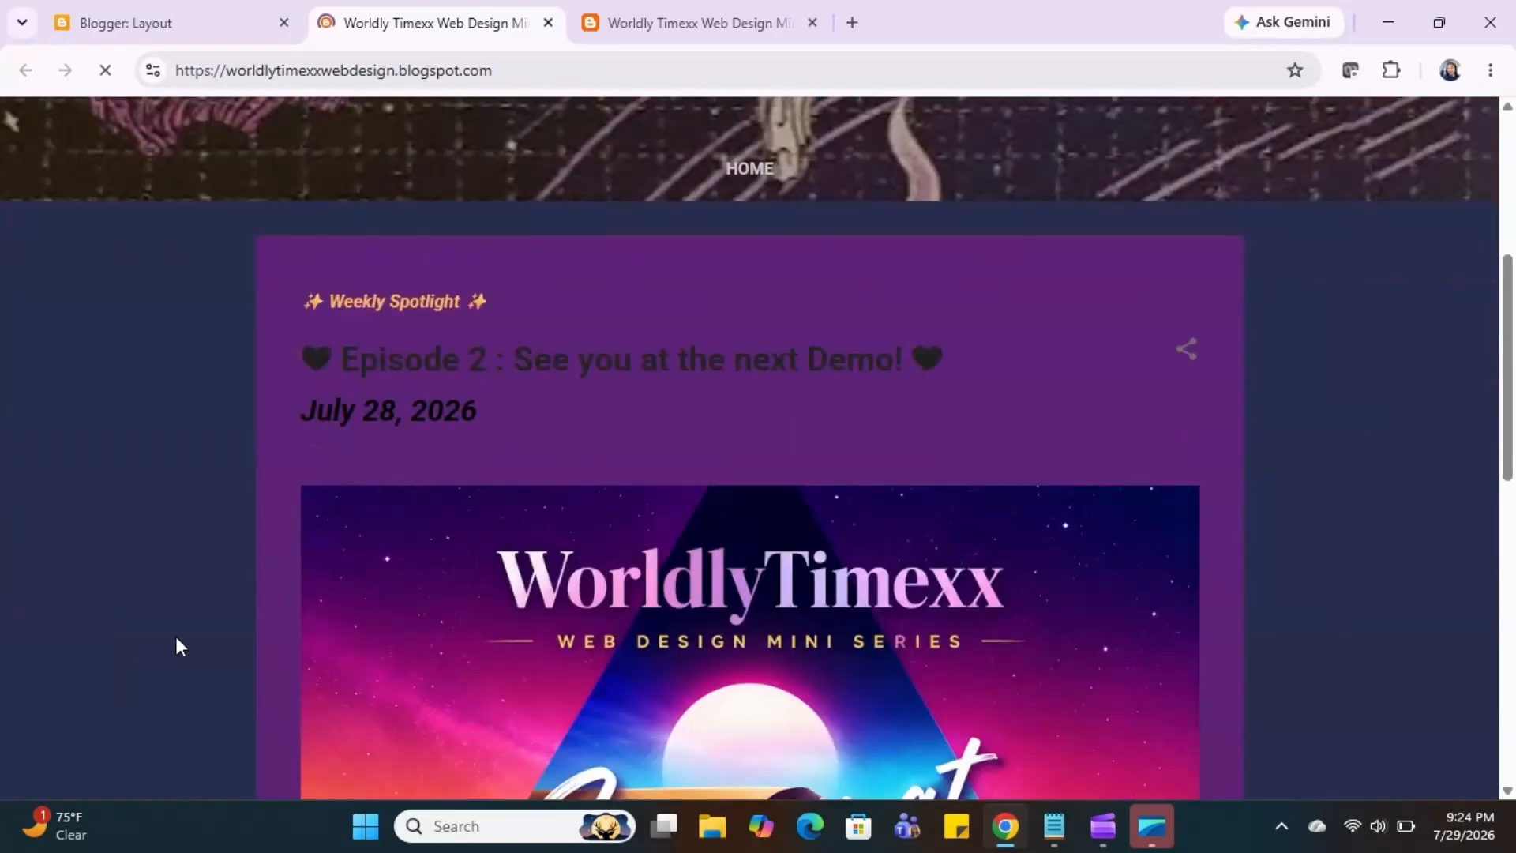
{"action": "scroll", "coordinate": [176, 638], "scroll_direction": "down", "scroll_amount": 2}
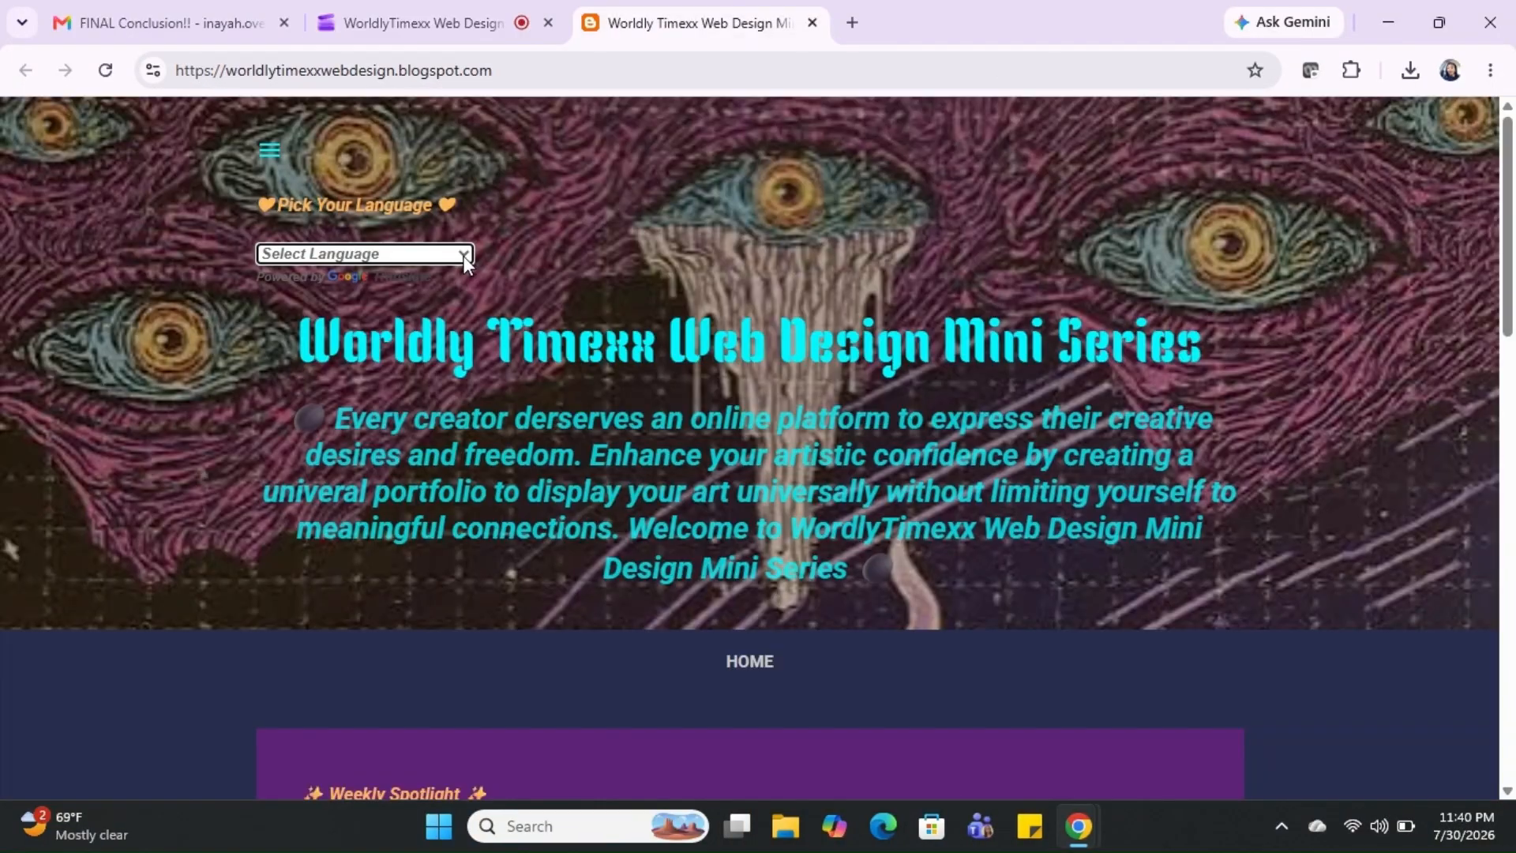
Step: Browse the languages offered by the Pick Your Language gadget on the live blog, and close the list without choosing one
{"action": "left_click", "coordinate": [463, 254]}
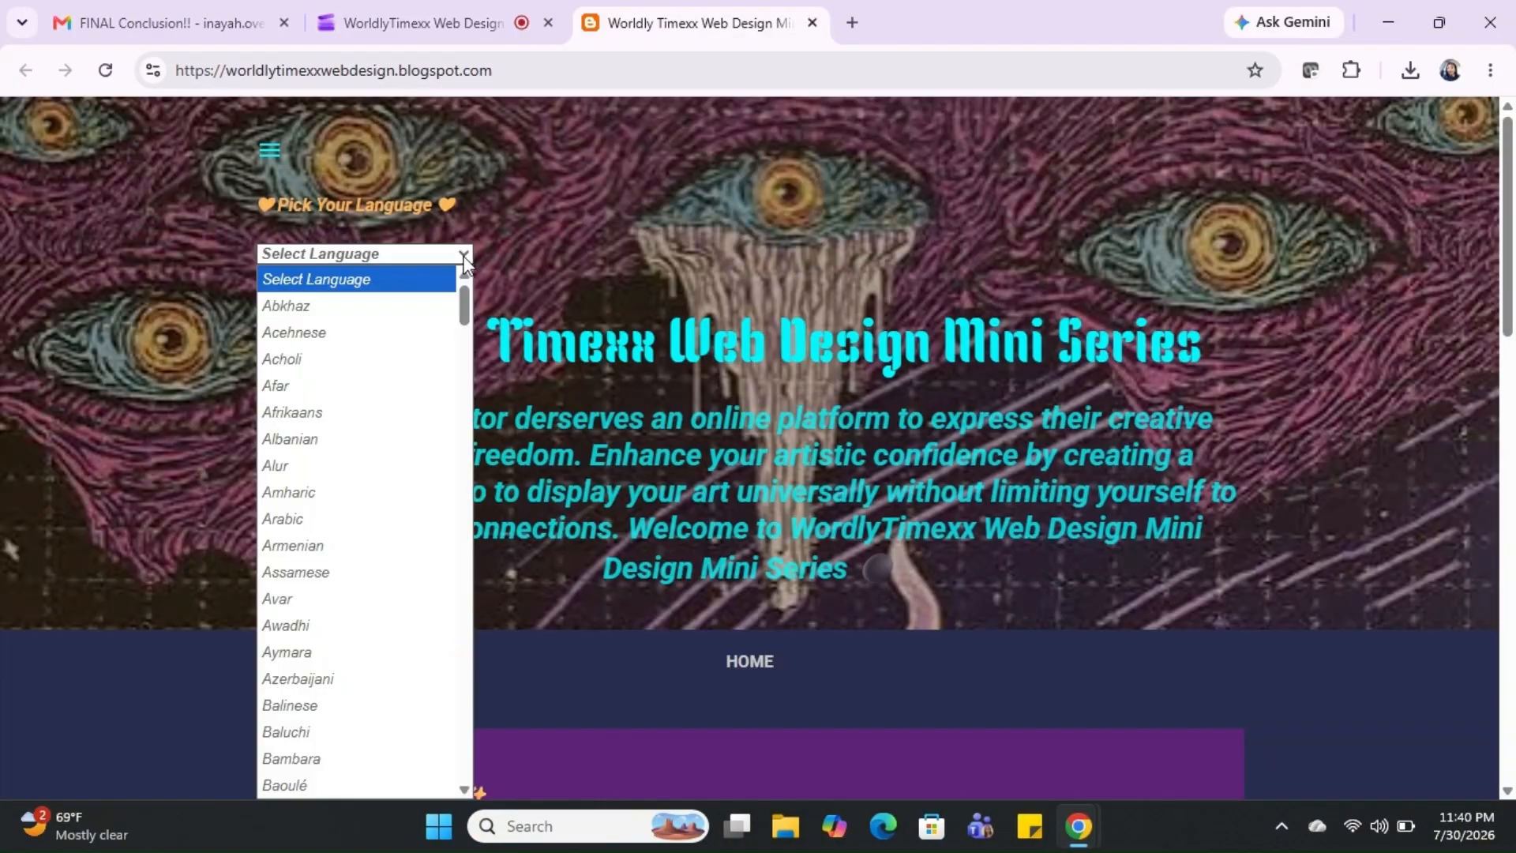
{"action": "scroll", "coordinate": [412, 399], "scroll_direction": "down", "scroll_amount": 6}
{"action": "scroll", "coordinate": [409, 392], "scroll_direction": "down", "scroll_amount": 20}
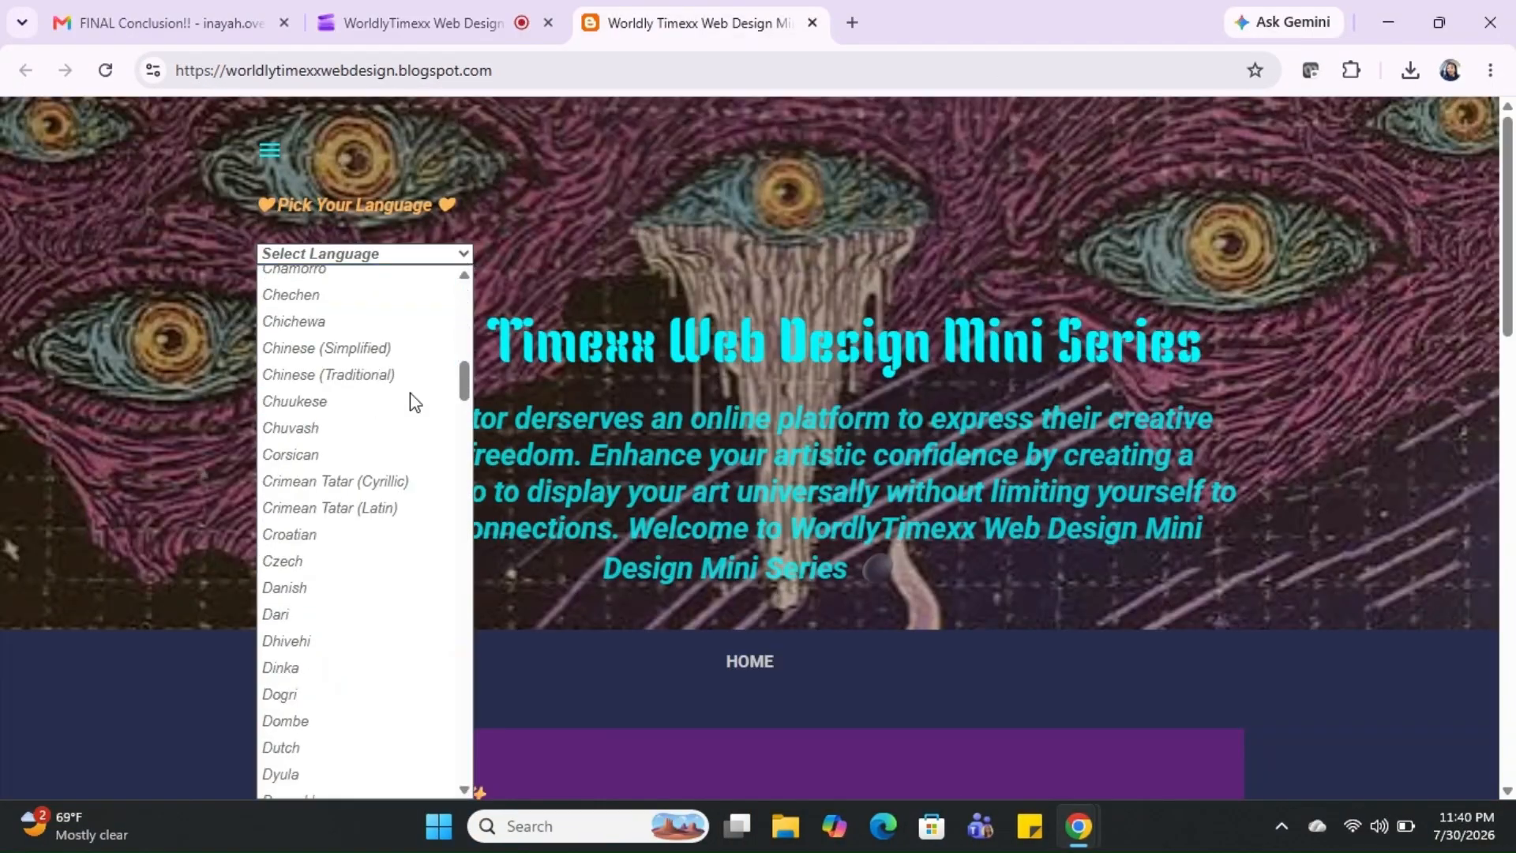
{"action": "scroll", "coordinate": [410, 392], "scroll_direction": "down", "scroll_amount": 7}
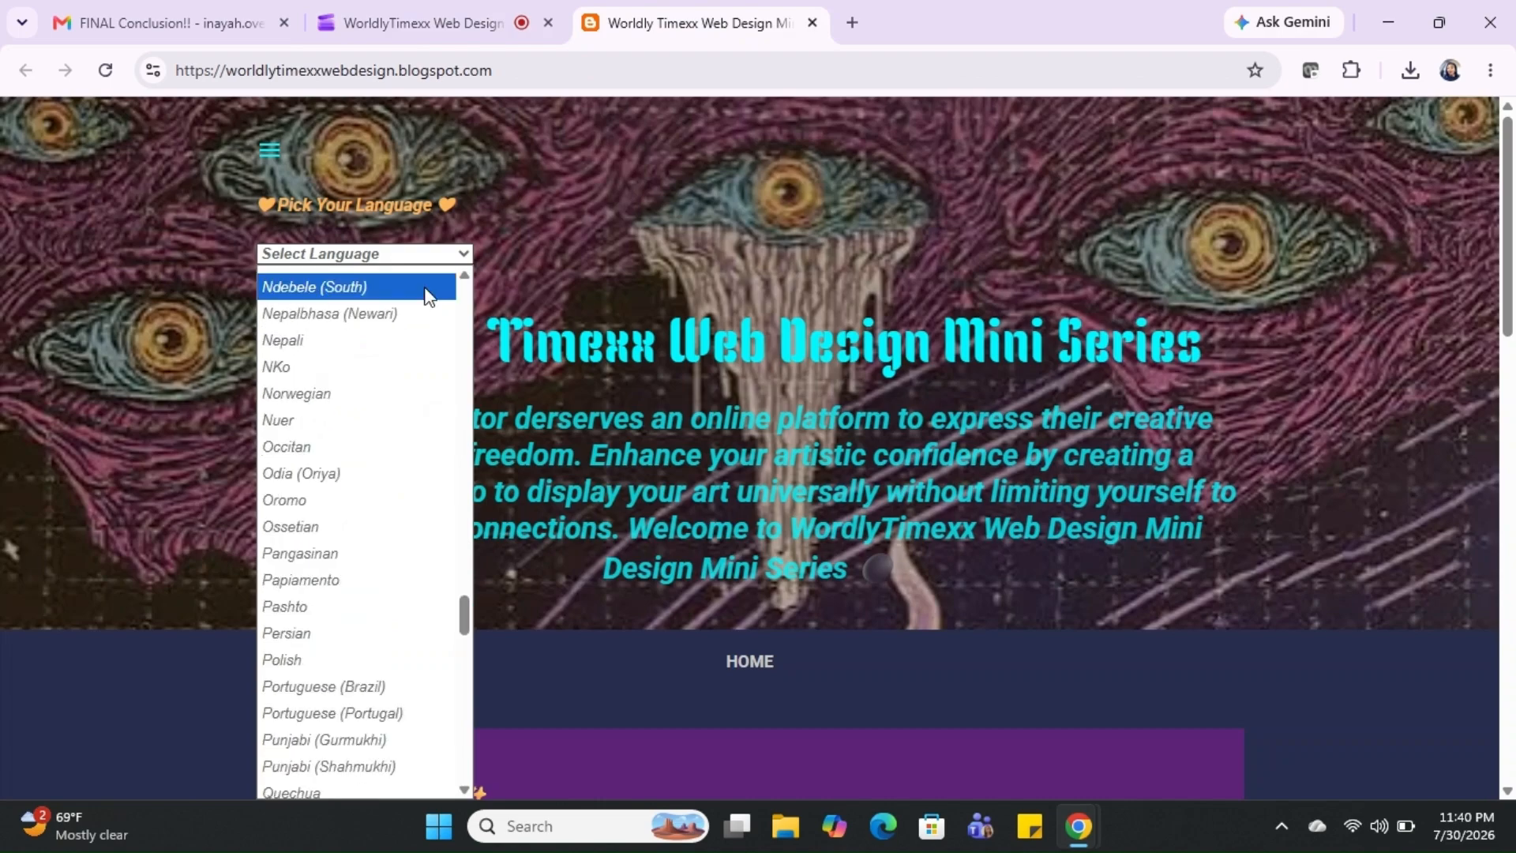
{"action": "left_click", "coordinate": [464, 254]}
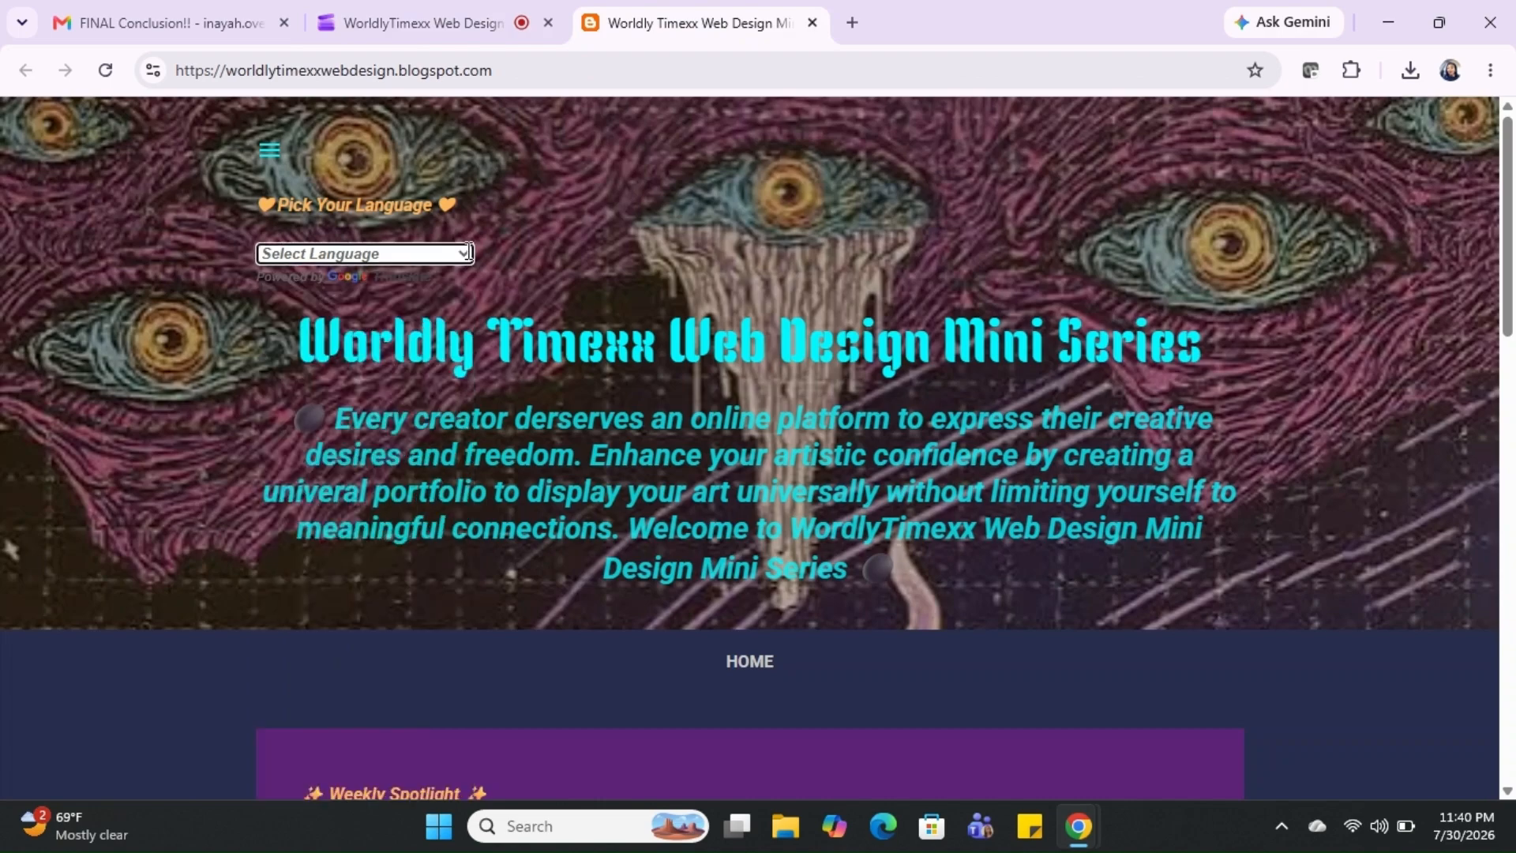
Step: Review the live blog from the featured post down to the footer's subscription links, and open its sidebar to check the gadgets
{"action": "scroll", "coordinate": [481, 432], "scroll_direction": "down", "scroll_amount": 9}
{"action": "scroll", "coordinate": [481, 433], "scroll_direction": "down", "scroll_amount": 7}
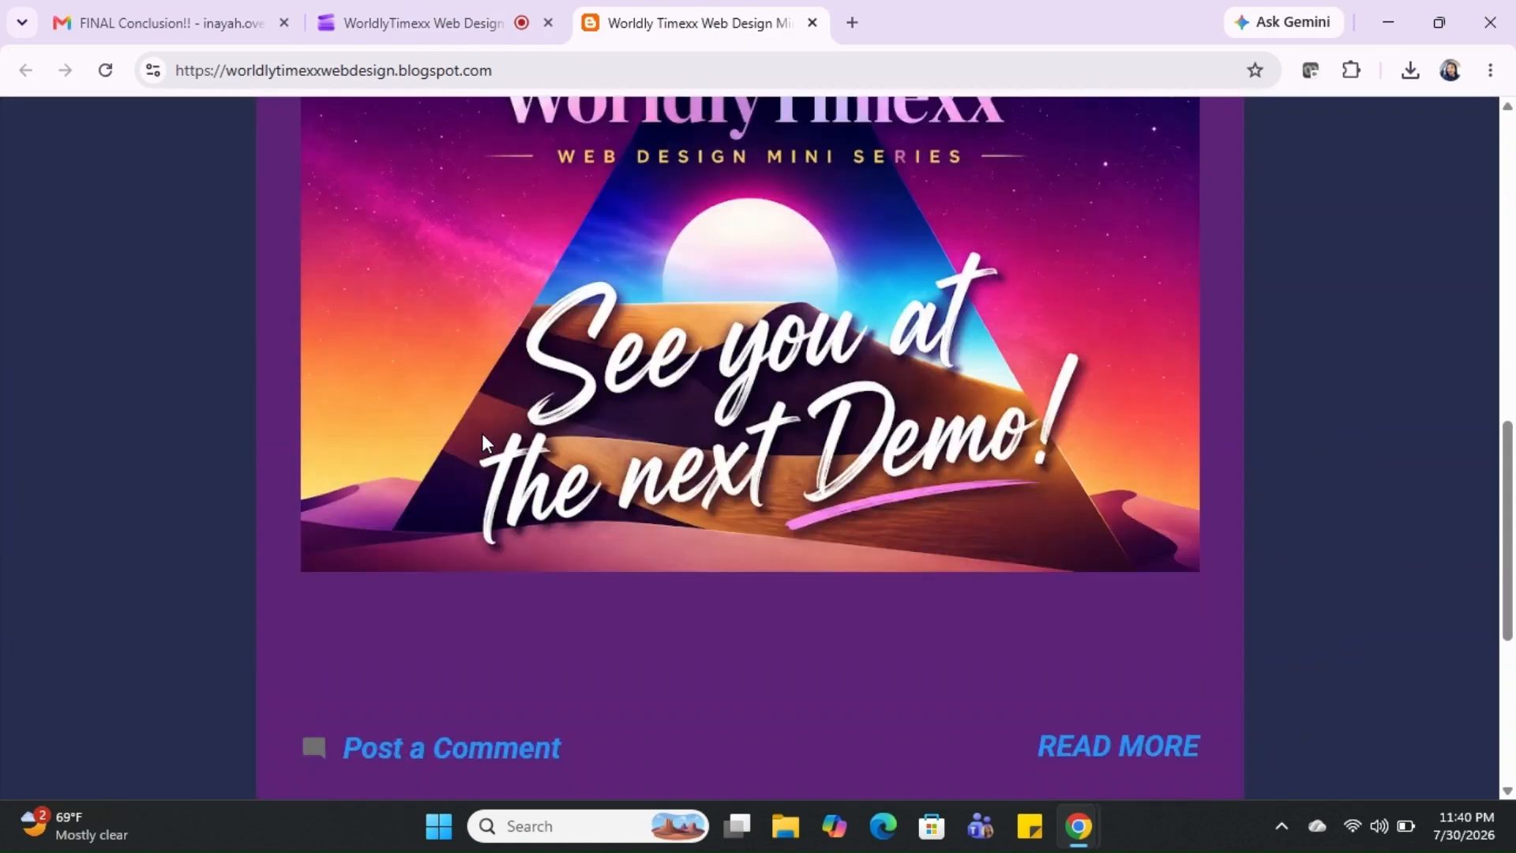
{"action": "scroll", "coordinate": [482, 433], "scroll_direction": "down", "scroll_amount": 2}
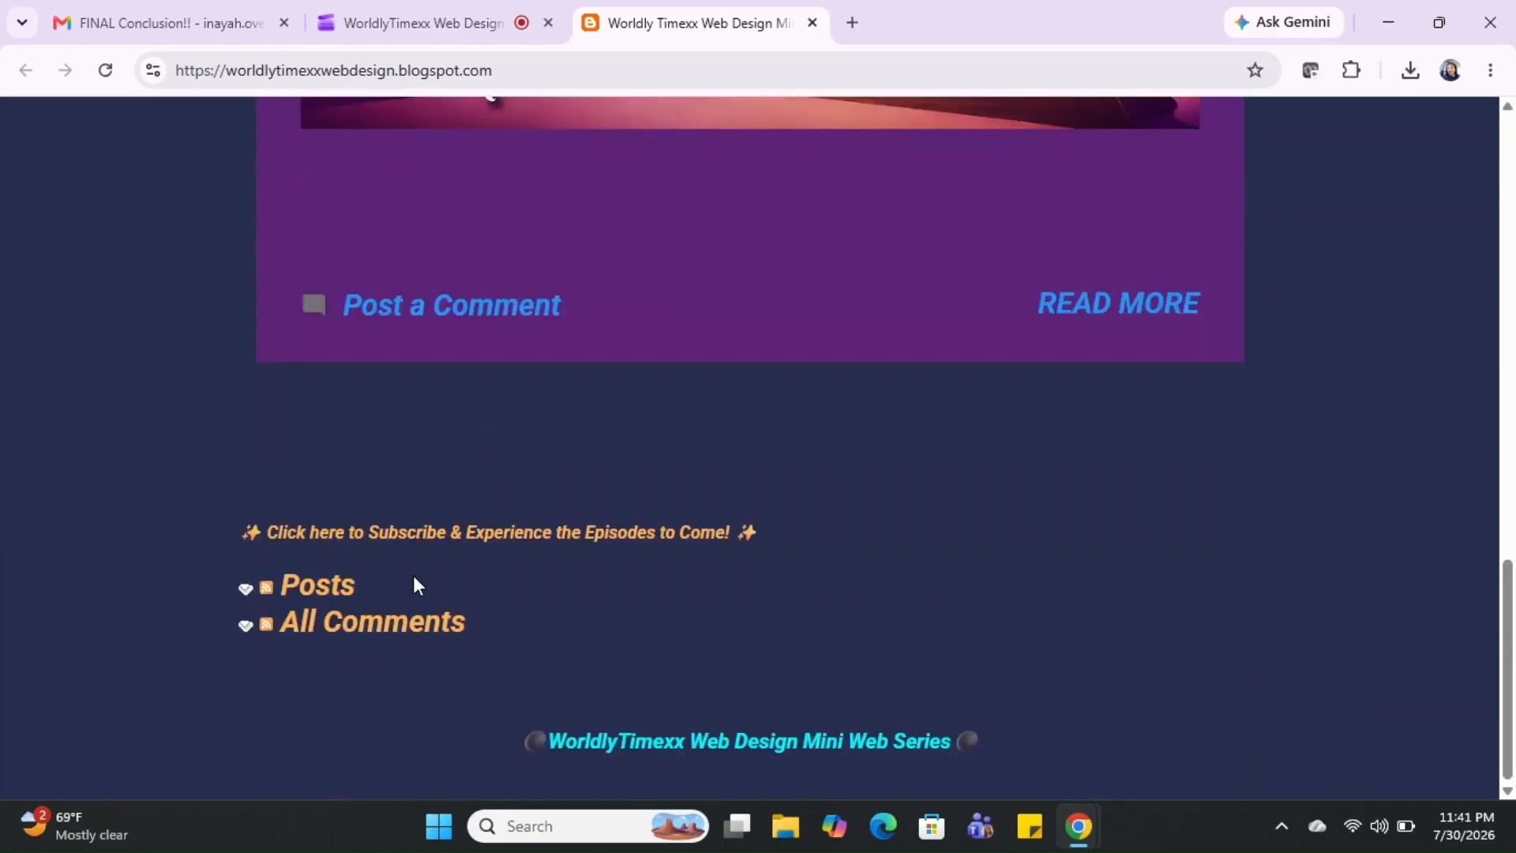
{"action": "scroll", "coordinate": [413, 580], "scroll_direction": "up", "scroll_amount": 15}
{"action": "scroll", "coordinate": [413, 575], "scroll_direction": "up", "scroll_amount": 6}
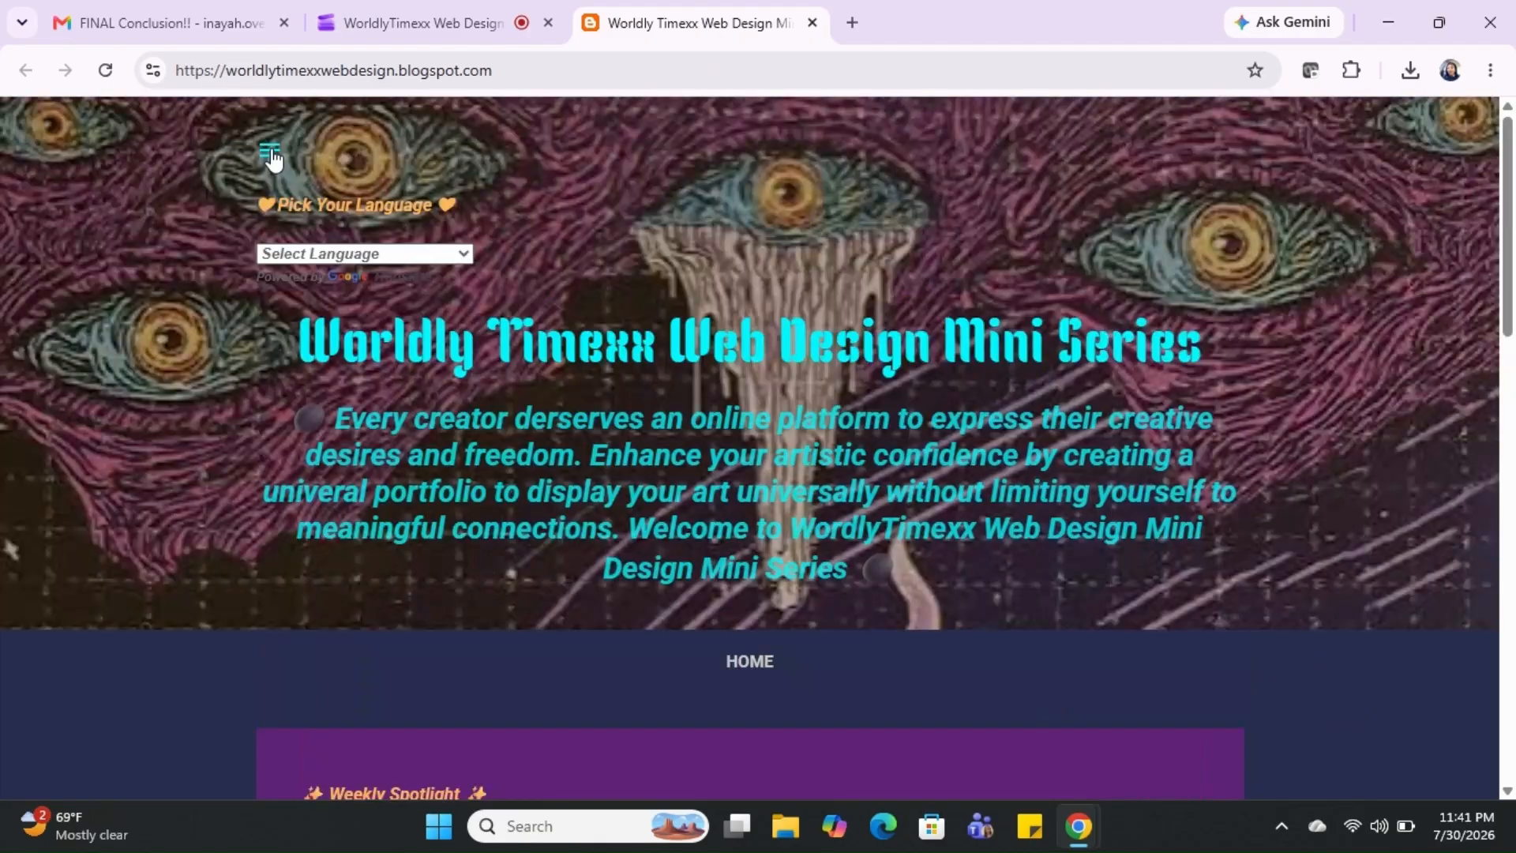
{"action": "left_click", "coordinate": [269, 152]}
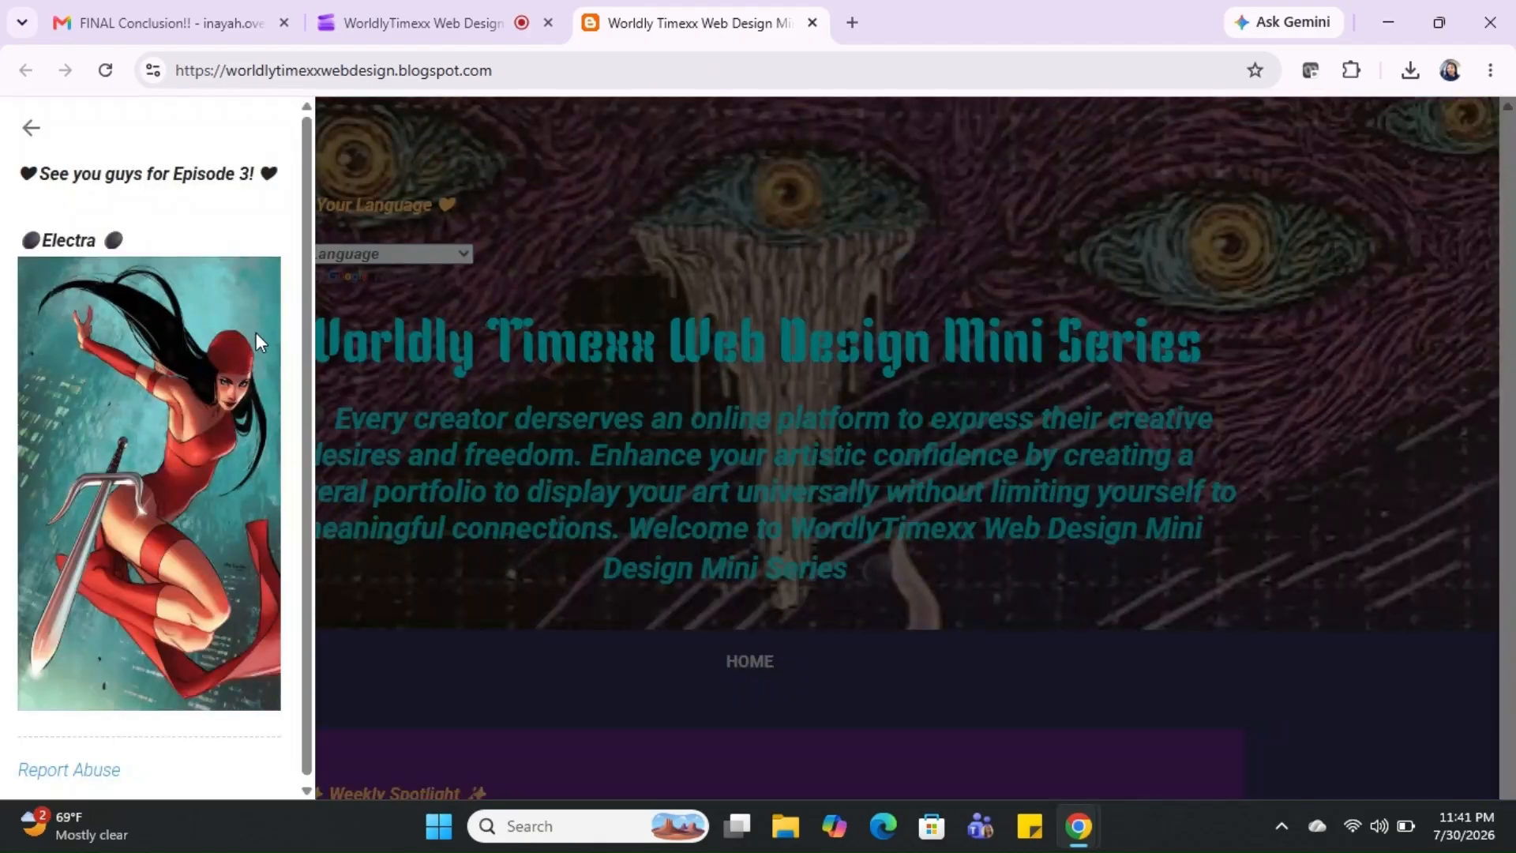